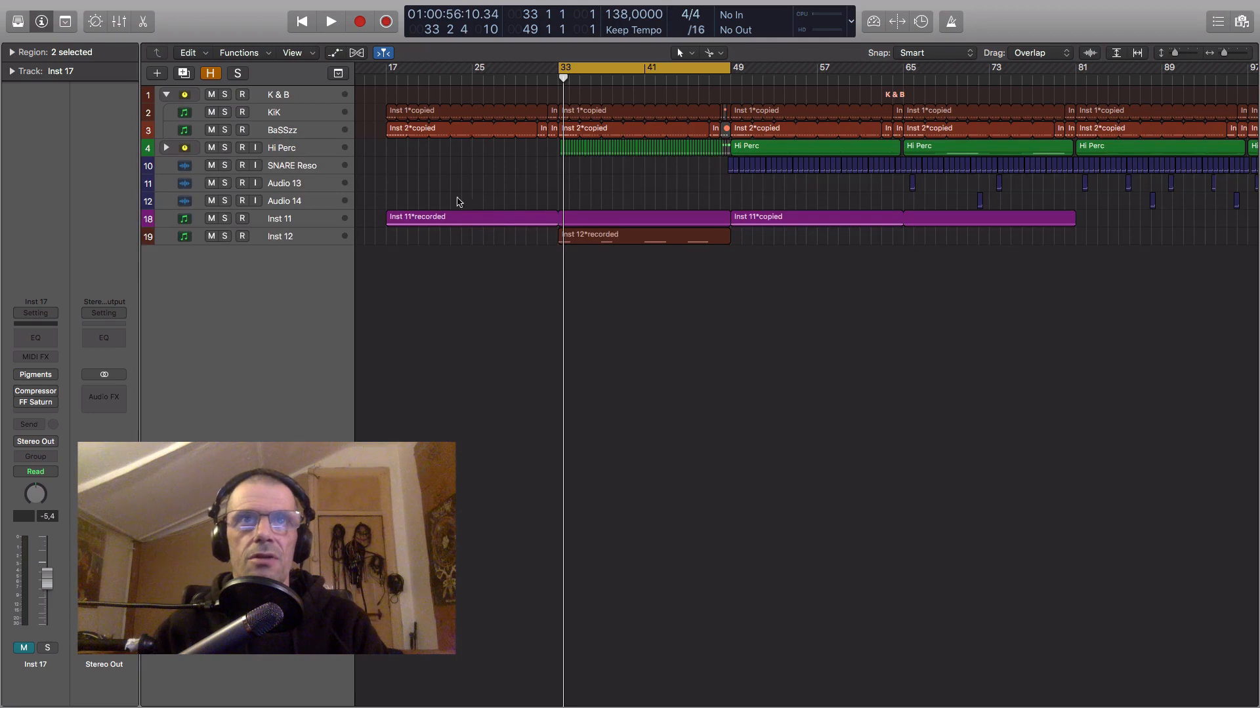
# Step: Solo the Inst 11 track and audition it from bar 33
pyautogui.click(224, 219)
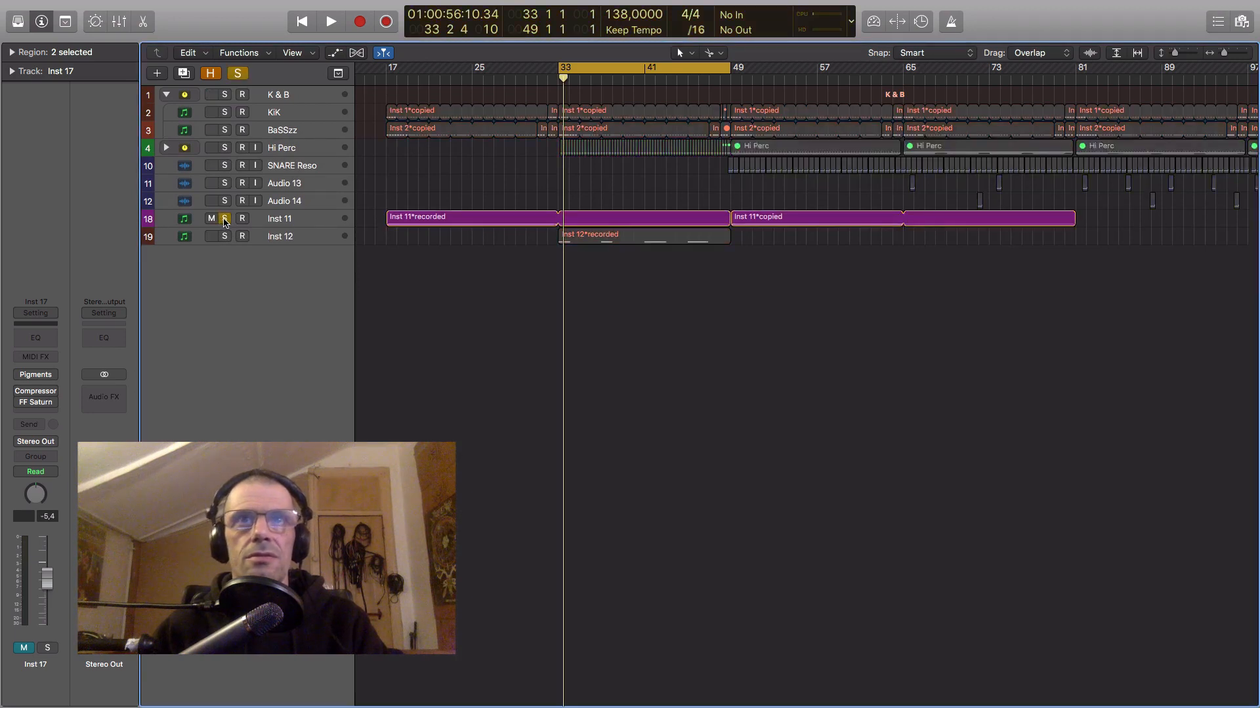
pyautogui.click(331, 21)
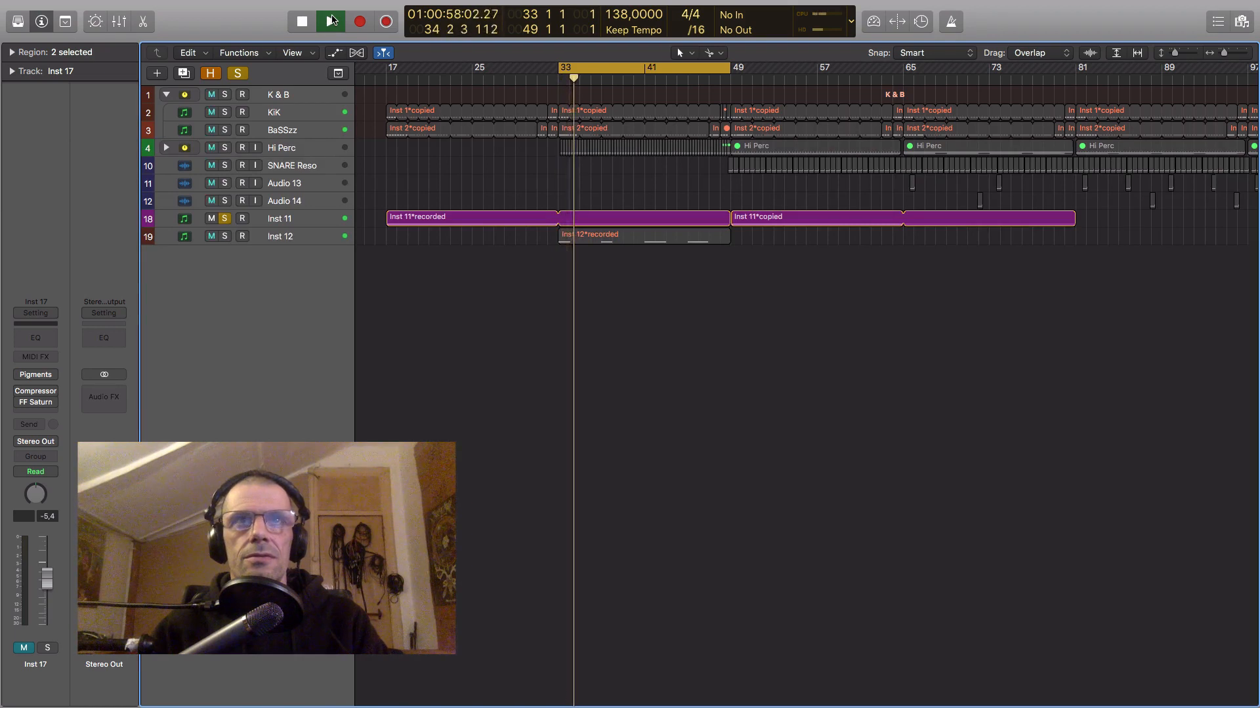
pyautogui.press('space')
# Step: Audition the Inst 12 track alone from bar 33, and clear its solo
pyautogui.click(225, 236)
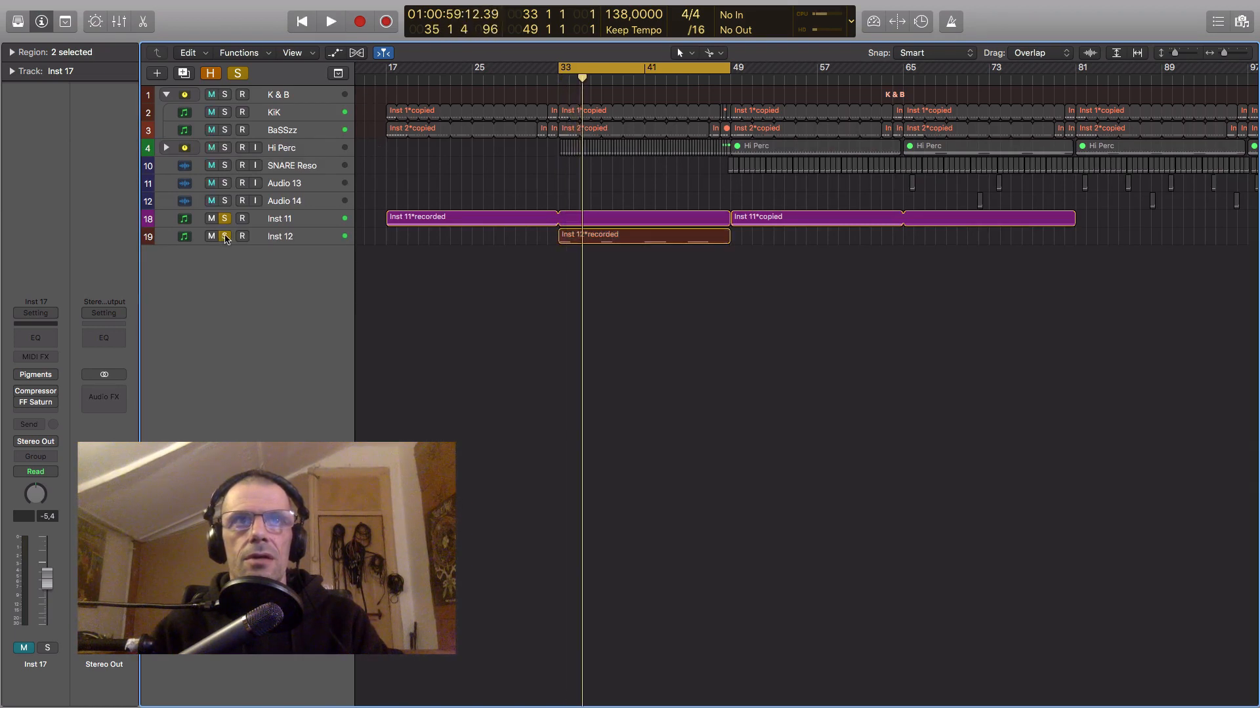
pyautogui.keyDown('alt'); pyautogui.click(225, 237); pyautogui.keyUp('alt')
pyautogui.press('space')
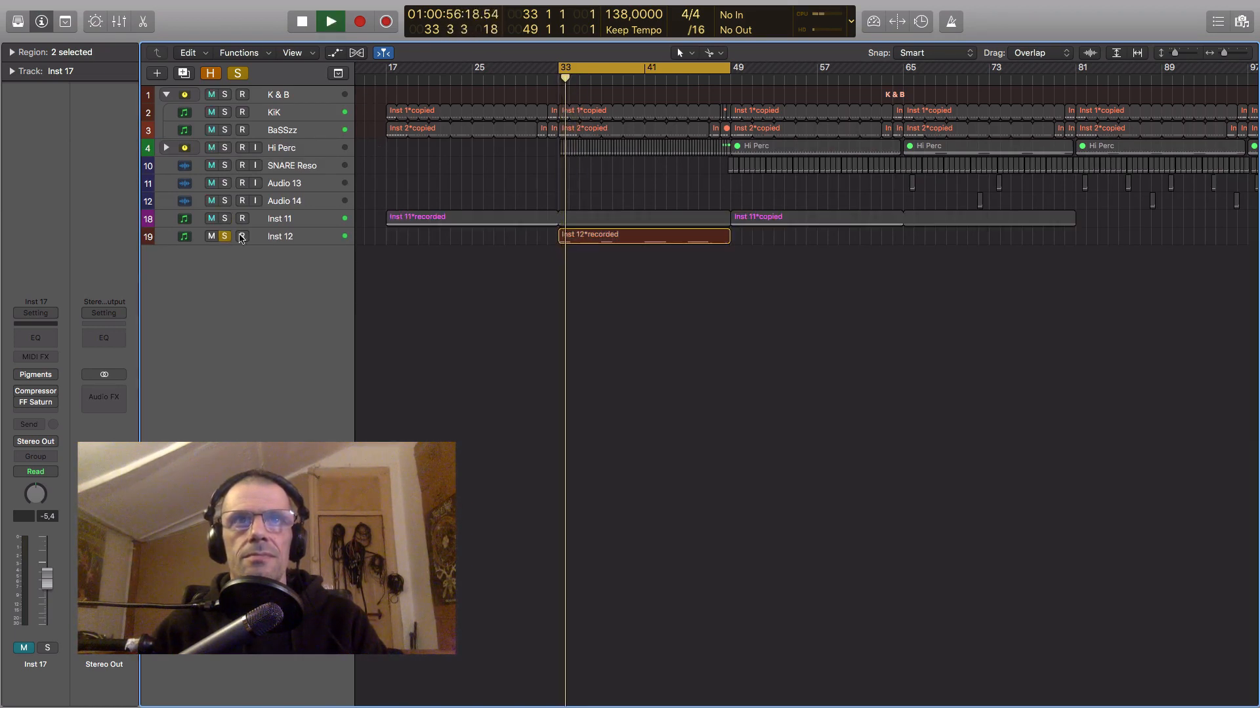
pyautogui.press('space')
pyautogui.click(224, 236)
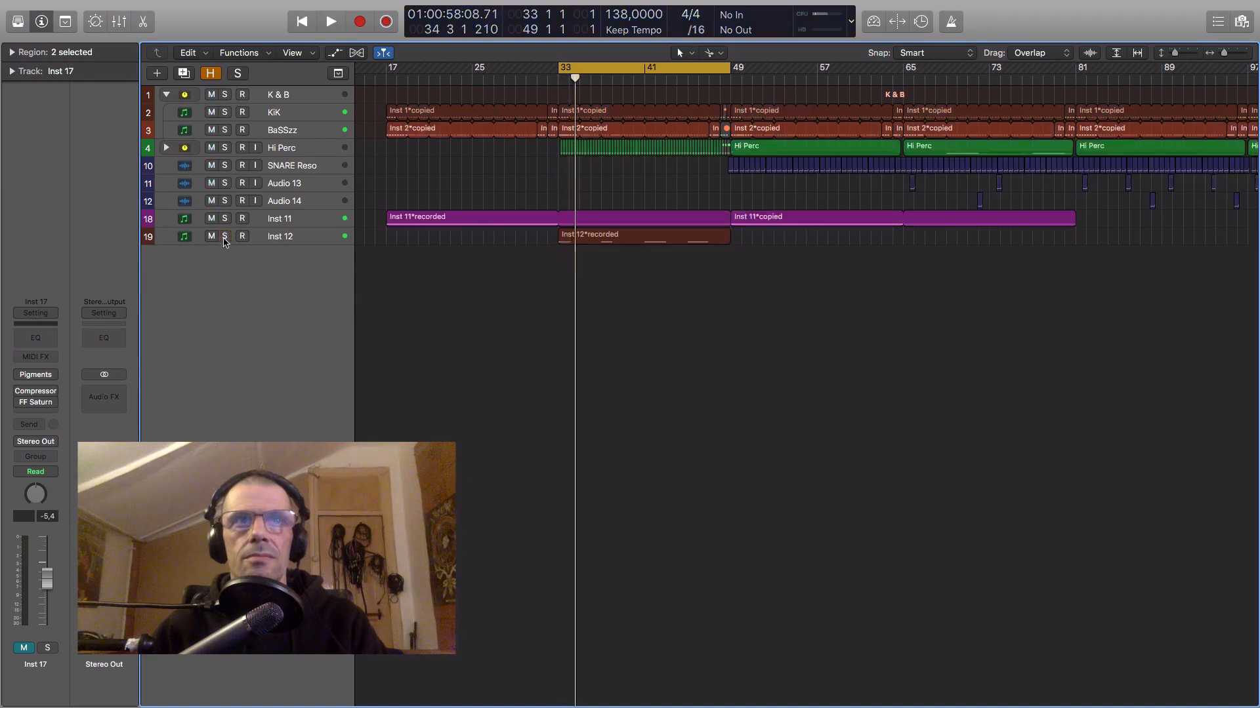
# Step: Play the full mix from bar 33 and again from bar 17, stopping playback after each pass
pyautogui.press('space')
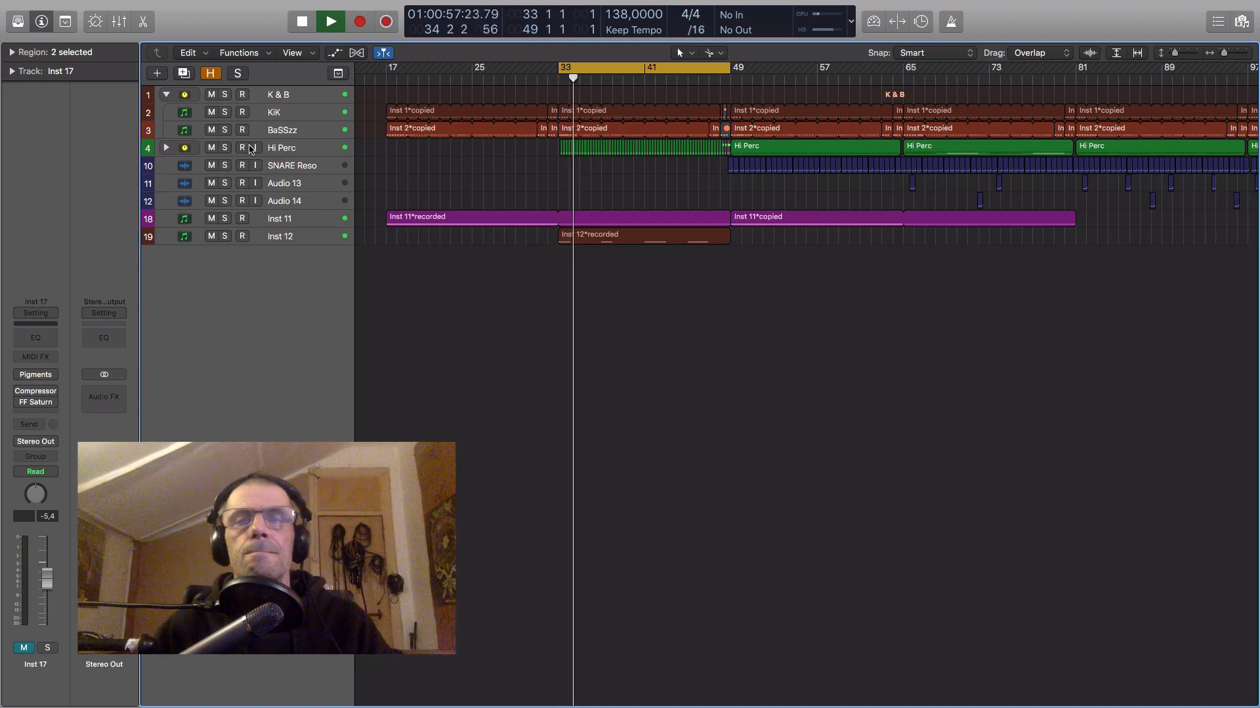
pyautogui.press('space')
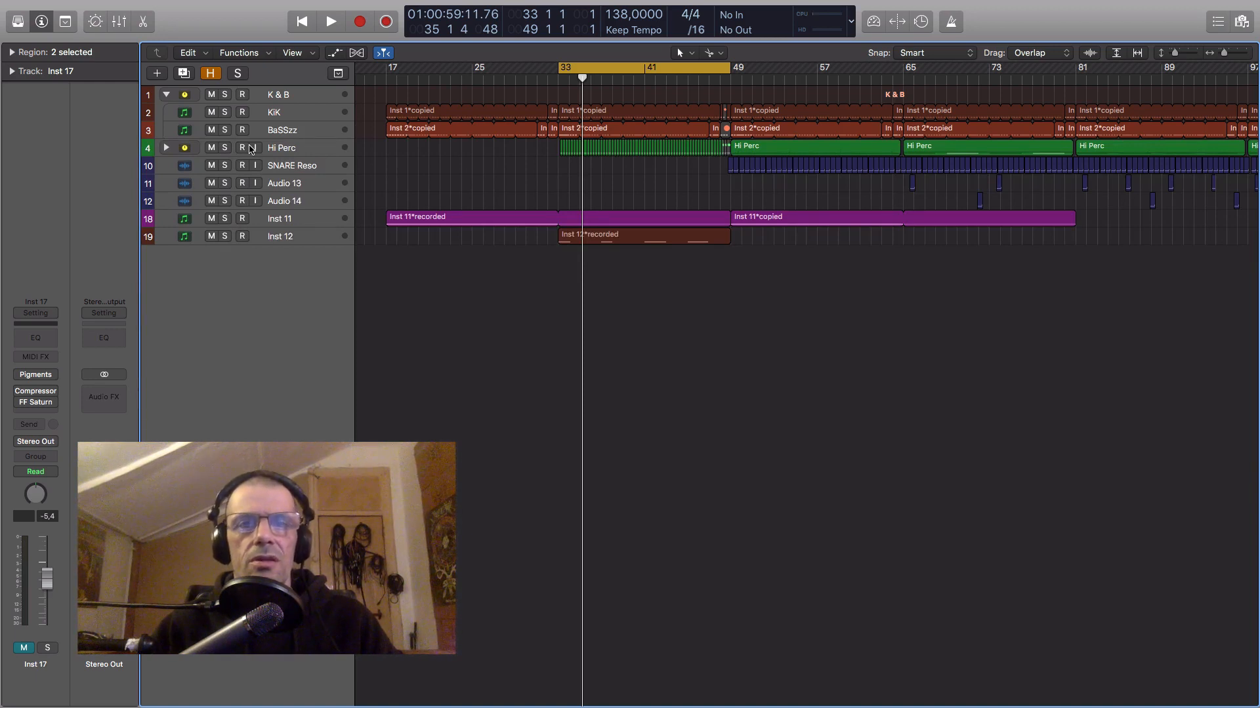
pyautogui.click(384, 80)
pyautogui.press('space')
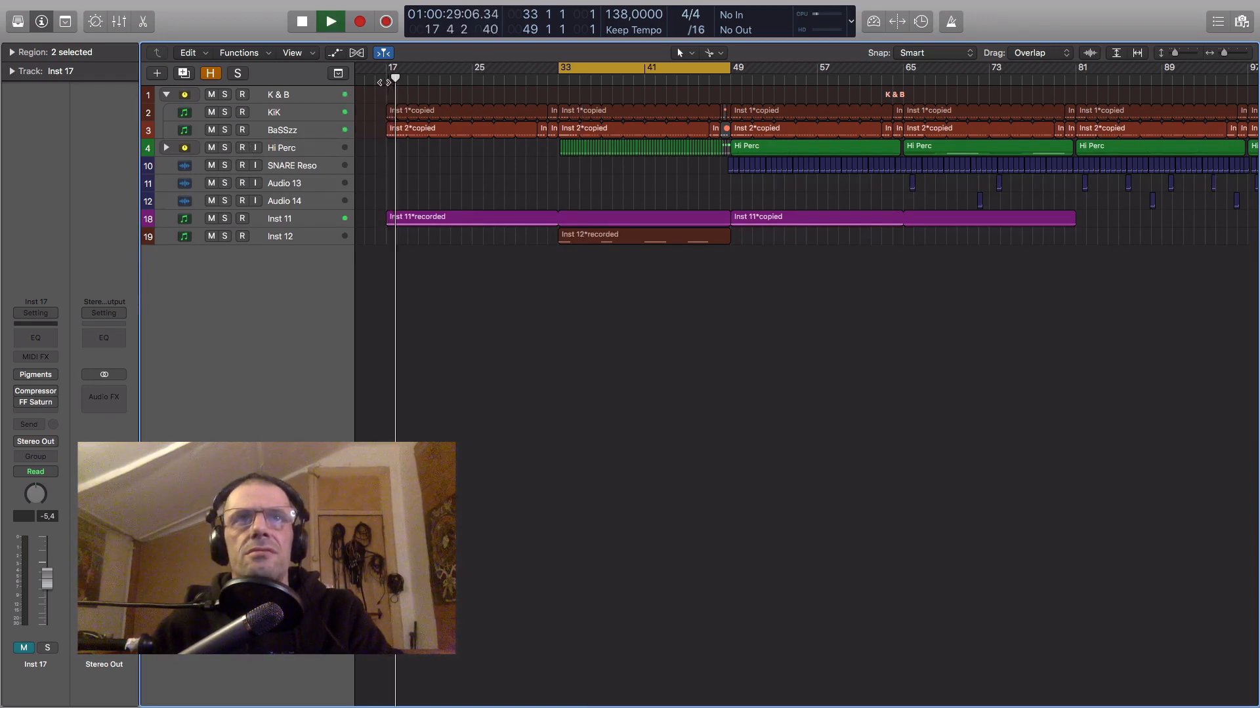
pyautogui.press('space')
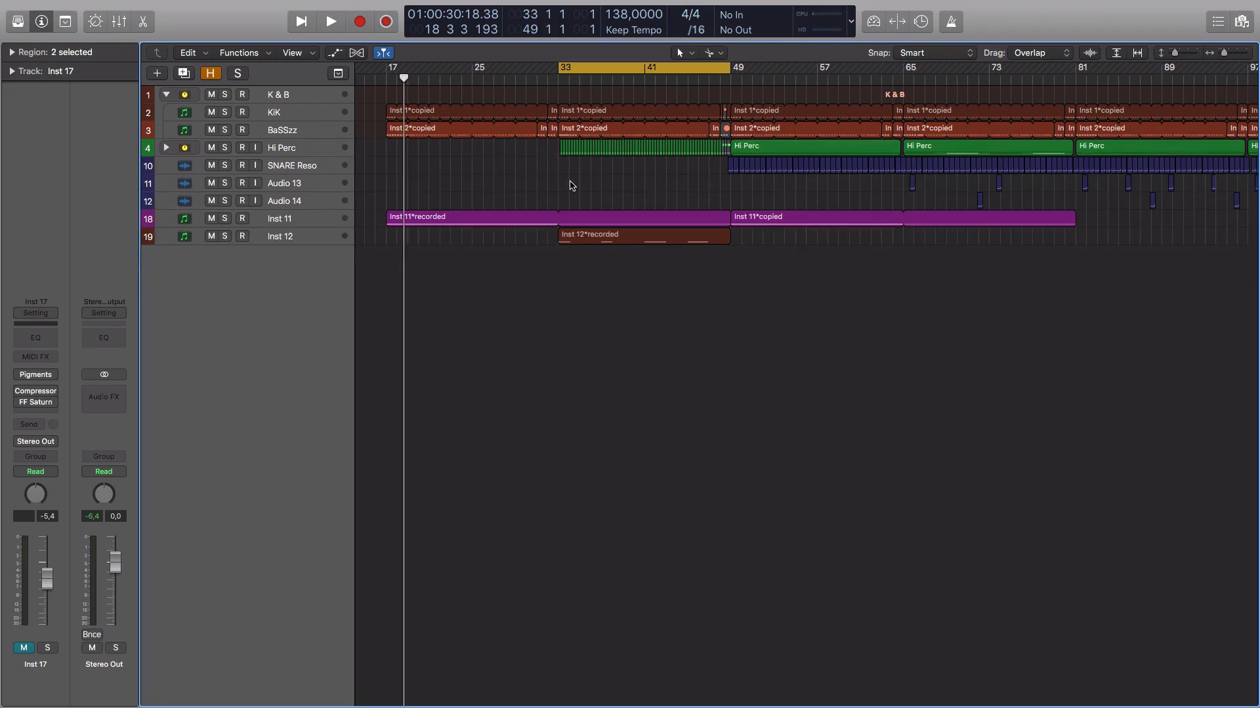
# Step: Create a new software instrument track below Inst 12 and load Serum in stereo, moving its window clear of the track list
pyautogui.doubleClick(322, 260)
pyautogui.click(54, 393)
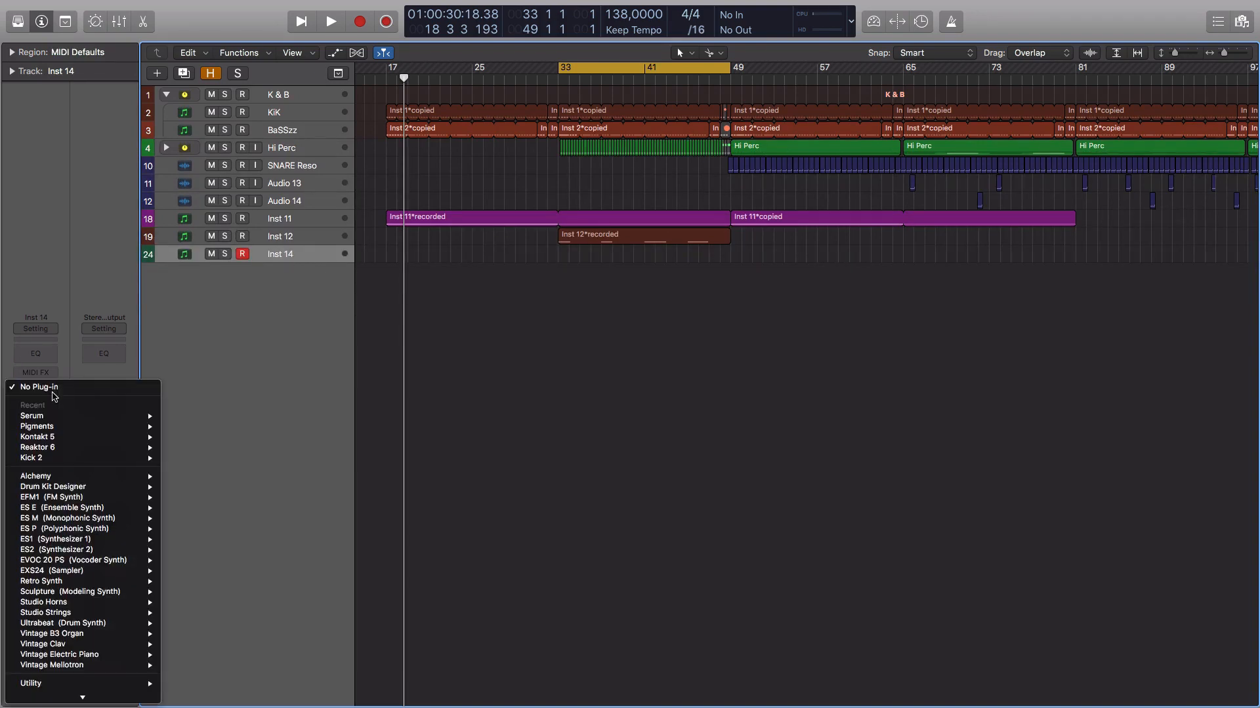
pyautogui.moveTo(73, 422)
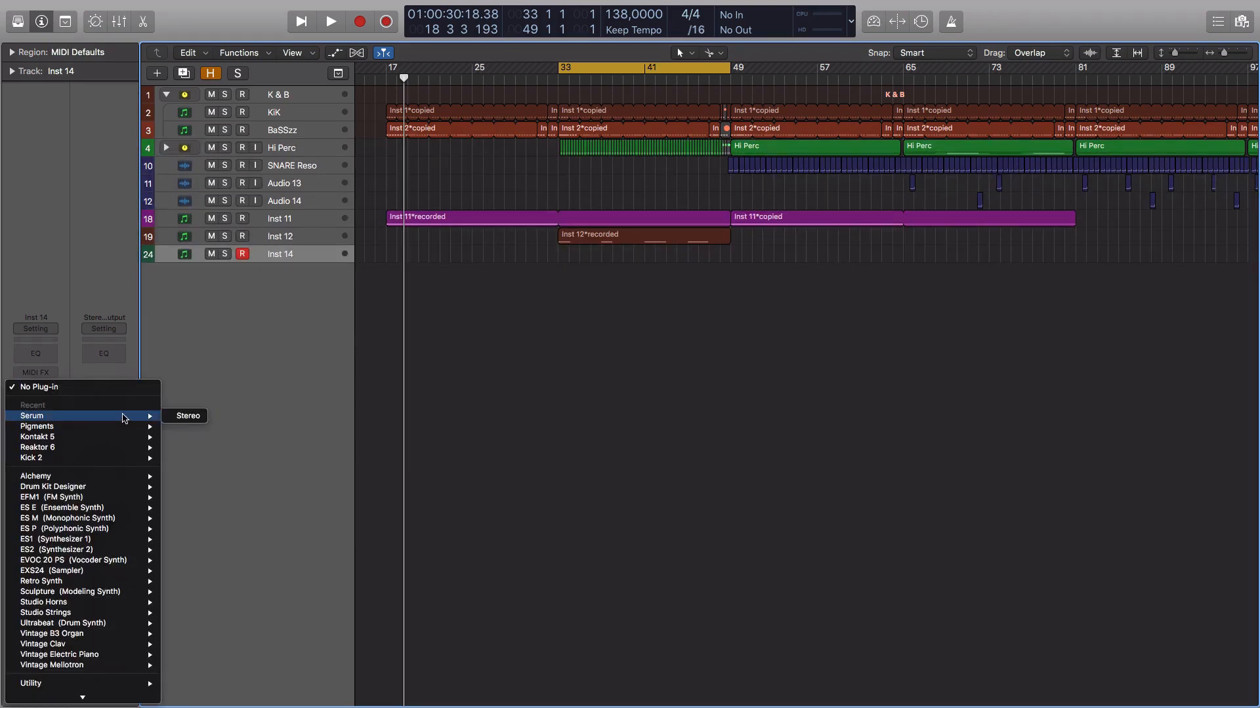
pyautogui.click(188, 417)
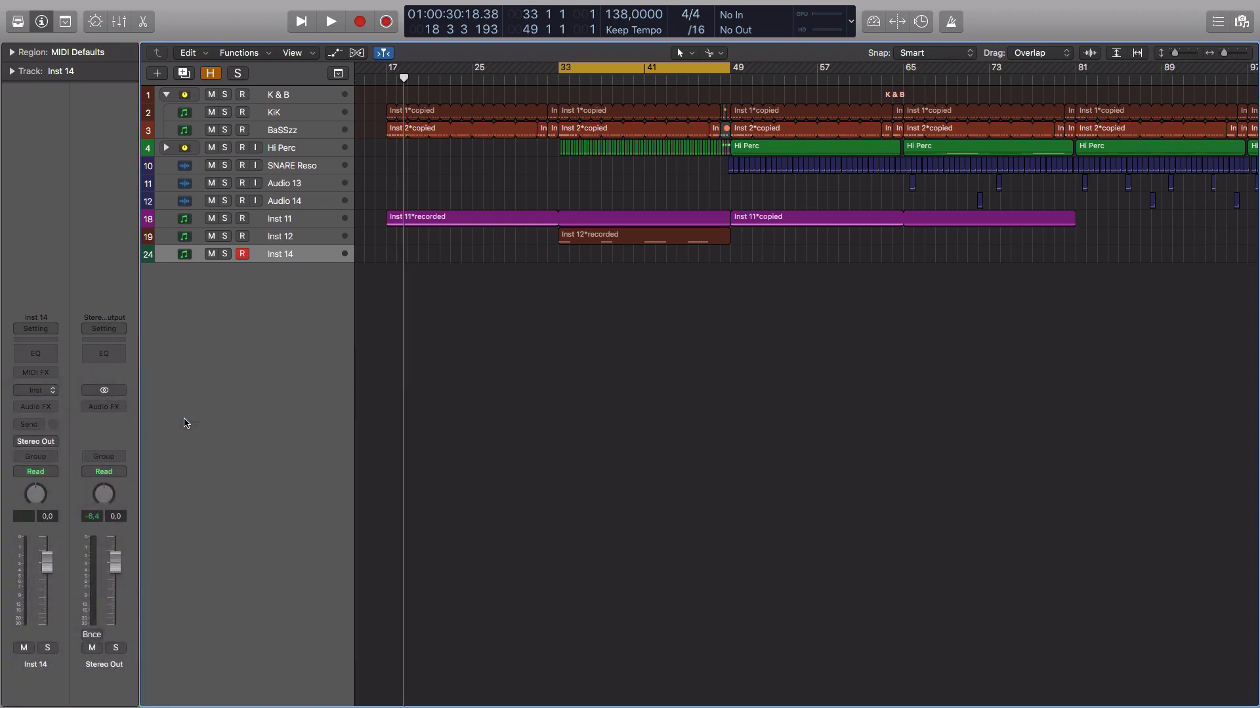
pyautogui.click(440, 266)
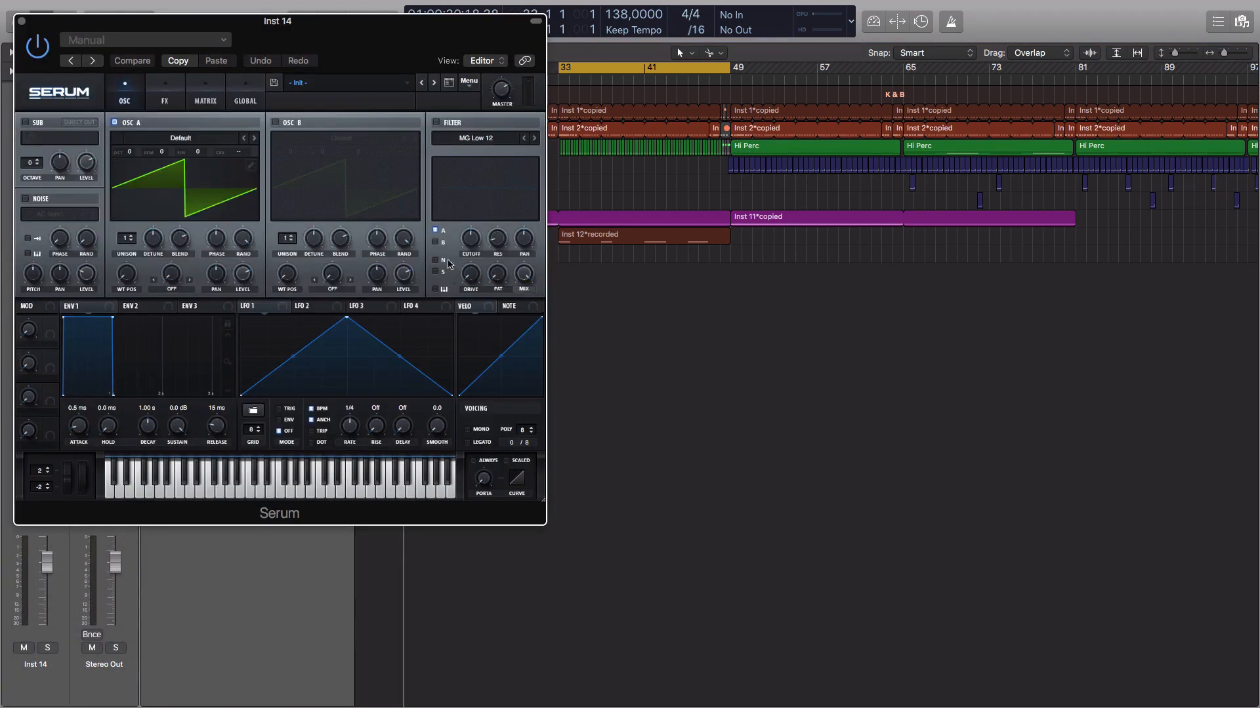
pyautogui.moveTo(387, 35); pyautogui.dragTo(1076, 69)
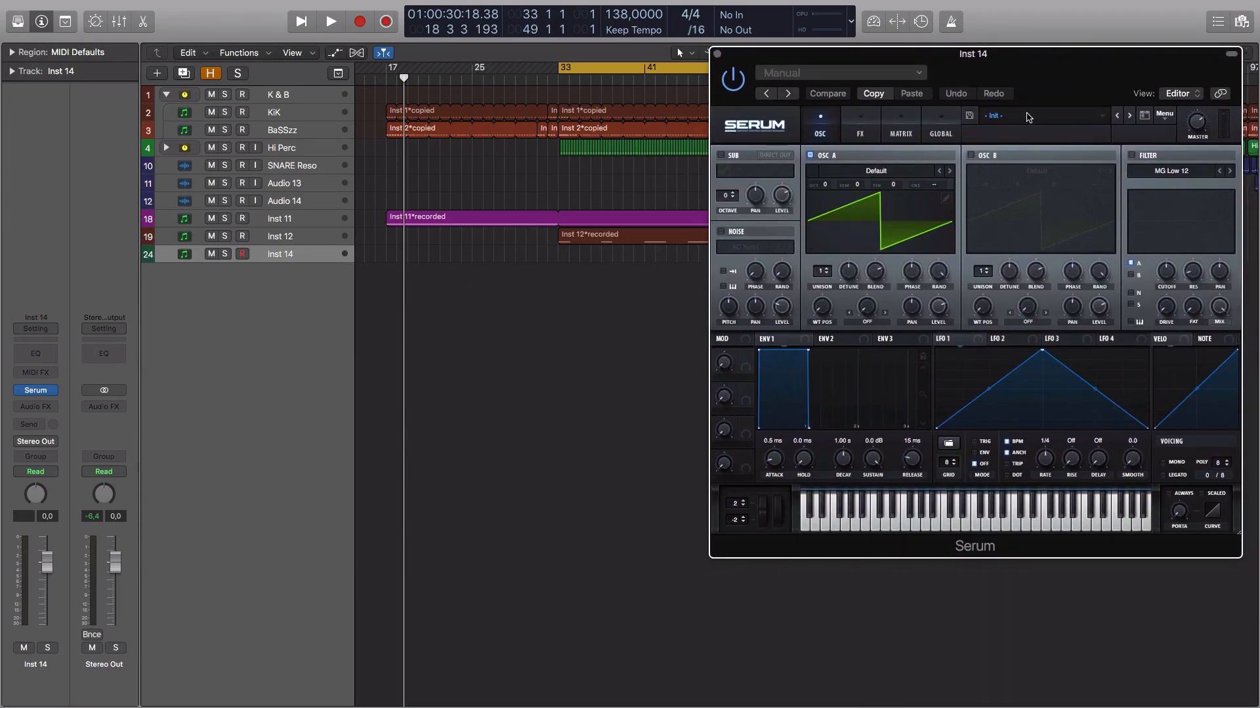
# Step: Initialize the Serum preset and clear all of oscillator A's harmonics in its wavetable editor
pyautogui.click(1163, 118)
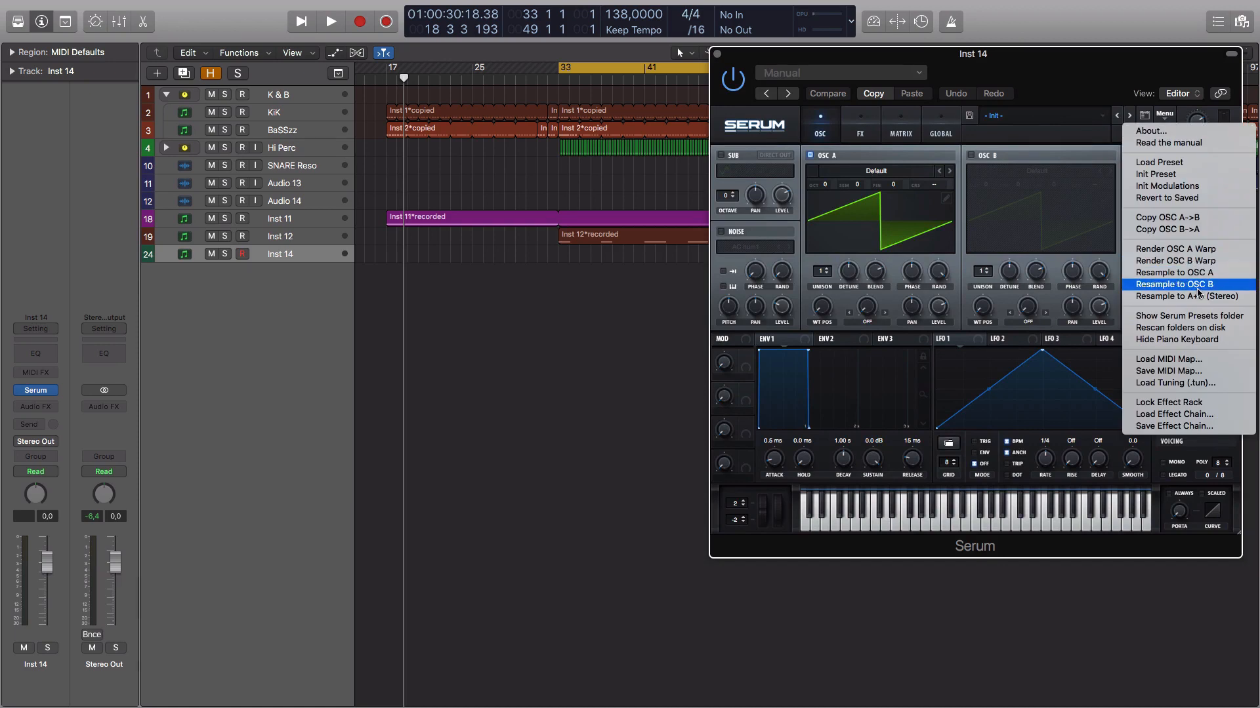
pyautogui.click(1171, 174)
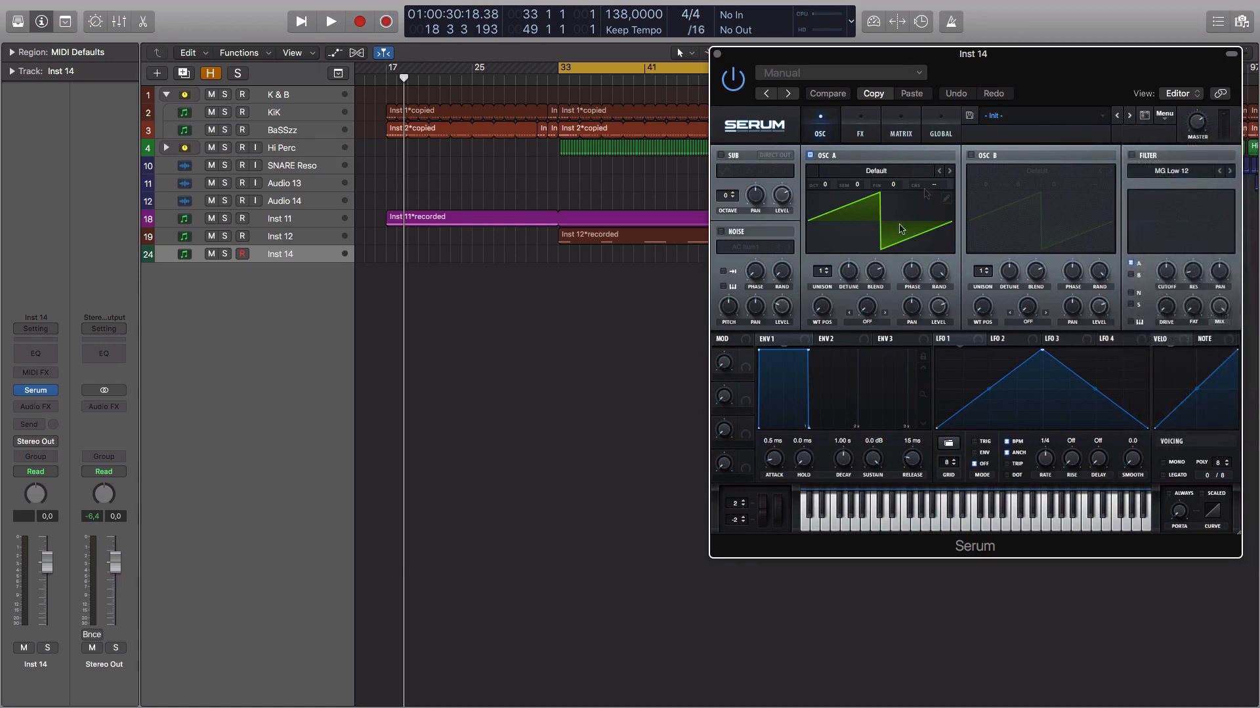
pyautogui.click(943, 201)
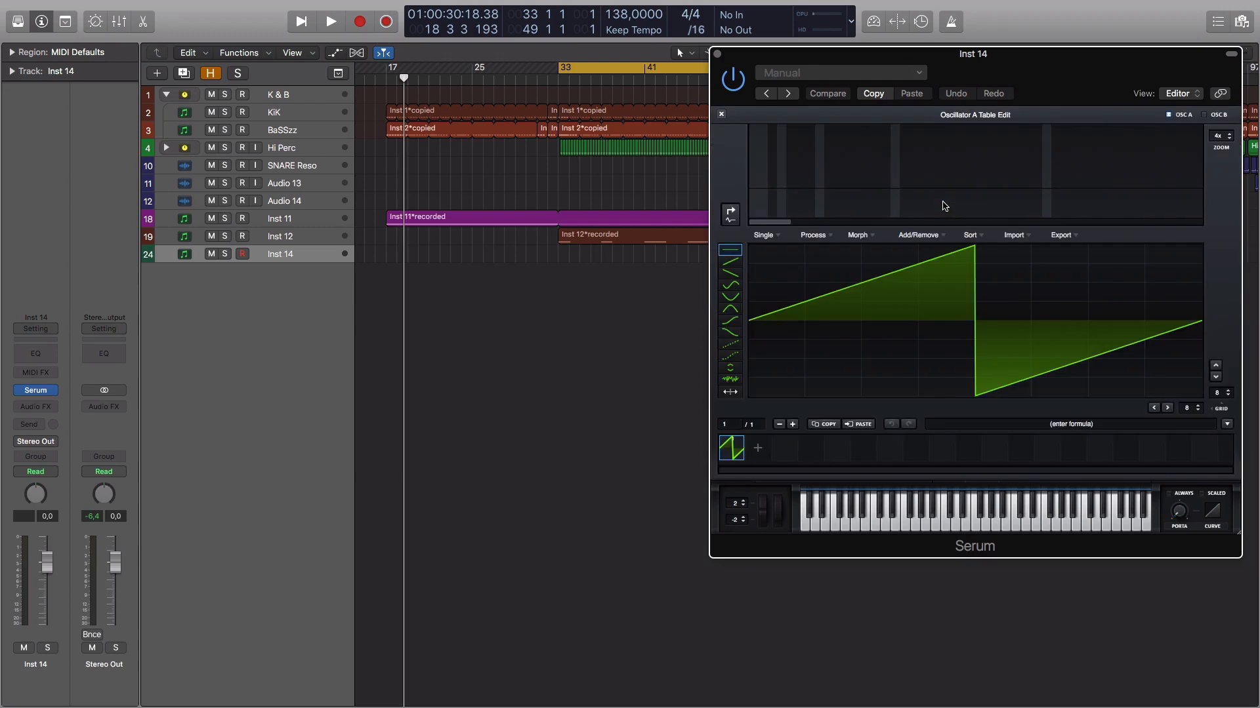
pyautogui.click(730, 214)
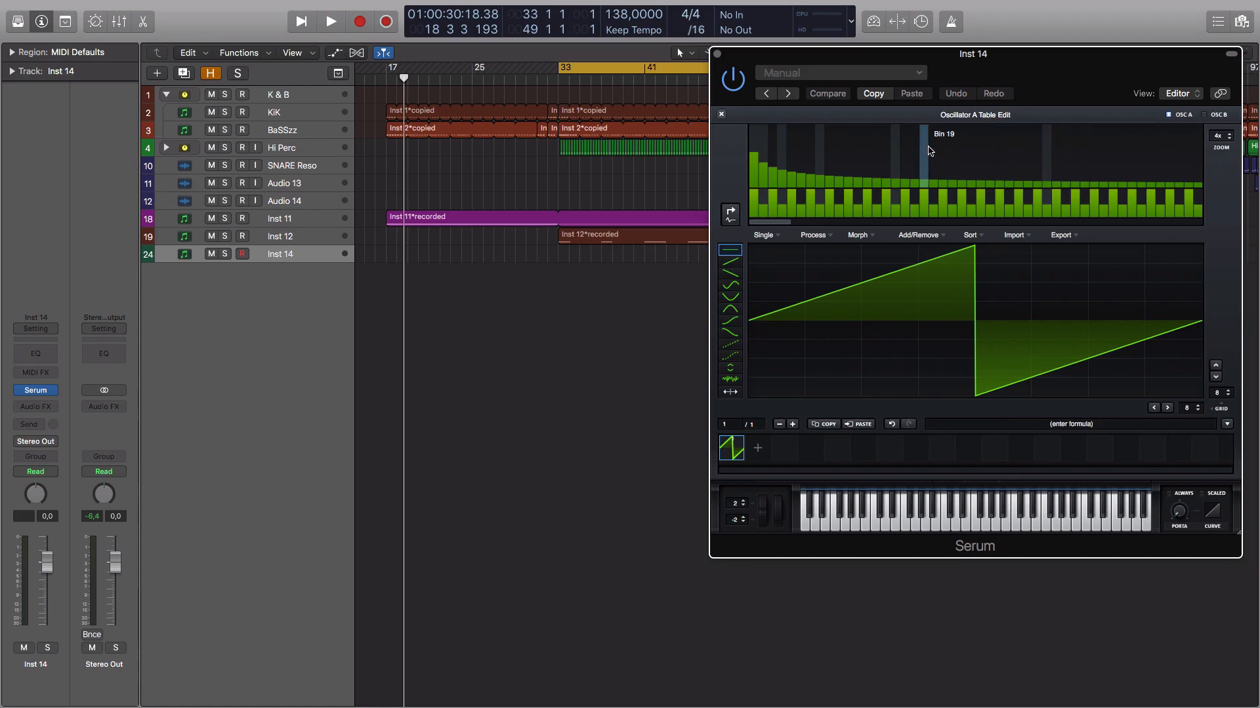
pyautogui.rightClick(951, 163)
pyautogui.click(982, 192)
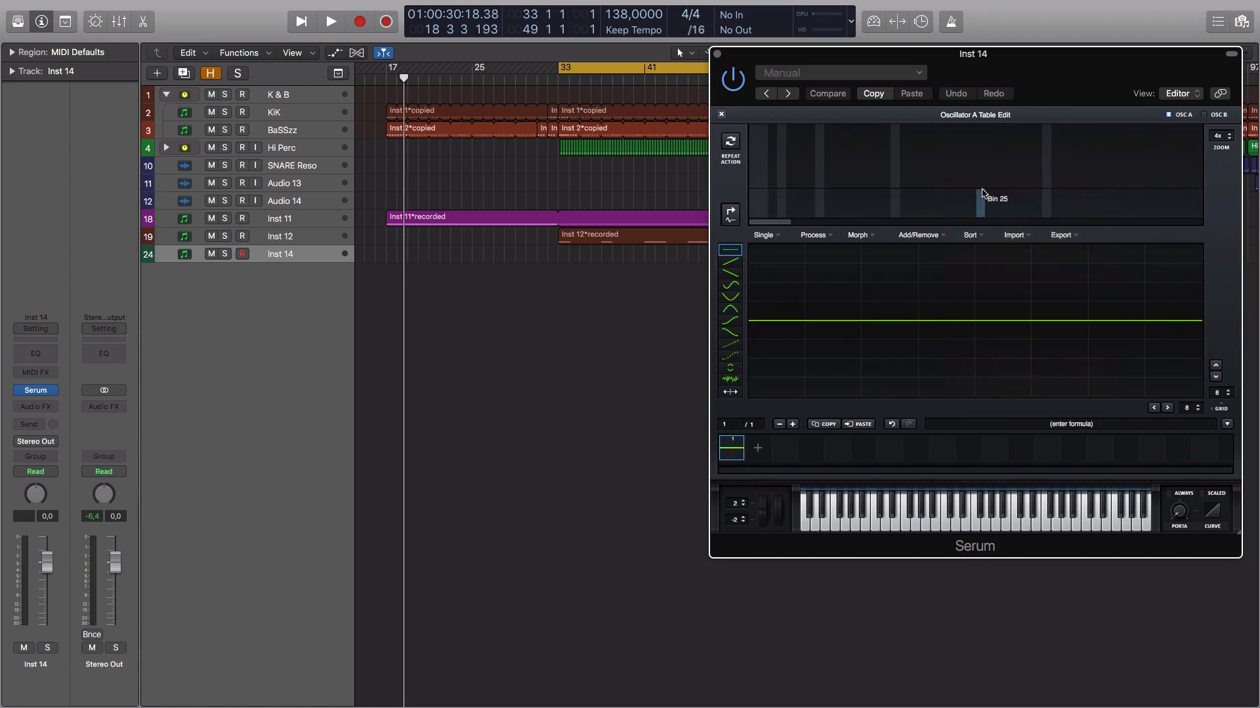
# Step: Add harmonics to oscillator A at bins 1, 4, 7 and 16, plus a quieter cluster at bins 20 to 23
pyautogui.click(754, 150)
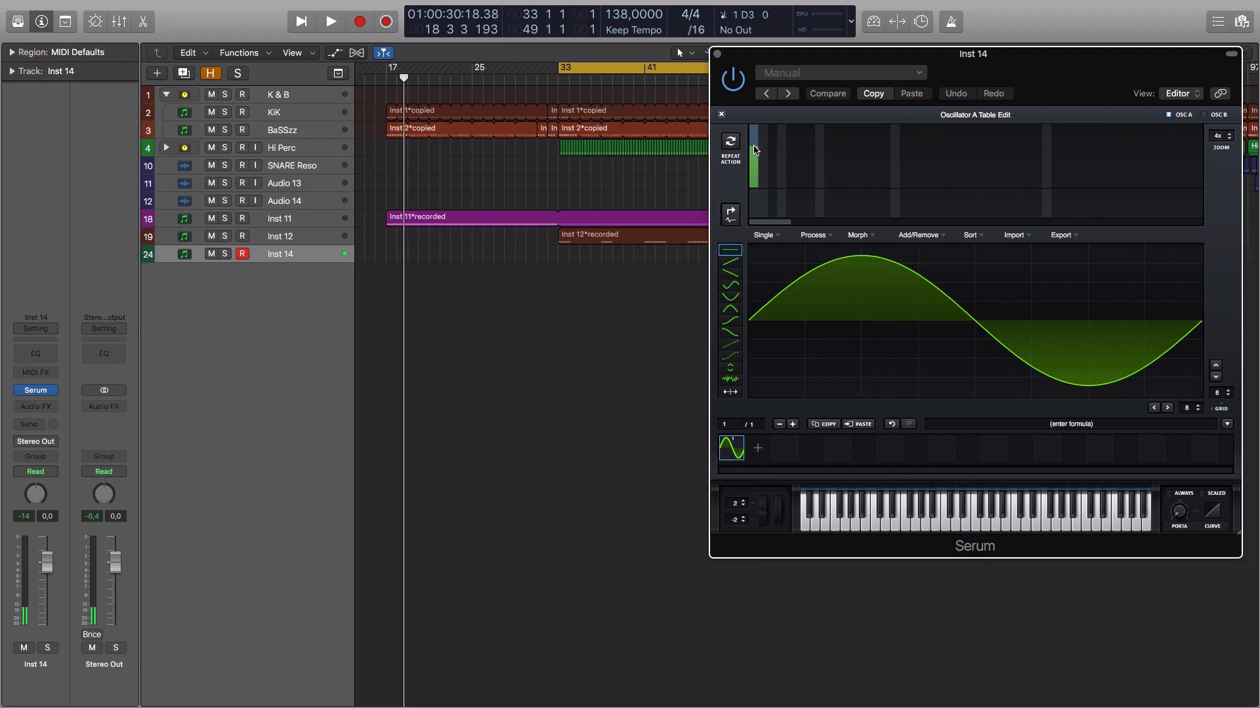
pyautogui.click(810, 158)
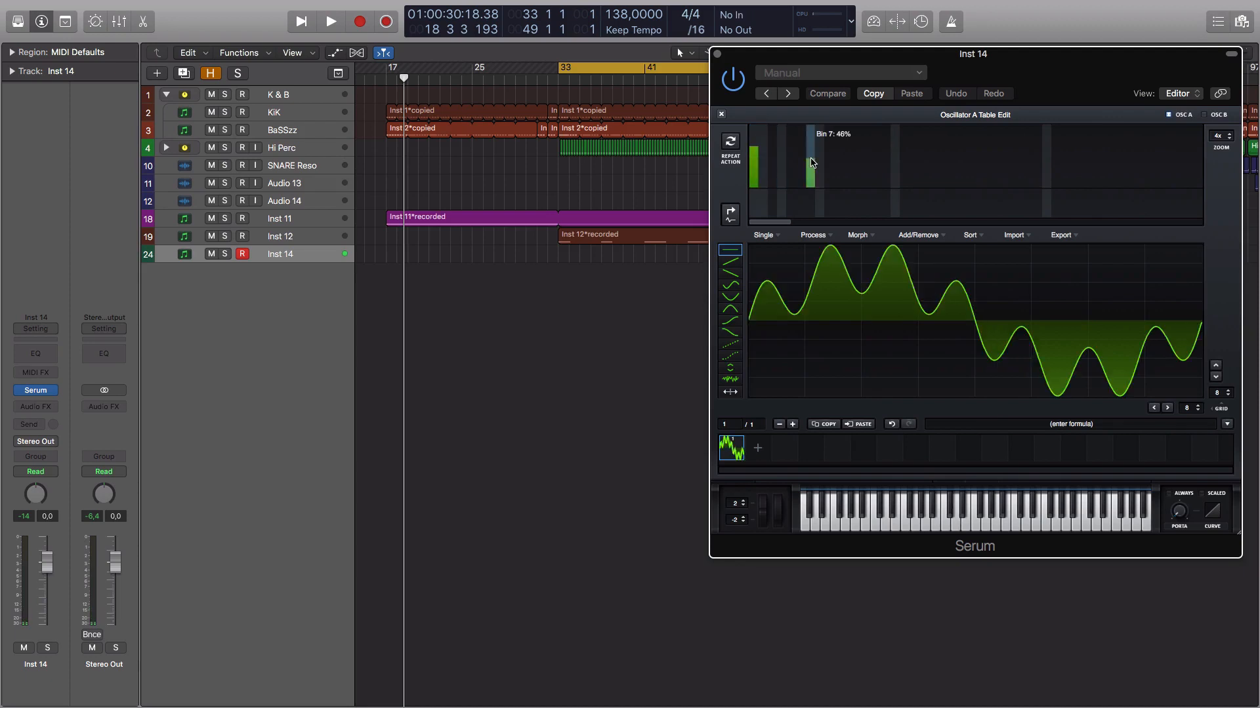
pyautogui.click(781, 159)
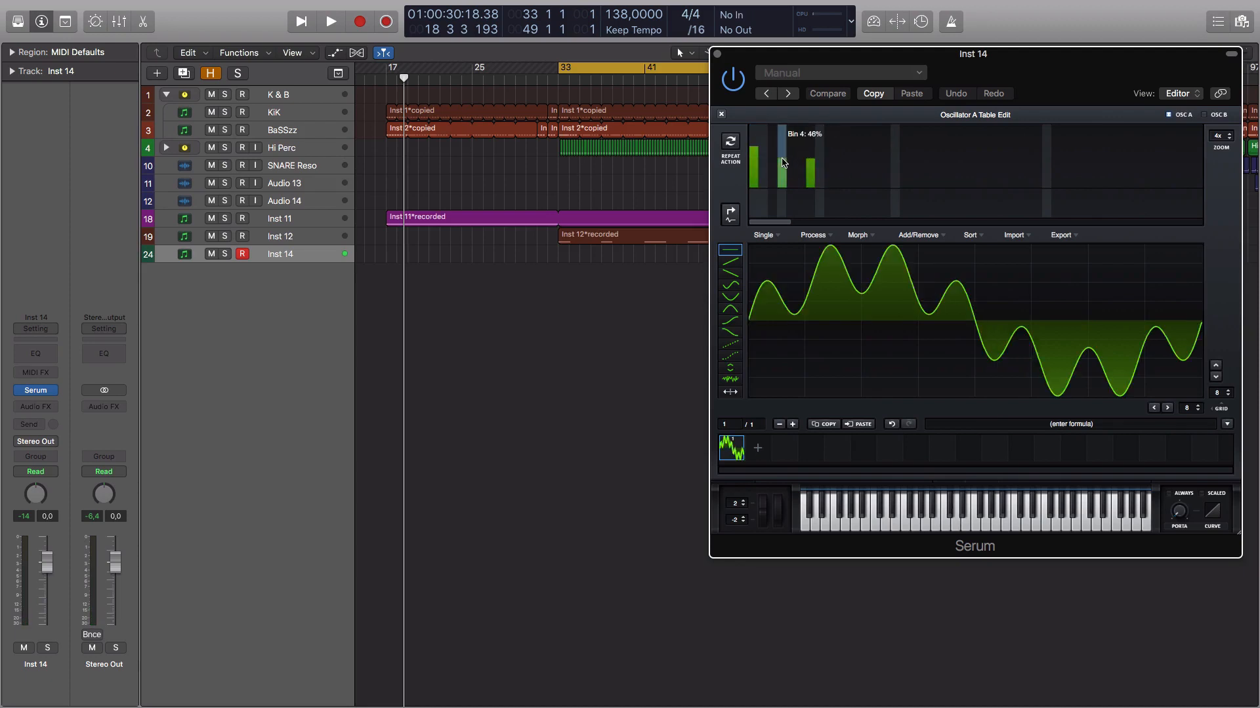
pyautogui.click(894, 162)
pyautogui.click(934, 165)
pyautogui.click(942, 172)
pyautogui.click(952, 171)
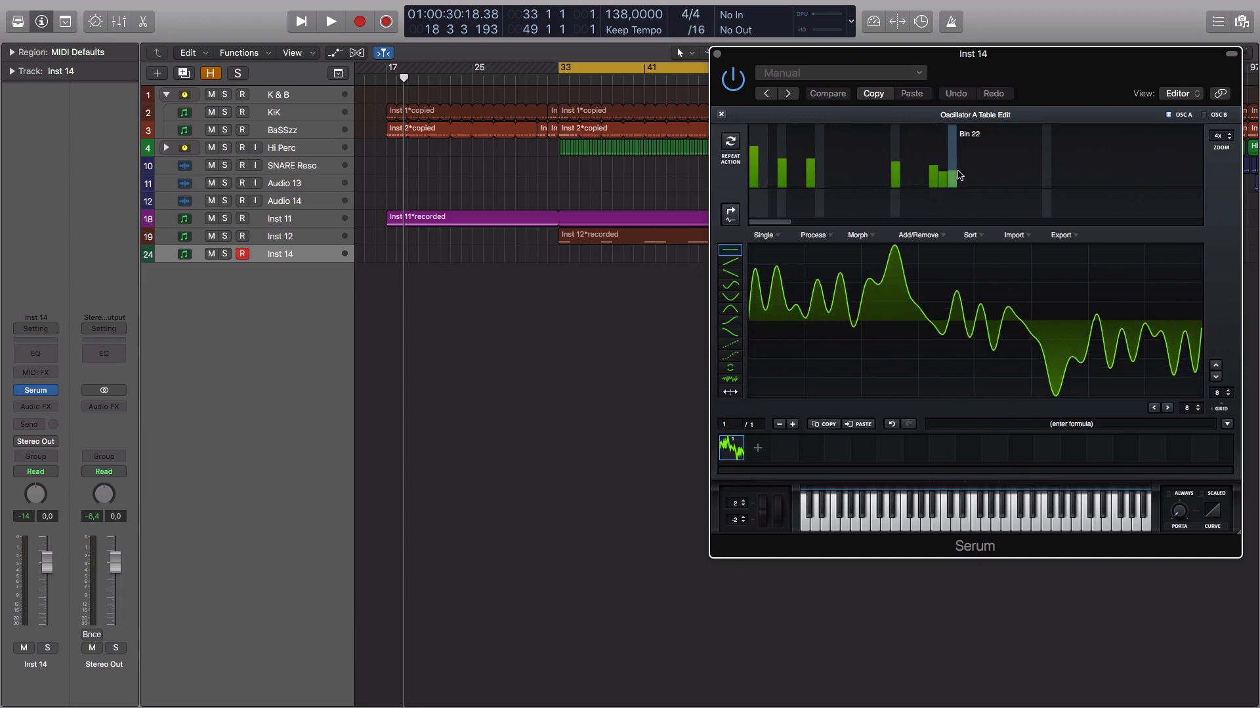
pyautogui.click(961, 169)
# Step: Lower bin 1 slightly, remove bins 7 and 20, add bin 14 and reshape the upper bins, and close the wavetable editor
pyautogui.click(753, 150)
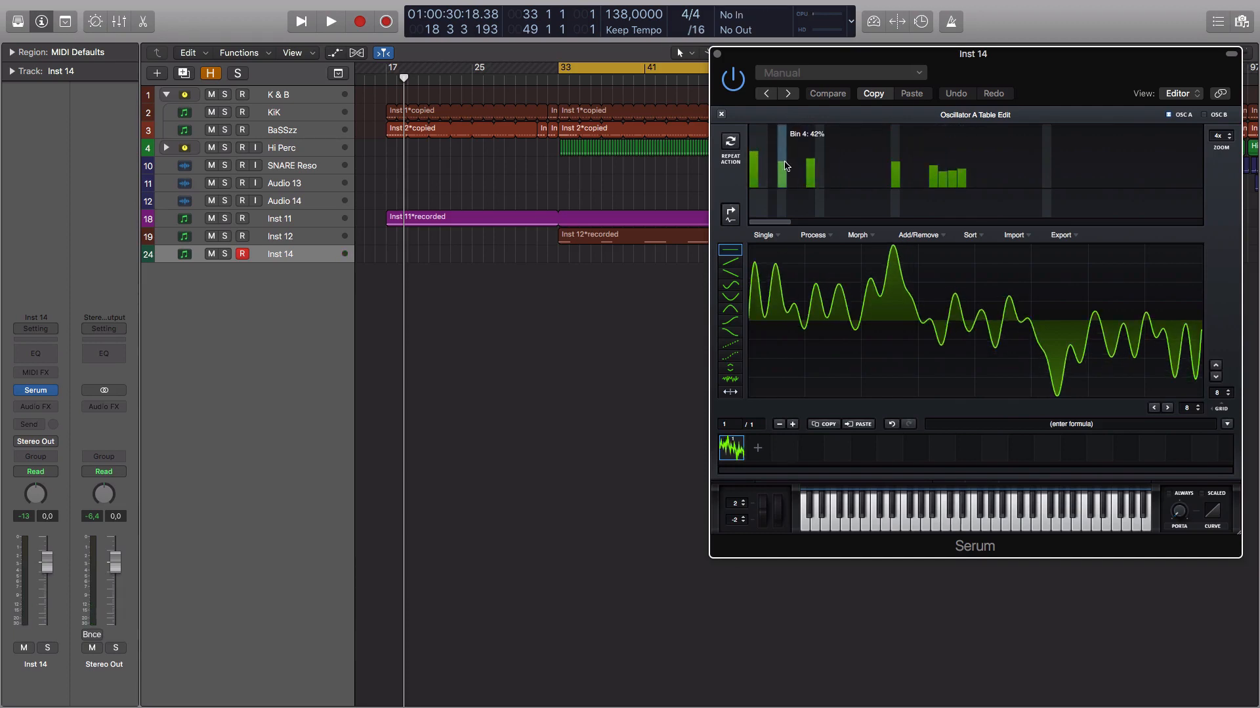
pyautogui.moveTo(811, 164)
pyautogui.mouseDown()
pyautogui.moveTo(812, 188)
pyautogui.moveTo(962, 179)
pyautogui.mouseUp()
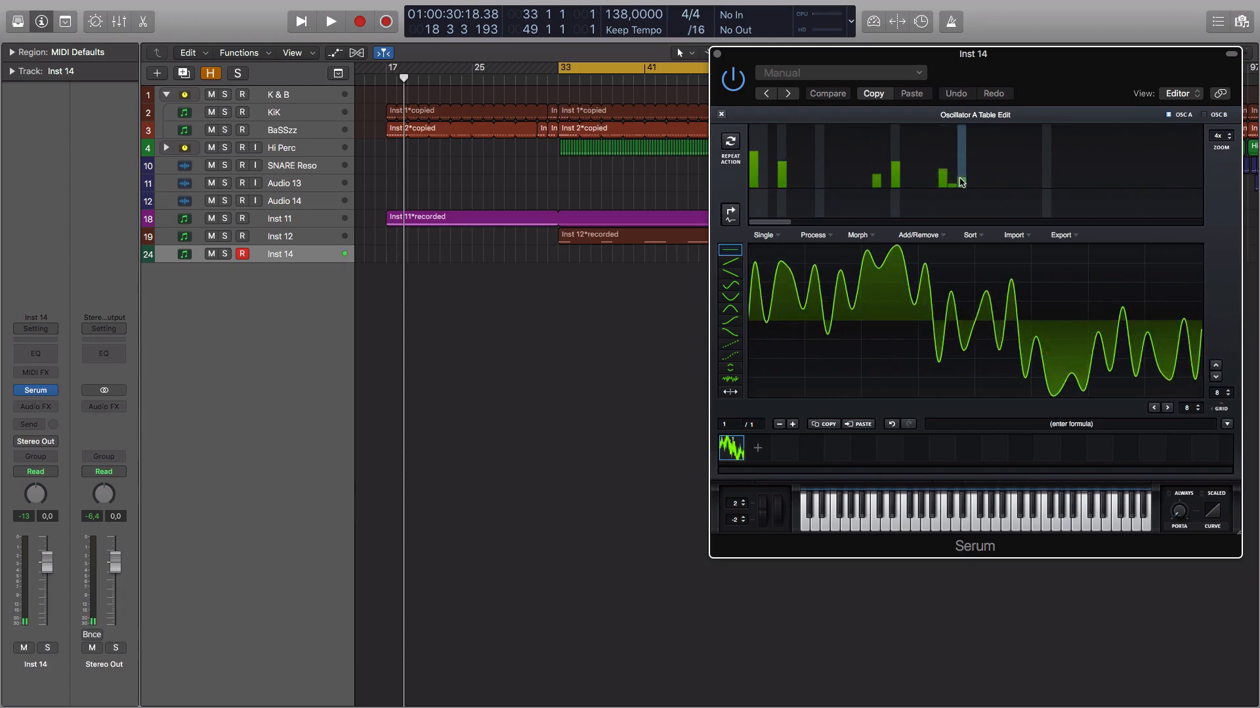
pyautogui.click(722, 116)
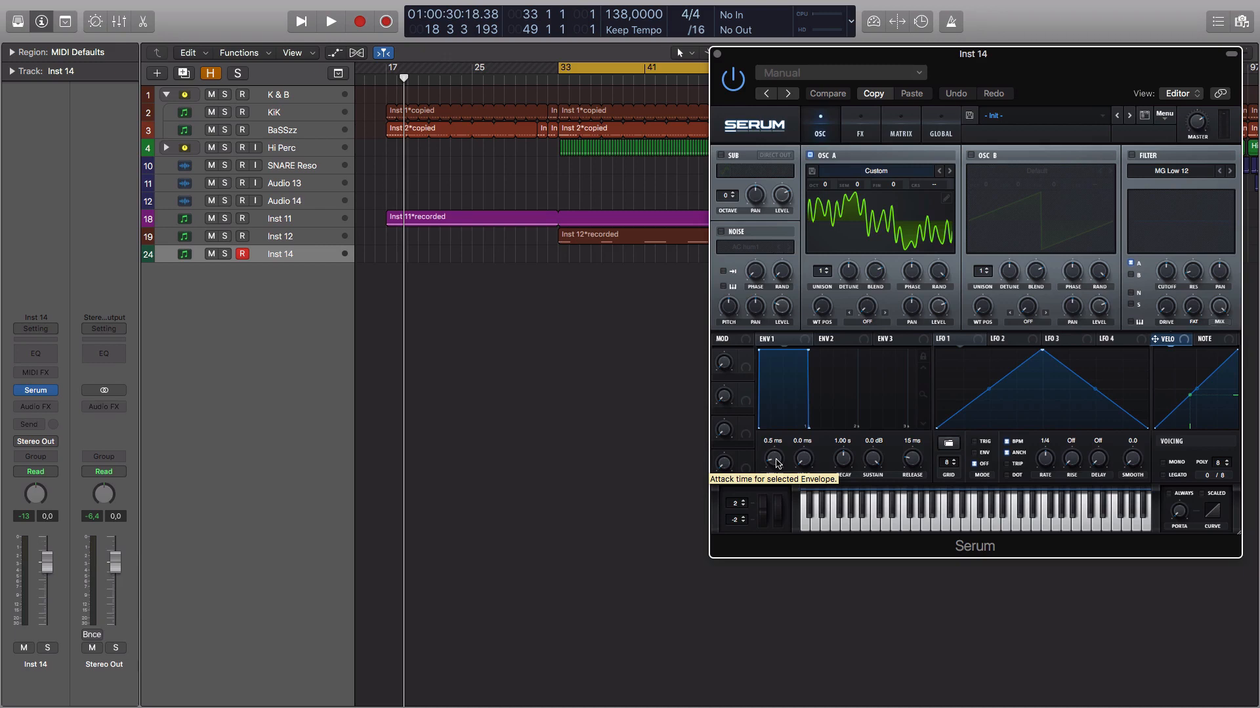
# Step: Lengthen Envelope 1's attack by entering the tempo-synced value 1/1
pyautogui.moveTo(776, 463)
pyautogui.mouseDown()
pyautogui.moveTo(785, 436)
pyautogui.moveTo(781, 466)
pyautogui.moveTo(774, 448)
pyautogui.mouseUp()
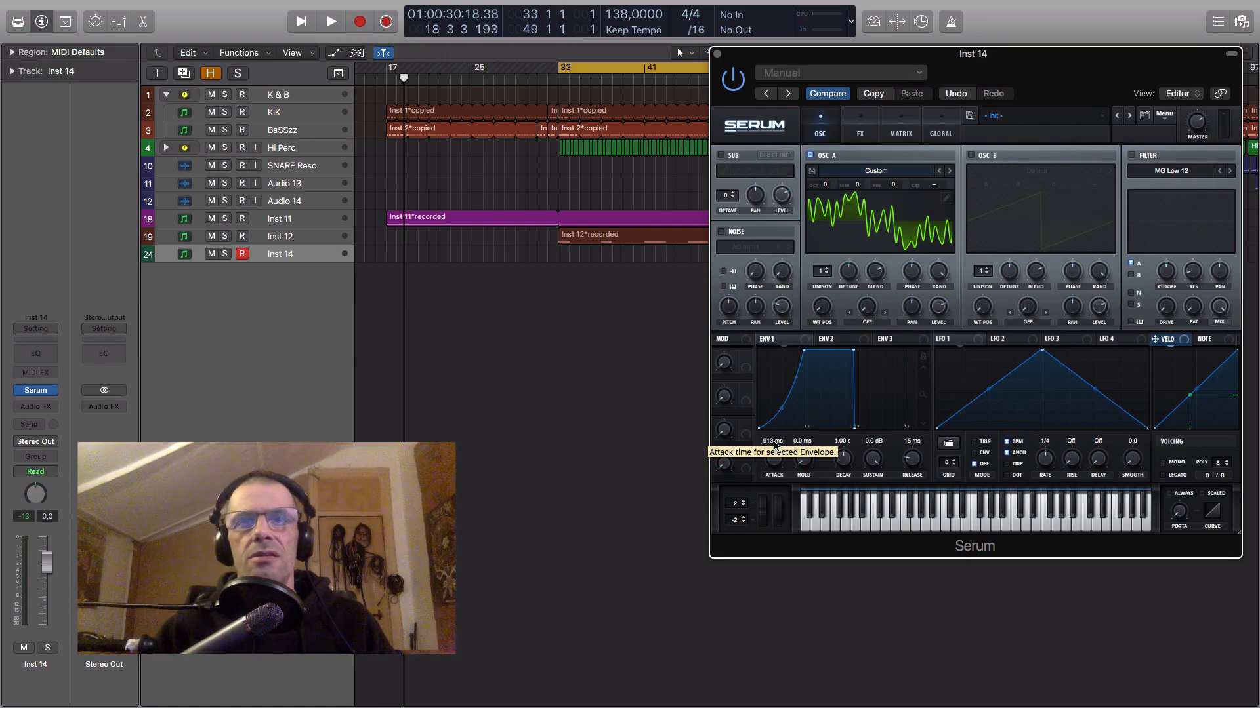
pyautogui.doubleClick(774, 442)
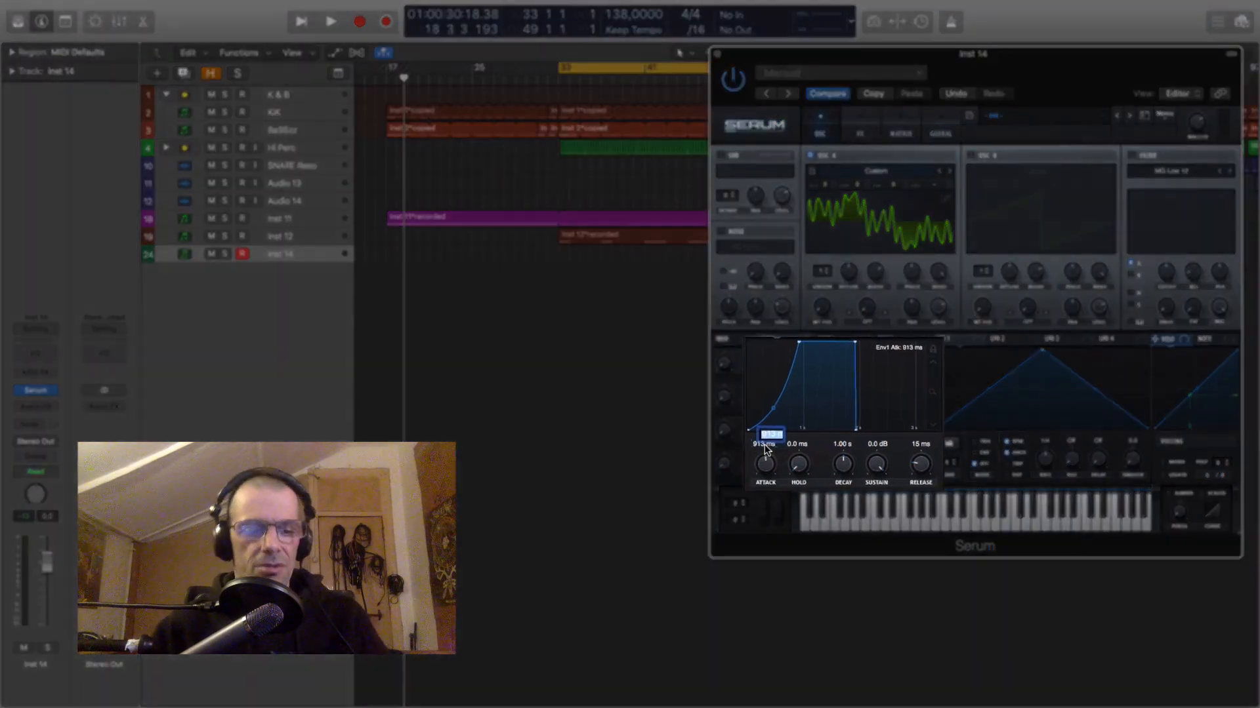
pyautogui.write('1')
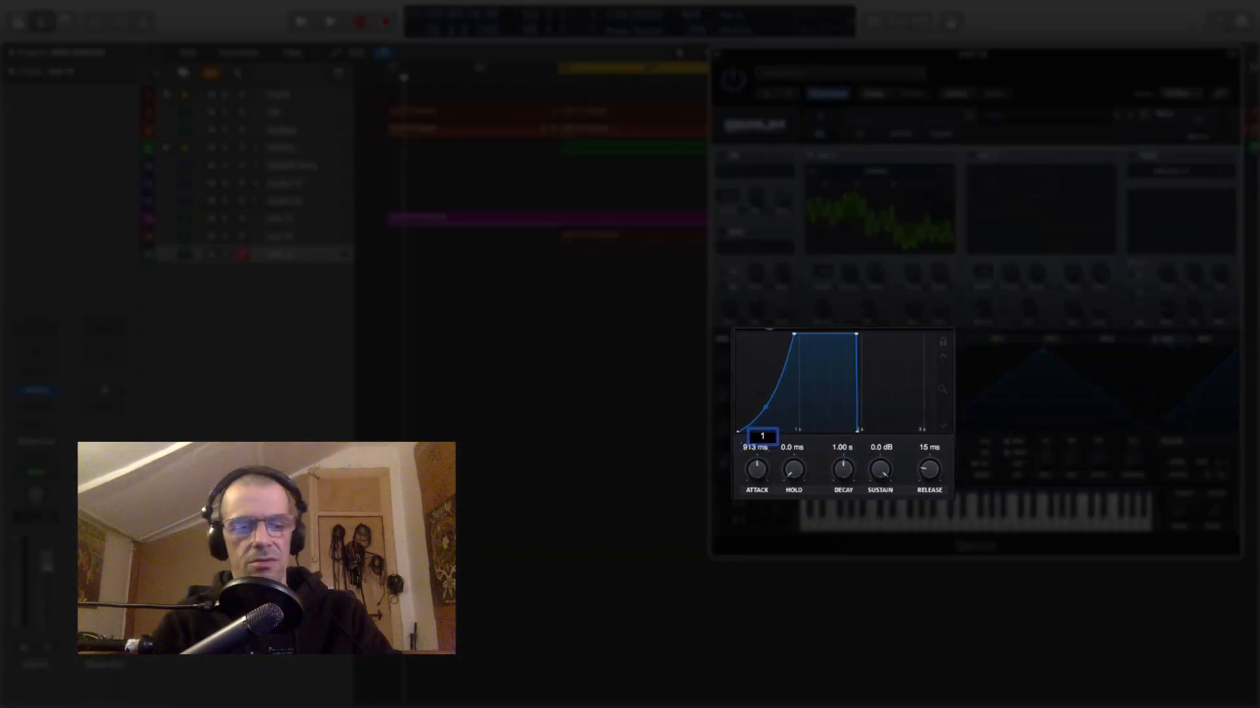
pyautogui.write('/1')
pyautogui.press('Return')
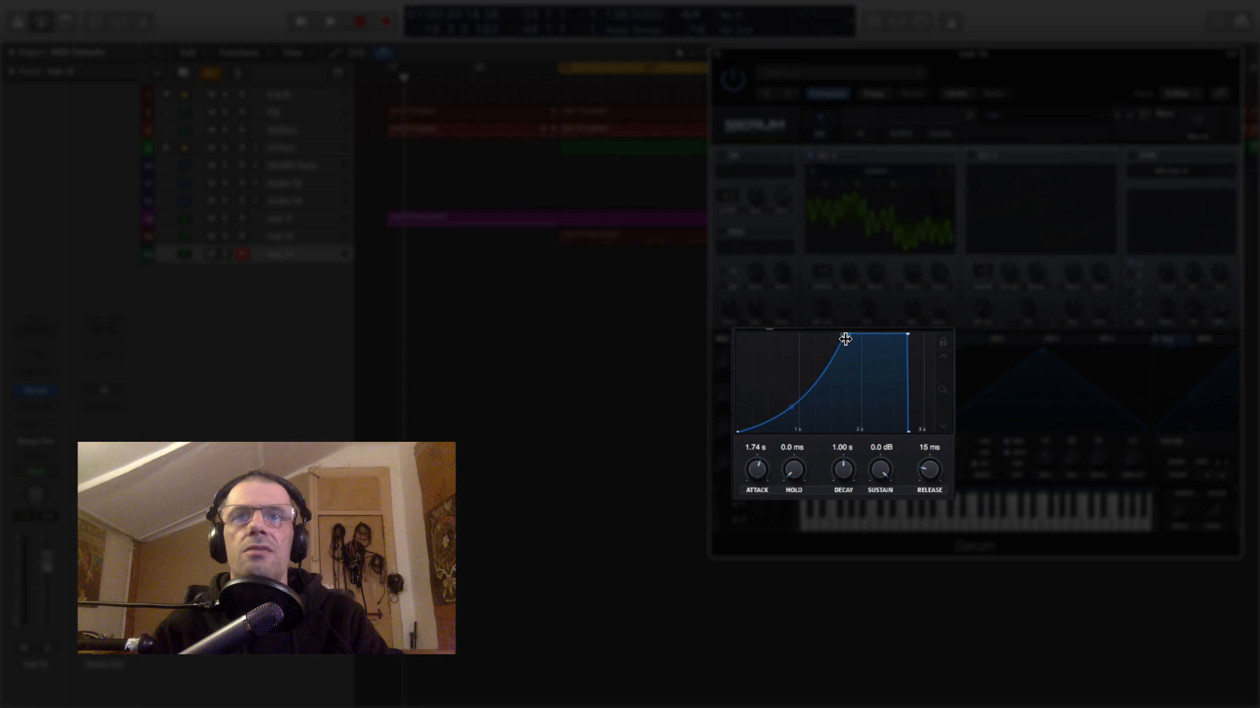
# Step: Try a tempo-synced attack of 1/4 on Envelope 1
pyautogui.doubleClick(758, 449)
pyautogui.write('1')
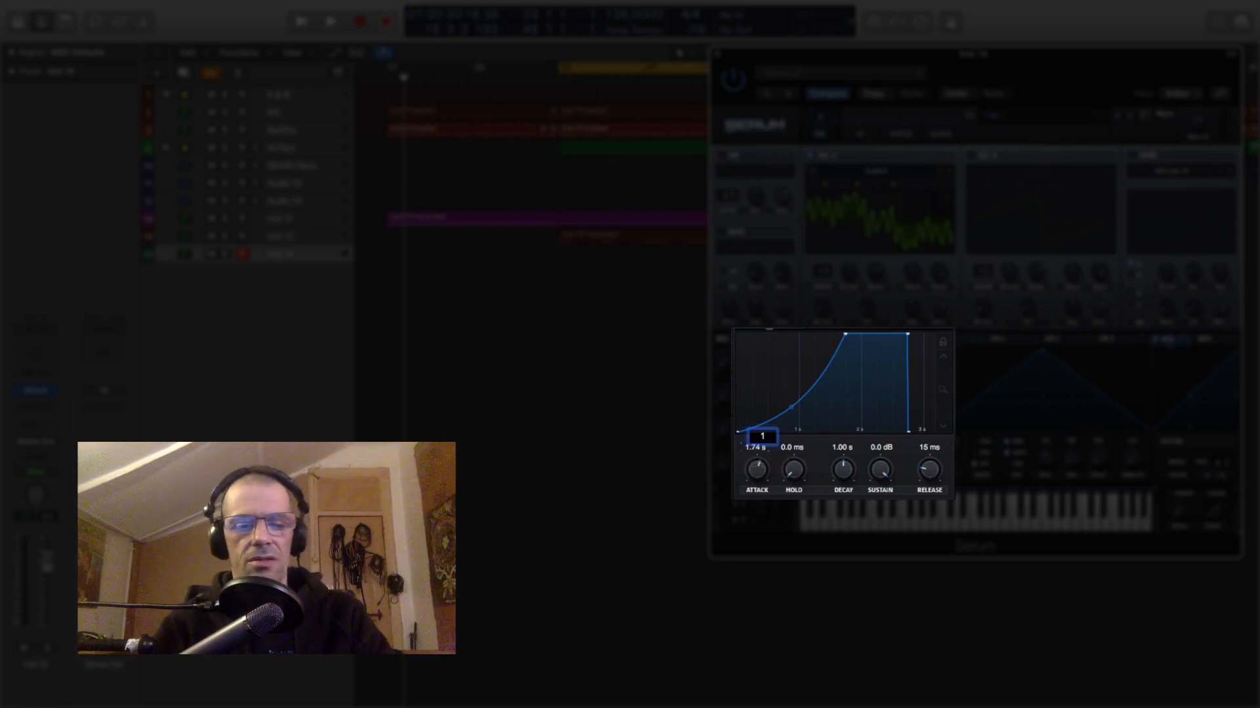
pyautogui.write('/4')
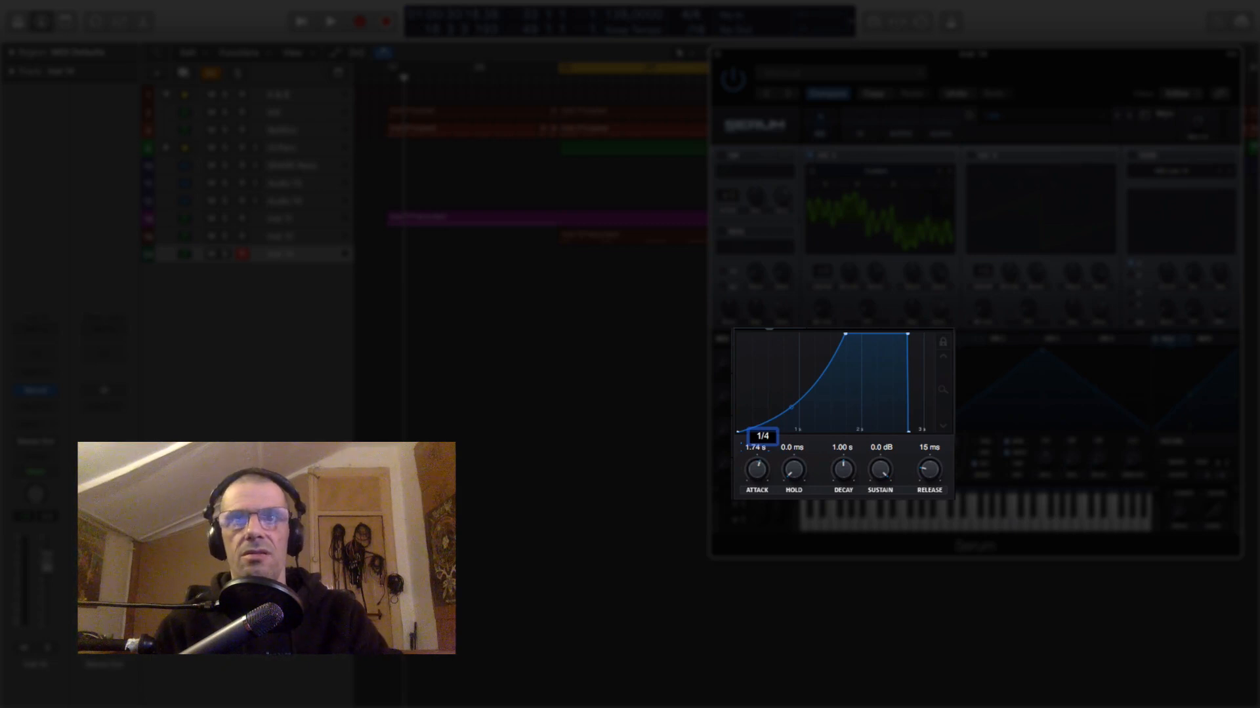
pyautogui.press('Return')
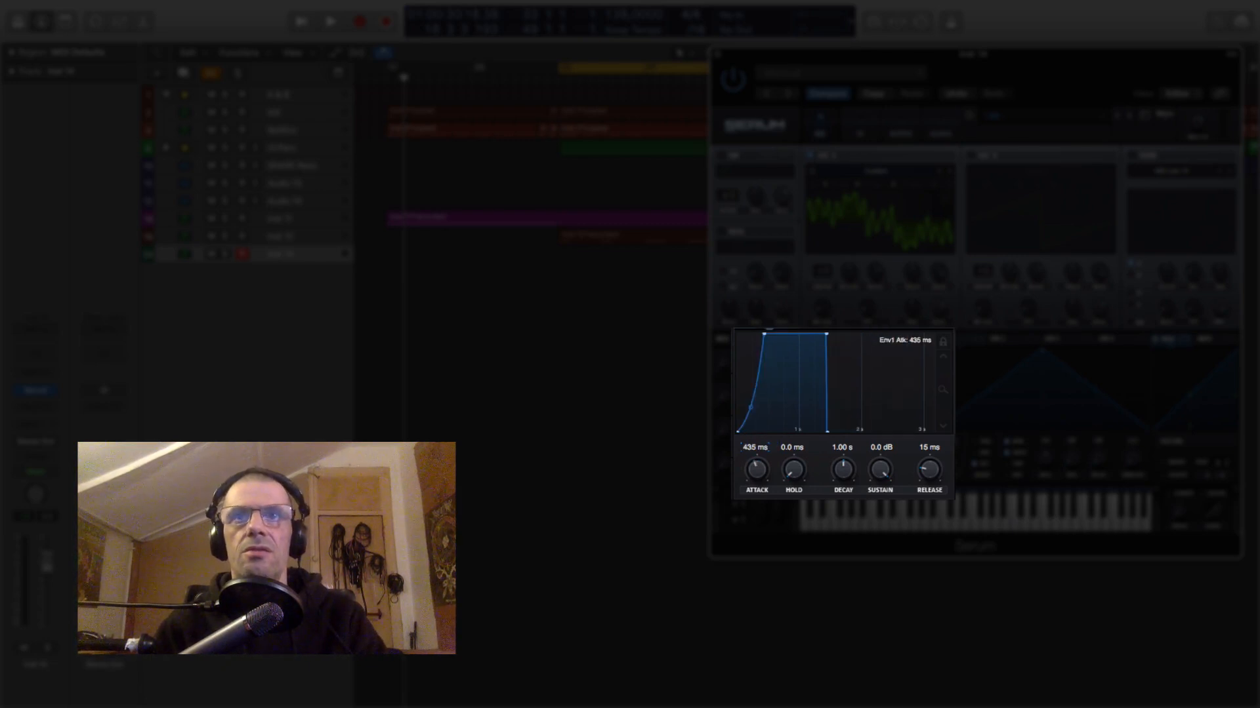
# Step: Return Envelope 1's attack time to 1.74 s
pyautogui.doubleClick(756, 449)
pyautogui.write('1.74')
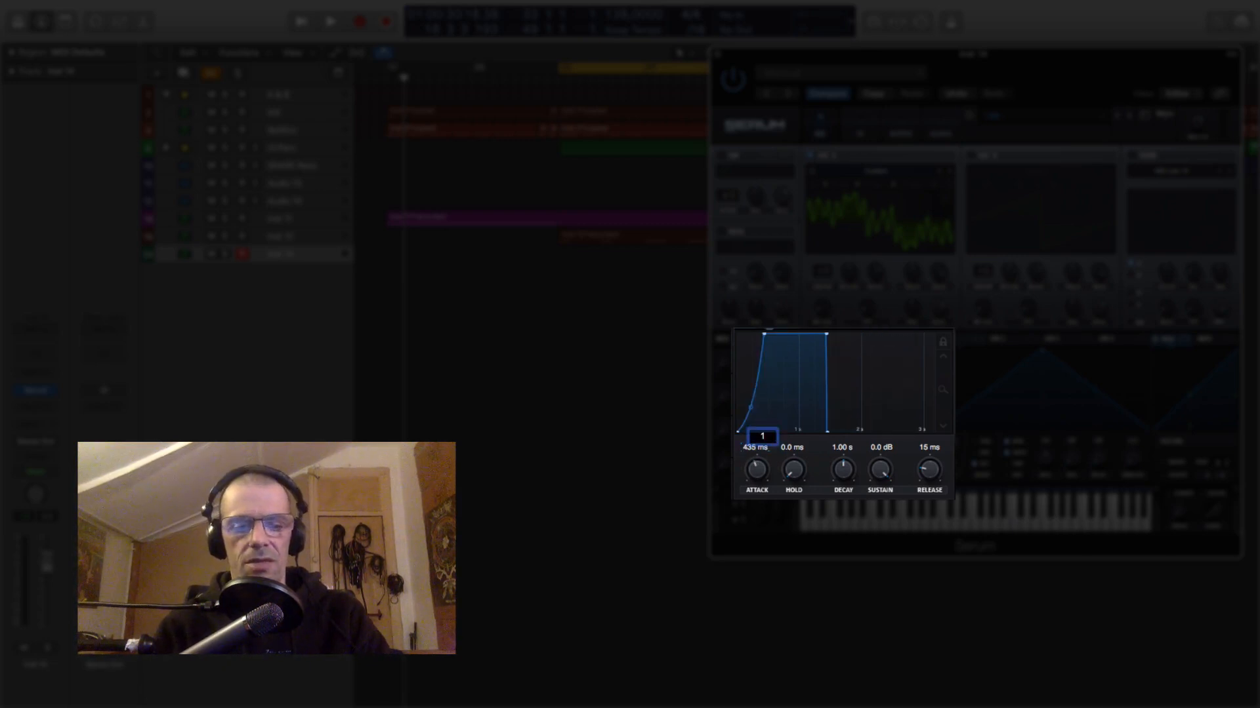
pyautogui.press('Return')
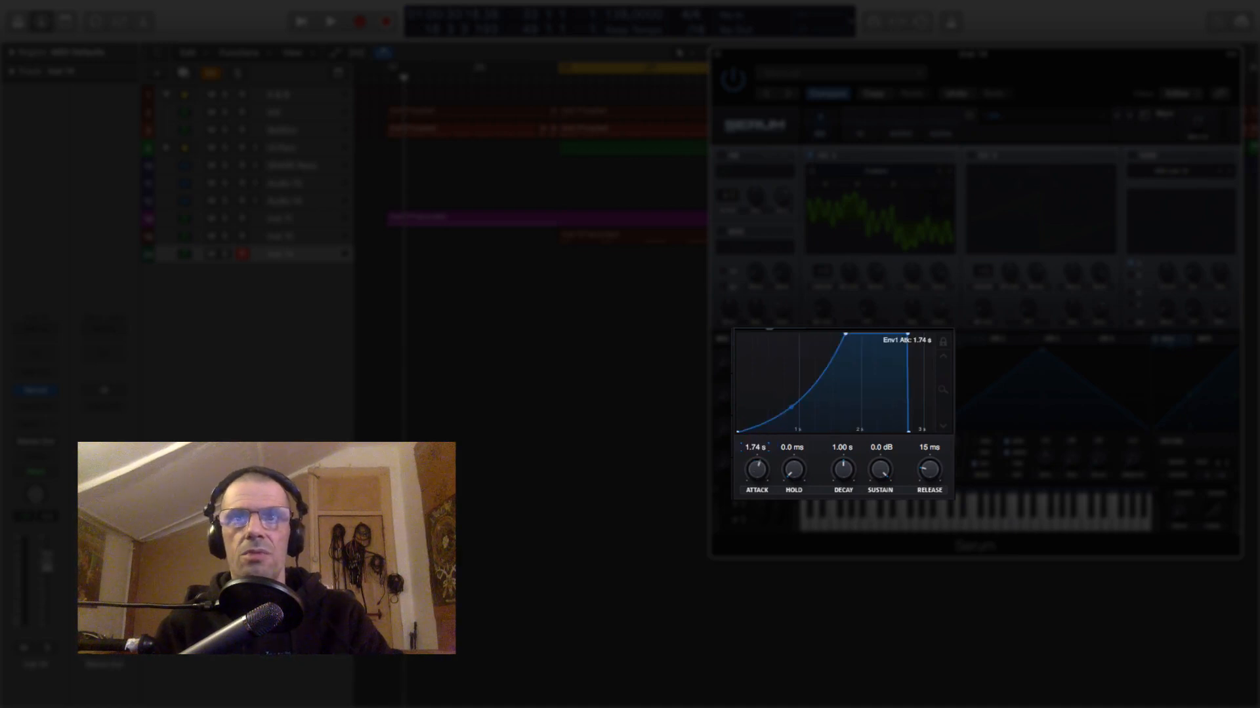
# Step: Set Envelope 1's release time to 1.74 s to match its attack
pyautogui.doubleClick(934, 450)
pyautogui.write('1/')
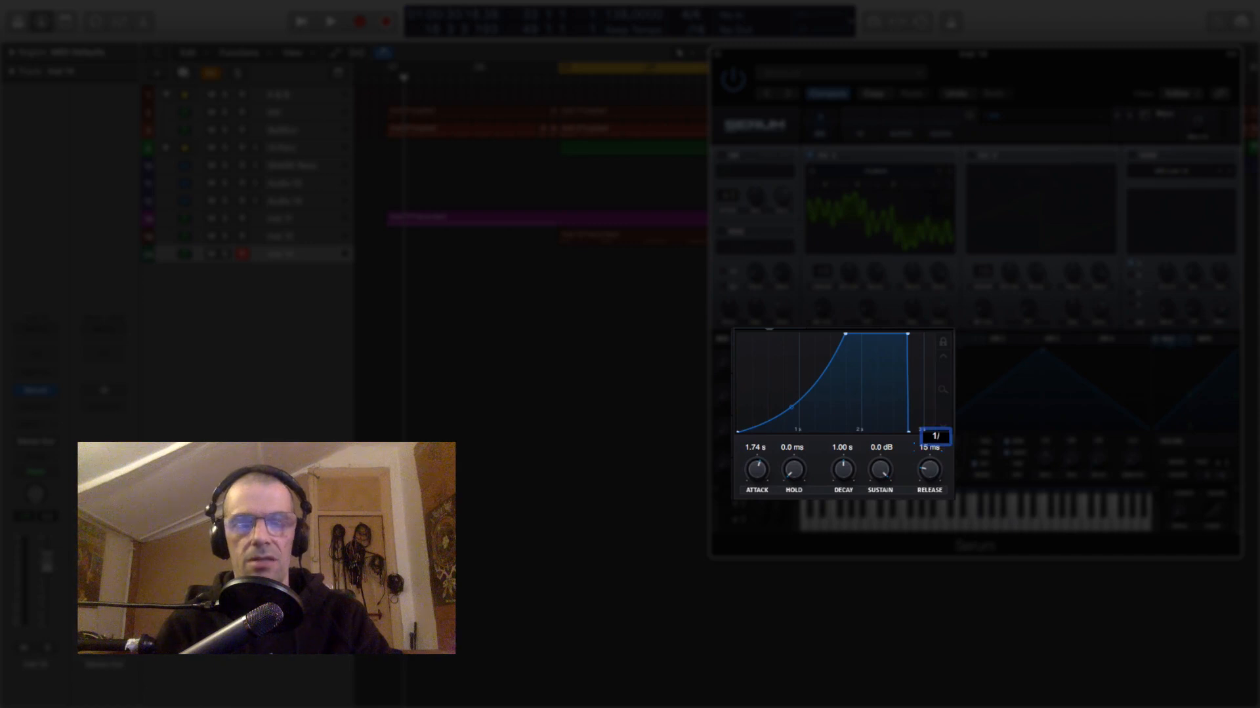
pyautogui.write('74')
pyautogui.press('Return')
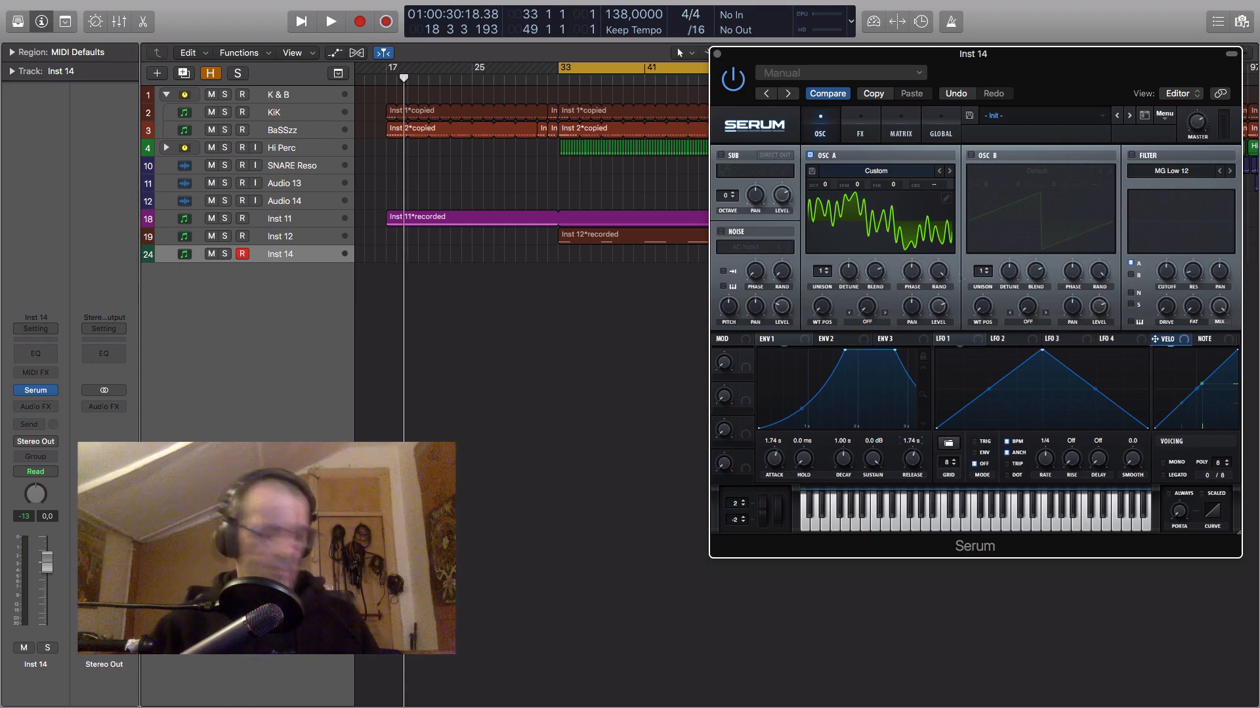
# Step: Set oscillator A's unison to 3 voices, trying 2 voices for comparison
pyautogui.scroll(2, 828, 272)
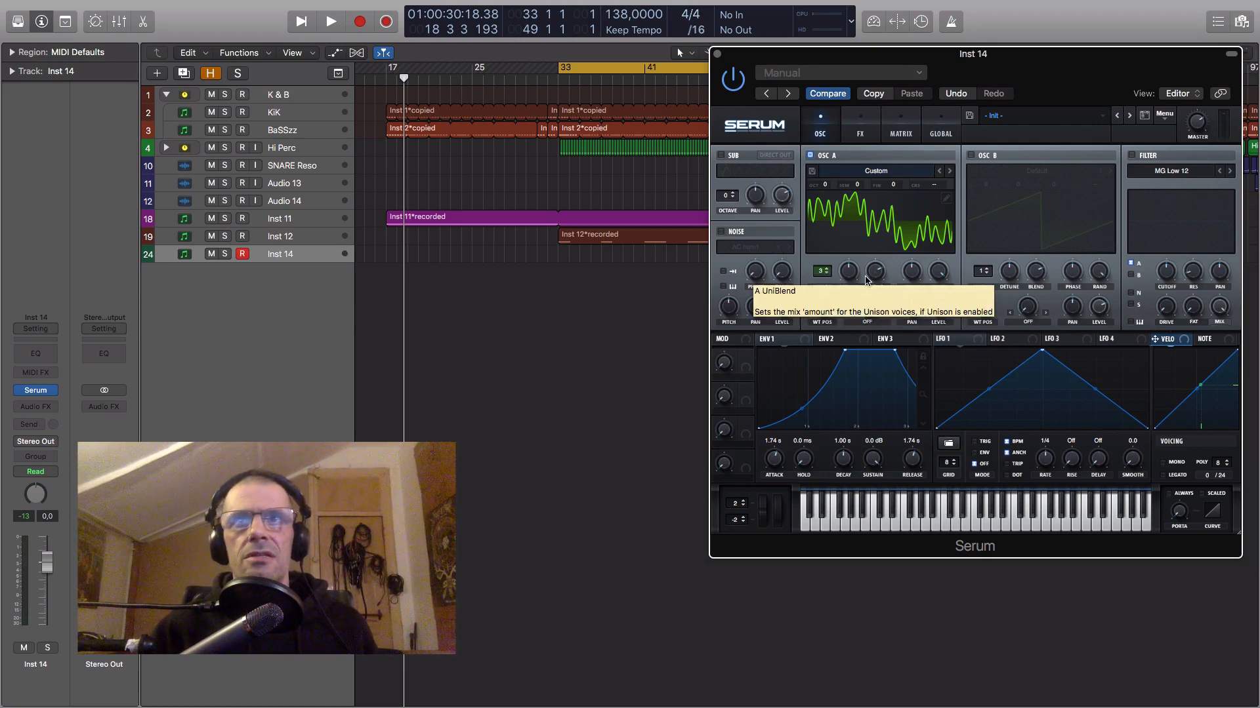
pyautogui.click(828, 273)
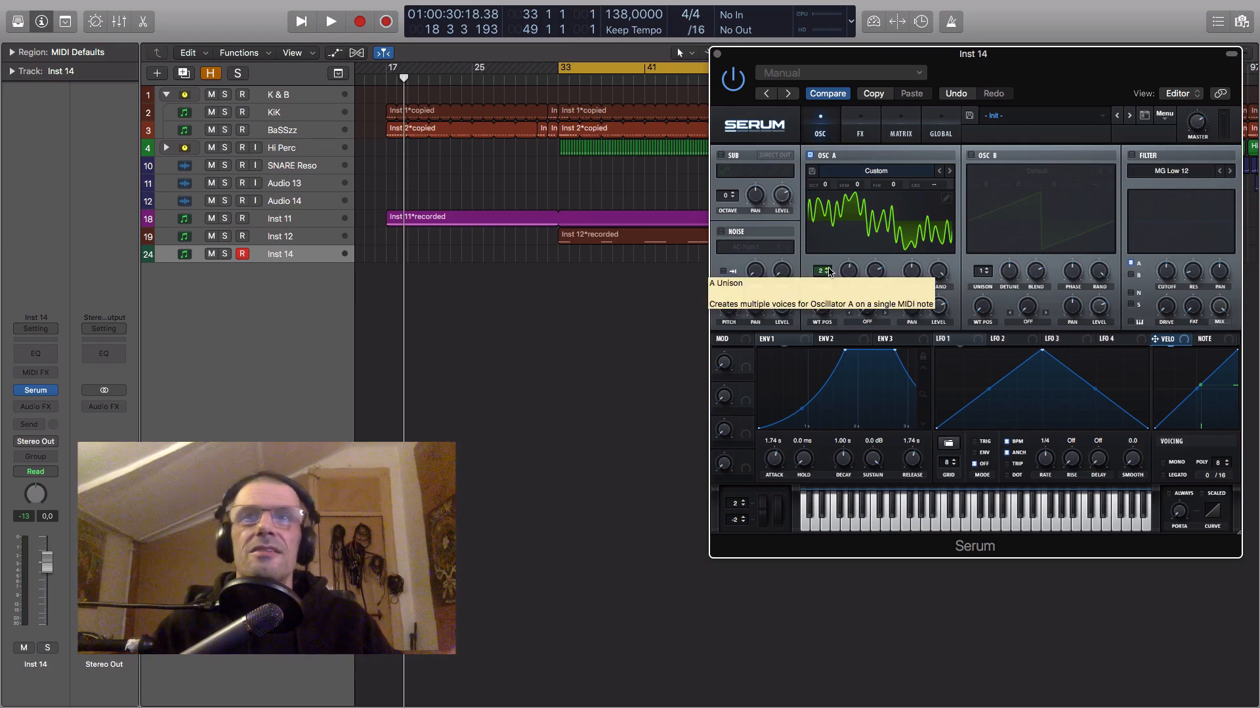
pyautogui.click(828, 270)
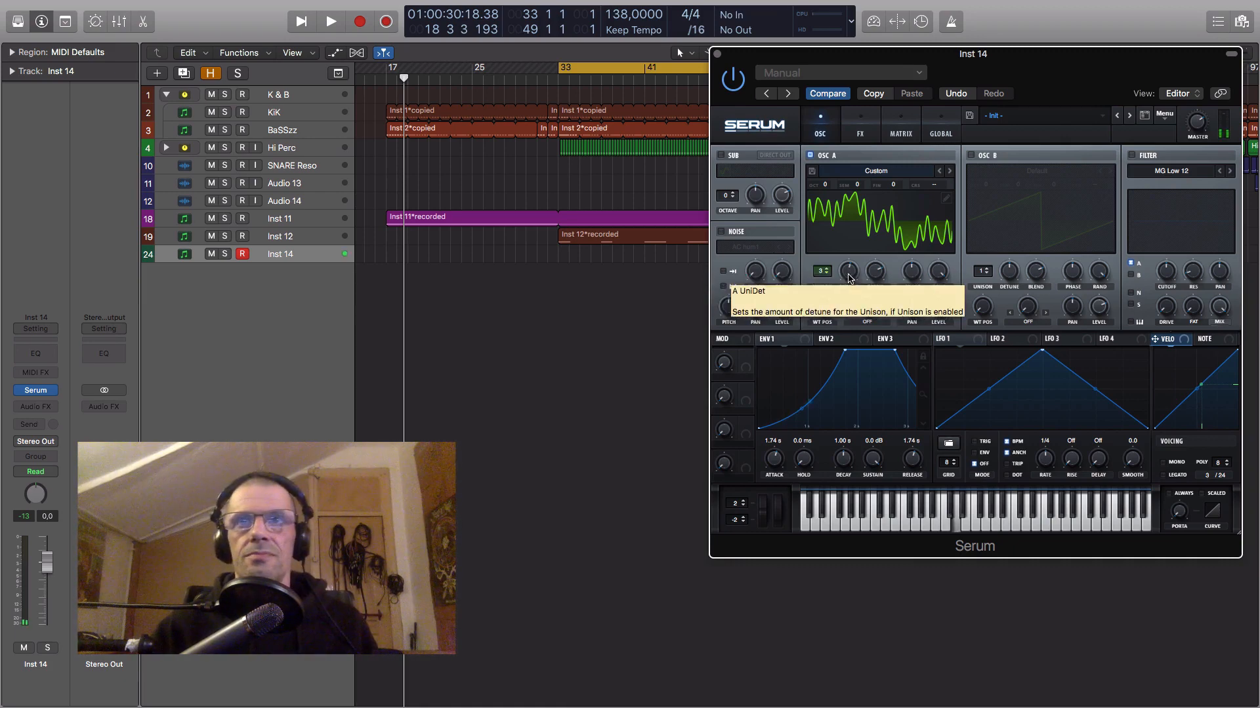
# Step: Adjust oscillator A's unison detune and compare a single voice against 3 unison voices, keeping 3
pyautogui.click(850, 274)
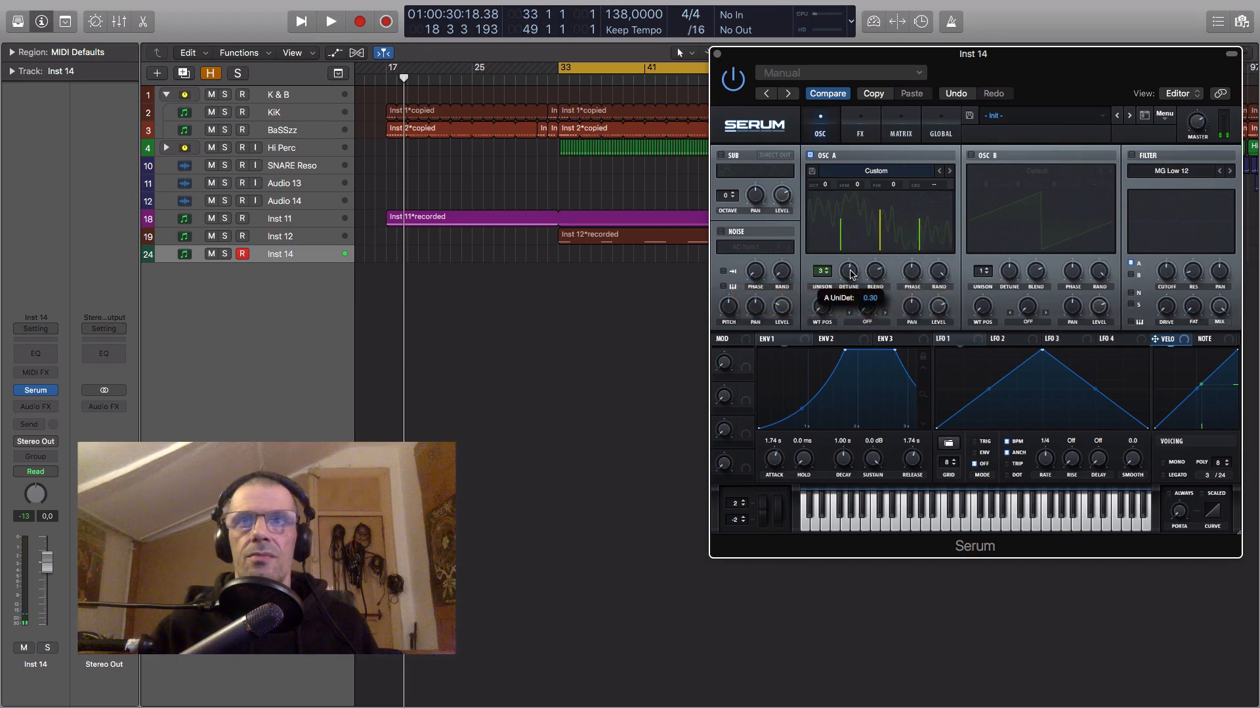
pyautogui.moveTo(851, 274); pyautogui.dragTo(851, 289)
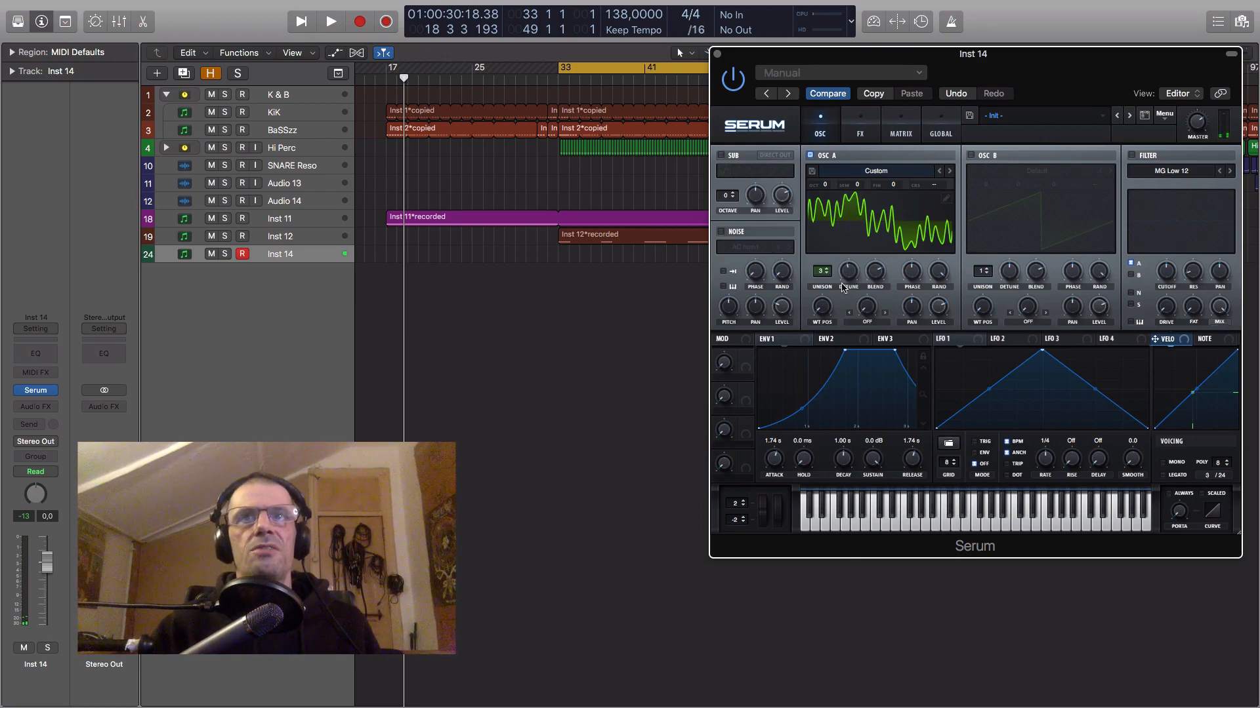
pyautogui.doubleClick(827, 276)
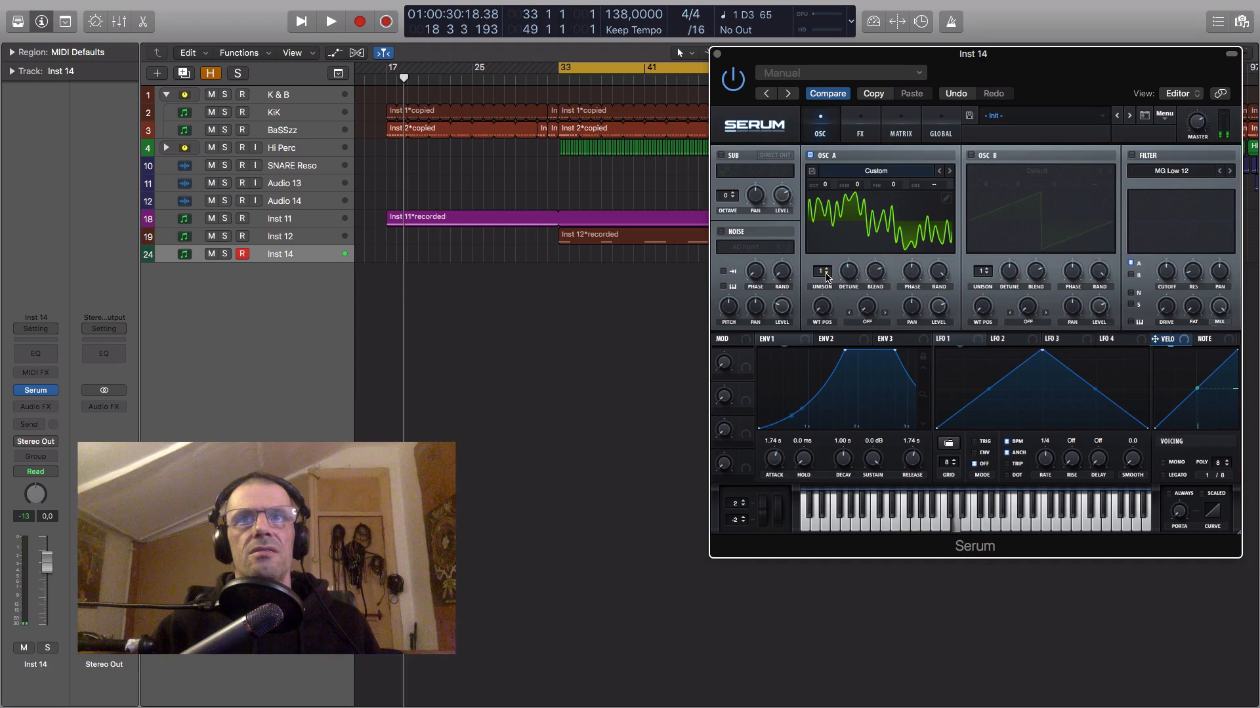
pyautogui.moveTo(827, 276); pyautogui.dragTo(830, 273)
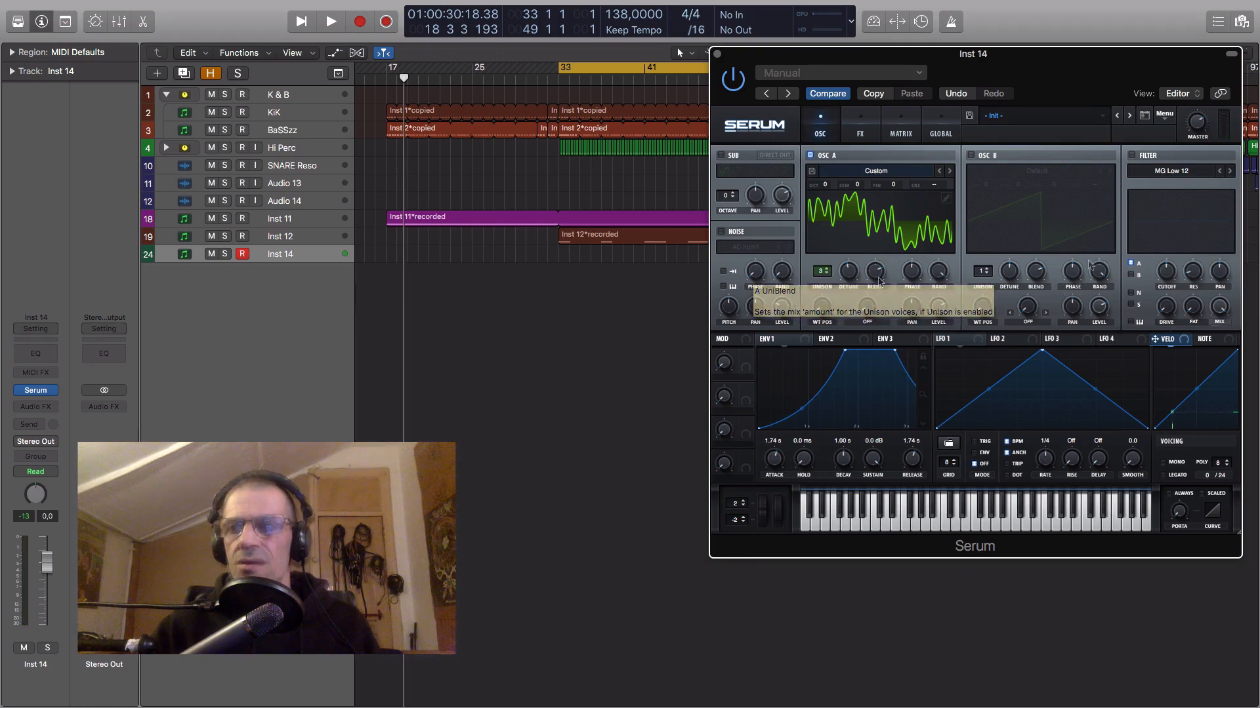
# Step: Switch on the MG Low 12 filter for oscillator A and adjust its cutoff
pyautogui.click(1131, 155)
pyautogui.moveTo(1167, 316); pyautogui.dragTo(1170, 276)
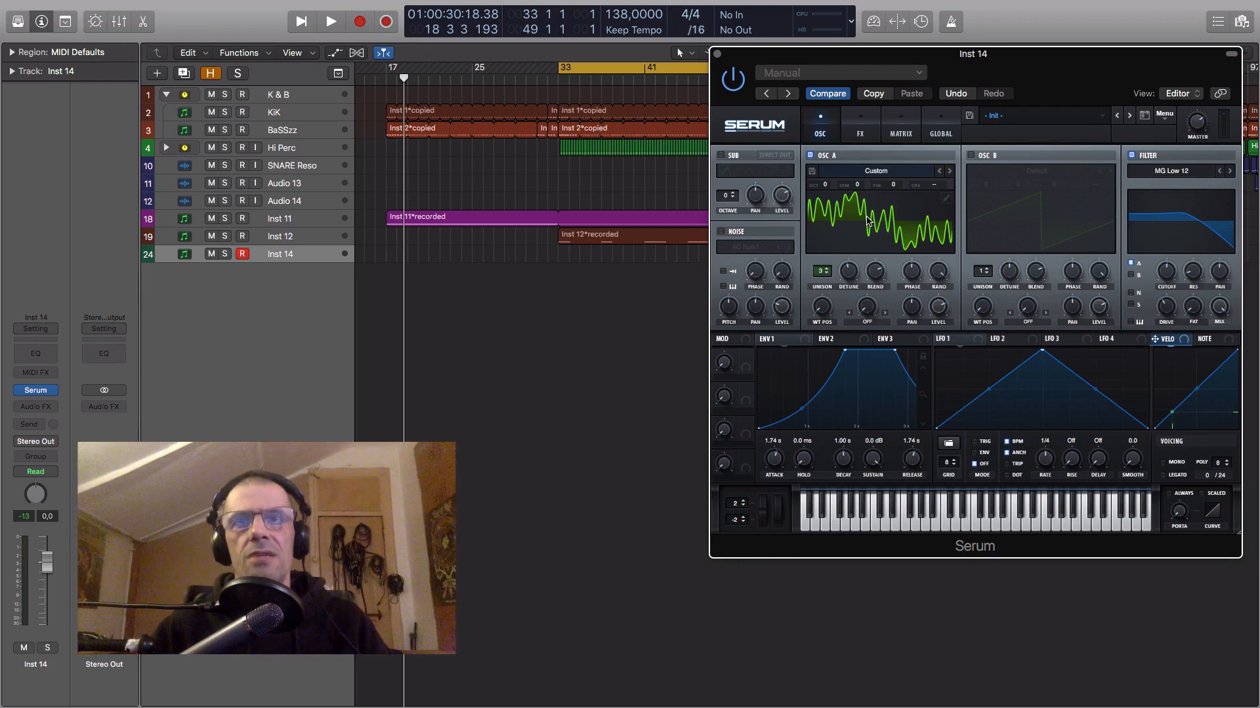
# Step: Set oscillator A's warp mode to Bend +/- and adjust the warp amount
pyautogui.click(875, 323)
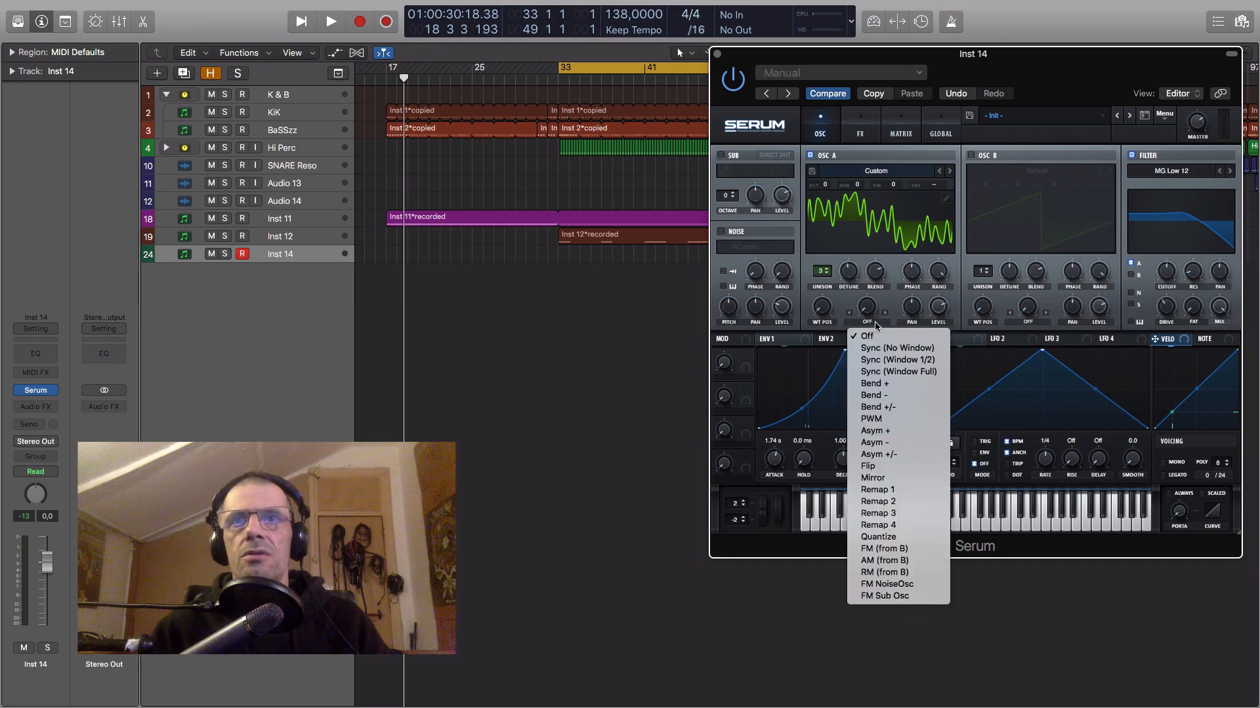
pyautogui.click(909, 407)
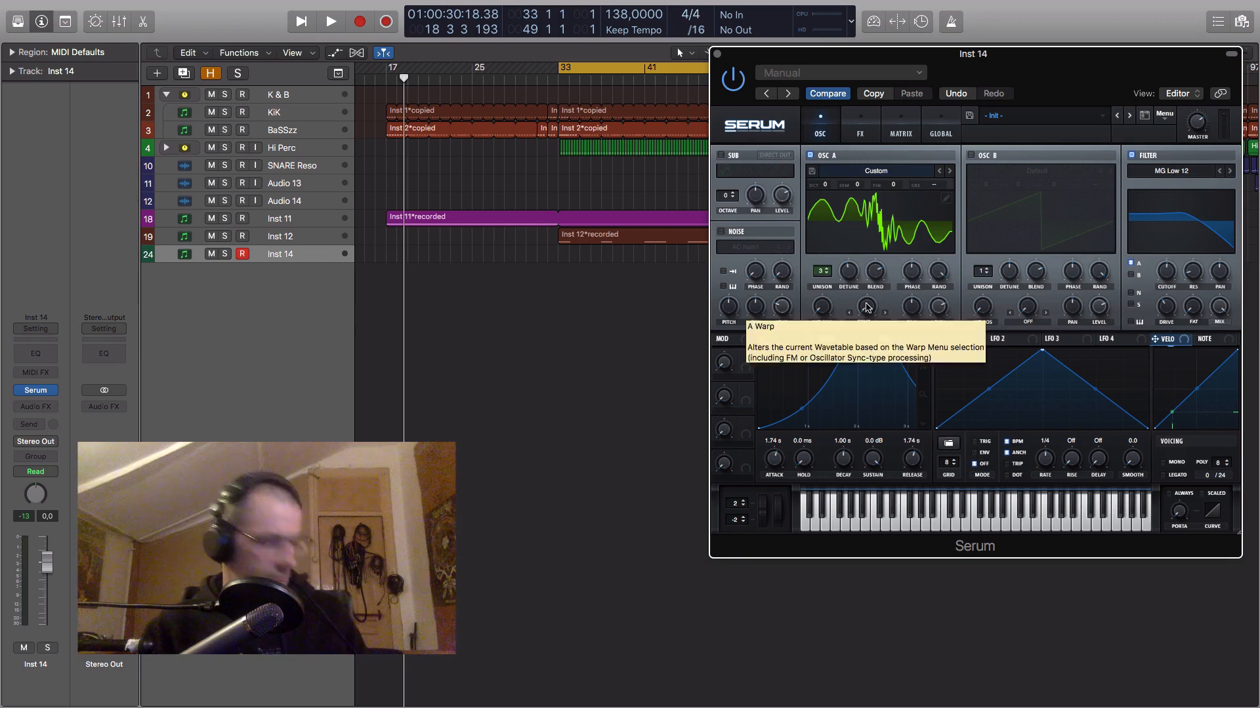
pyautogui.moveTo(866, 307); pyautogui.dragTo(857, 280)
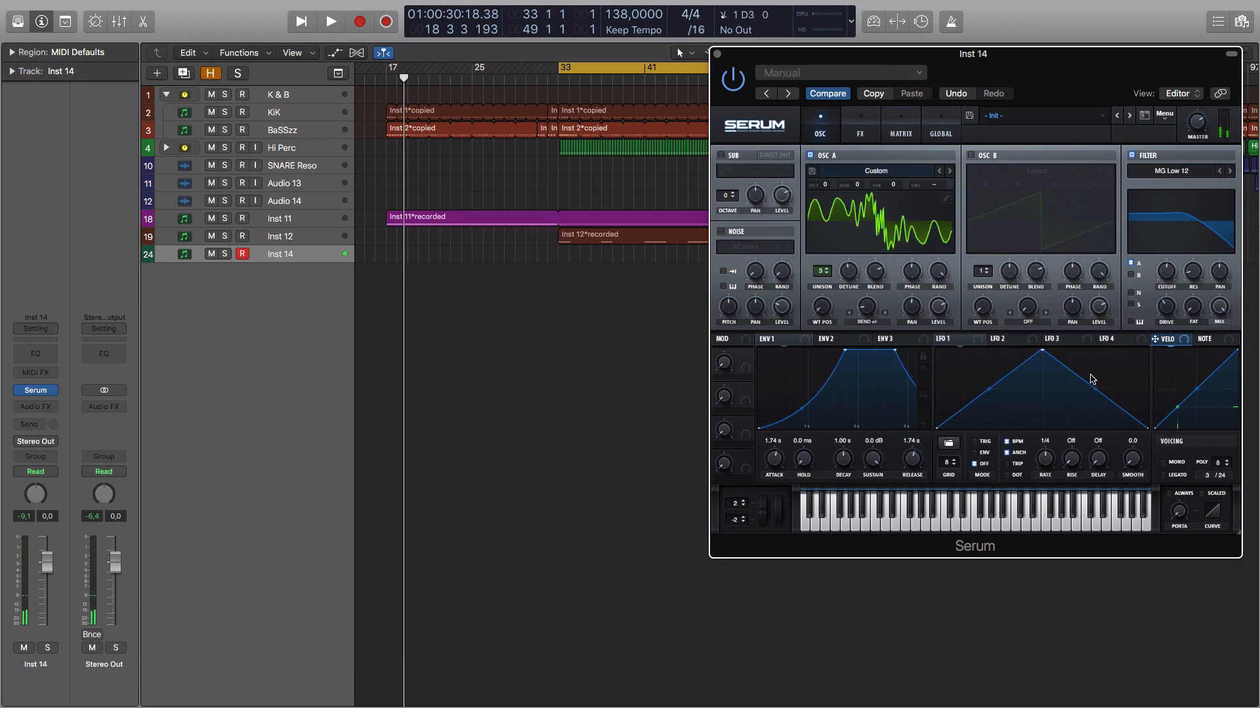
# Step: Shape LFO 1 into a rising ramp in Env mode with a one-bar rate and assign it to oscillator A's warp amount
pyautogui.moveTo(1043, 352); pyautogui.dragTo(1146, 350)
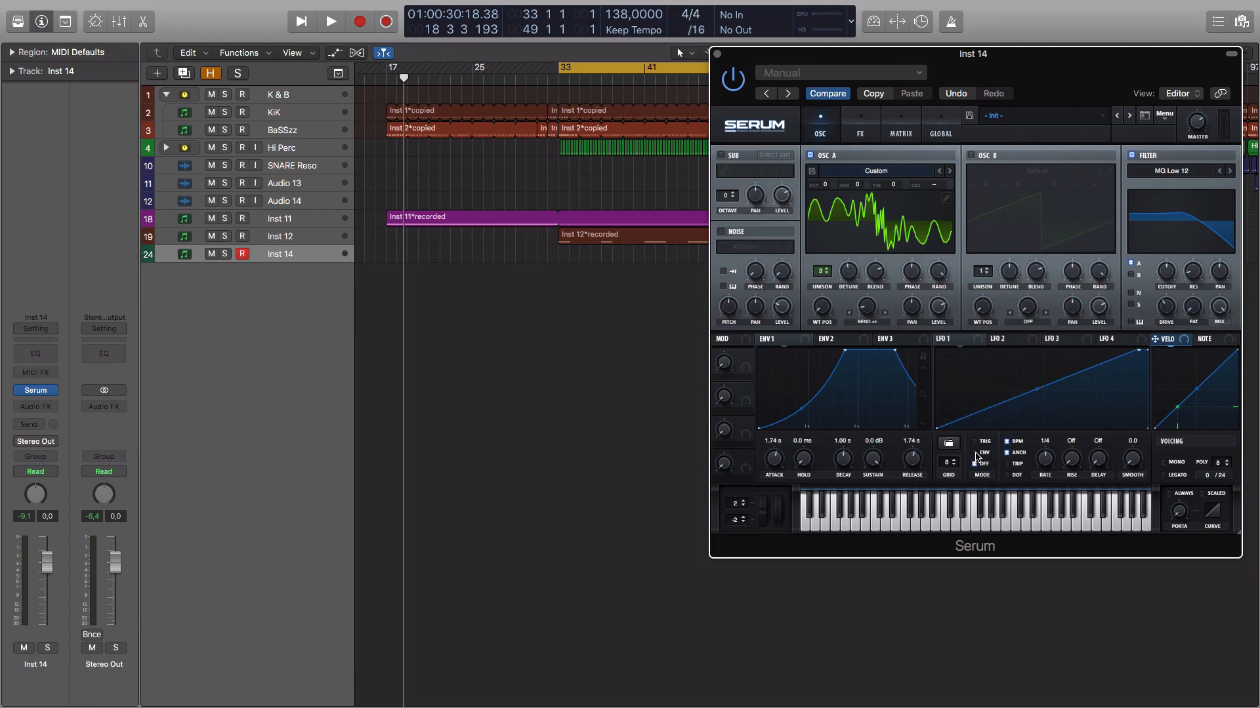
pyautogui.moveTo(1044, 459); pyautogui.dragTo(1047, 470)
pyautogui.moveTo(945, 340); pyautogui.dragTo(861, 339)
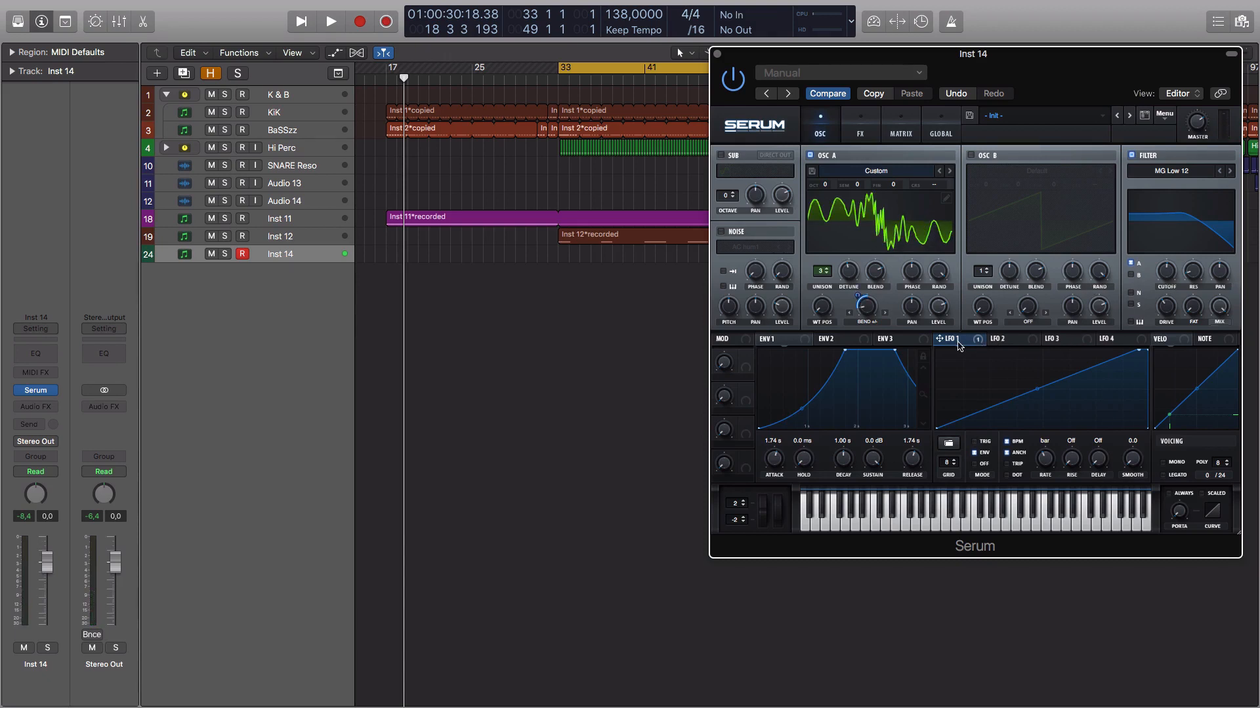
# Step: Assign LFO 1 to the filter cutoff and adjust the modulation depth and base cutoff
pyautogui.moveTo(959, 345); pyautogui.dragTo(1156, 276)
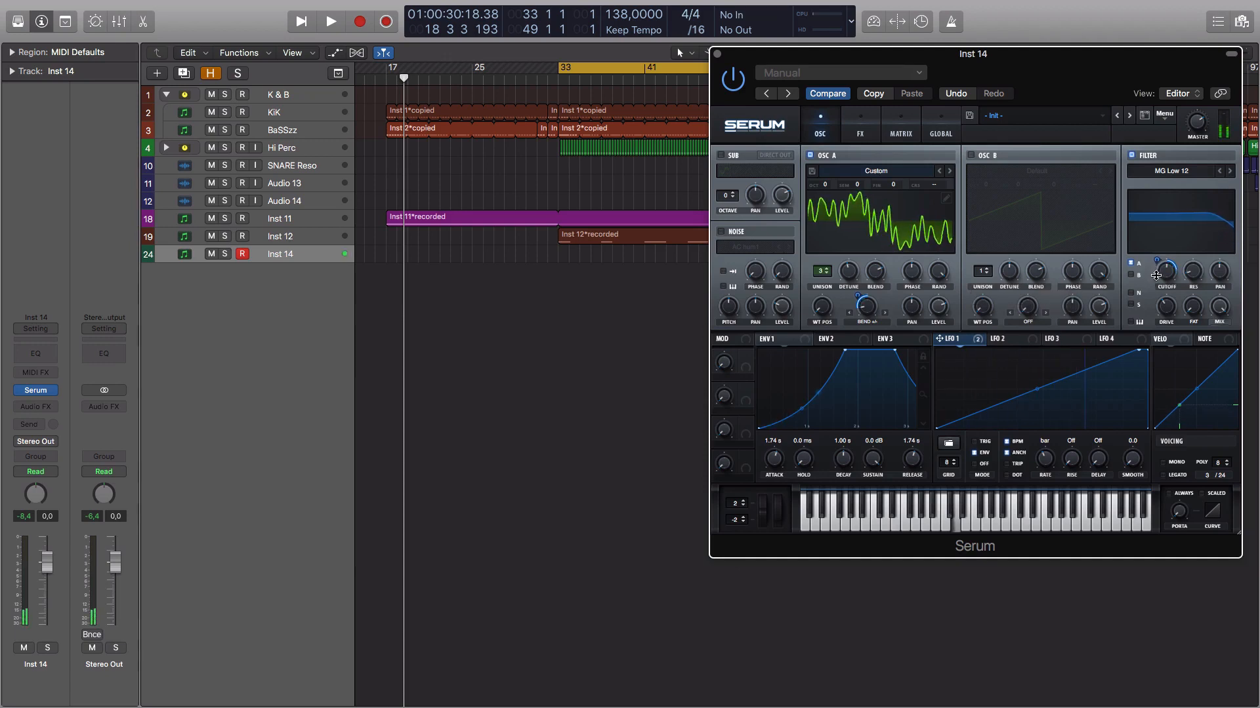
pyautogui.moveTo(1156, 276); pyautogui.dragTo(1158, 268)
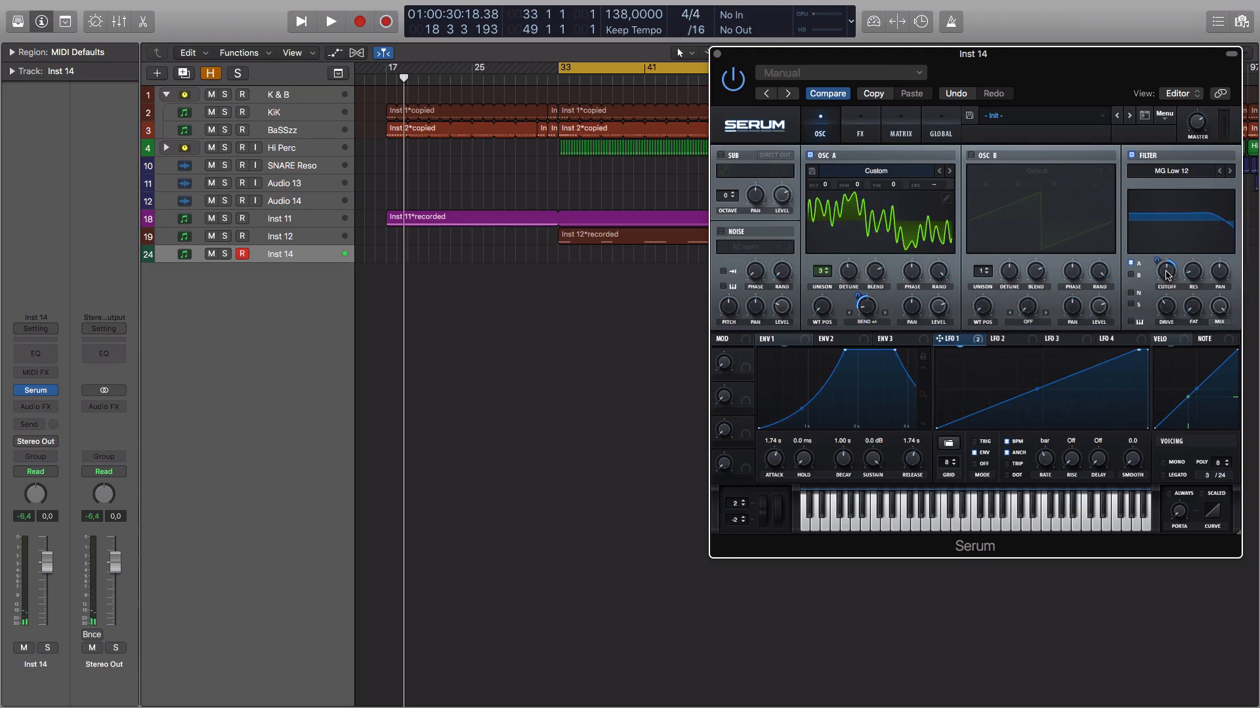
pyautogui.moveTo(1166, 271); pyautogui.dragTo(1166, 289)
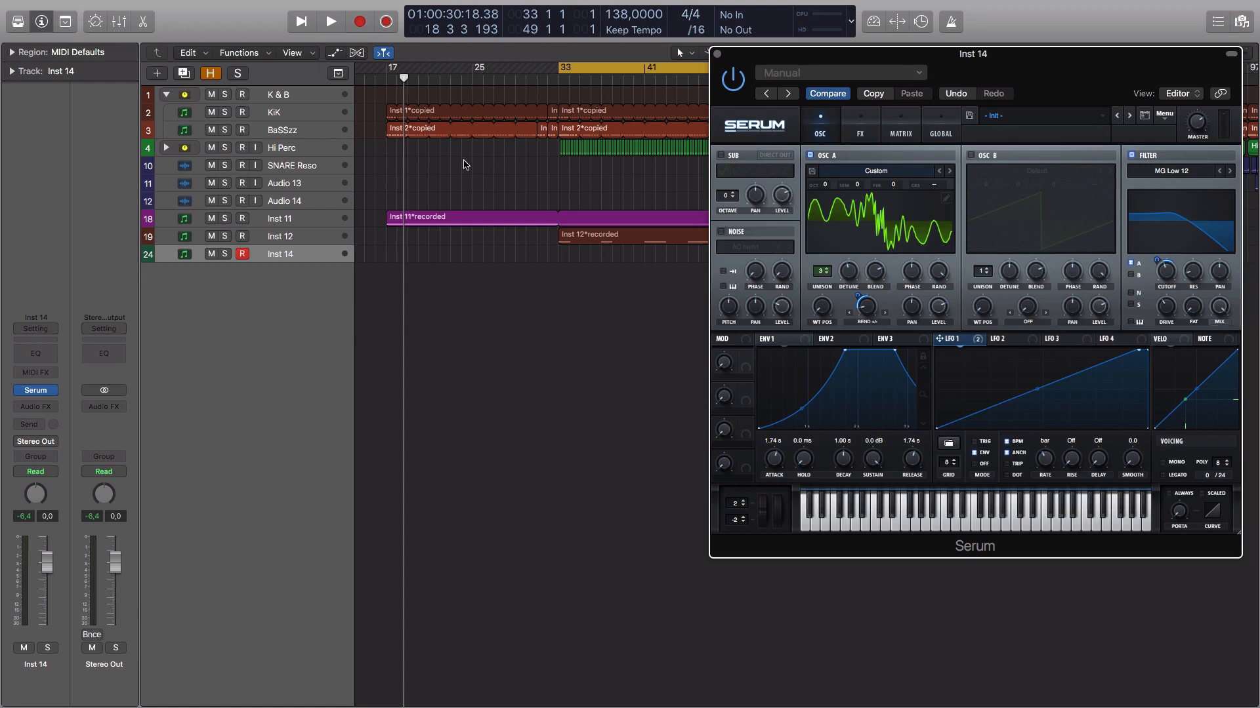
# Step: Insert the ValhallaRoom reverb as an audio effect on the Inst 14 track
pyautogui.click(57, 406)
pyautogui.moveTo(77, 654)
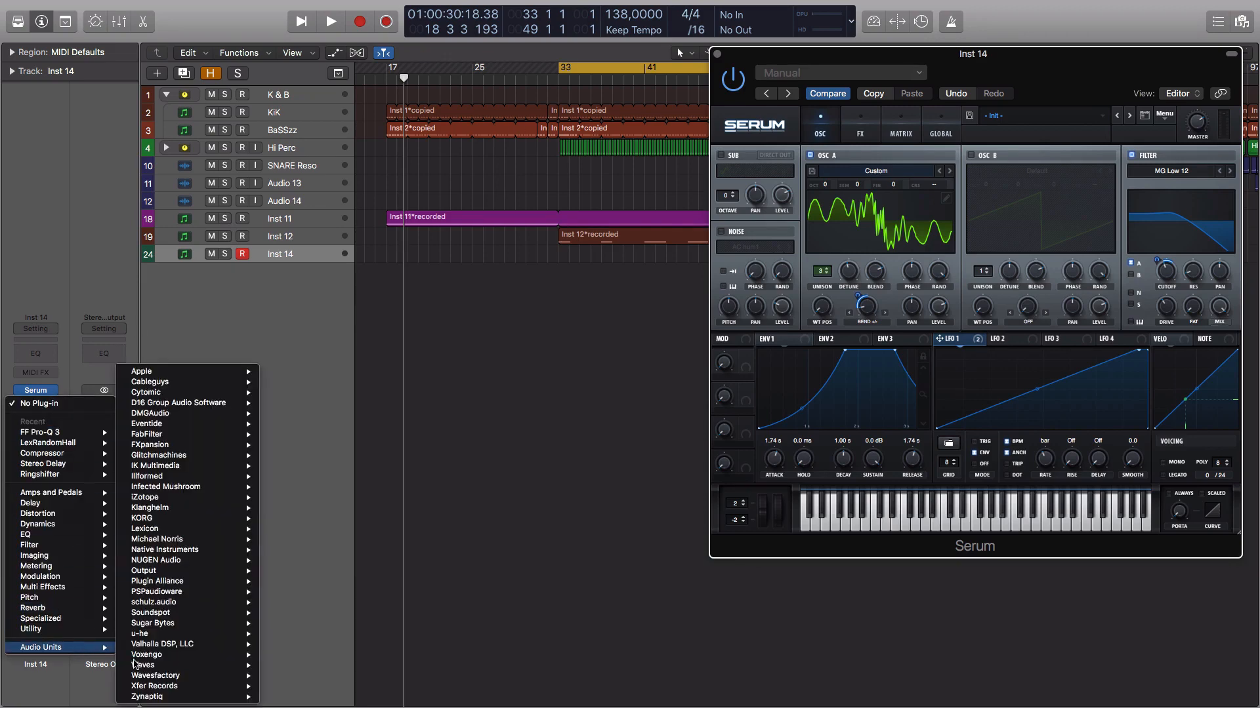
pyautogui.moveTo(211, 650)
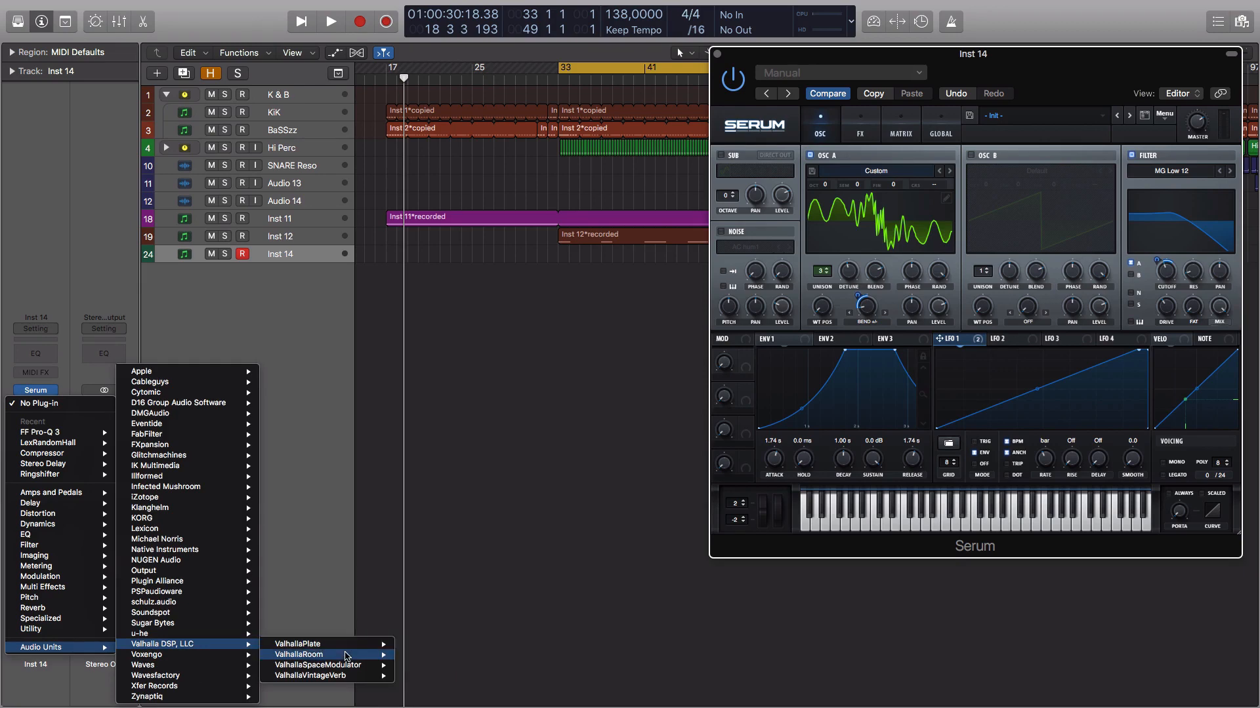
pyautogui.click(411, 654)
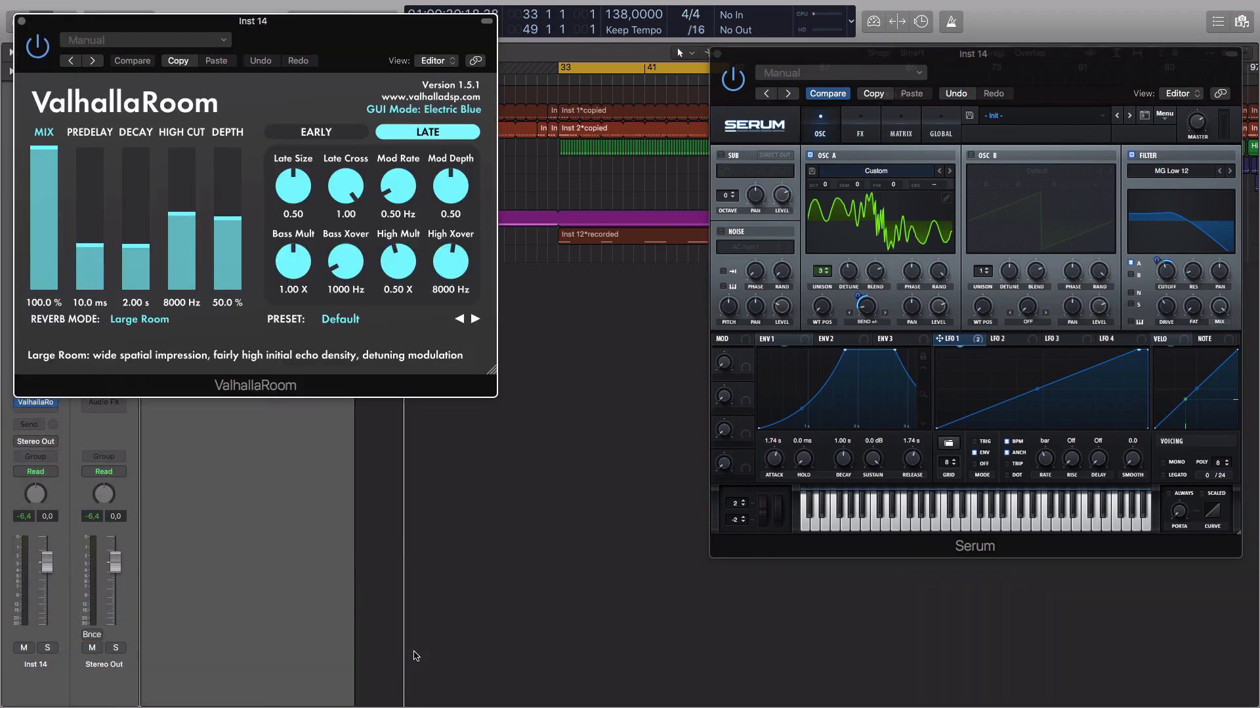
# Step: Set ValhallaRoom's predelay to 0.0 ms, decay to 24.98 s, depth to 91.7 % and Bass Mult to 0.50 X, and close it
pyautogui.moveTo(86, 244); pyautogui.dragTo(86, 289)
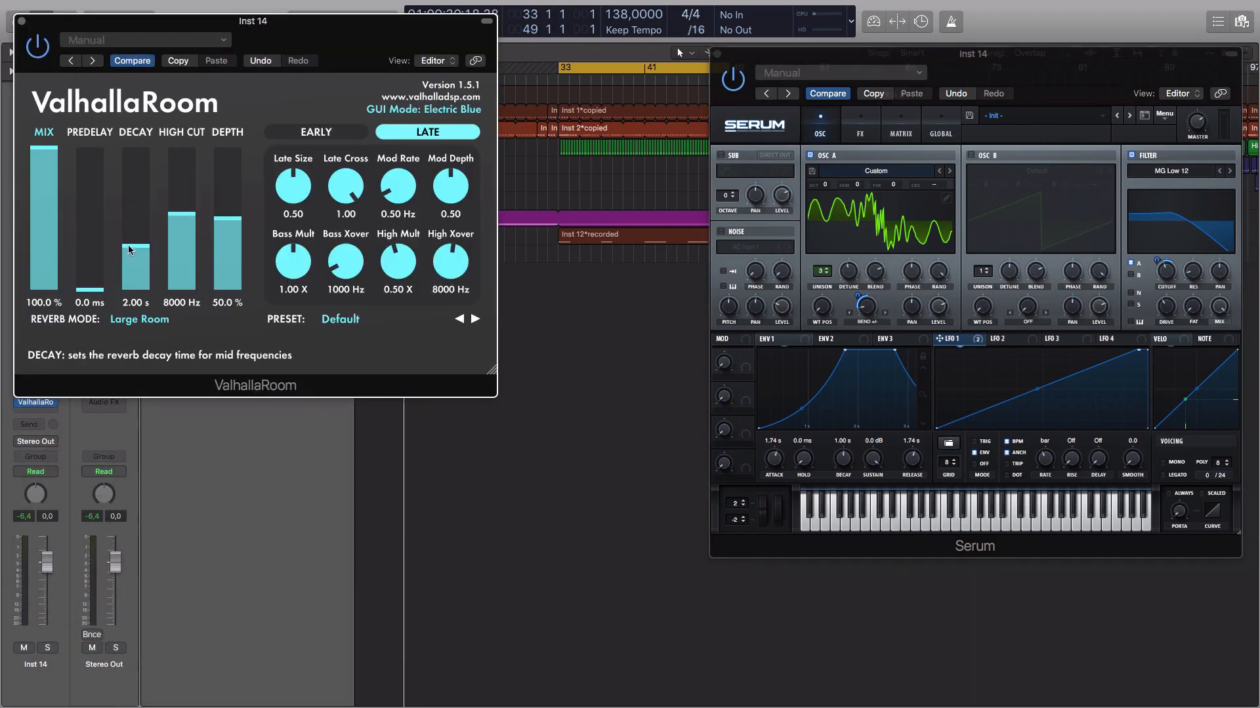
pyautogui.moveTo(133, 252); pyautogui.dragTo(138, 218)
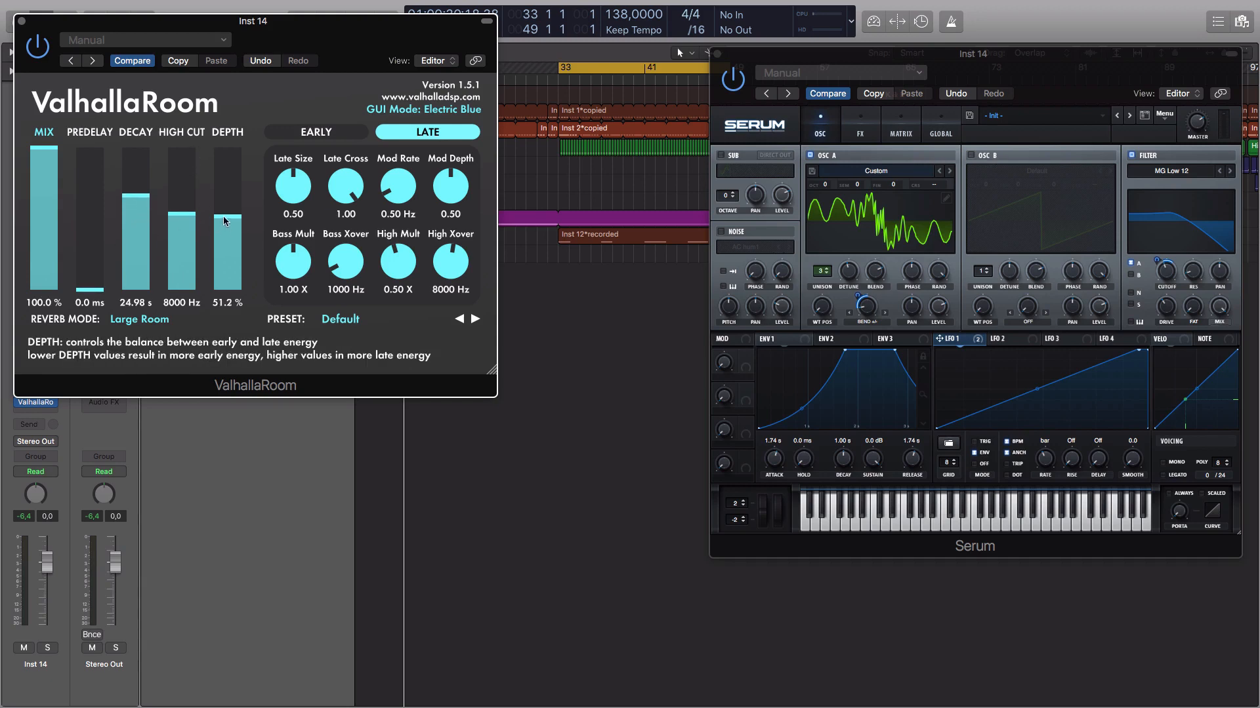
pyautogui.moveTo(225, 221); pyautogui.dragTo(218, 159)
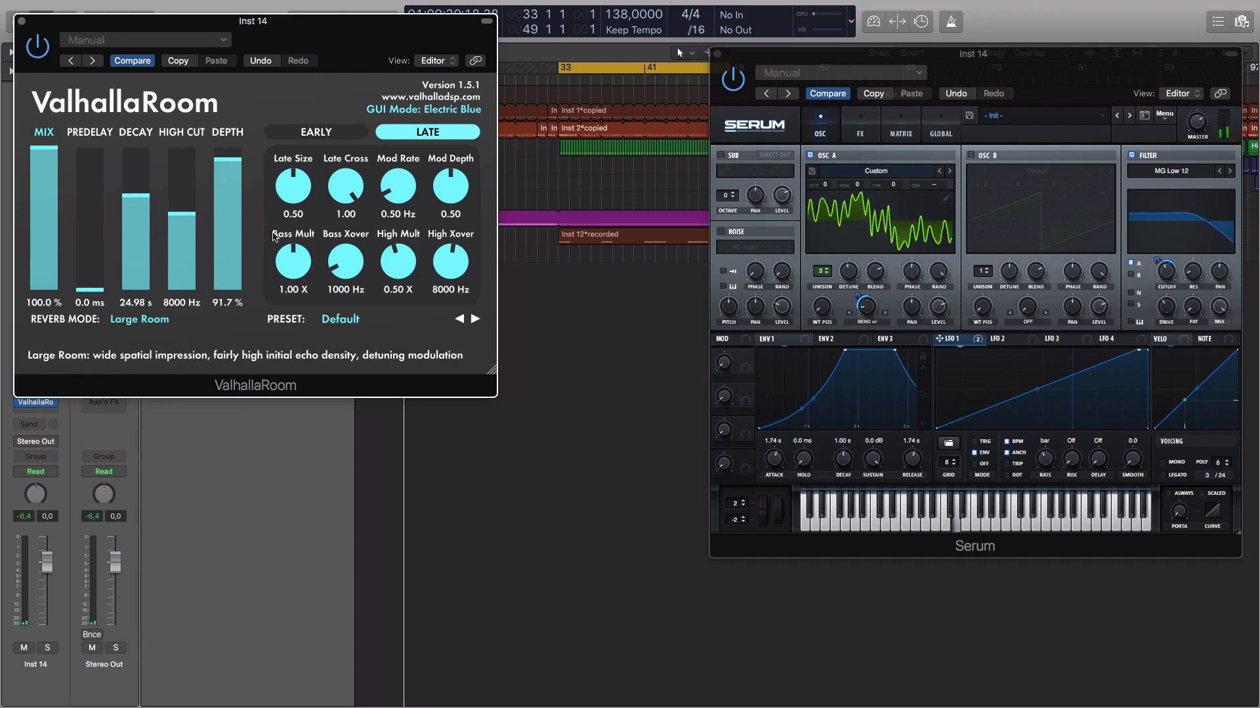
pyautogui.moveTo(293, 269); pyautogui.dragTo(298, 295)
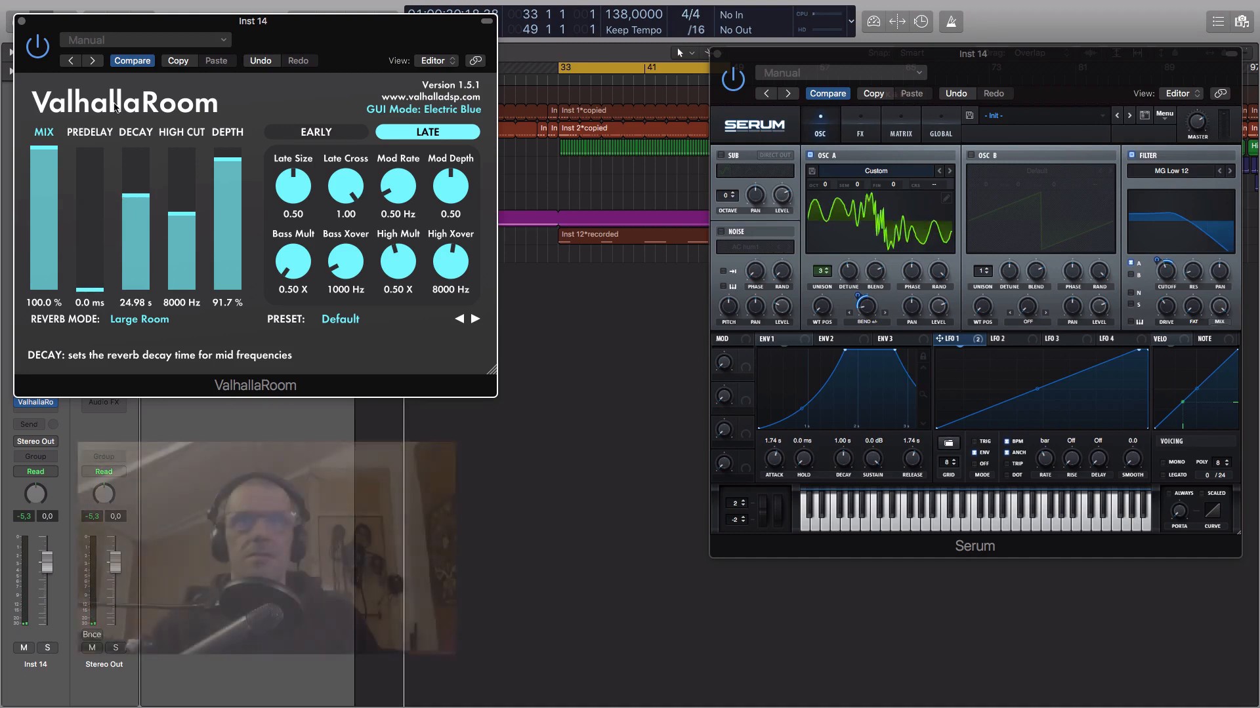
pyautogui.click(22, 22)
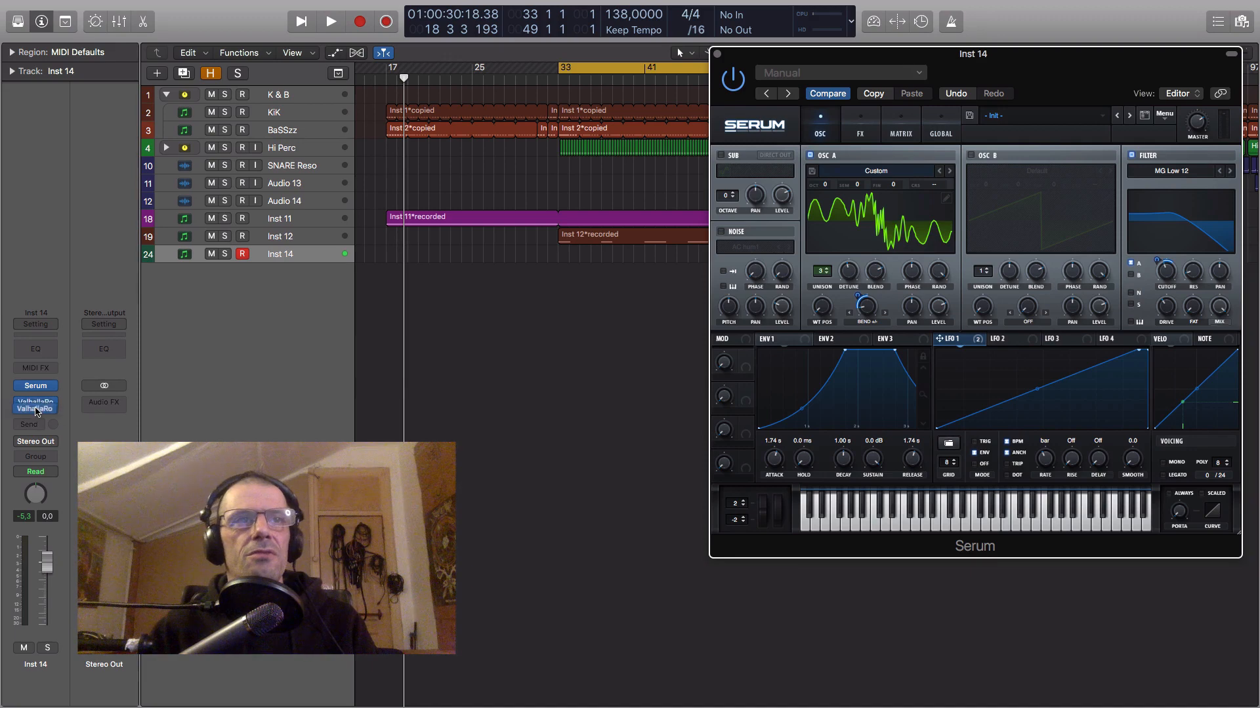
# Step: Move ValhallaRoom down one effect slot on Inst 14 and insert the Ringshifter modulation effect ahead of it
pyautogui.moveTo(35, 412); pyautogui.dragTo(36, 416)
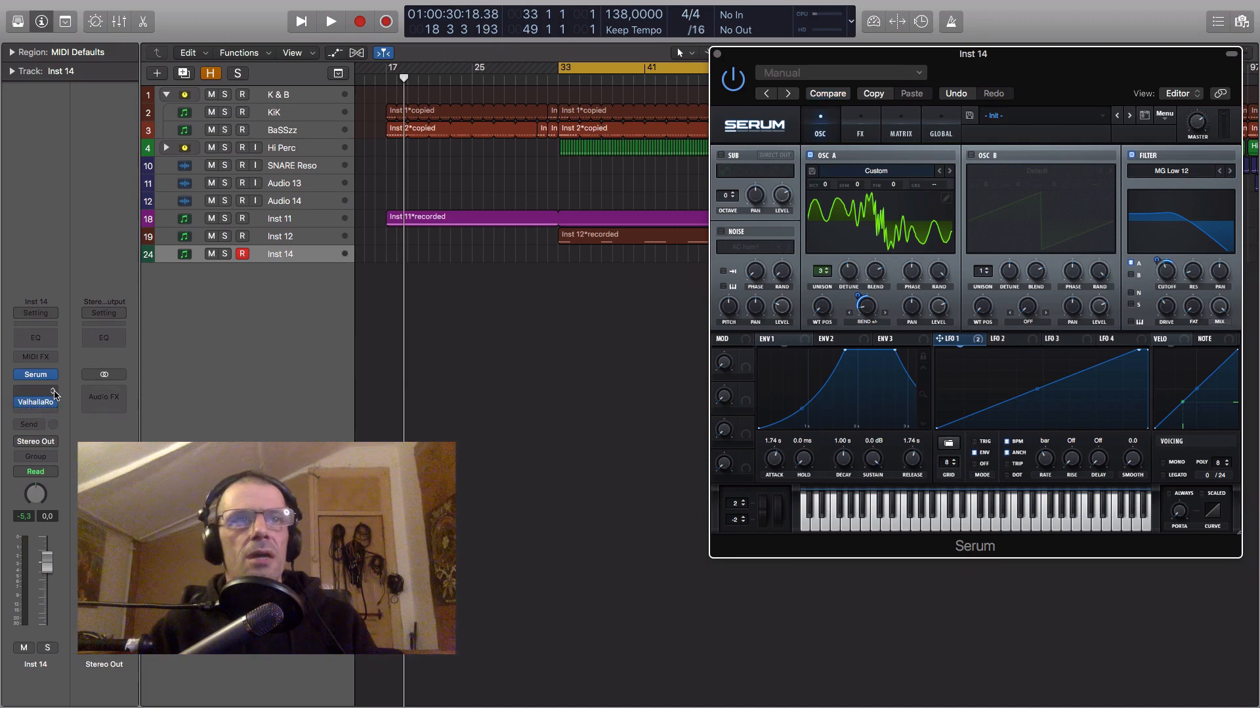
pyautogui.click(54, 392)
pyautogui.moveTo(41, 631)
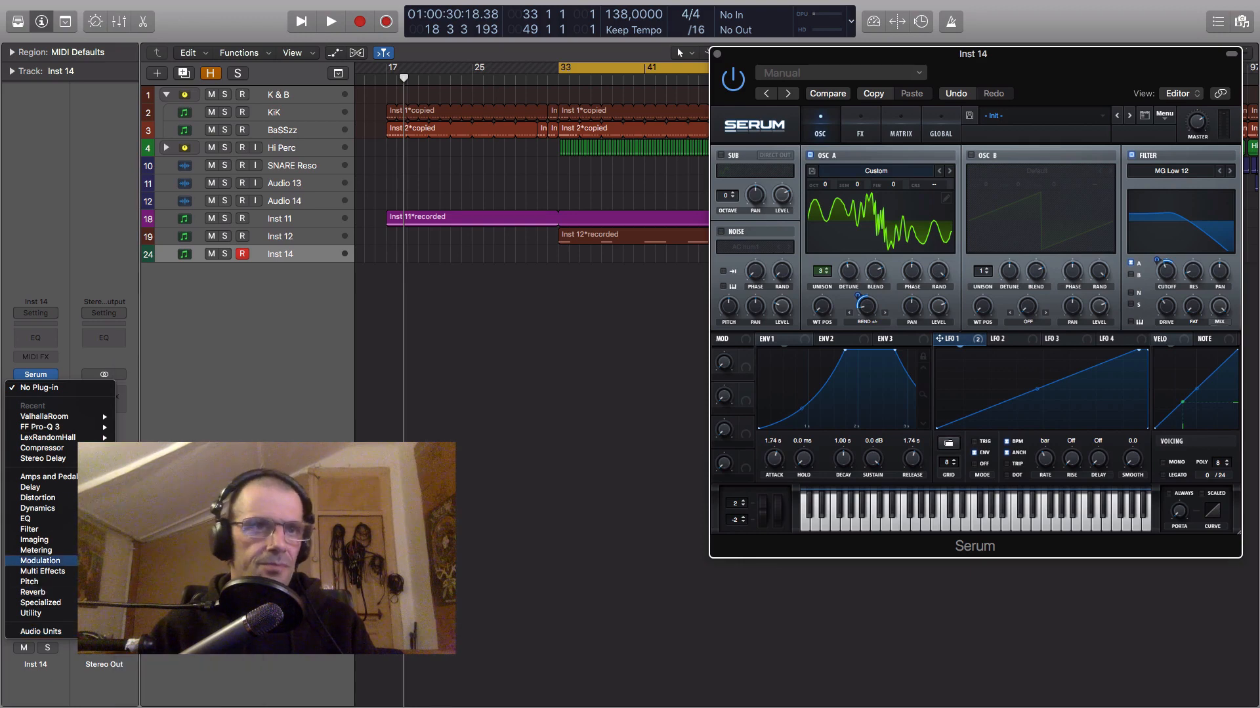
pyautogui.moveTo(46, 561)
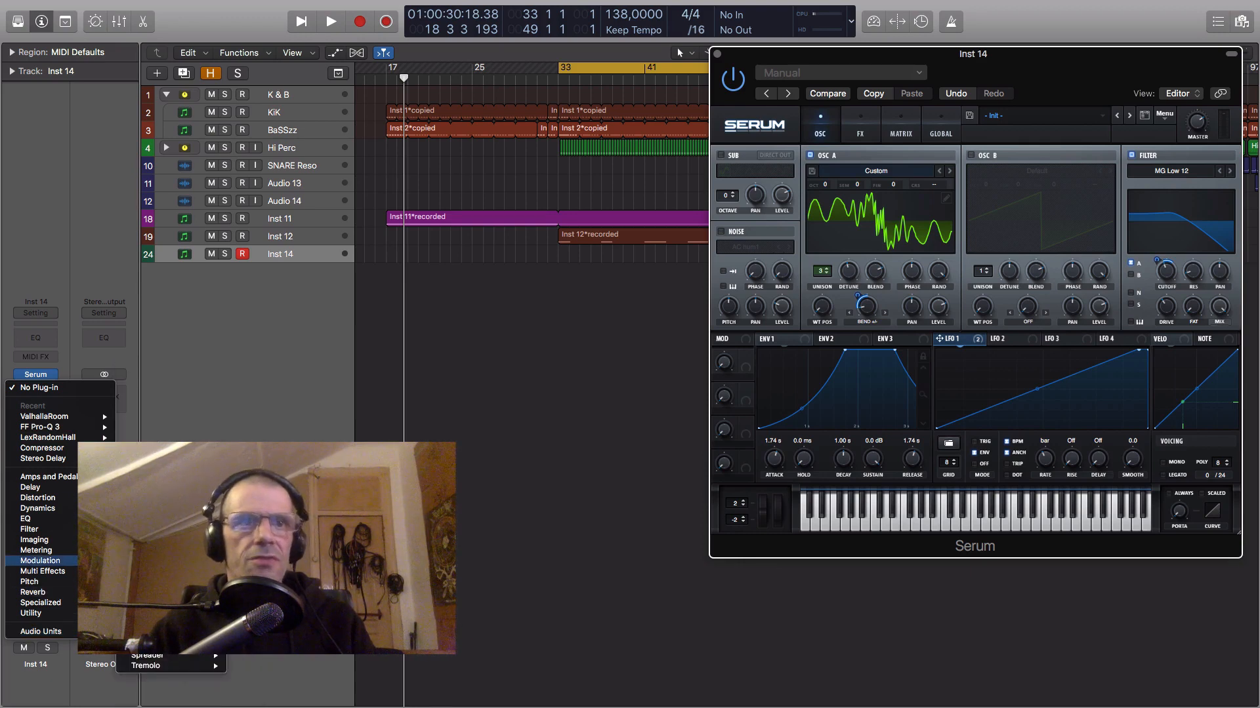
pyautogui.click(149, 623)
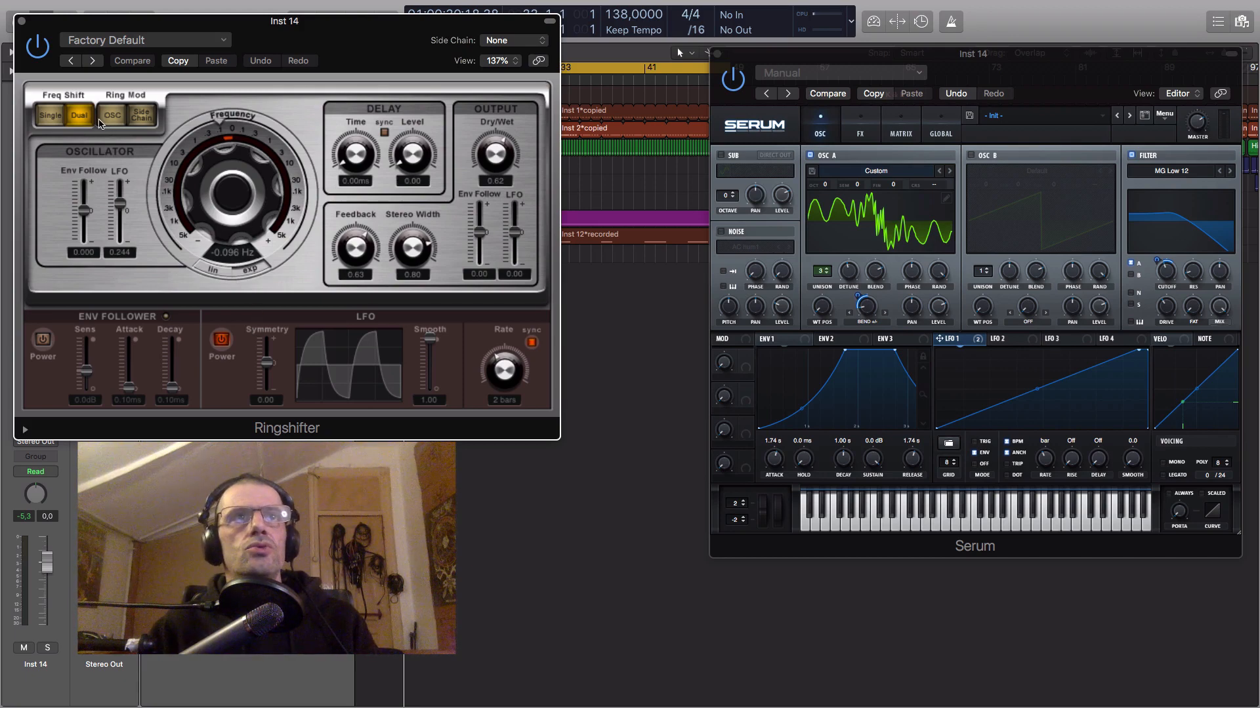
# Step: Set Ringshifter to OSC ring modulation at 500.0 Hz with dry/wet 1.00 and the LFO off, and close it
pyautogui.click(217, 271)
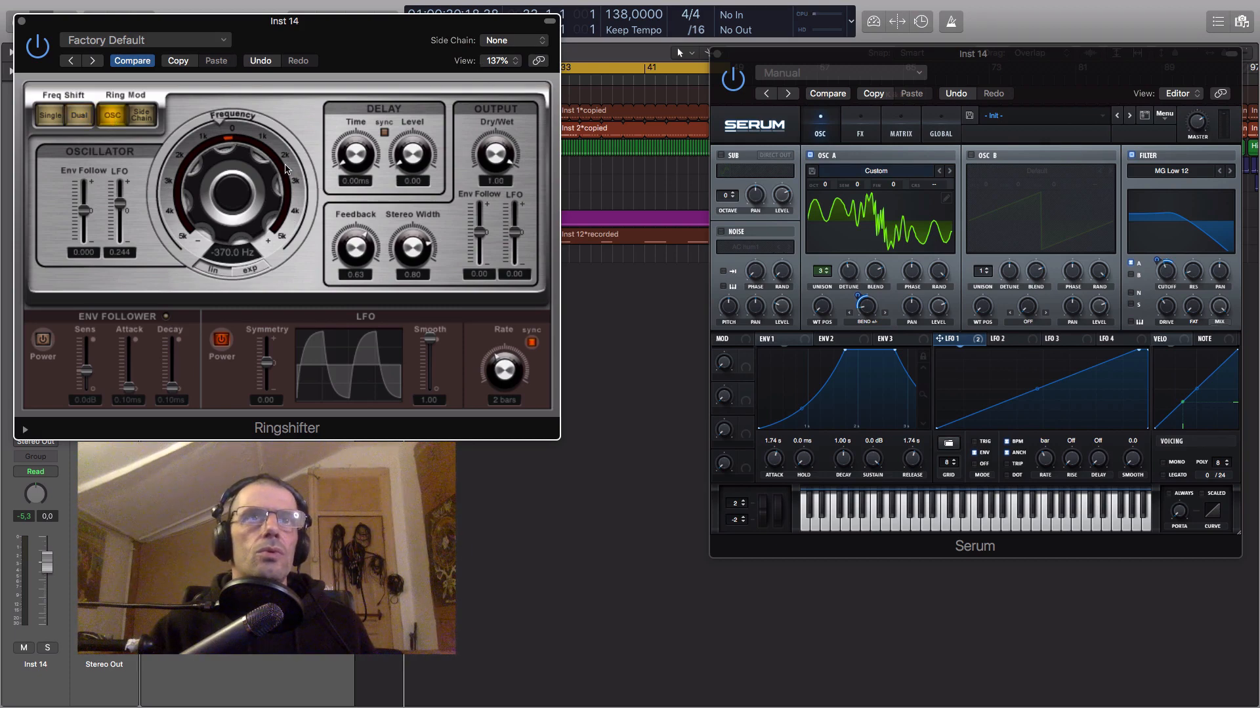
pyautogui.moveTo(235, 207); pyautogui.dragTo(235, 195)
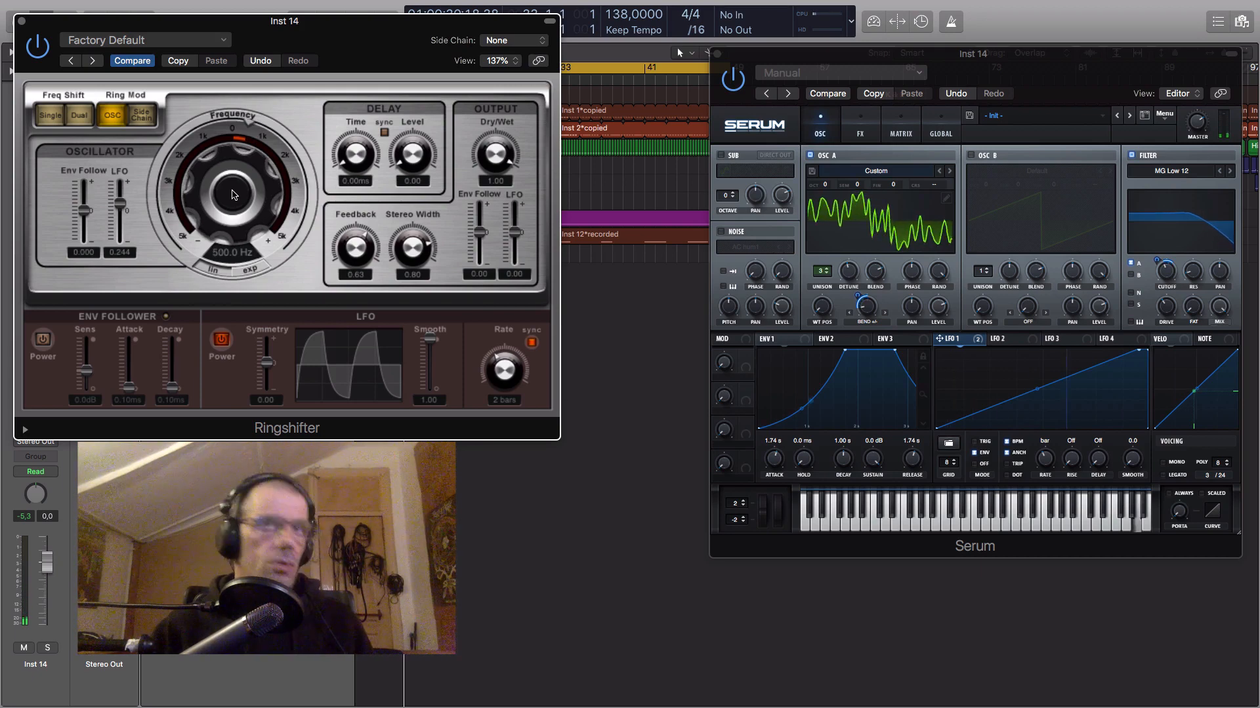
pyautogui.click(224, 344)
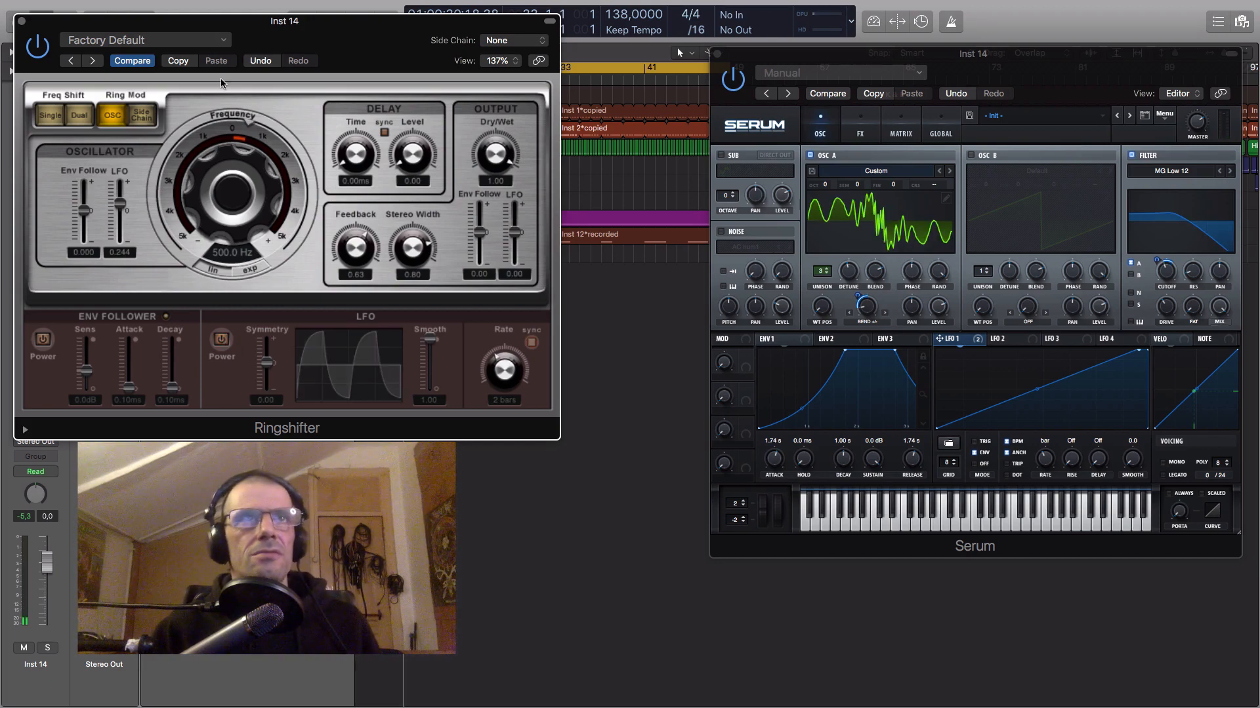
pyautogui.moveTo(223, 25); pyautogui.dragTo(499, 220)
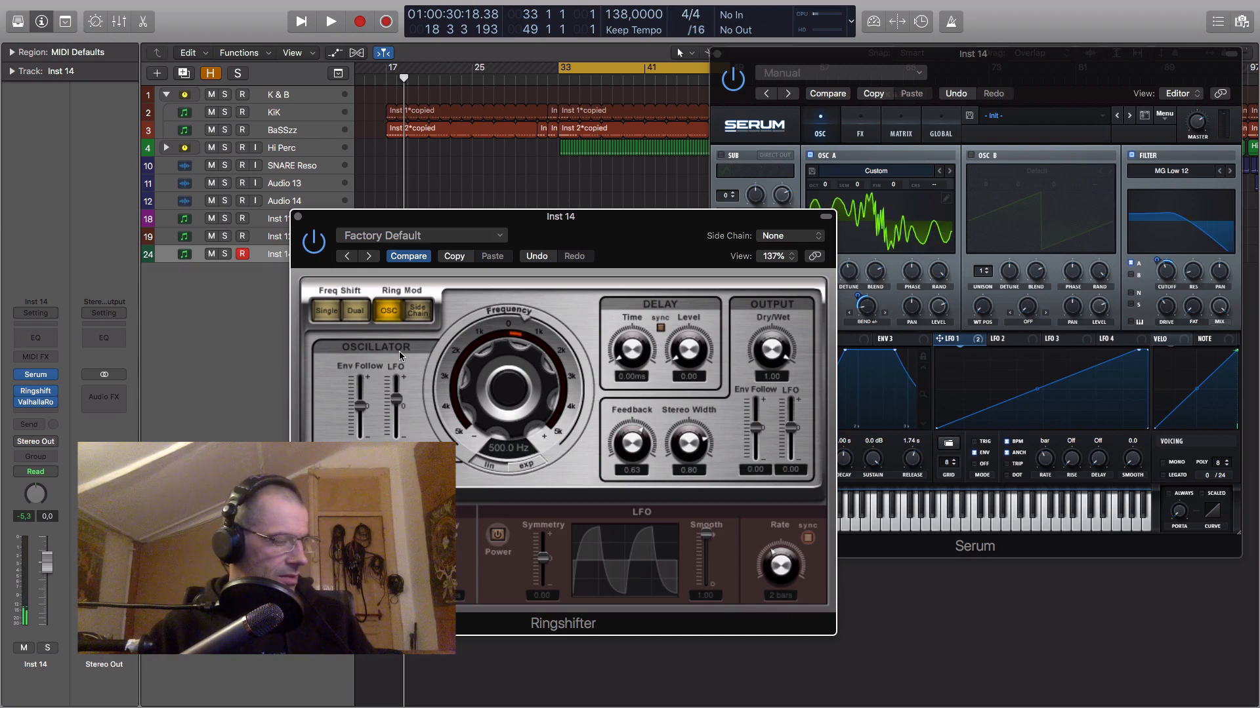
pyautogui.click(298, 218)
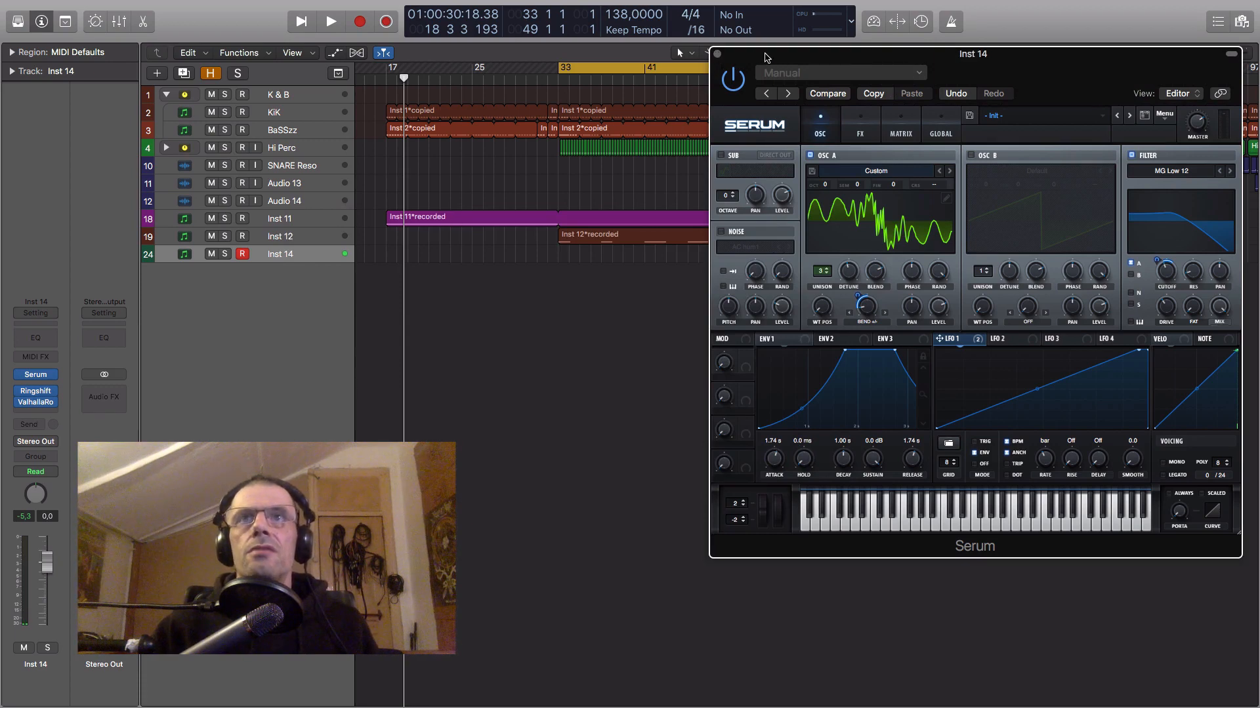
# Step: Lower the Inst 14 channel volume to -5.3 dB and play the track to check the level
pyautogui.moveTo(766, 58); pyautogui.dragTo(772, 289)
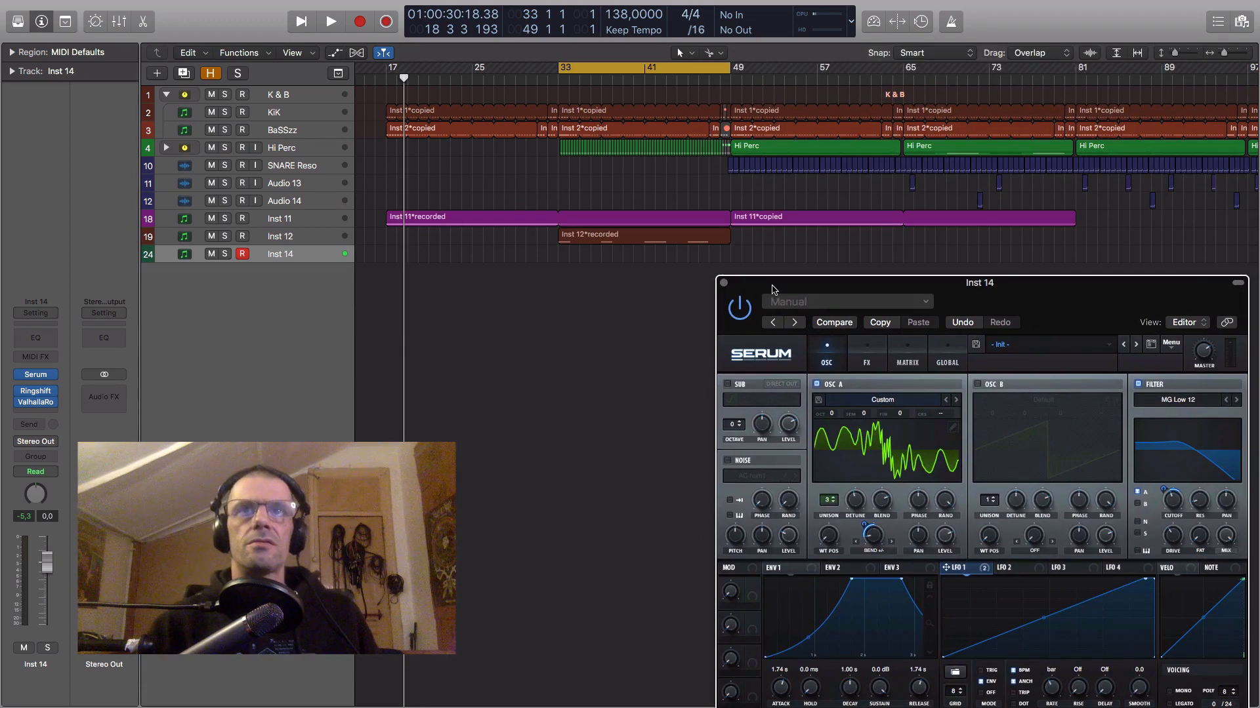
pyautogui.moveTo(47, 568); pyautogui.dragTo(48, 579)
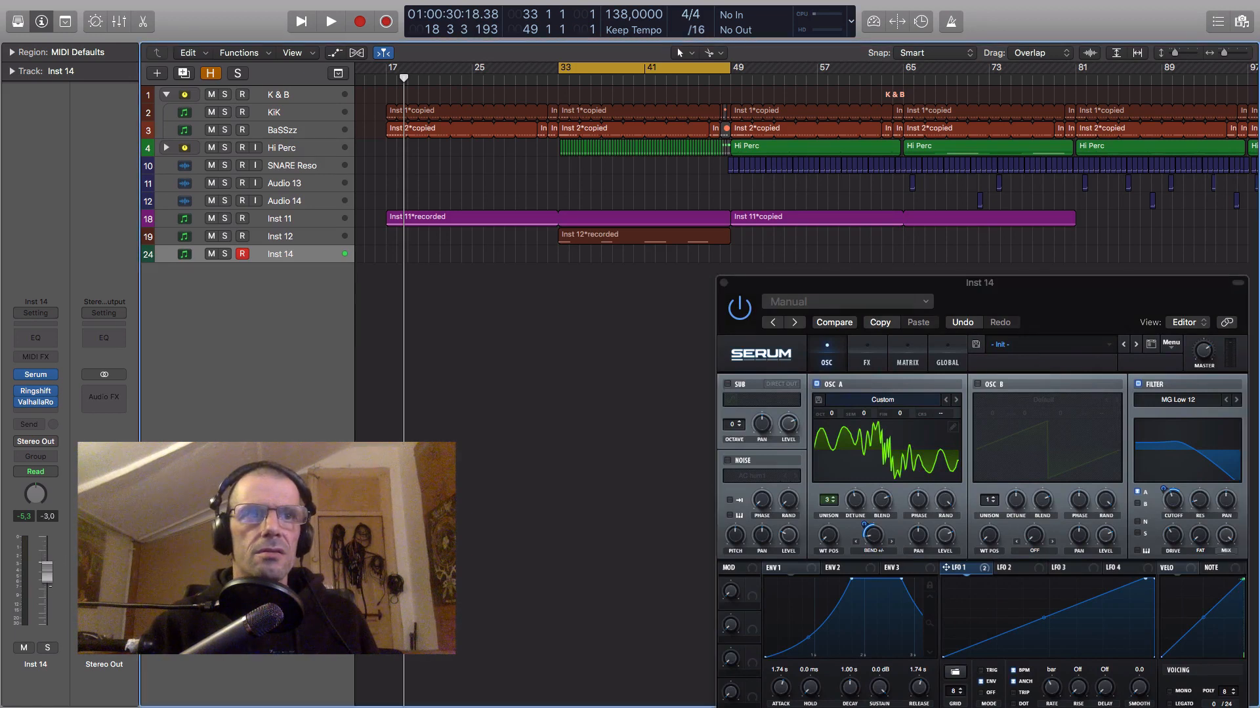
pyautogui.press('space')
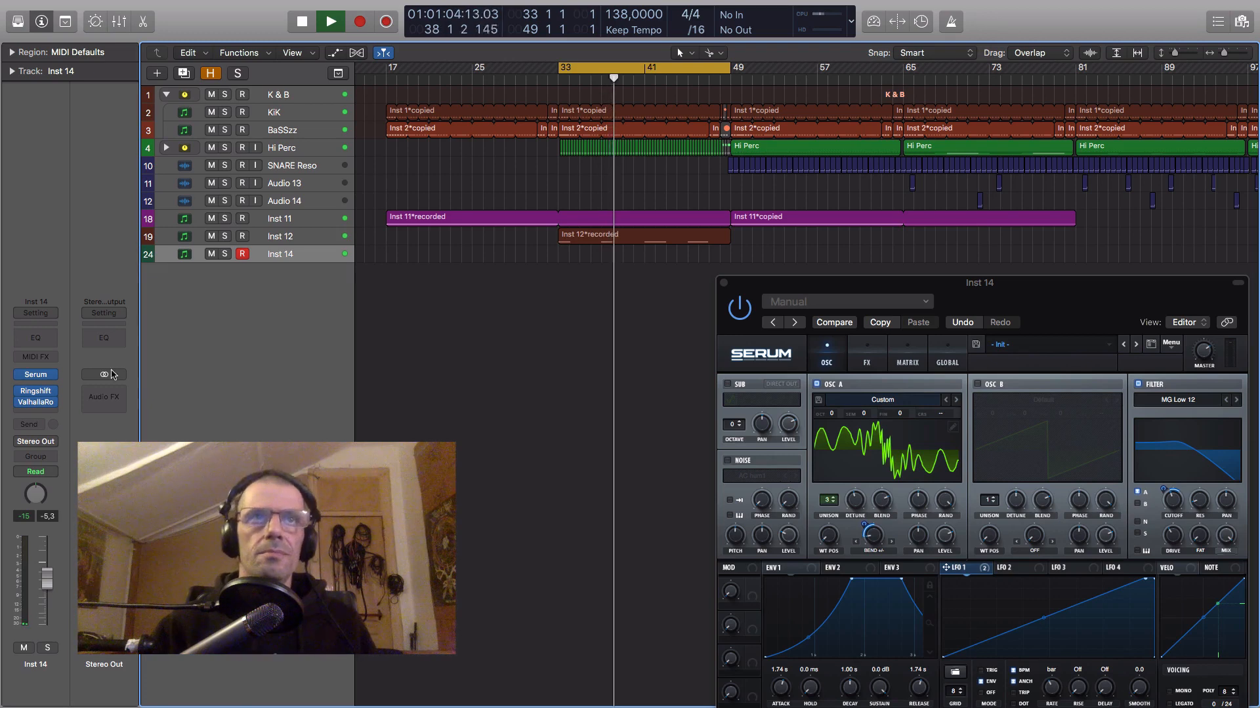
pyautogui.scroll(3, 652, 197)
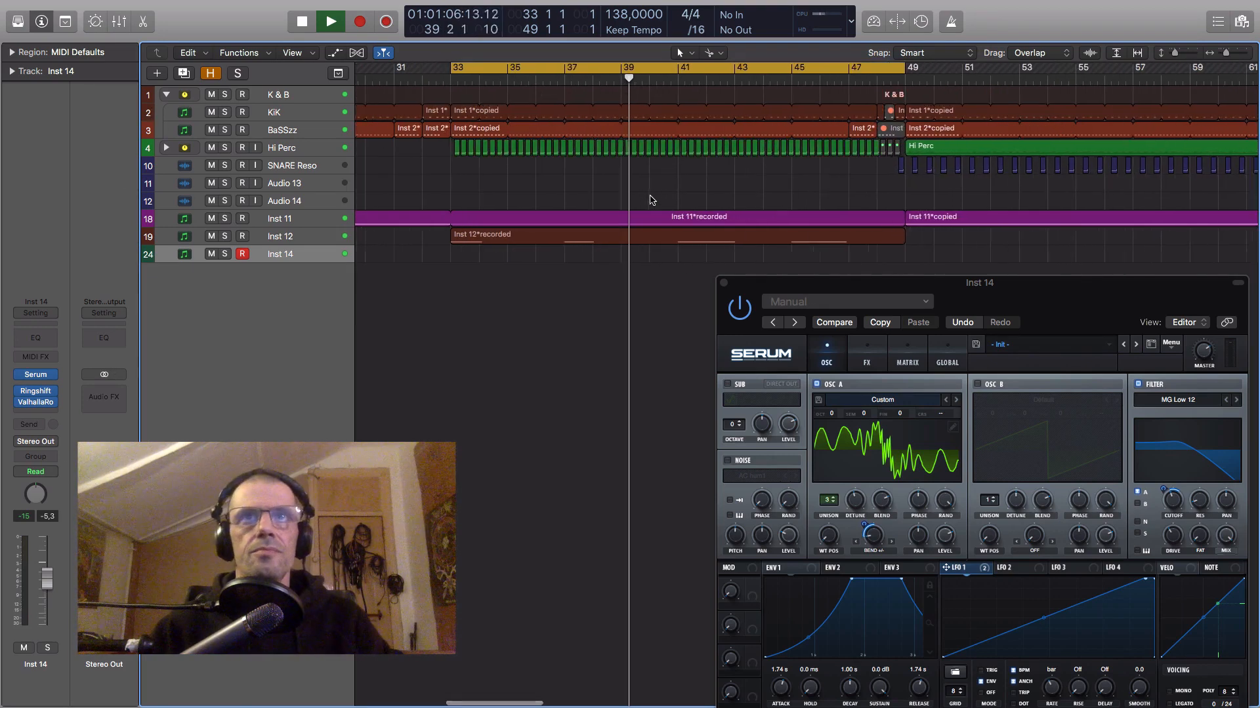
pyautogui.press('space')
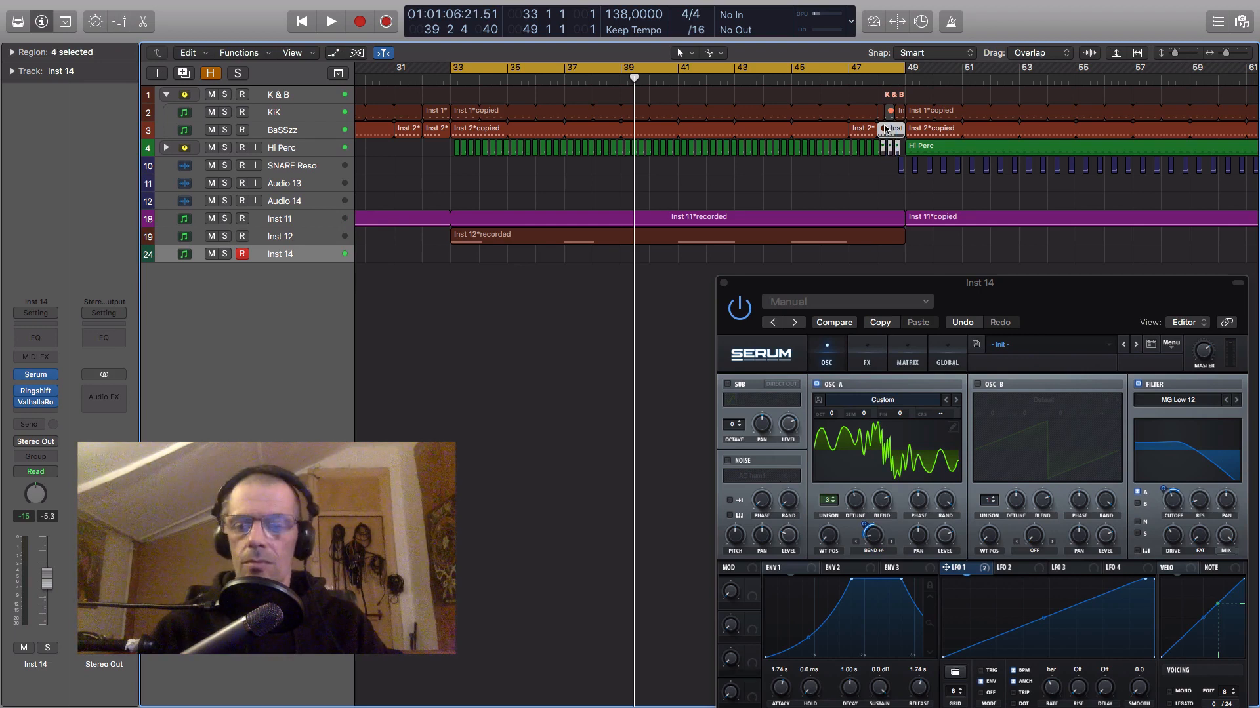
# Step: Delete the selected BaSSzz and Hi Perc regions just before bar 49 and select the Hi Perc regions from bar 33 onward
pyautogui.press('Delete')
pyautogui.moveTo(727, 153); pyautogui.dragTo(448, 164)
pyautogui.scroll(-3, 448, 172)
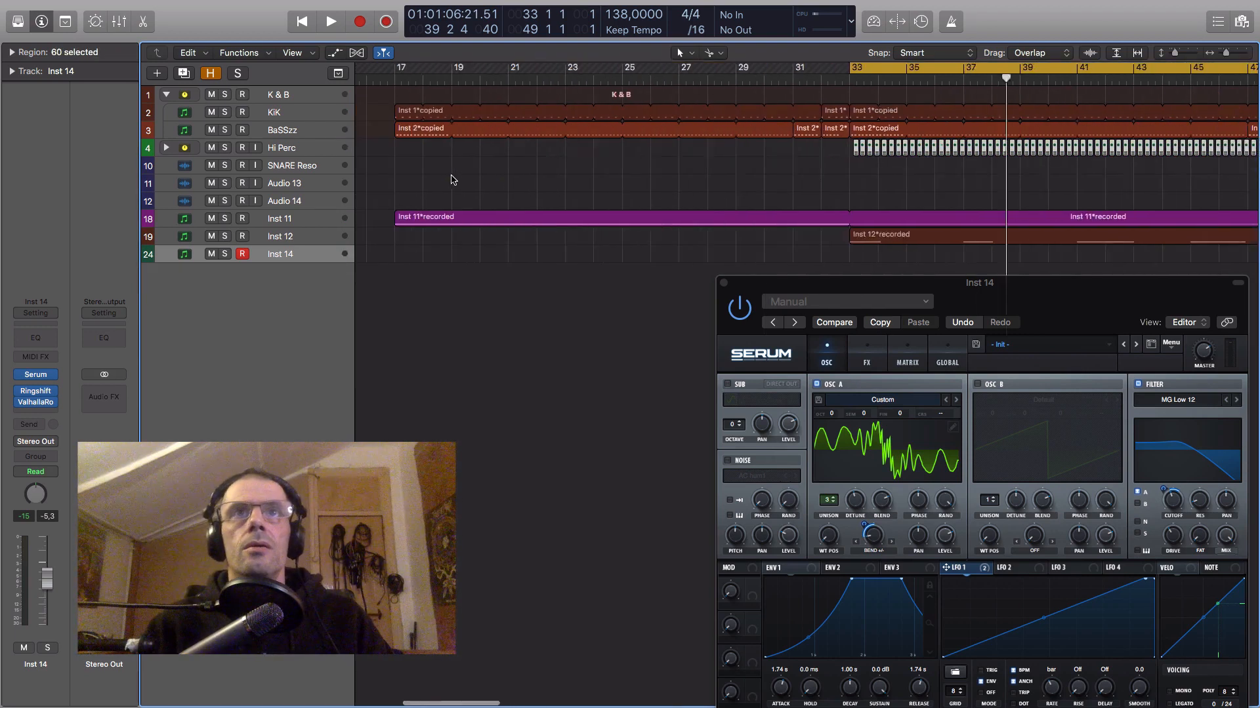
pyautogui.scroll(-2, 450, 177)
pyautogui.scroll(-1, 451, 181)
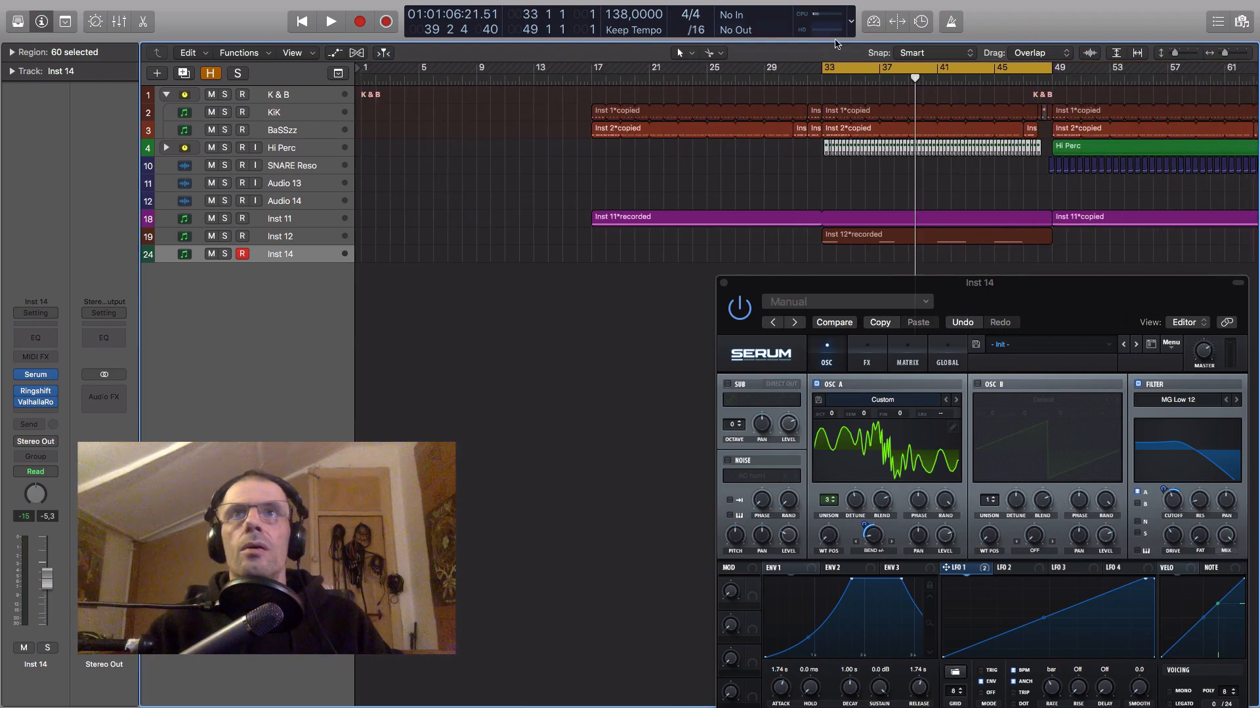
# Step: Extend the cycle range to cover bars 17 to 49, switch cycle mode off, and close Serum
pyautogui.moveTo(828, 66); pyautogui.dragTo(593, 69)
pyautogui.click(837, 68)
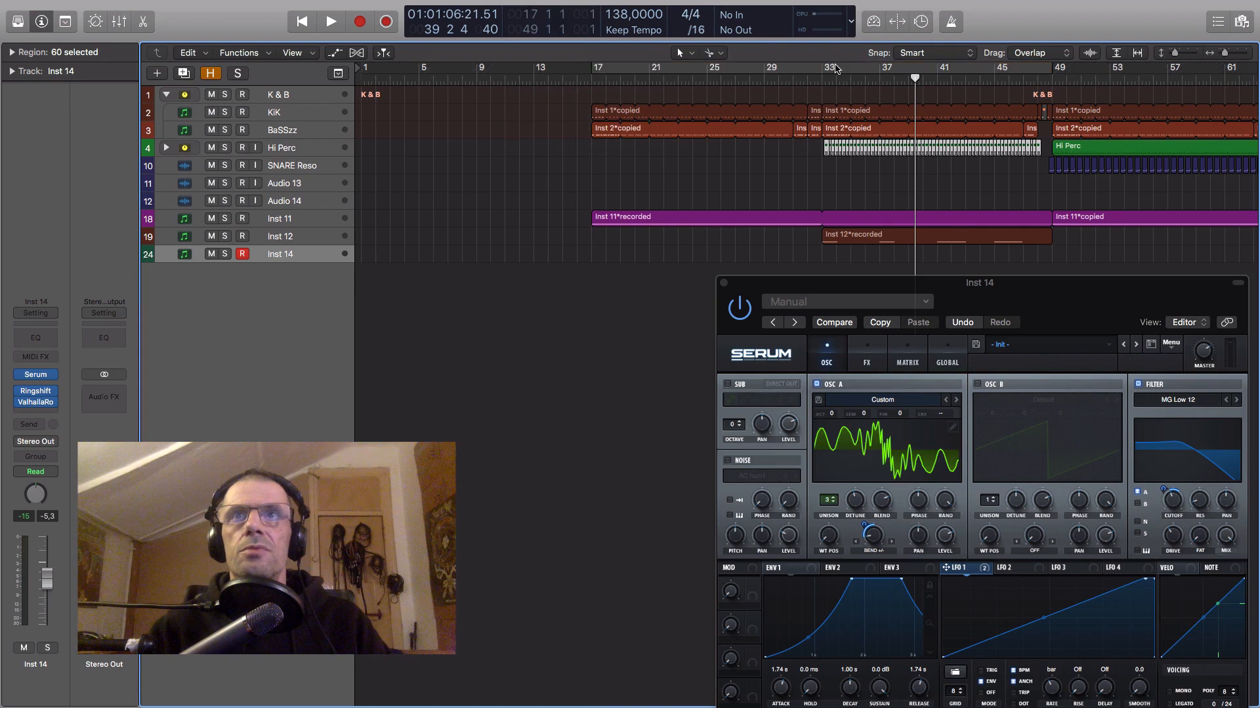
pyautogui.click(724, 284)
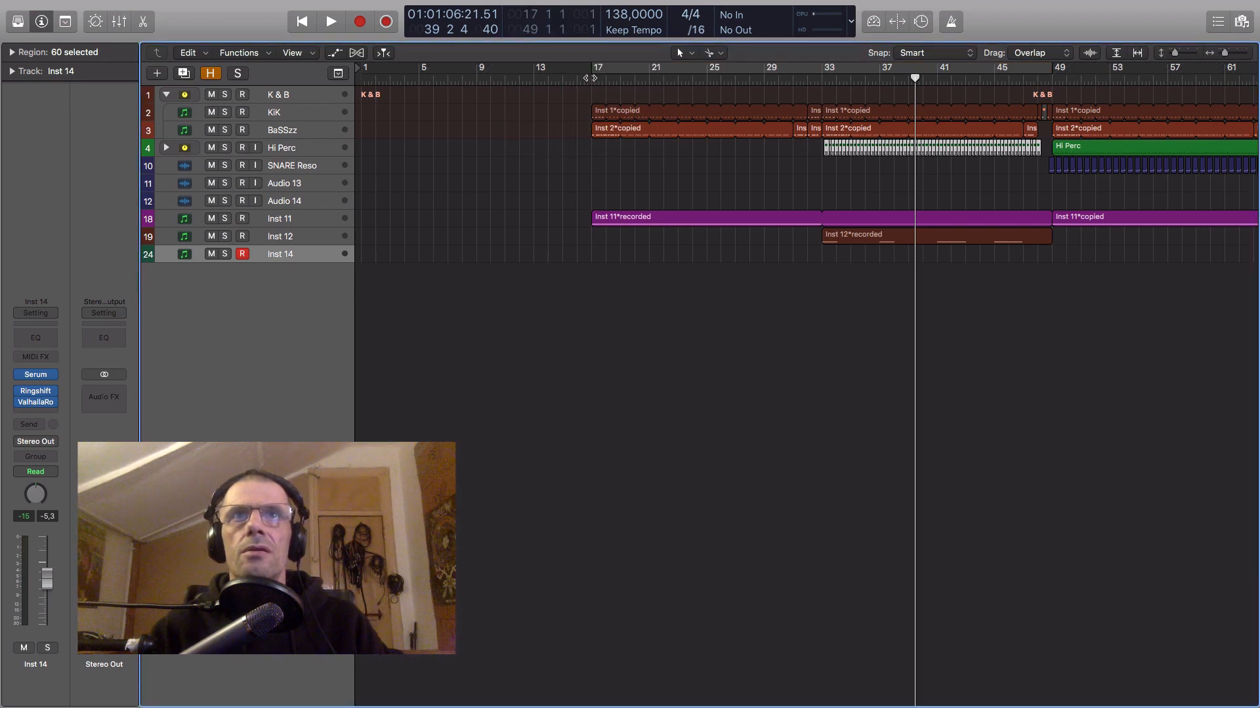
# Step: Record a MIDI take on Inst 14 from bar 16 to about bar 48
pyautogui.moveTo(593, 75); pyautogui.dragTo(576, 77)
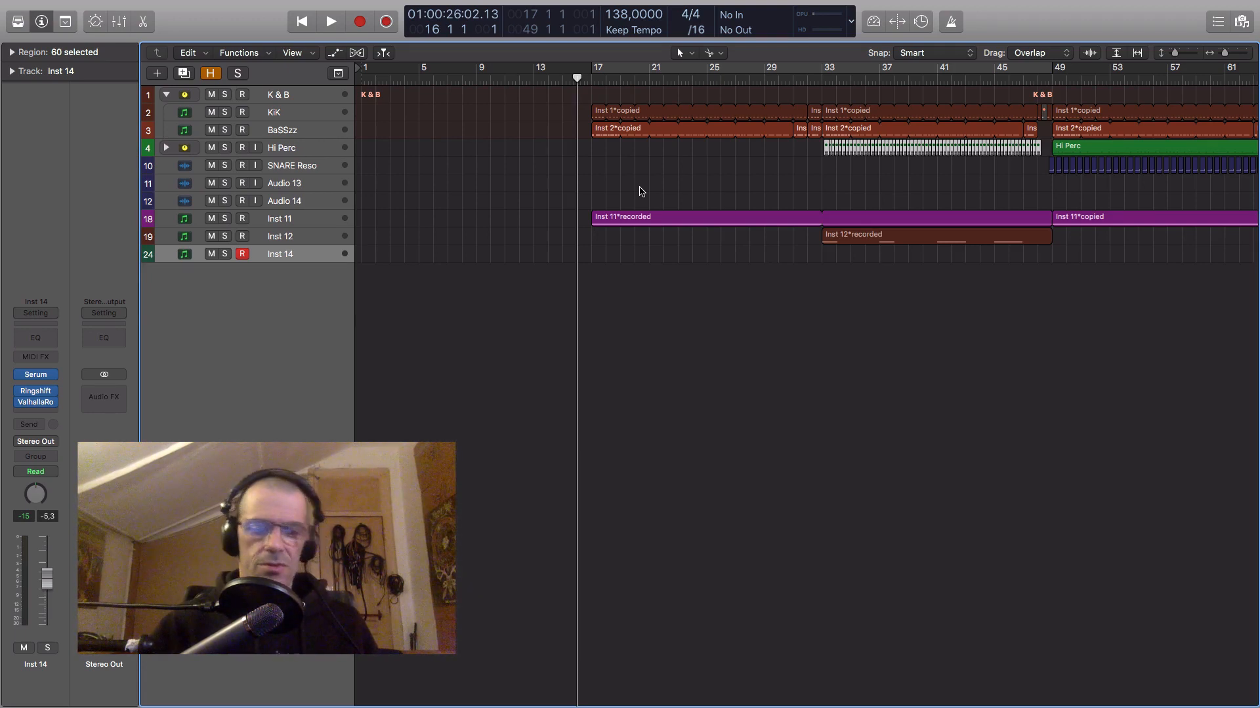
pyautogui.press('r')
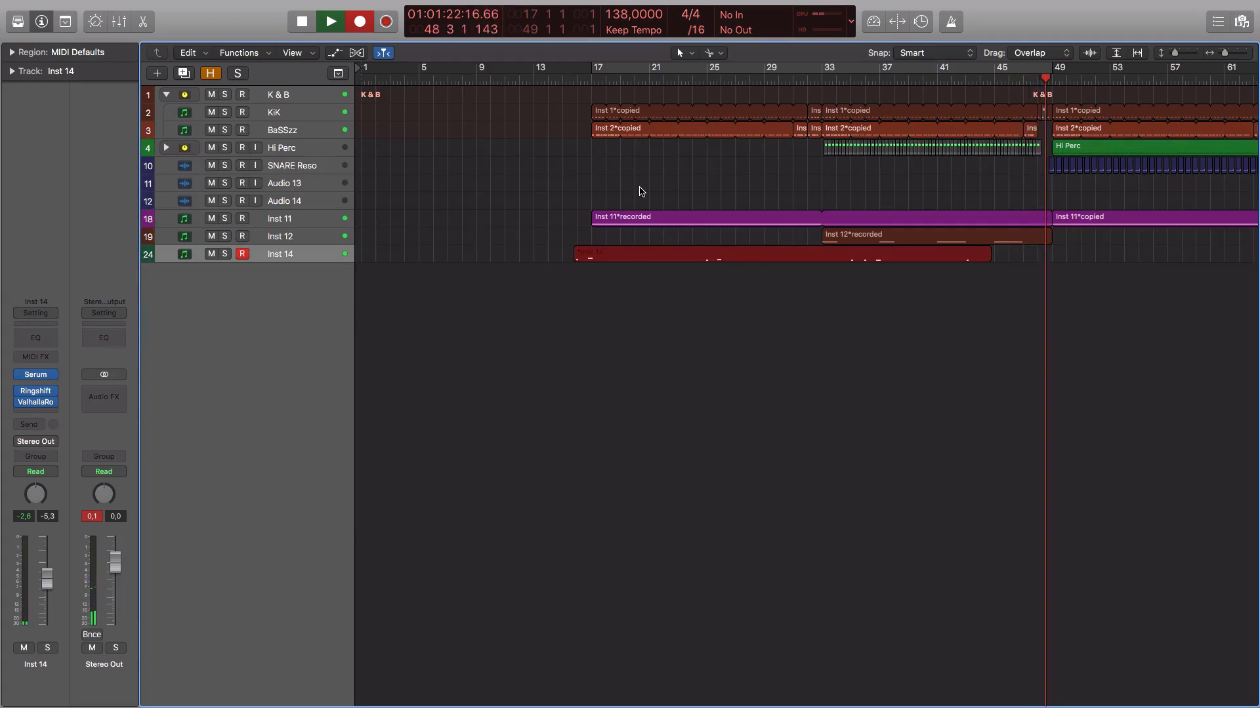
pyautogui.press('space')
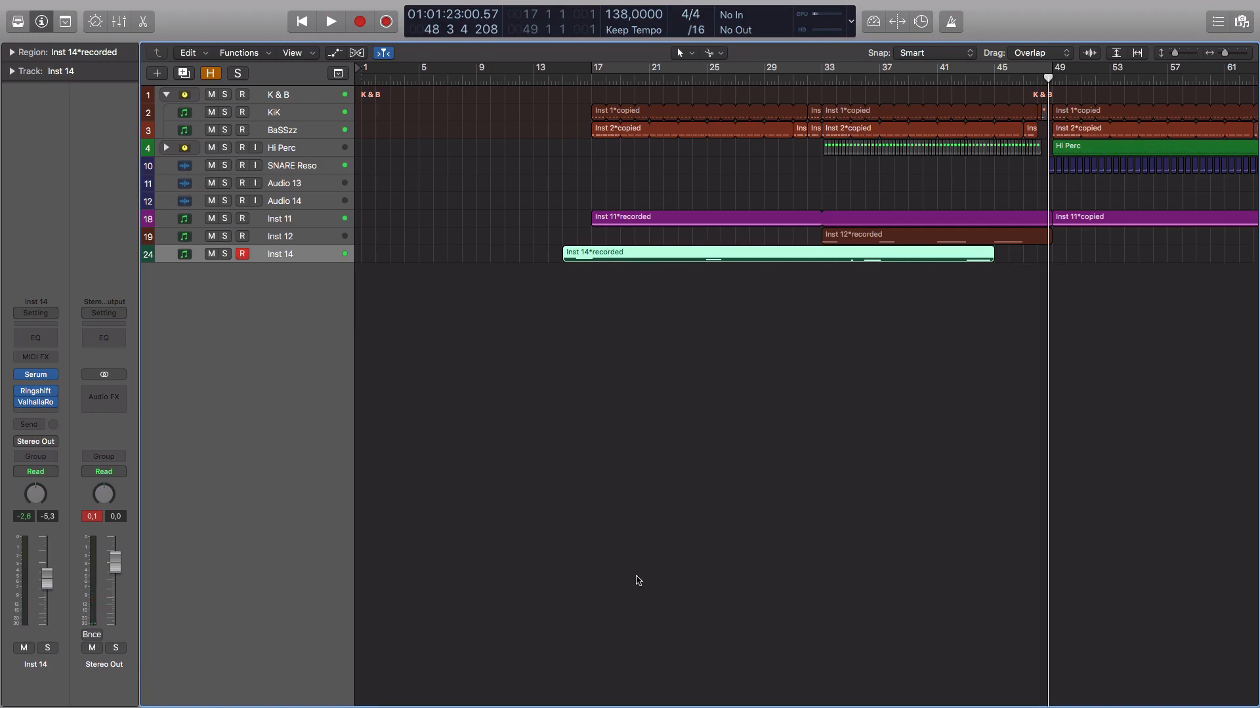
# Step: In the recorded Inst 14 region, delete the short note near bar 35 and move the adjacent A5 note one bar earlier, up to A#5
pyautogui.press('p')
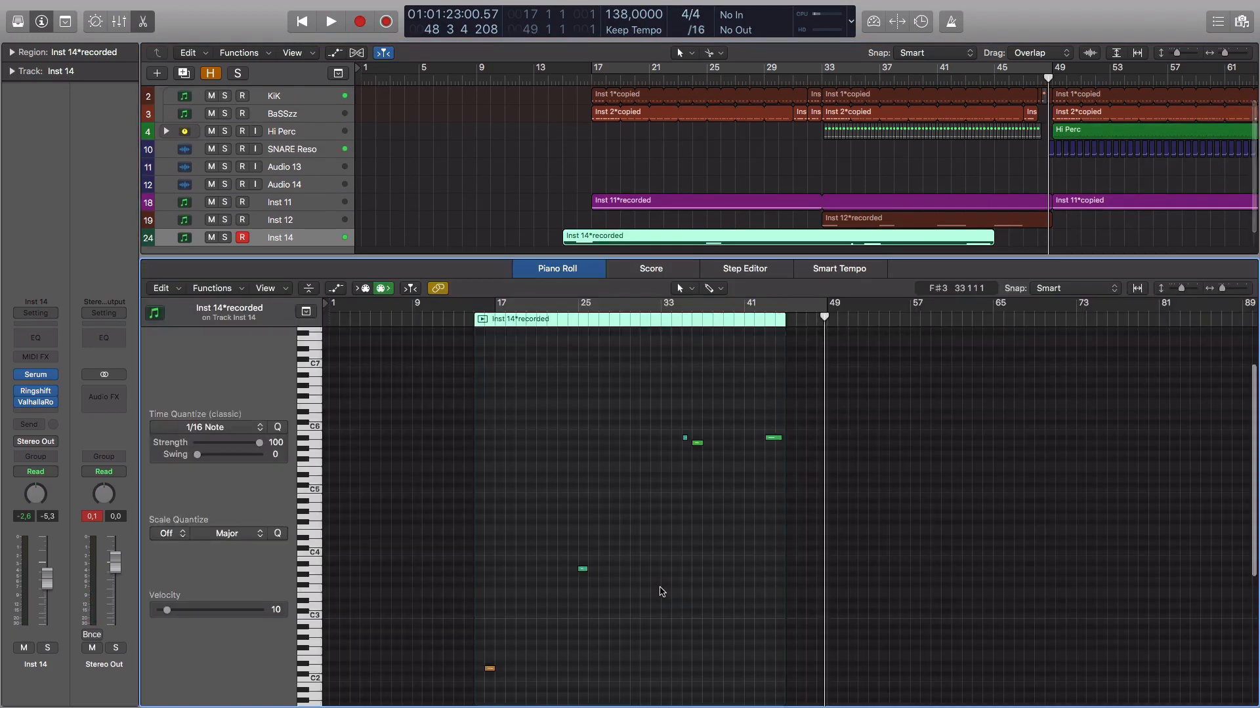
pyautogui.click(685, 438)
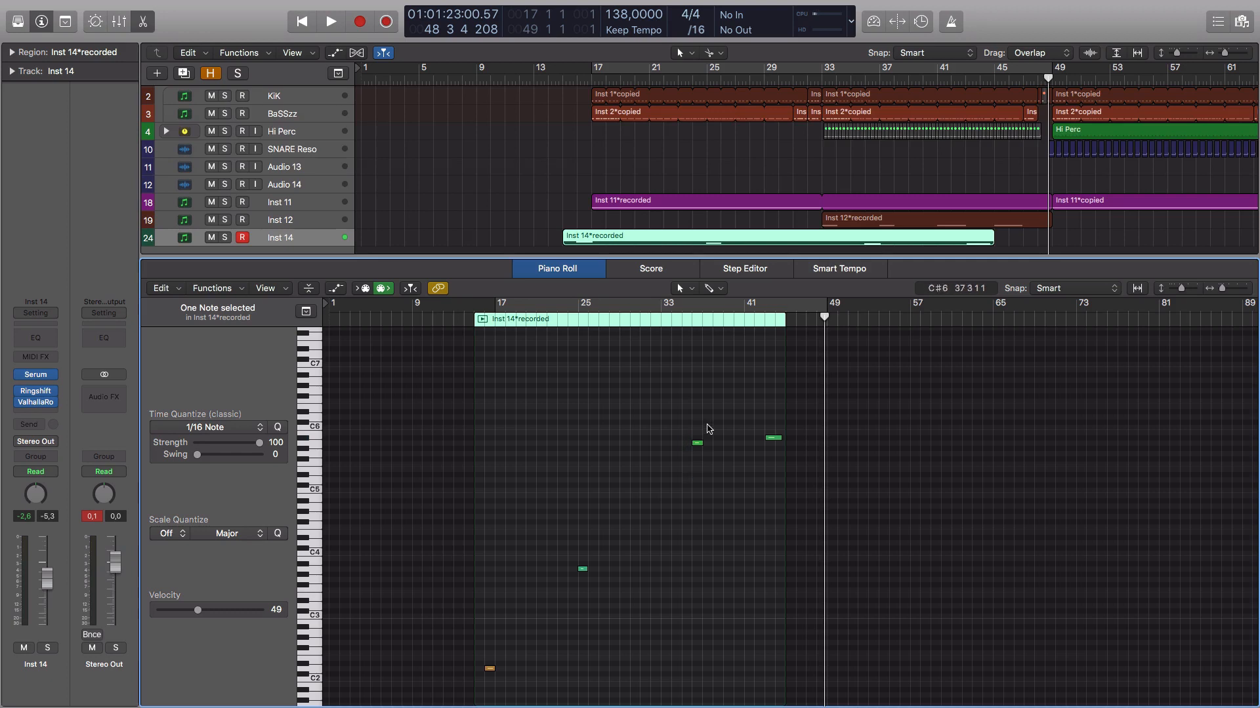
pyautogui.moveTo(698, 448); pyautogui.dragTo(689, 448)
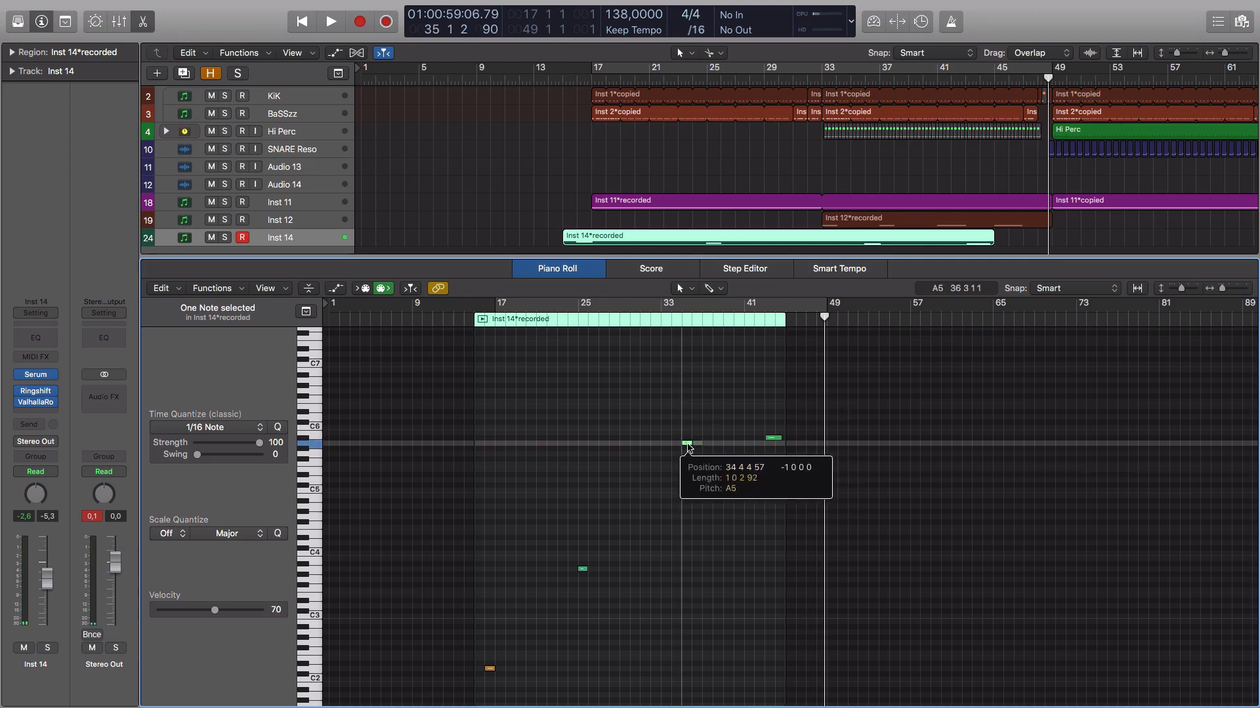
pyautogui.moveTo(688, 449); pyautogui.dragTo(687, 443)
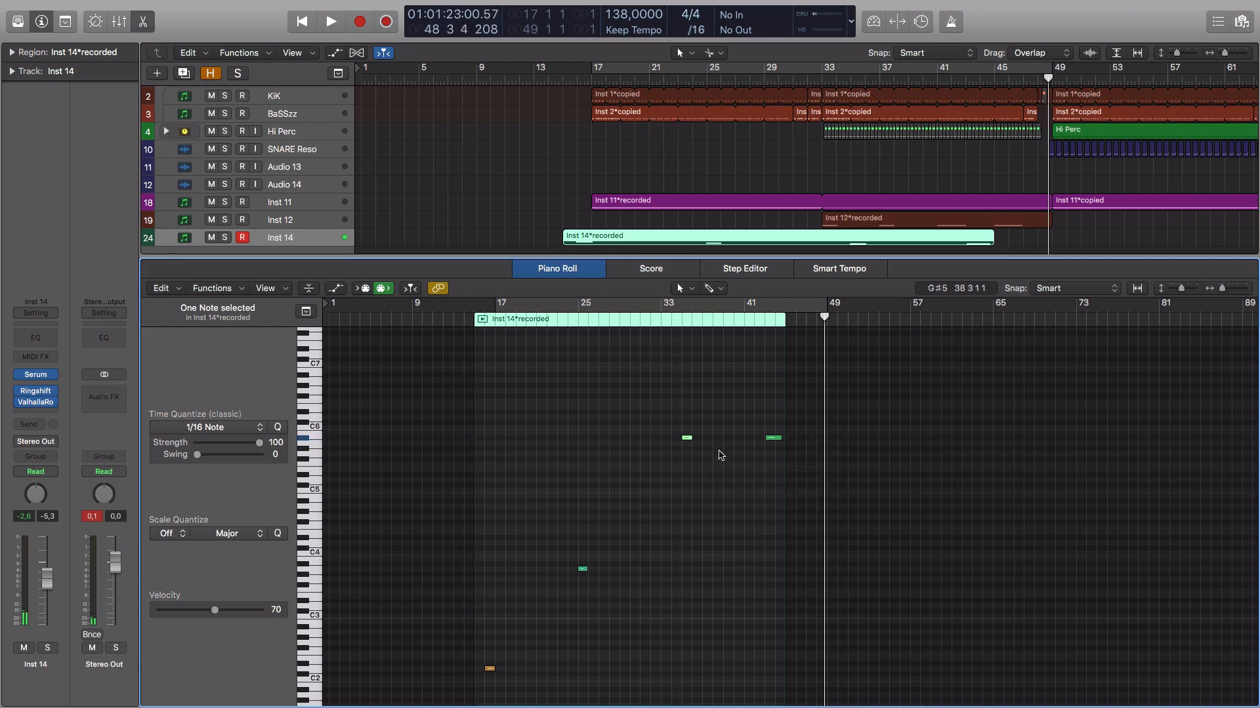
# Step: Lower the region's last note to A5, play from the region's start, and close the Piano Roll
pyautogui.moveTo(774, 438); pyautogui.dragTo(775, 448)
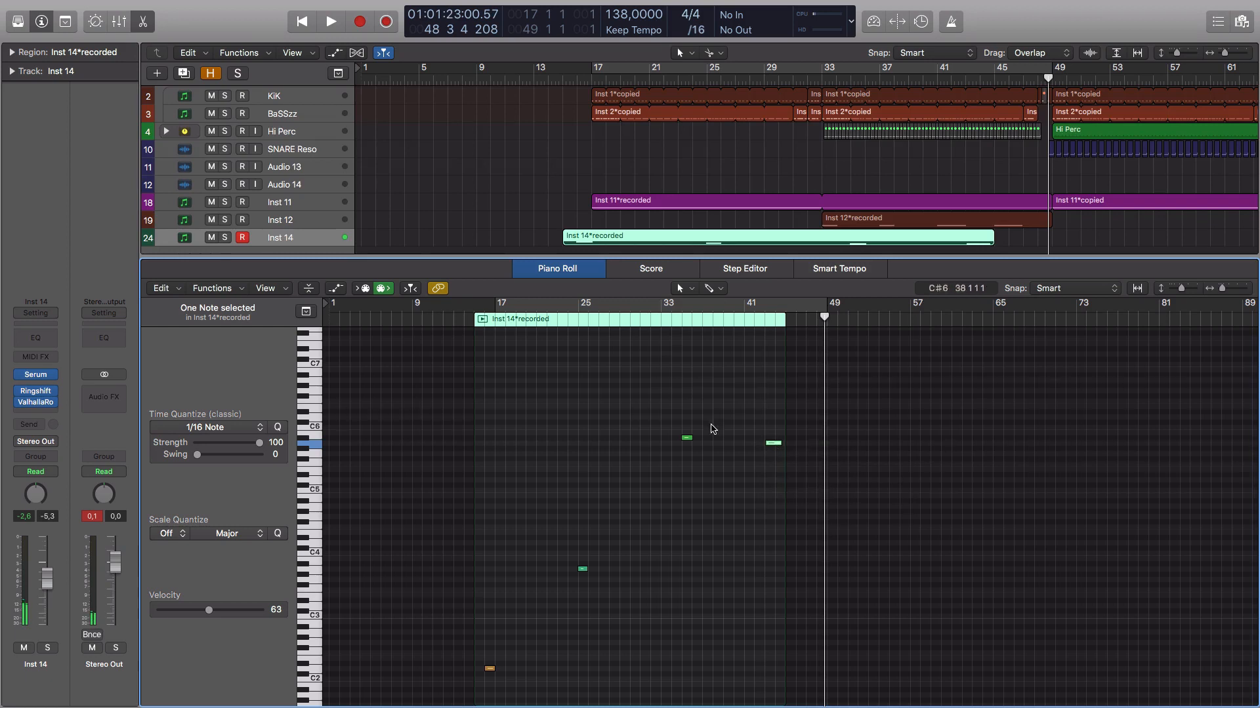
pyautogui.hotkey('shift', 'space')
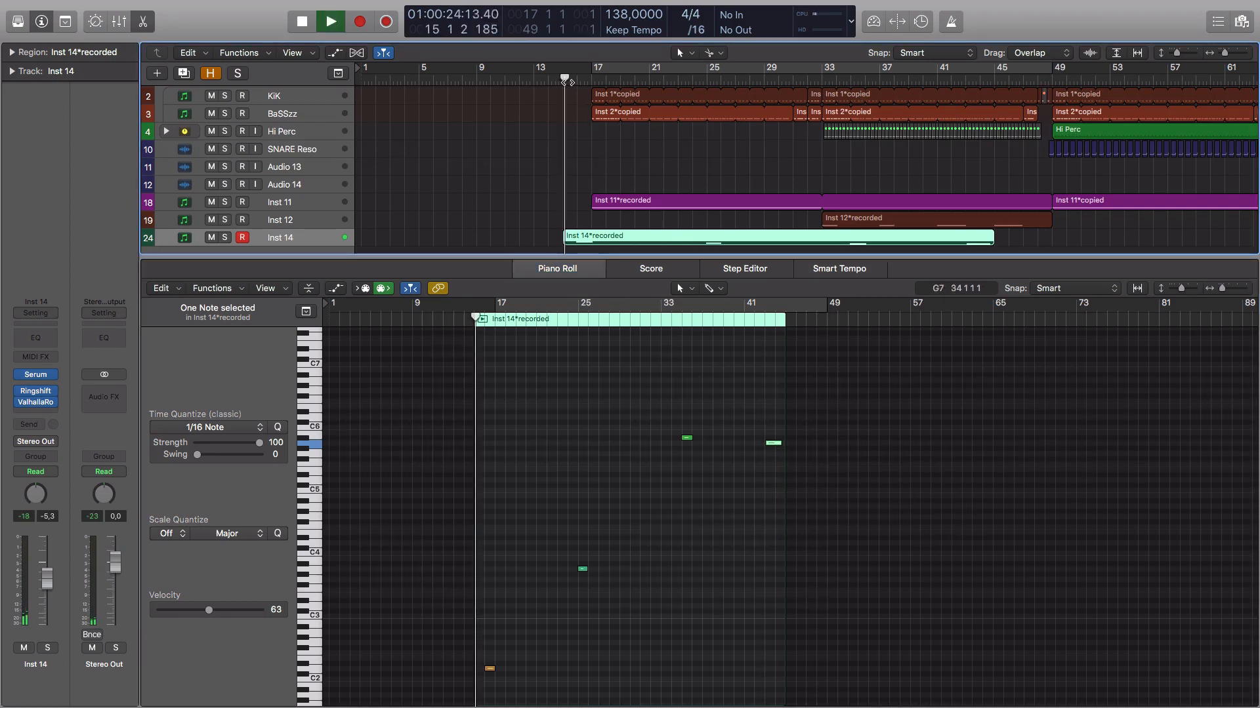
pyautogui.click(586, 270)
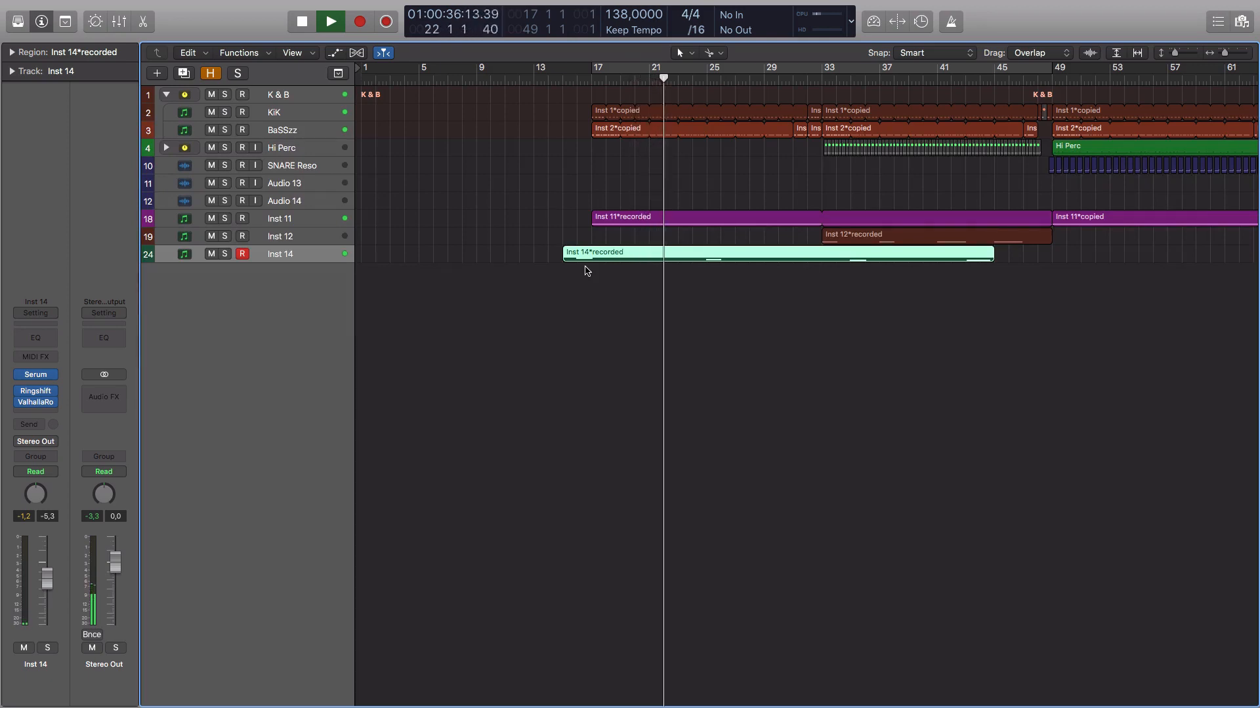
# Step: Insert a stereo FF Pro-Q 3 equalizer after ValhallaRoom on Inst 14
pyautogui.click(40, 413)
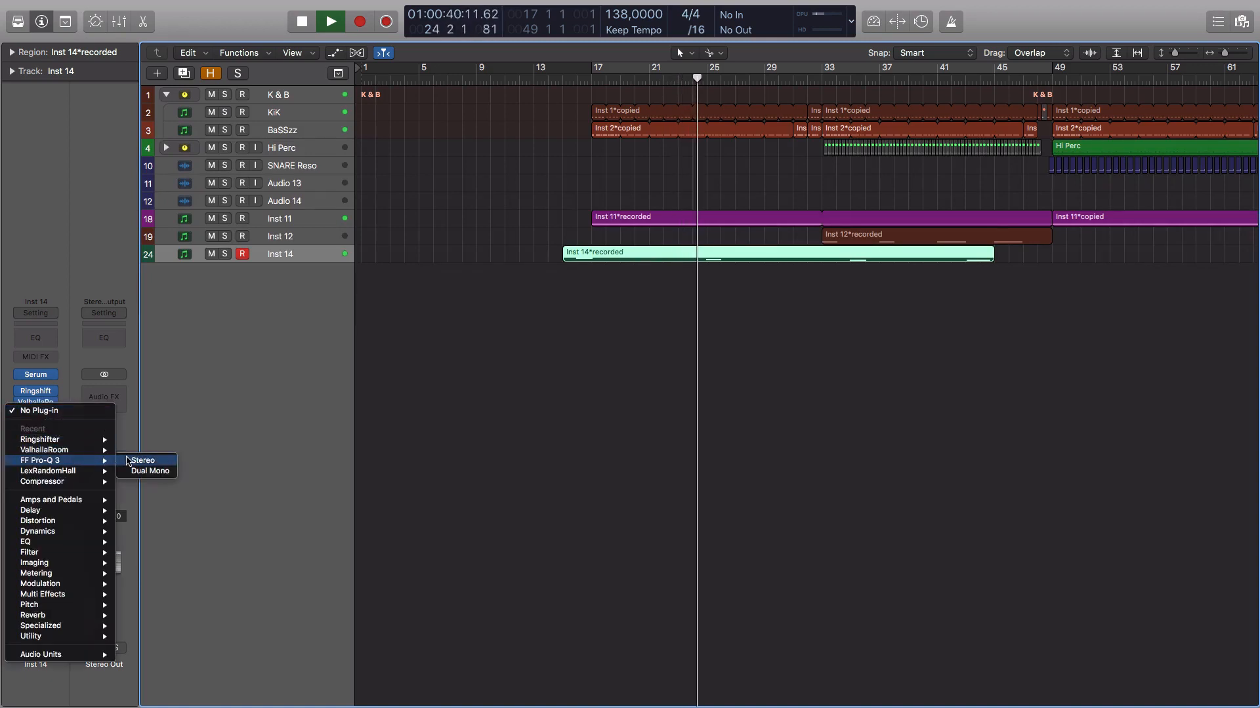
pyautogui.click(128, 461)
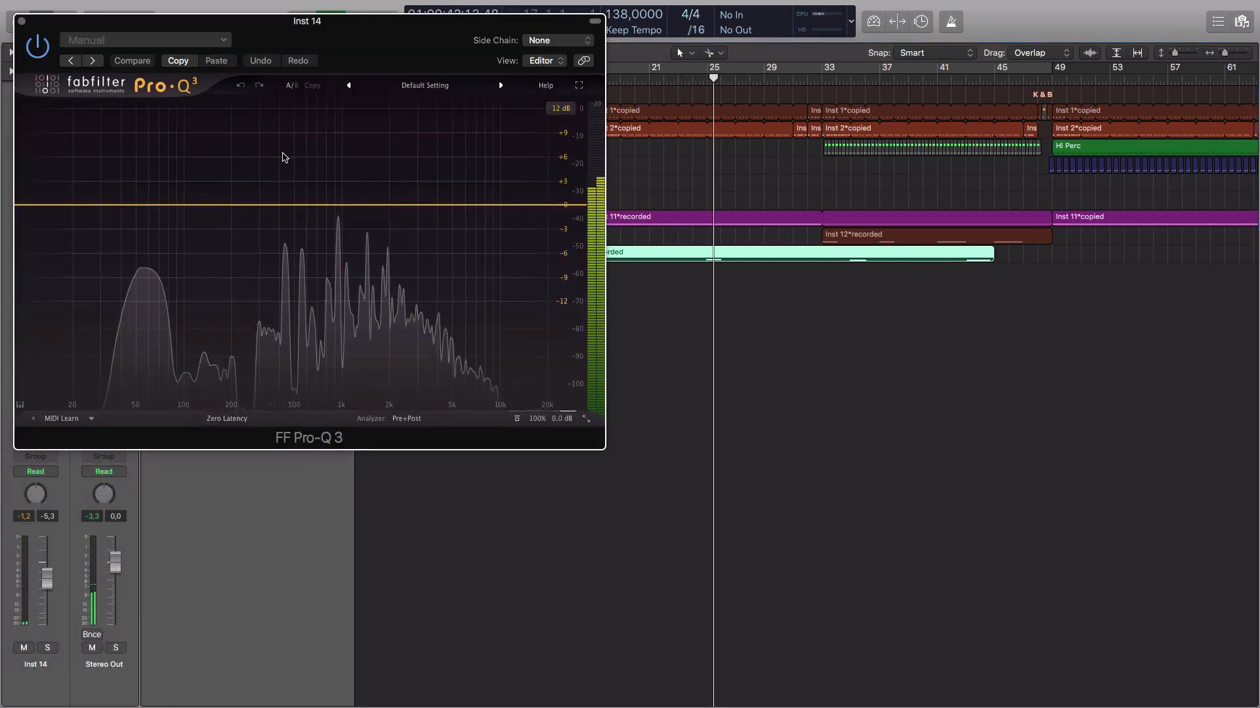
pyautogui.moveTo(255, 26); pyautogui.dragTo(892, 60)
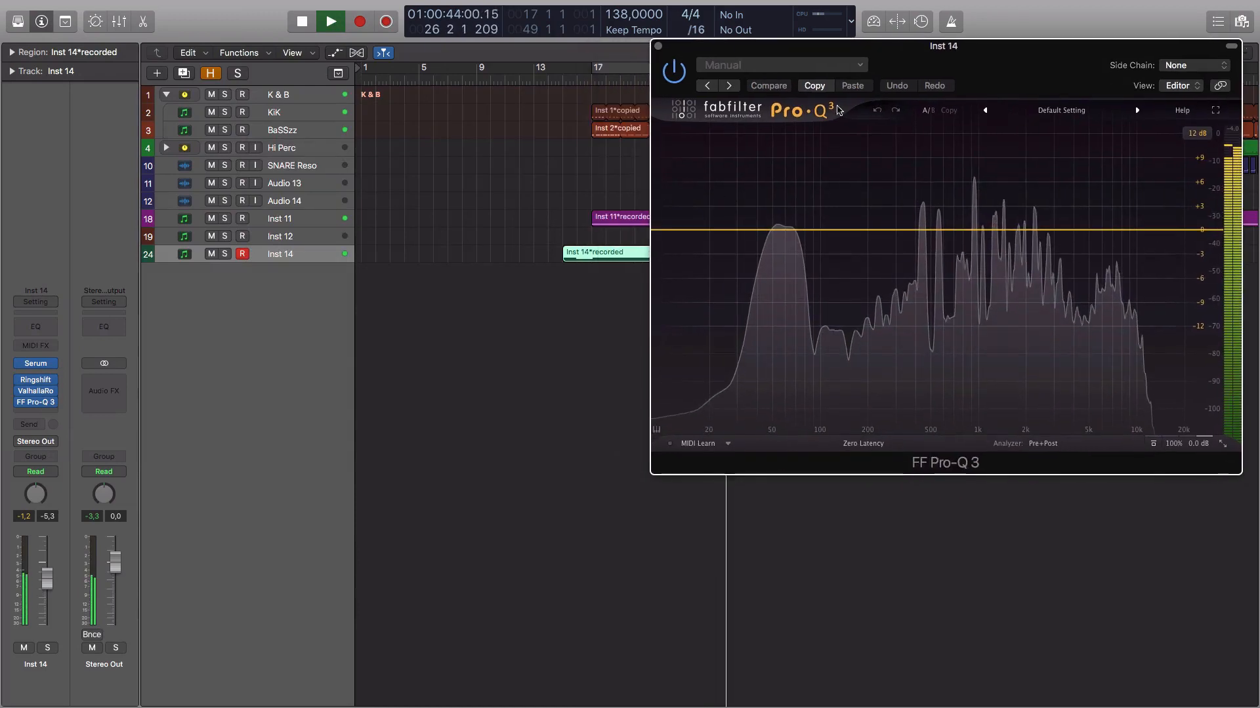
# Step: Add a 24 dB/oct low cut at about 200 Hz in Pro-Q 3, and close it after listening to the part
pyautogui.doubleClick(670, 234)
pyautogui.click(693, 403)
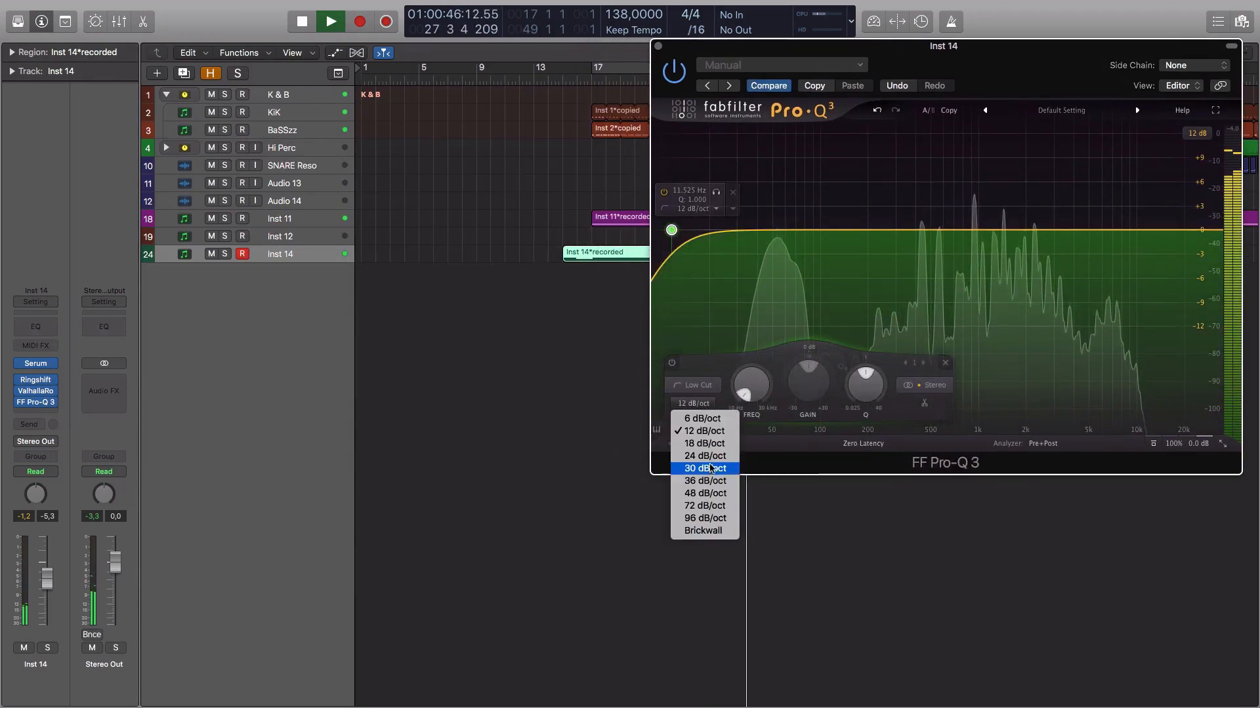
pyautogui.click(714, 456)
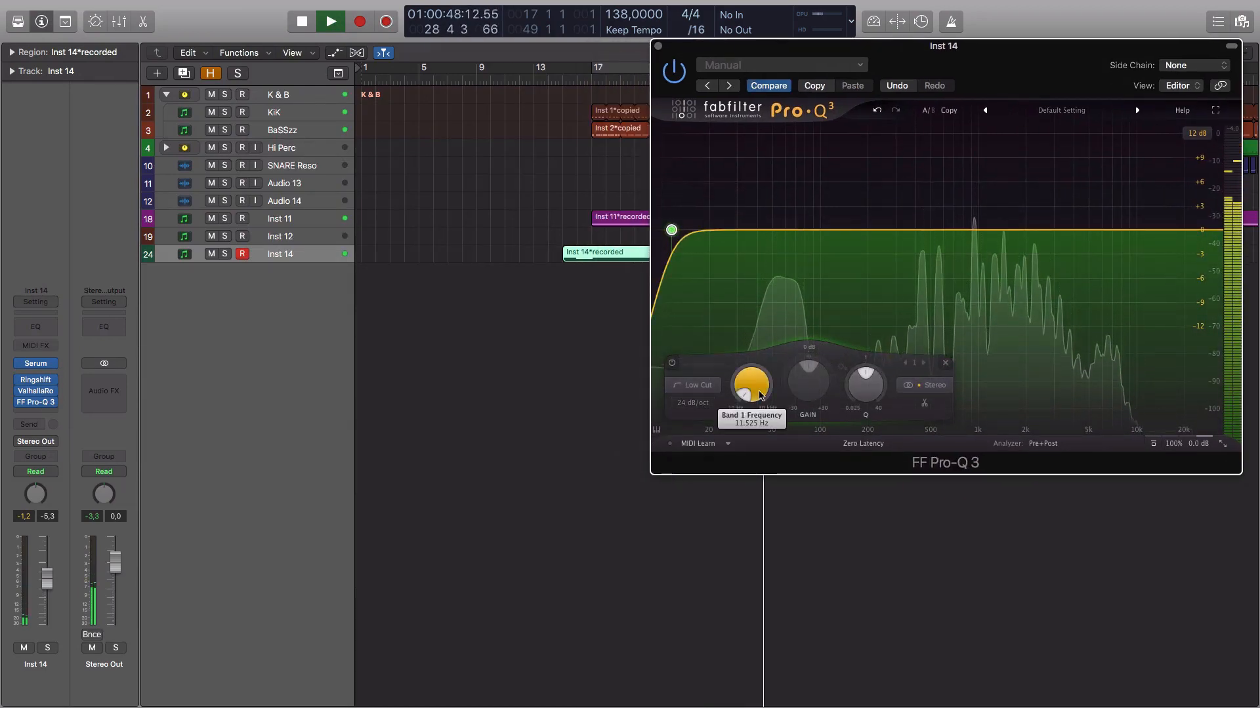
pyautogui.moveTo(752, 401); pyautogui.dragTo(759, 394)
pyautogui.scroll(1, 759, 396)
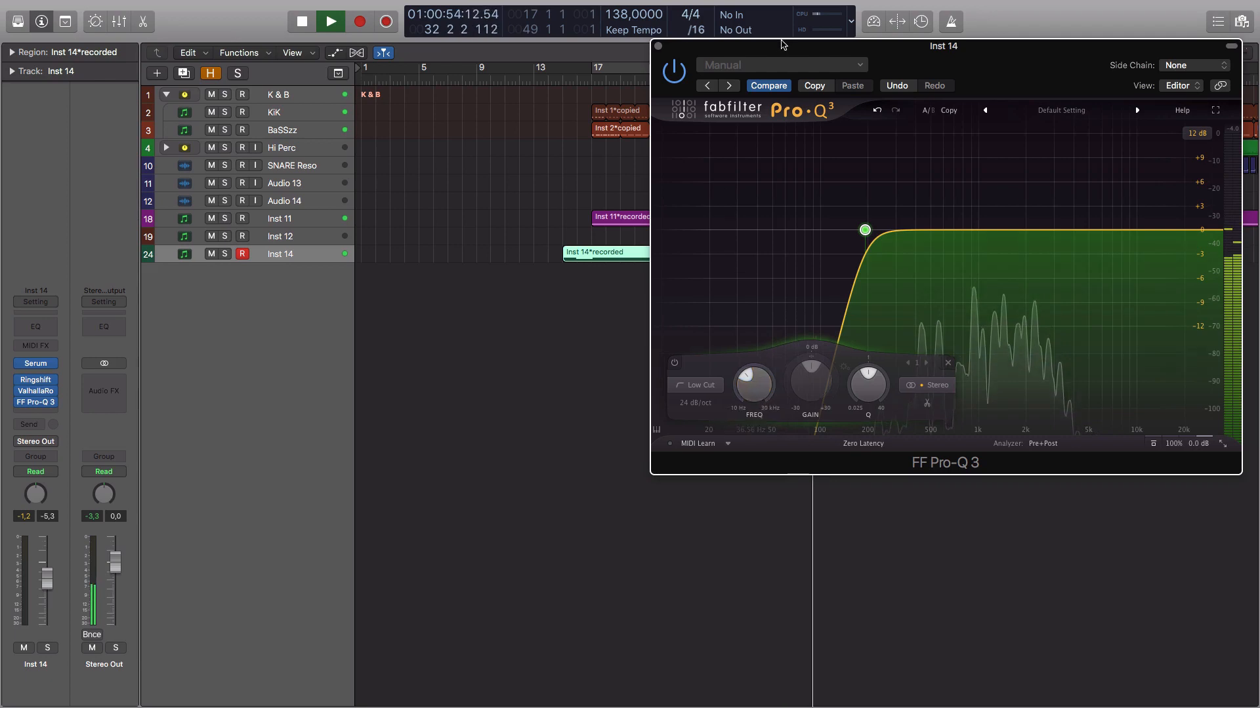
pyautogui.moveTo(780, 47); pyautogui.dragTo(650, 286)
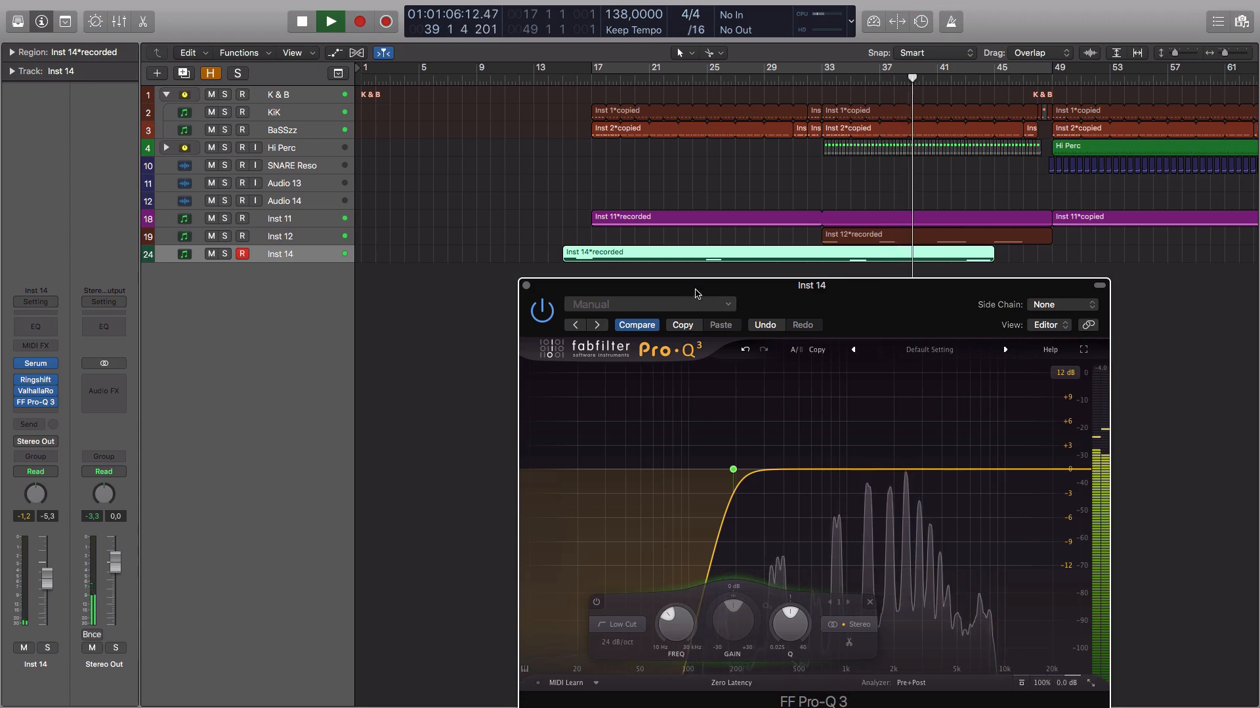
pyautogui.click(526, 287)
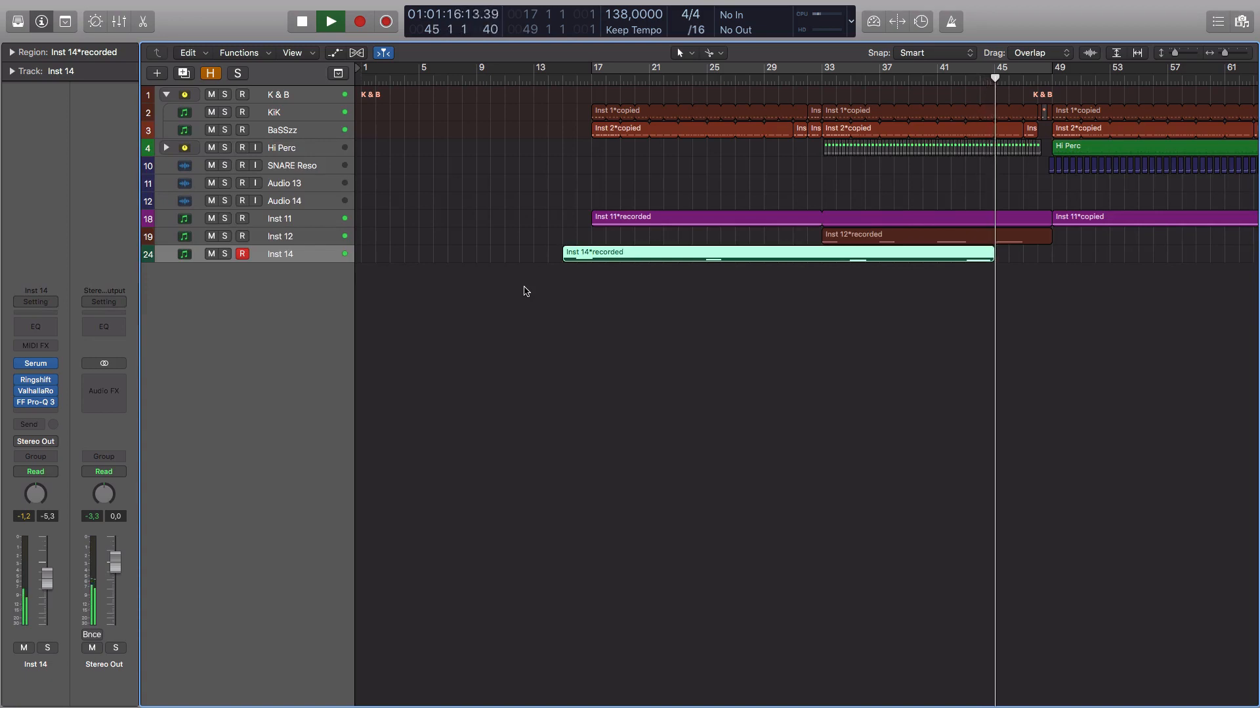
pyautogui.press('space')
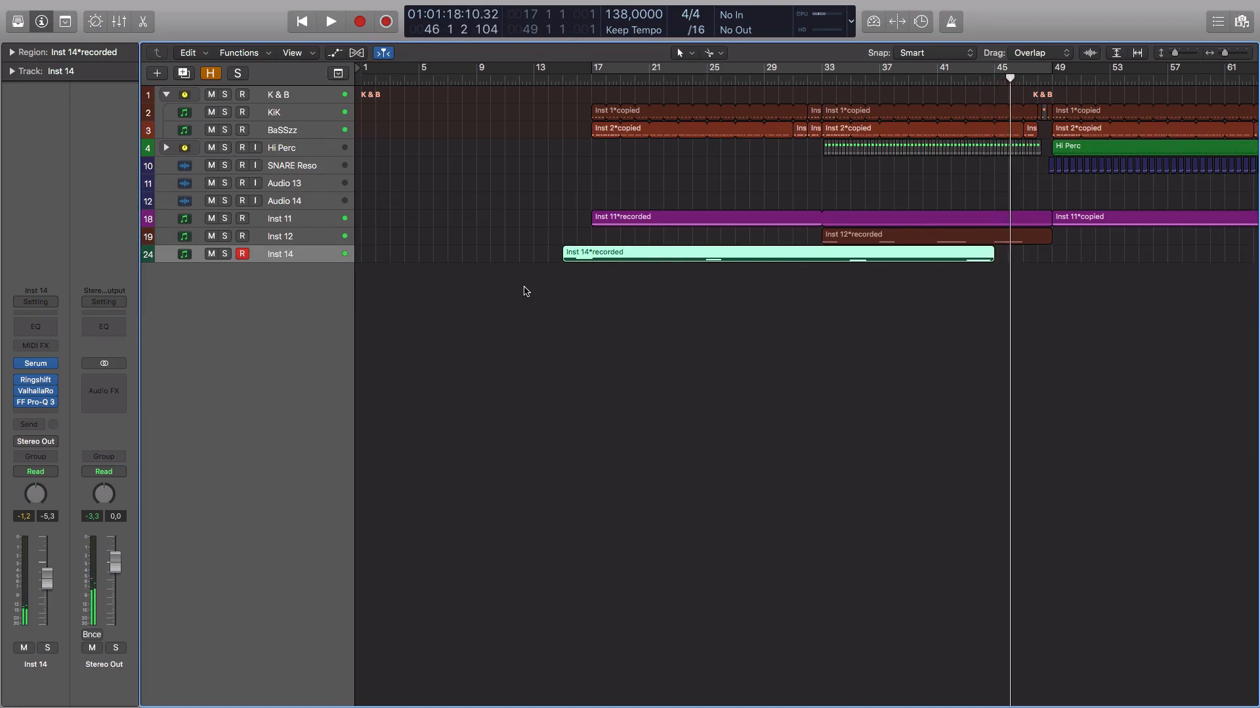
# Step: In the Inst 14 region, lower the note near bar 35 by a semitone to A5 and raise the last note to A#5
pyautogui.doubleClick(850, 256)
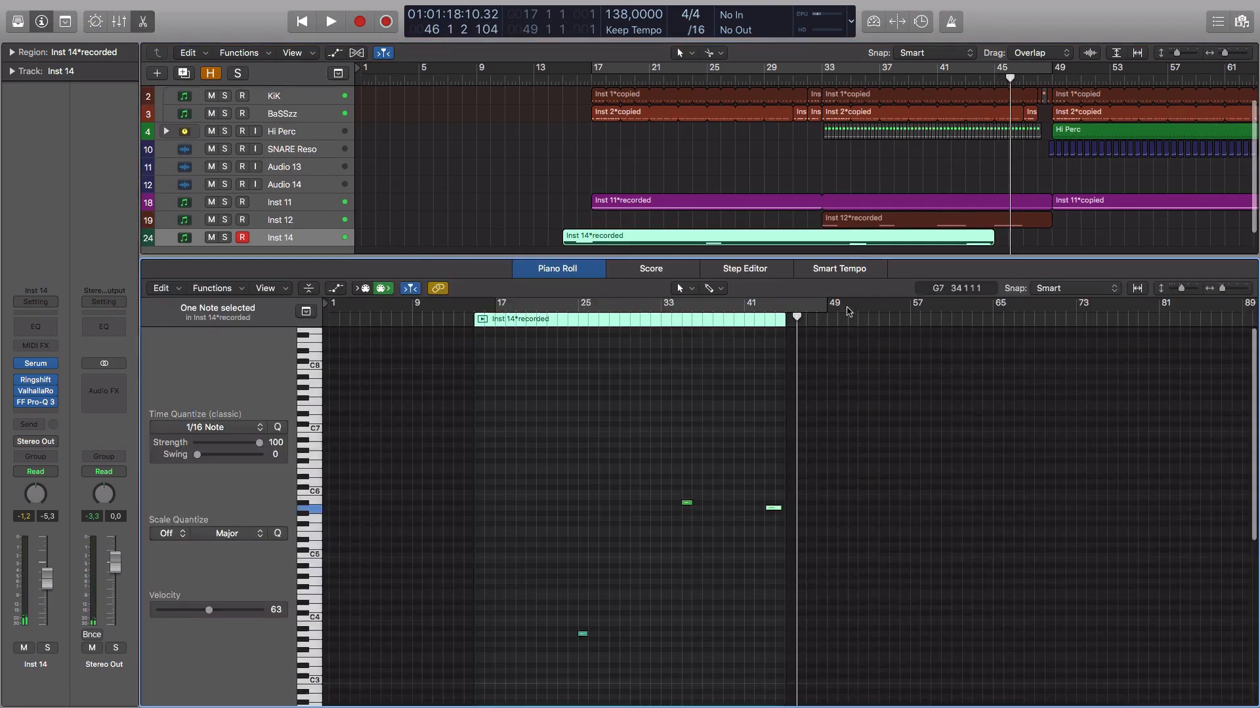
pyautogui.click(709, 521)
pyautogui.moveTo(687, 505); pyautogui.dragTo(683, 510)
pyautogui.click(775, 509)
pyautogui.moveTo(775, 512); pyautogui.dragTo(776, 506)
pyautogui.click(537, 271)
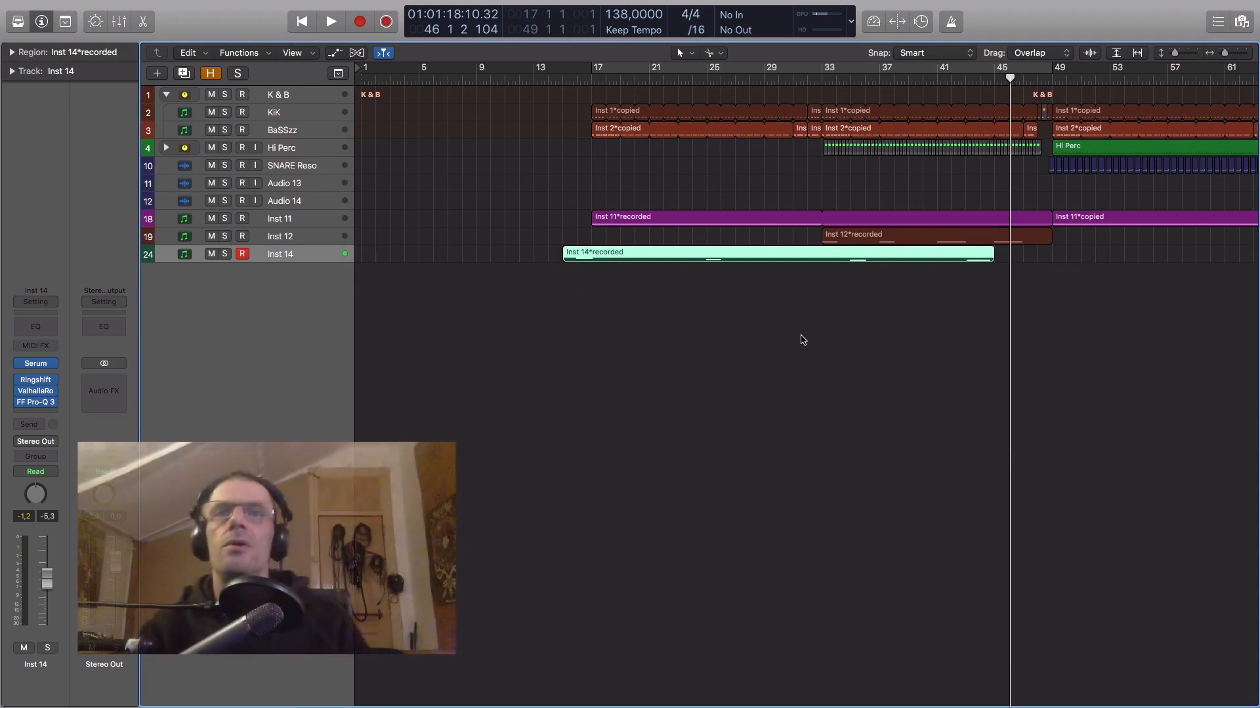
# Step: Turn on the cycle over bars 17 to 49 and play the track from the start of the Inst 14 region
pyautogui.press('z')
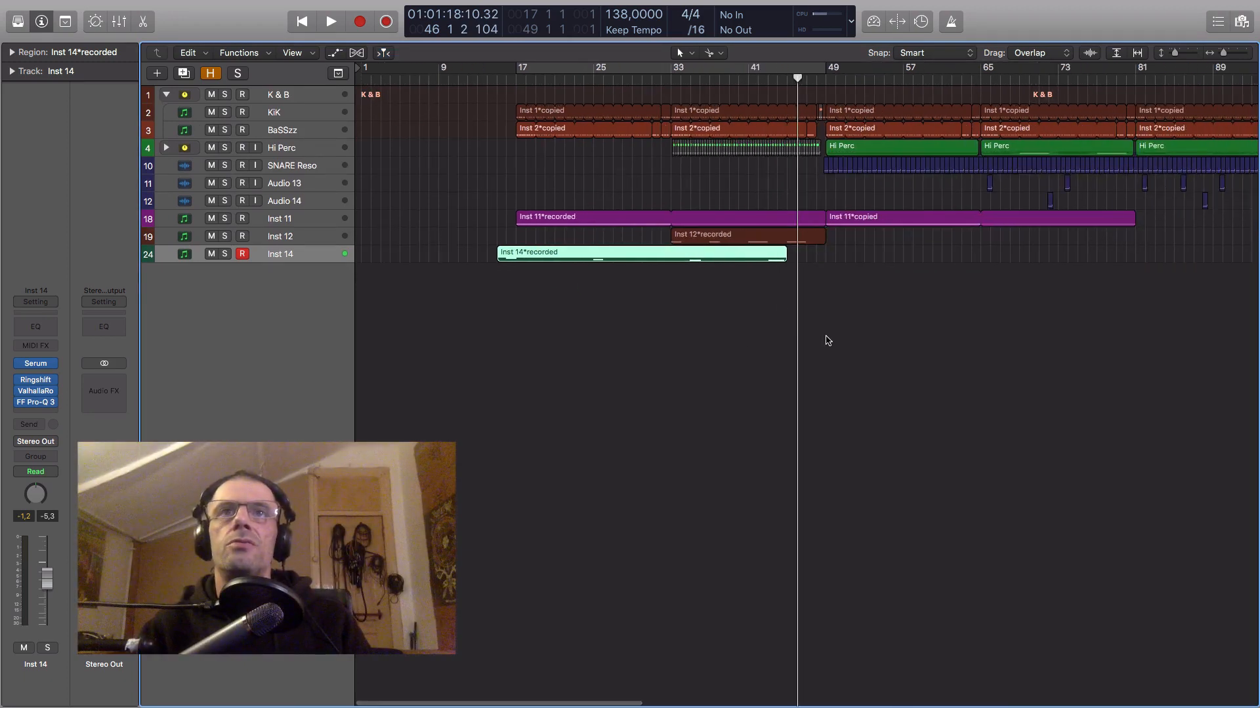
pyautogui.click(610, 69)
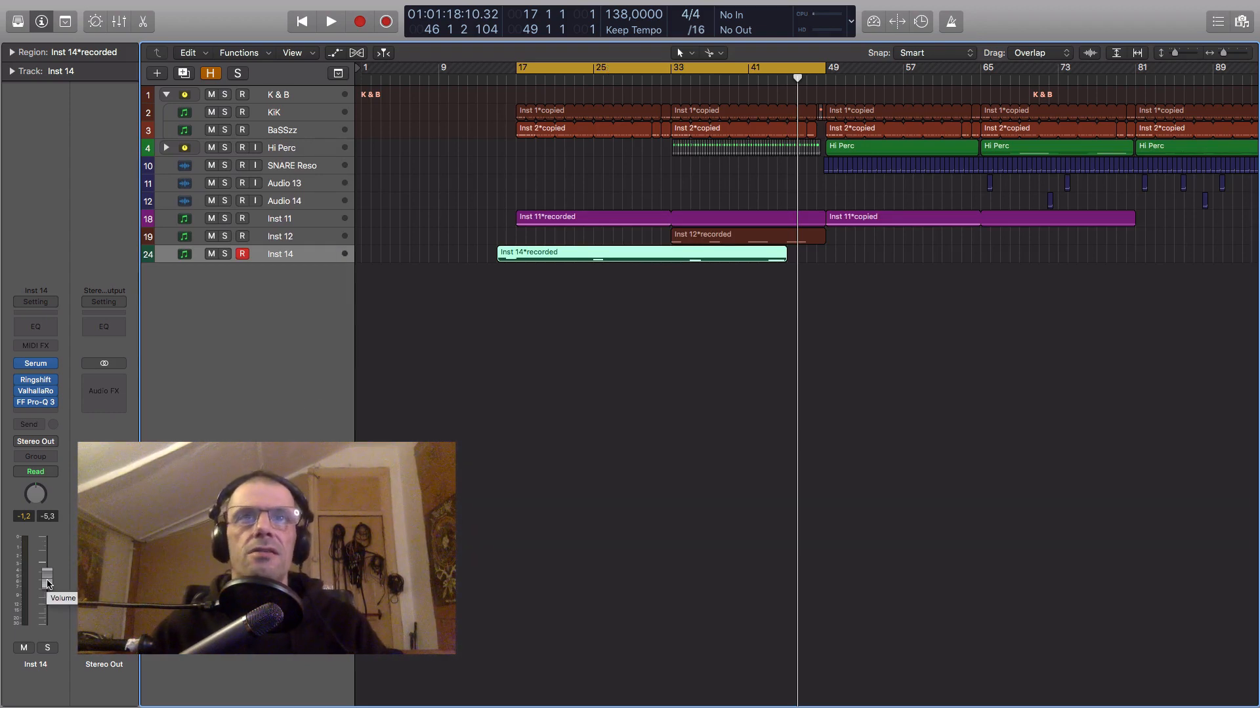
pyautogui.press('space')
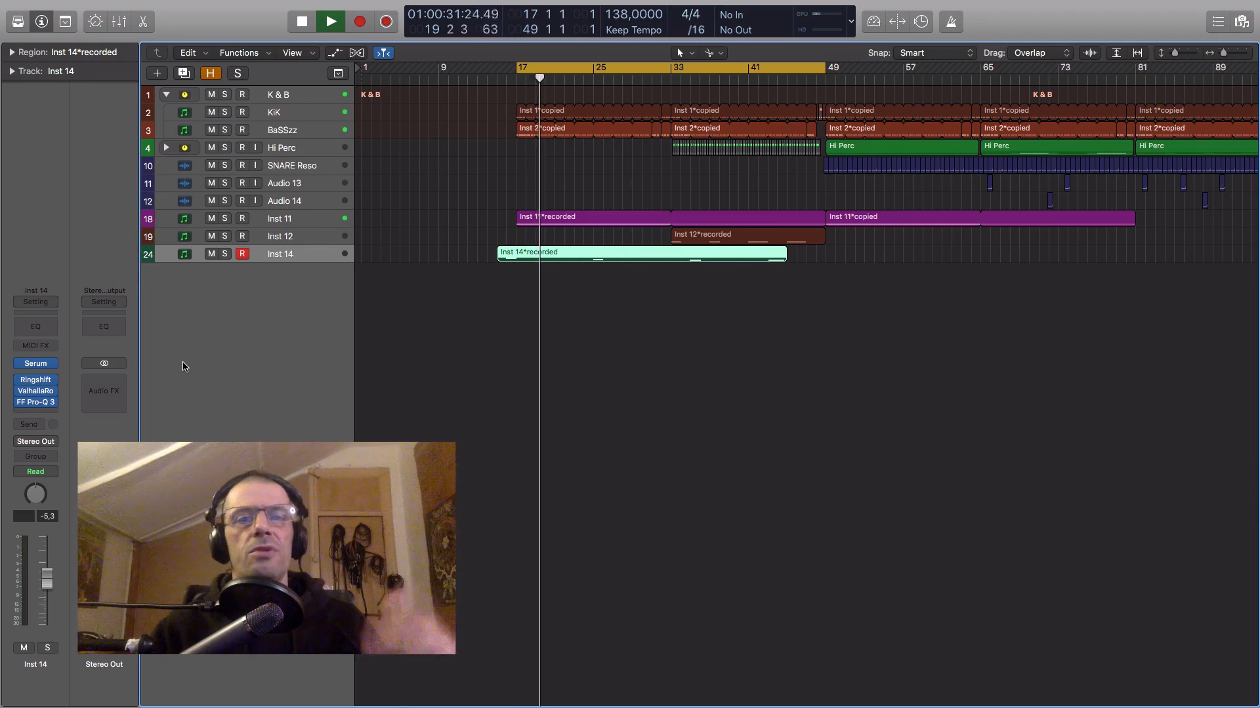
pyautogui.press('space')
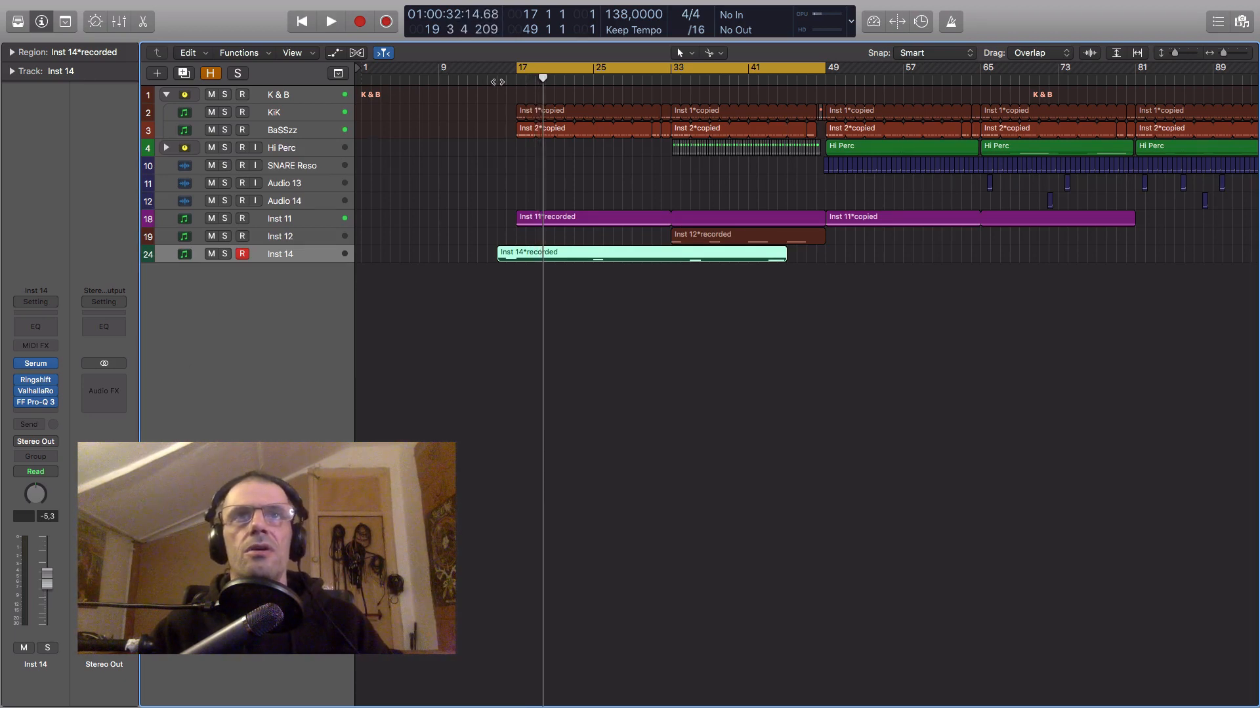
pyautogui.doubleClick(497, 82)
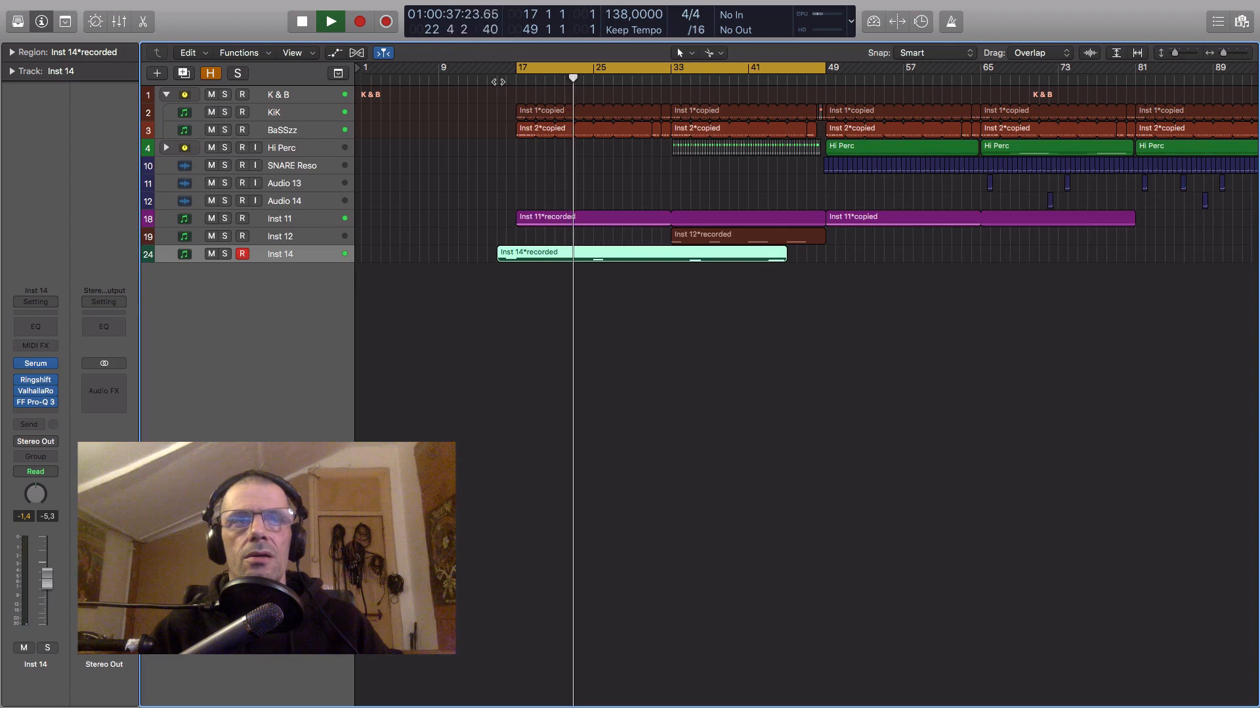
# Step: Stop playback, create a new software instrument track below Inst 14, and load the Pigments synth on it
pyautogui.press('space')
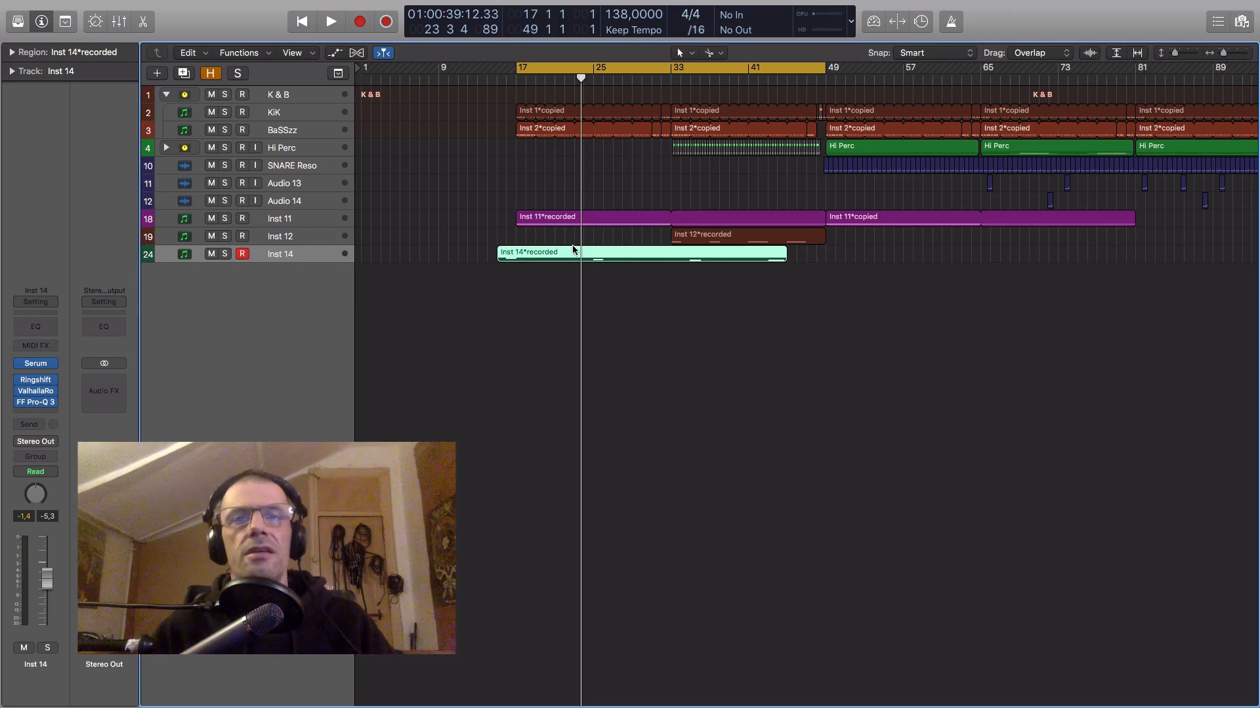
pyautogui.doubleClick(319, 278)
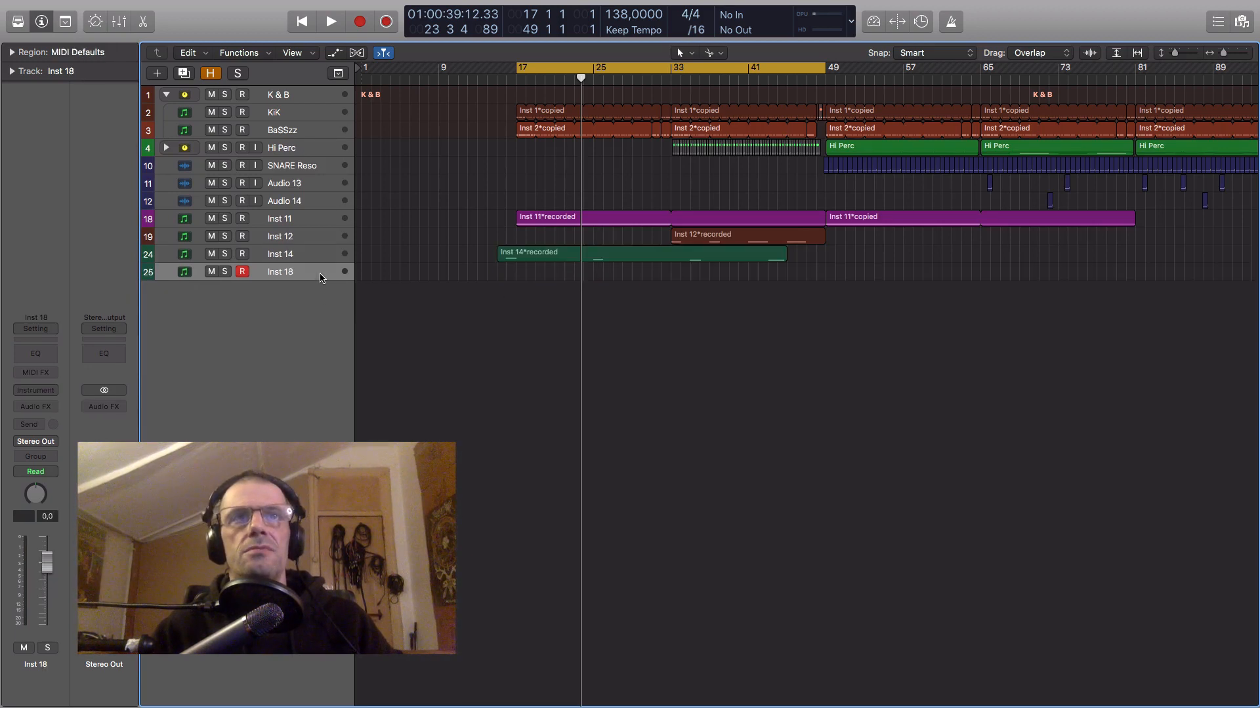
pyautogui.click(36, 389)
pyautogui.moveTo(131, 426)
pyautogui.click(196, 428)
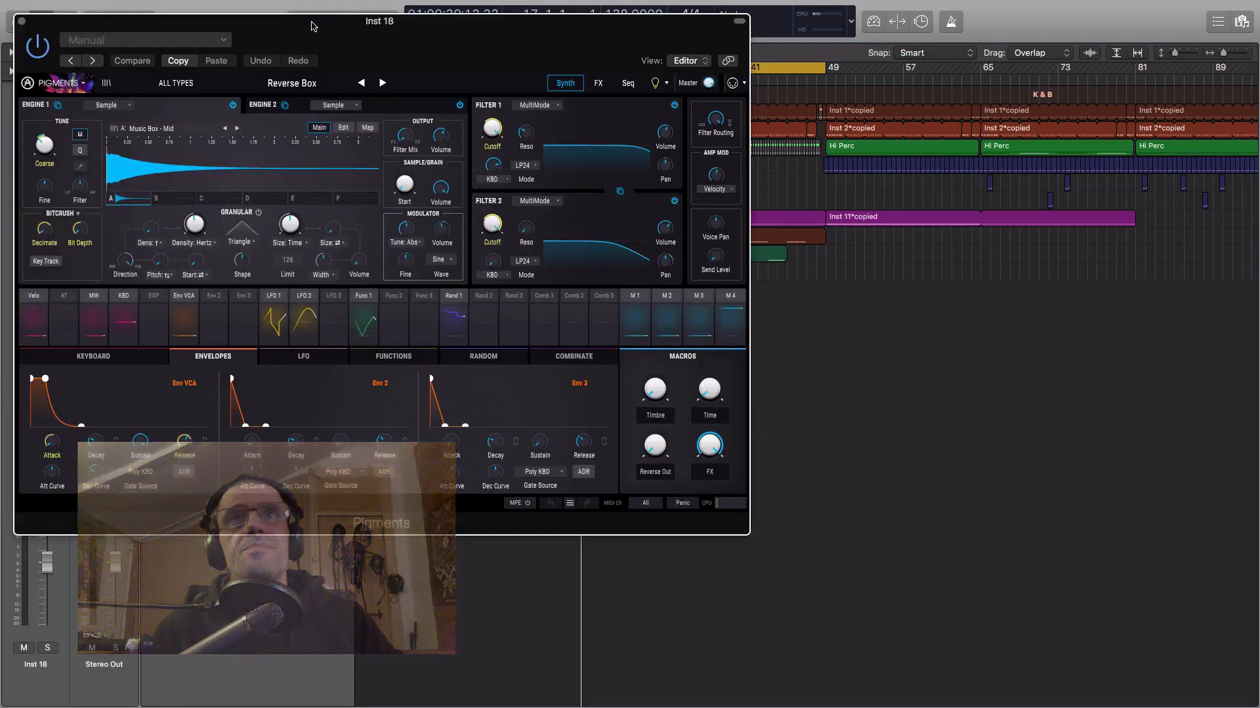
pyautogui.moveTo(332, 26); pyautogui.dragTo(817, 21)
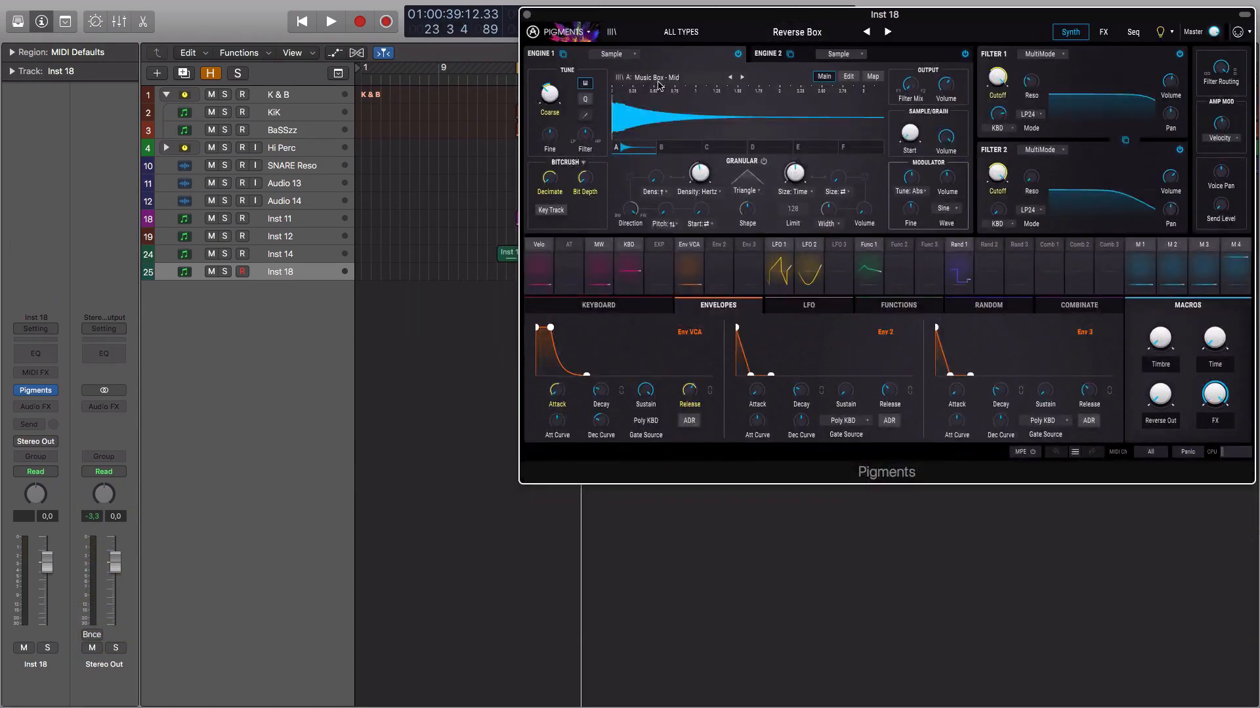
# Step: Start a new default preset in Pigments and set Engine 1's type to Sample
pyautogui.click(633, 58)
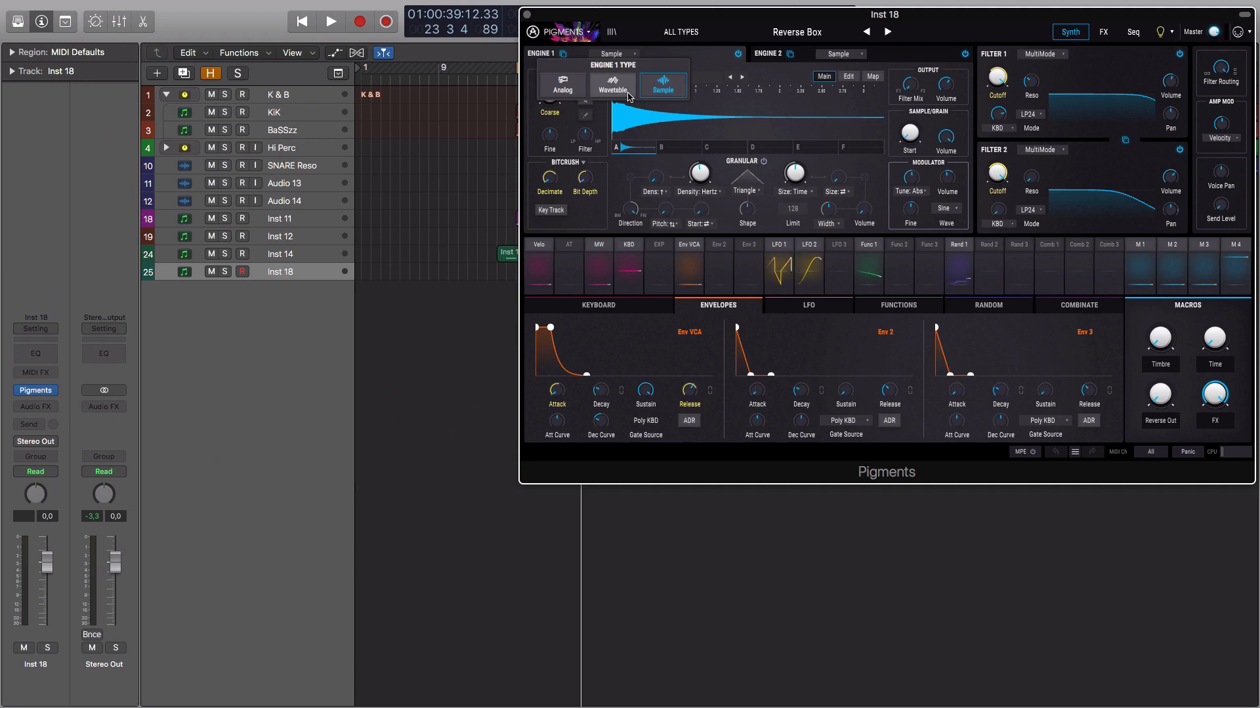
pyautogui.click(663, 85)
pyautogui.click(578, 33)
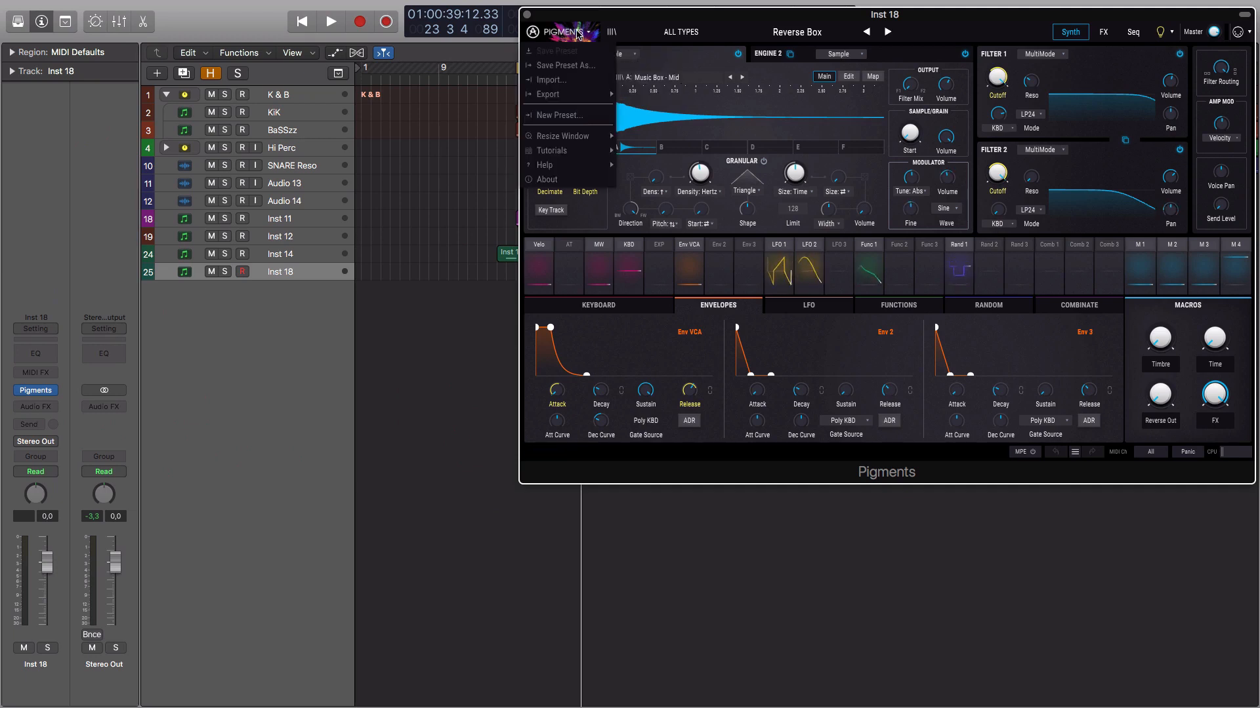
pyautogui.click(559, 115)
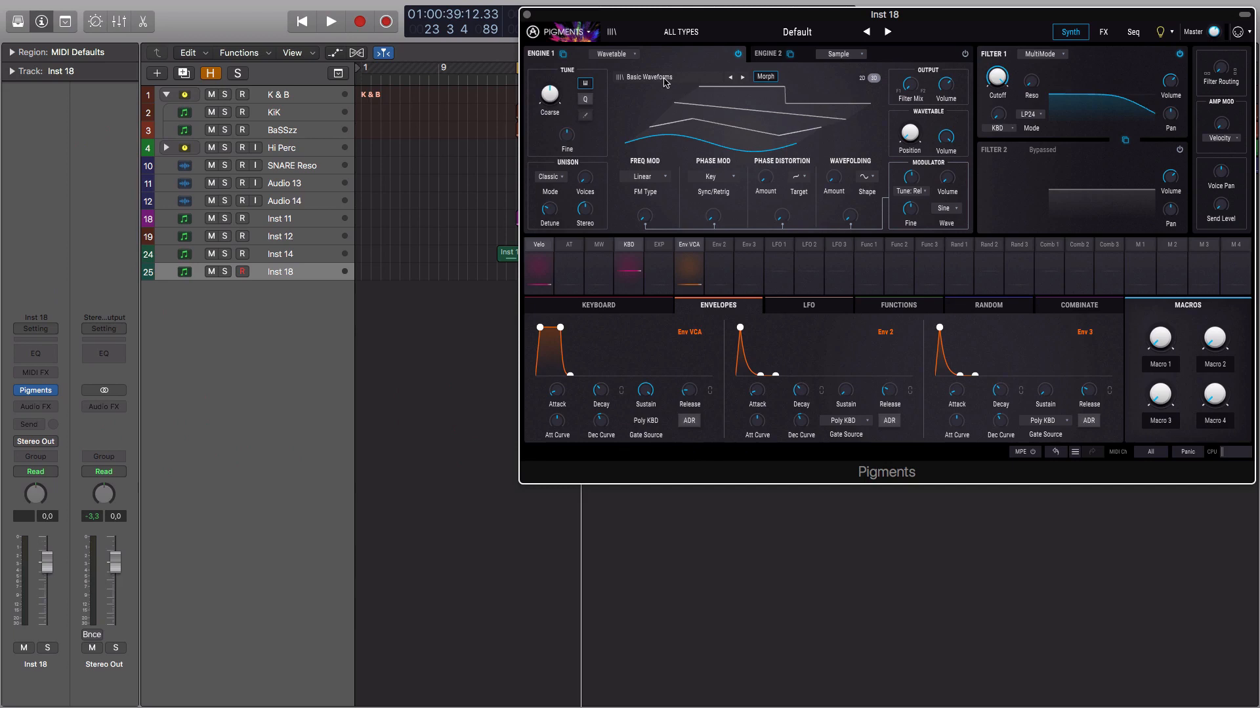
pyautogui.click(629, 57)
pyautogui.click(658, 81)
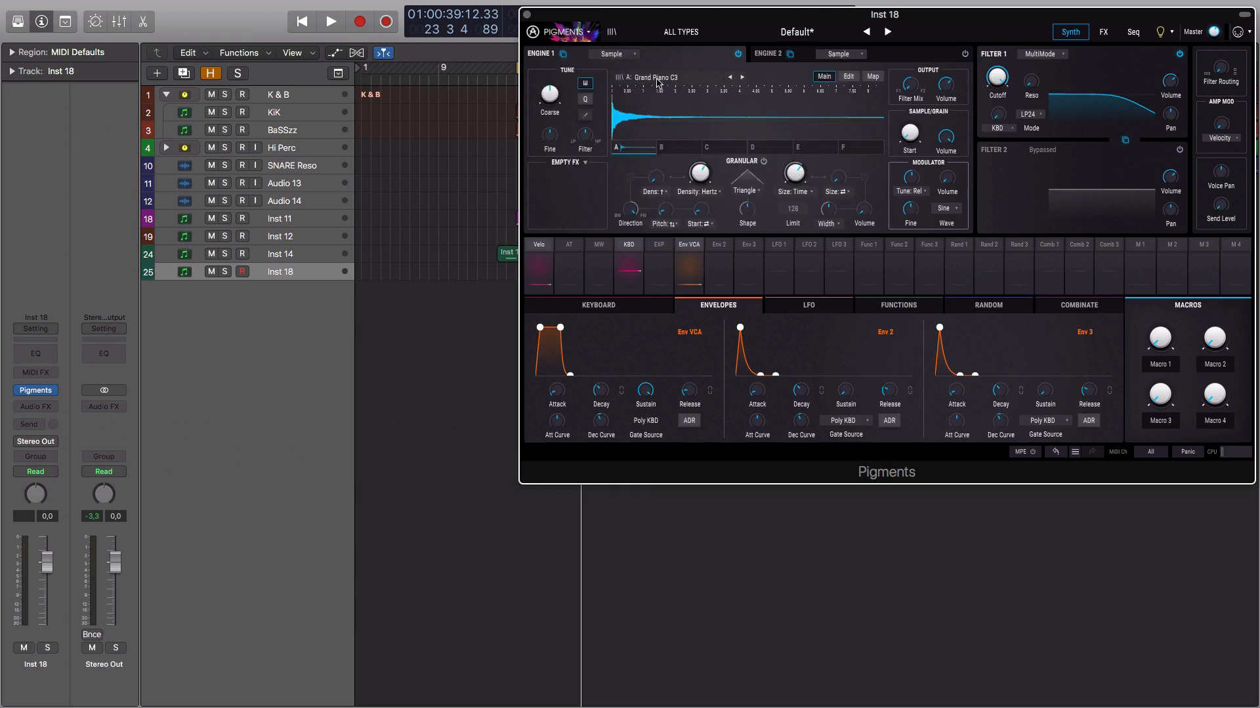
# Step: Audition the heavy samples in the Debris folder and load Debris_Heavy_05 into Engine 1
pyautogui.click(685, 83)
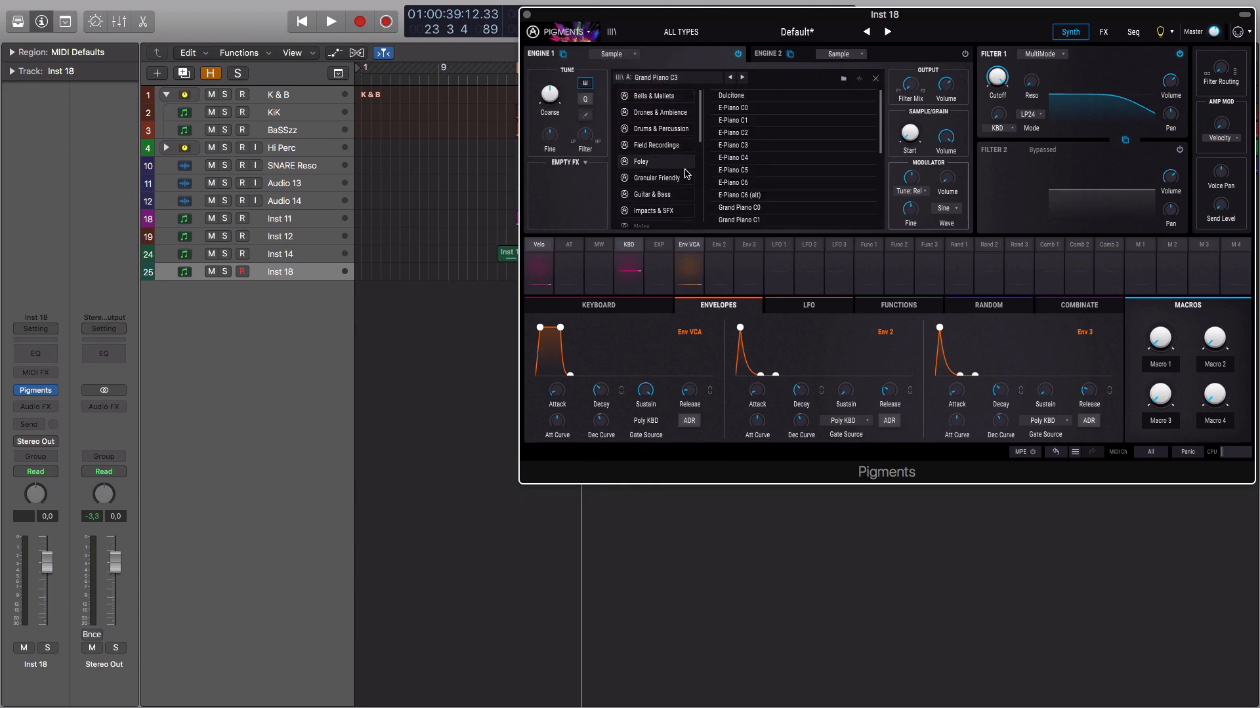
pyautogui.scroll(-3, 686, 172)
pyautogui.scroll(-5, 687, 172)
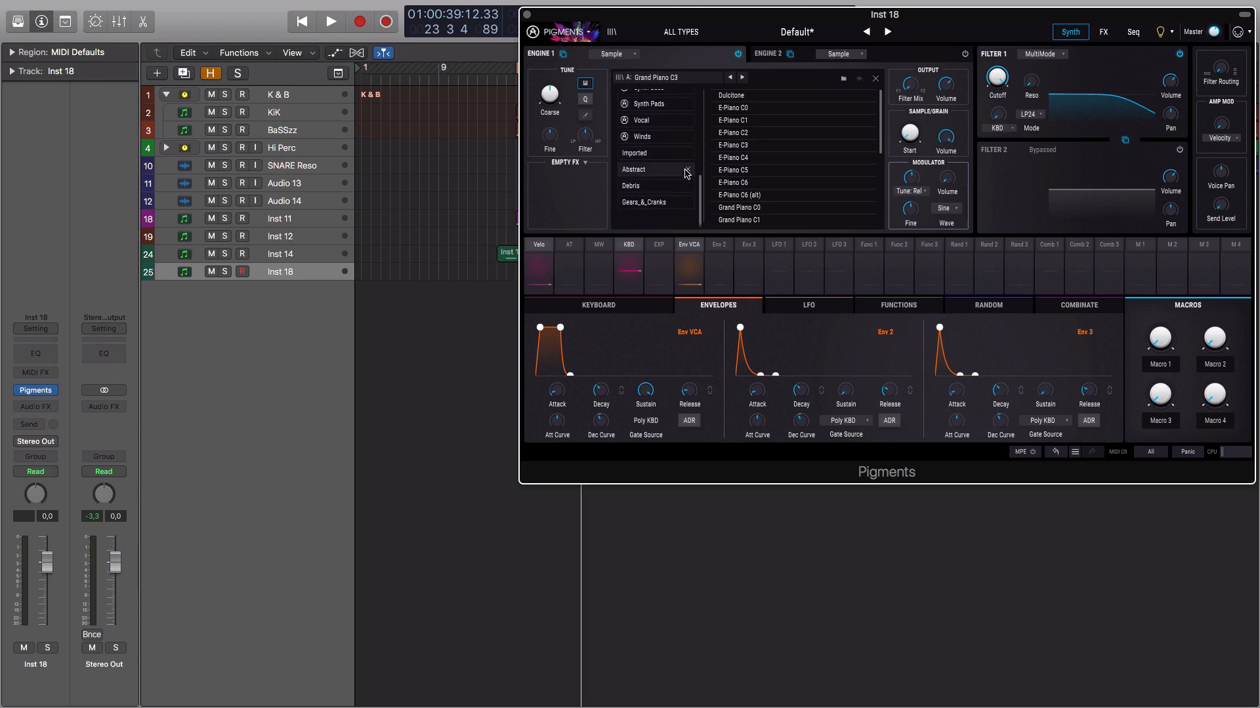
pyautogui.click(660, 187)
pyautogui.click(764, 119)
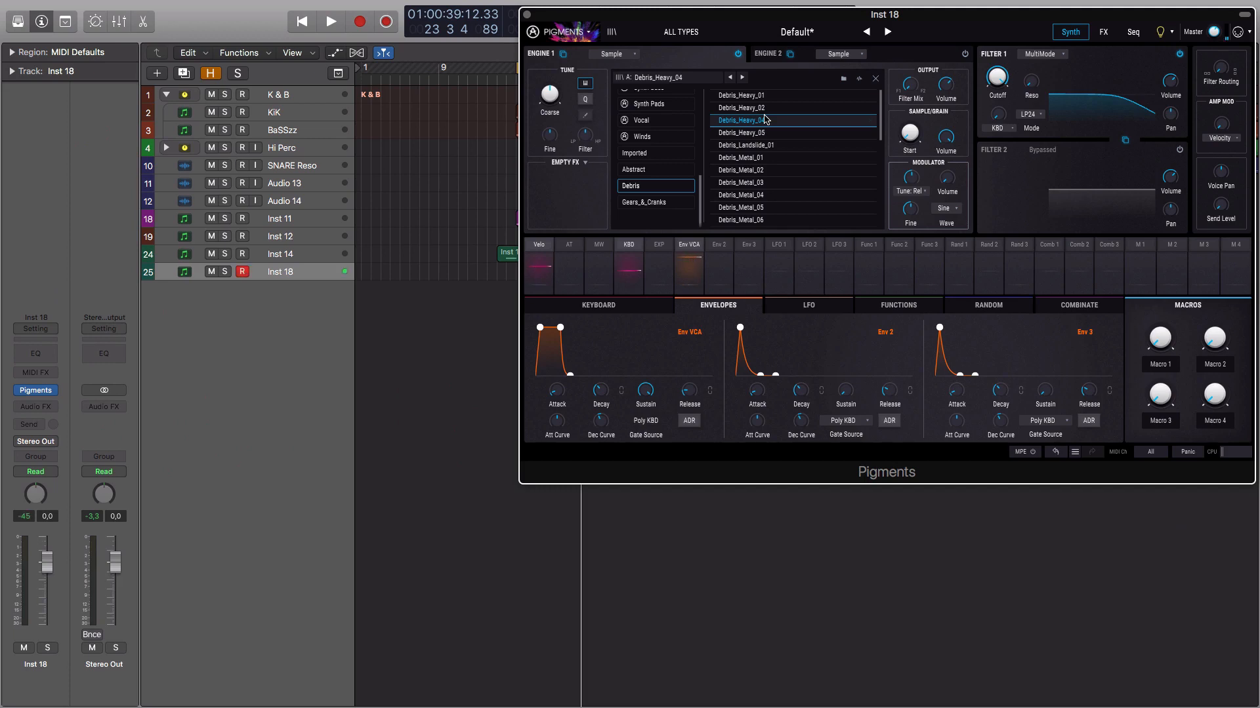
pyautogui.click(776, 136)
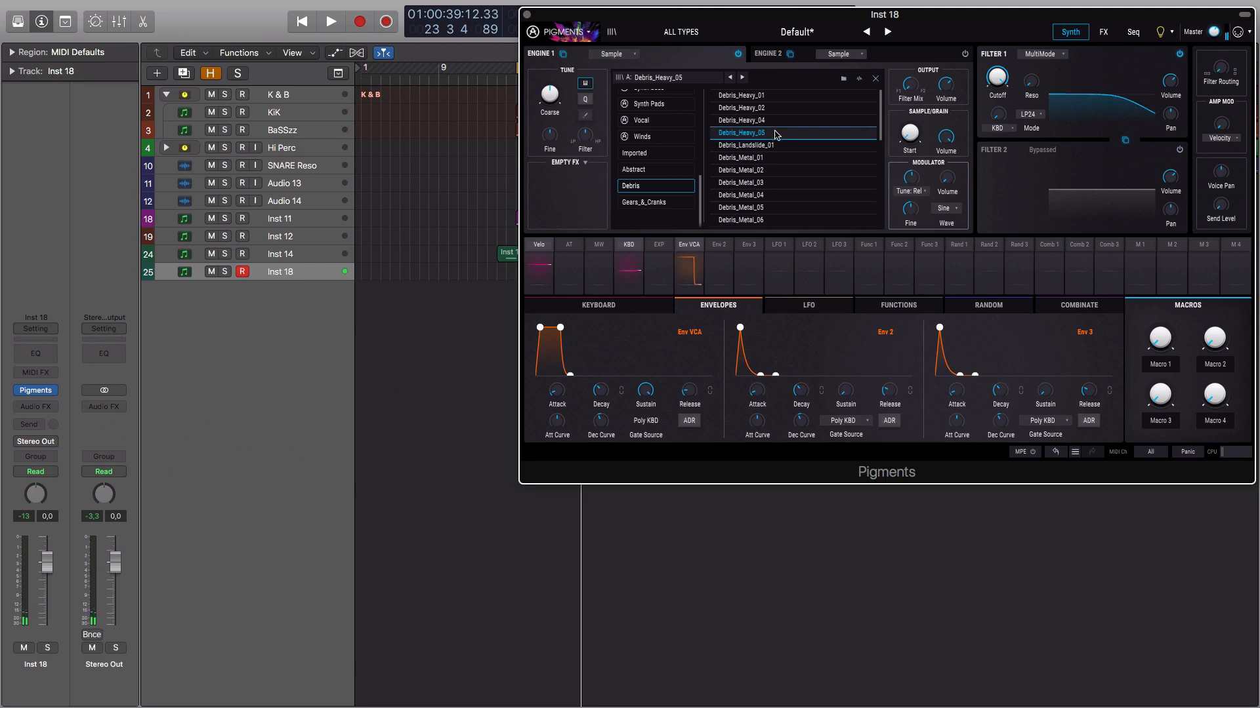
pyautogui.click(776, 110)
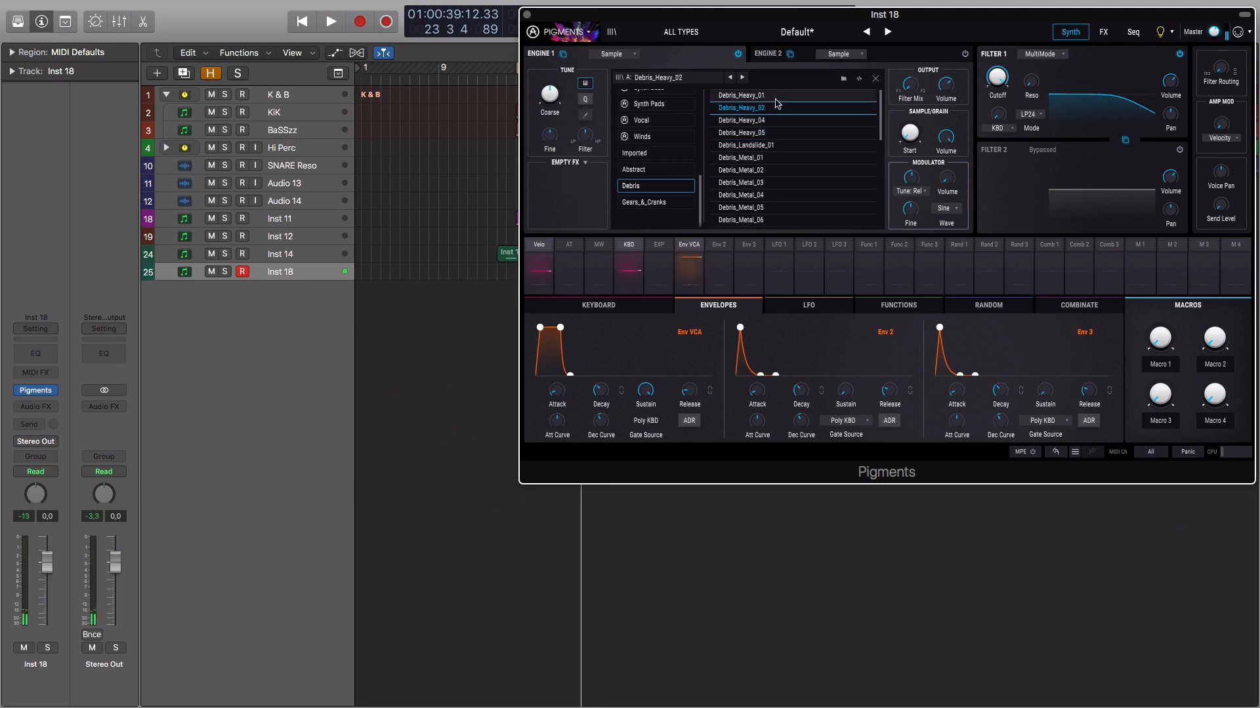
pyautogui.click(776, 96)
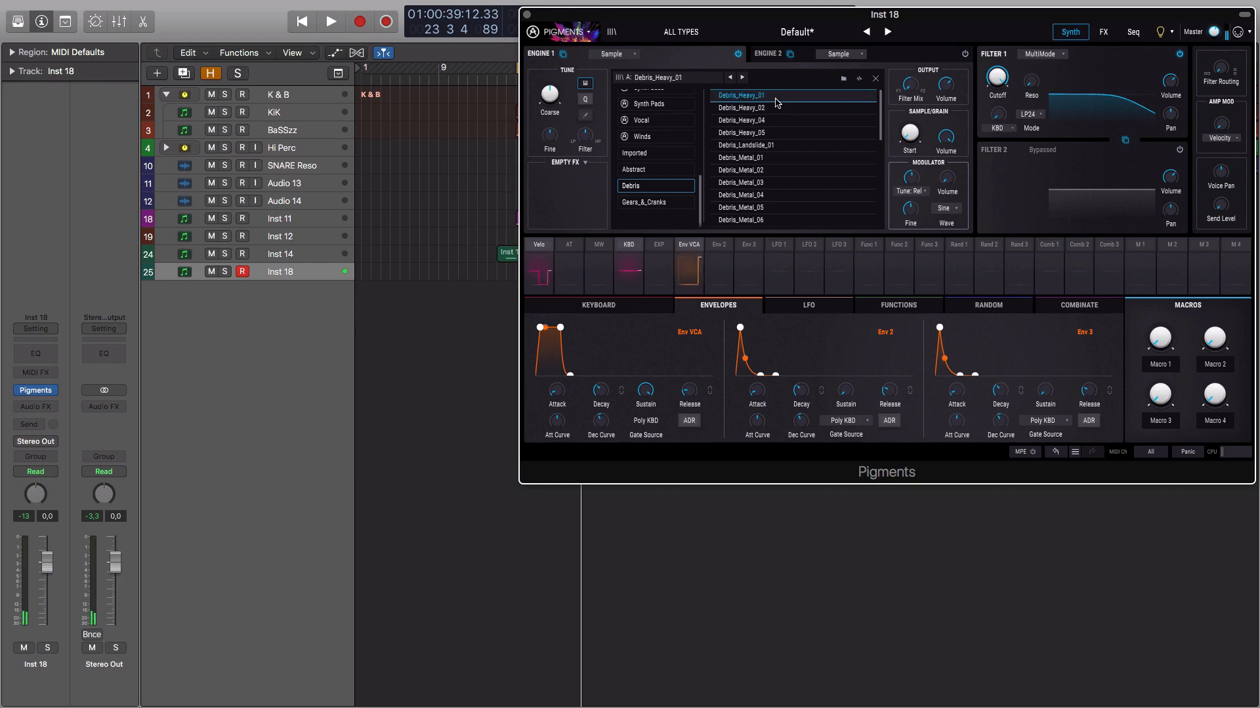
pyautogui.click(781, 133)
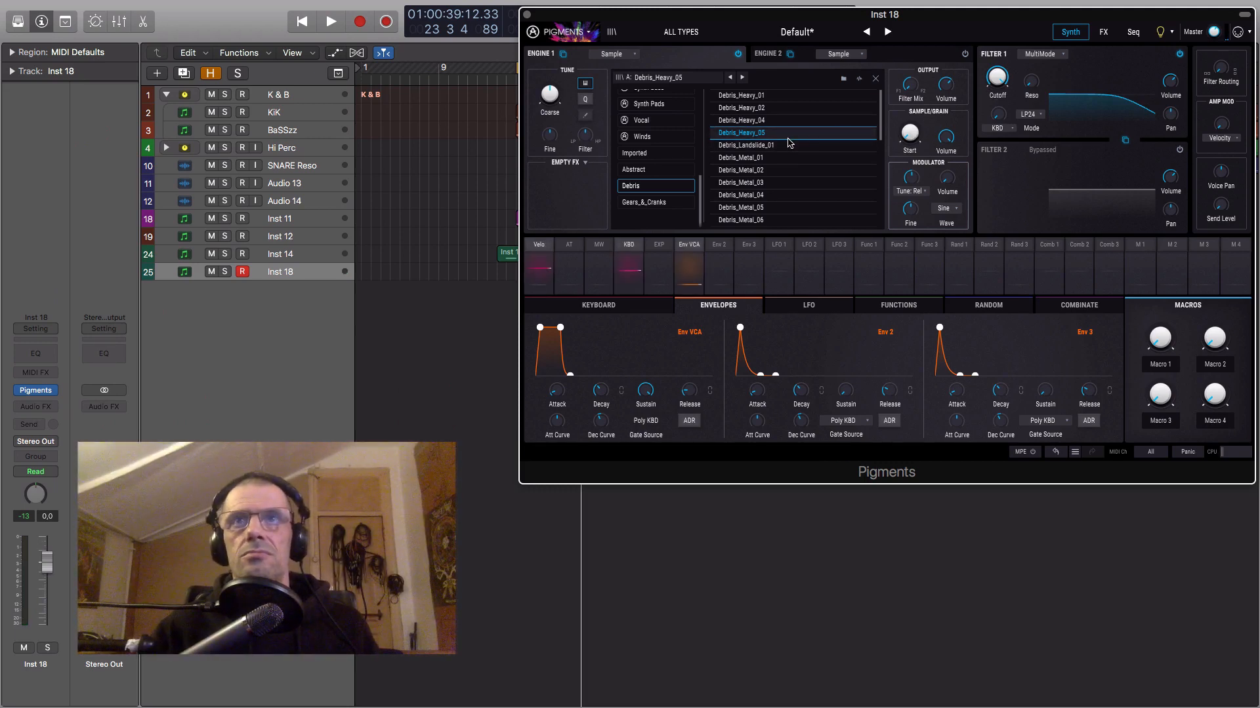
pyautogui.click(876, 78)
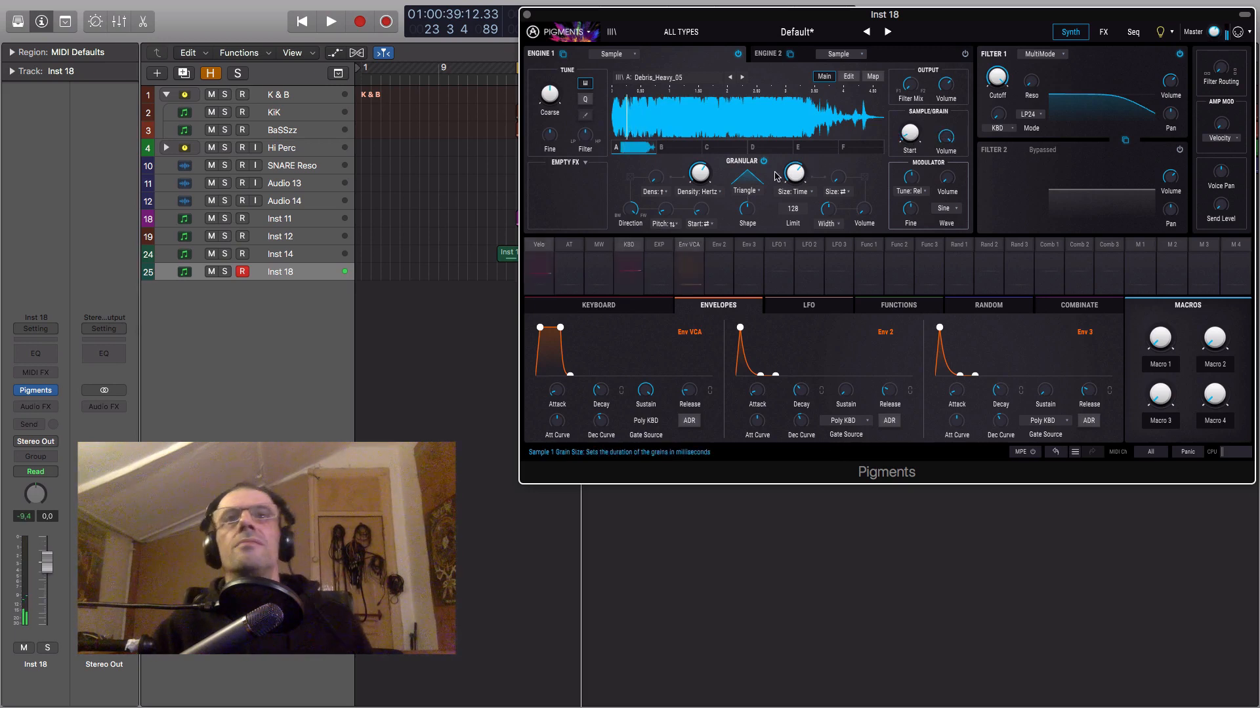
# Step: Switch Engine 1's grain density to tempo sync at 1/32 and set the grain envelope shape to 0.00
pyautogui.click(714, 194)
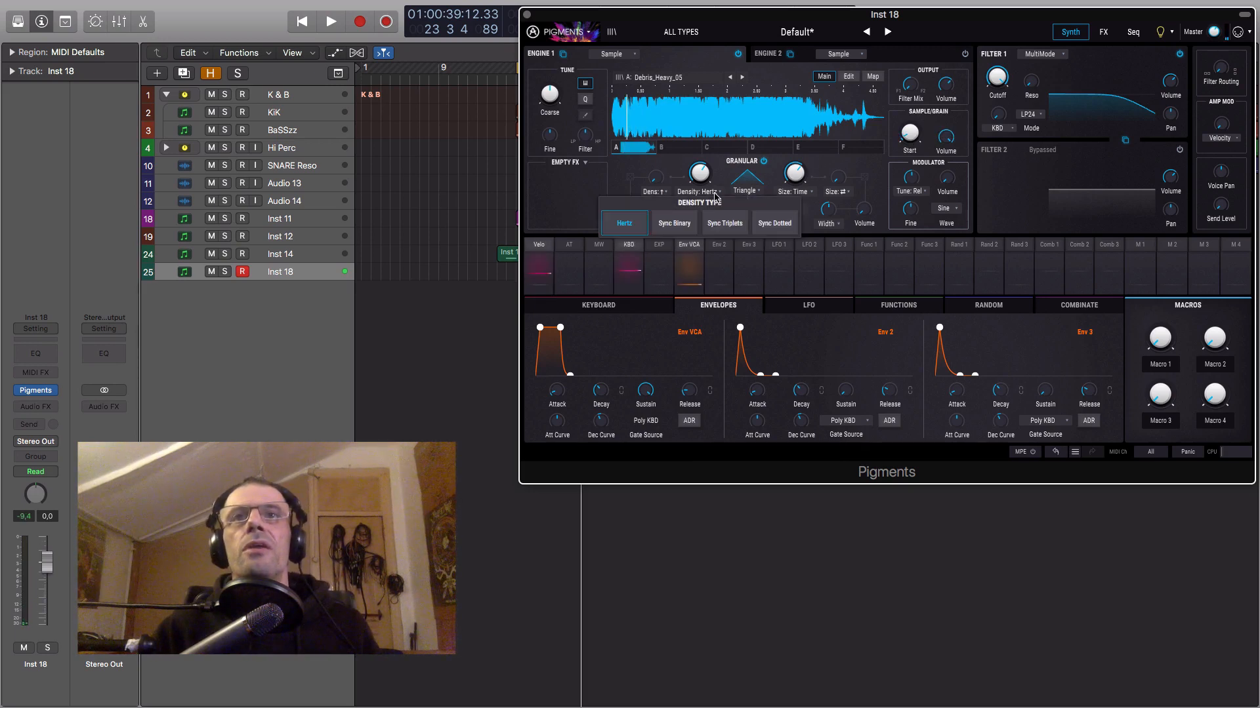
pyautogui.click(716, 184)
pyautogui.click(712, 194)
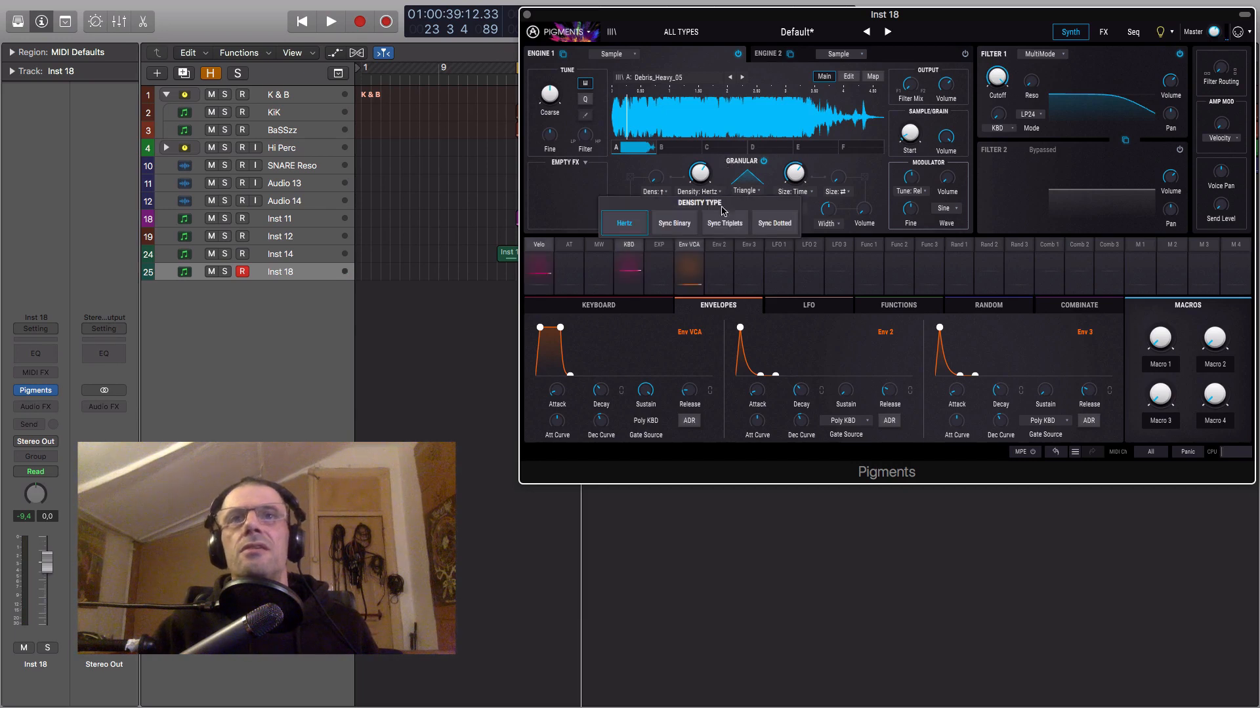
pyautogui.click(711, 213)
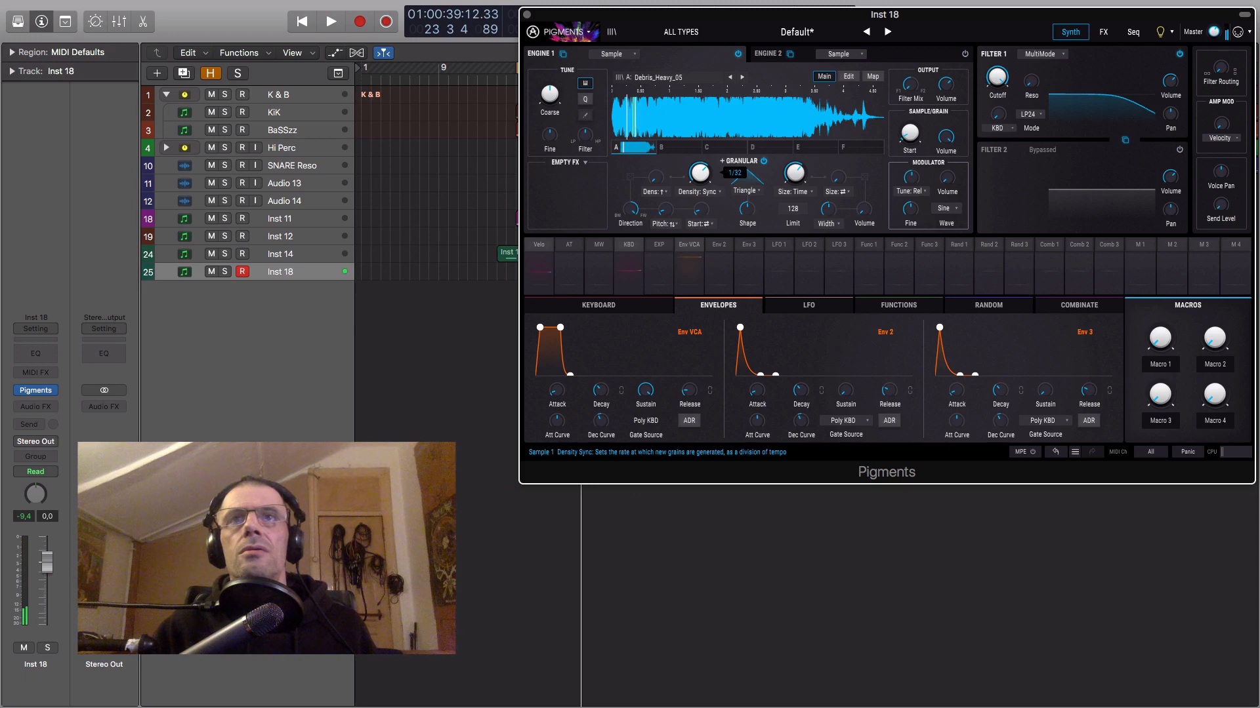
pyautogui.moveTo(759, 202)
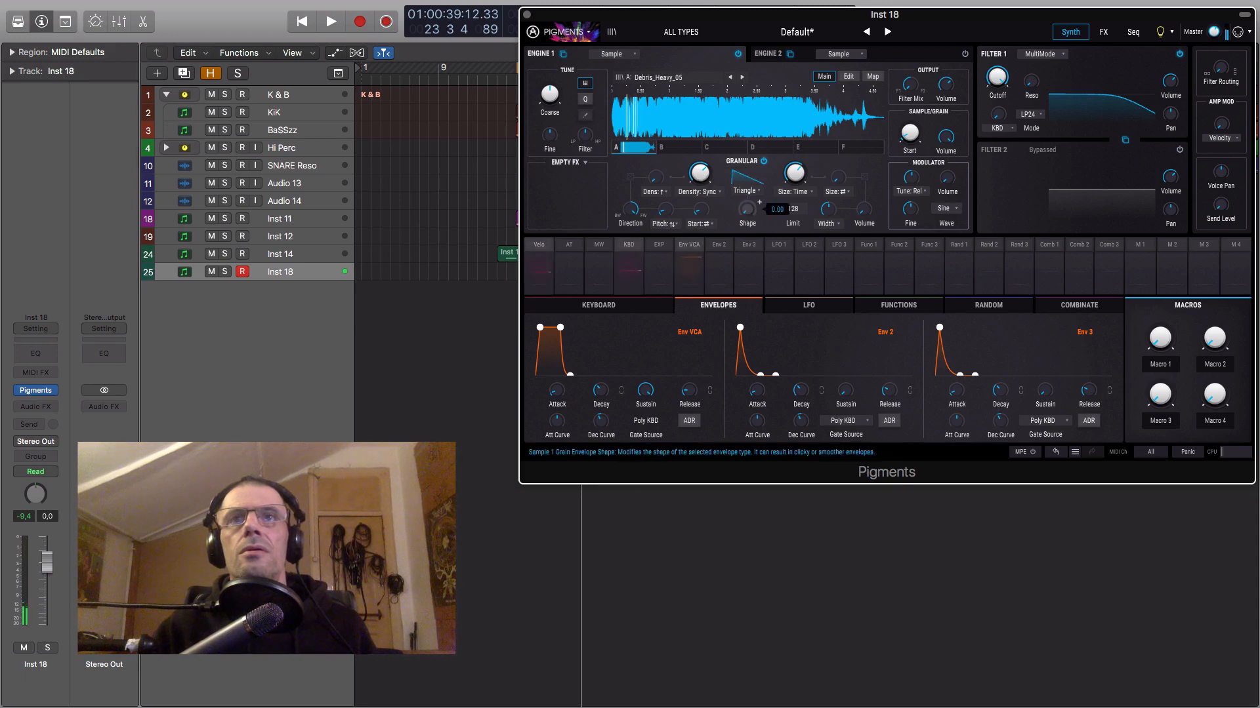
pyautogui.moveTo(814, 160)
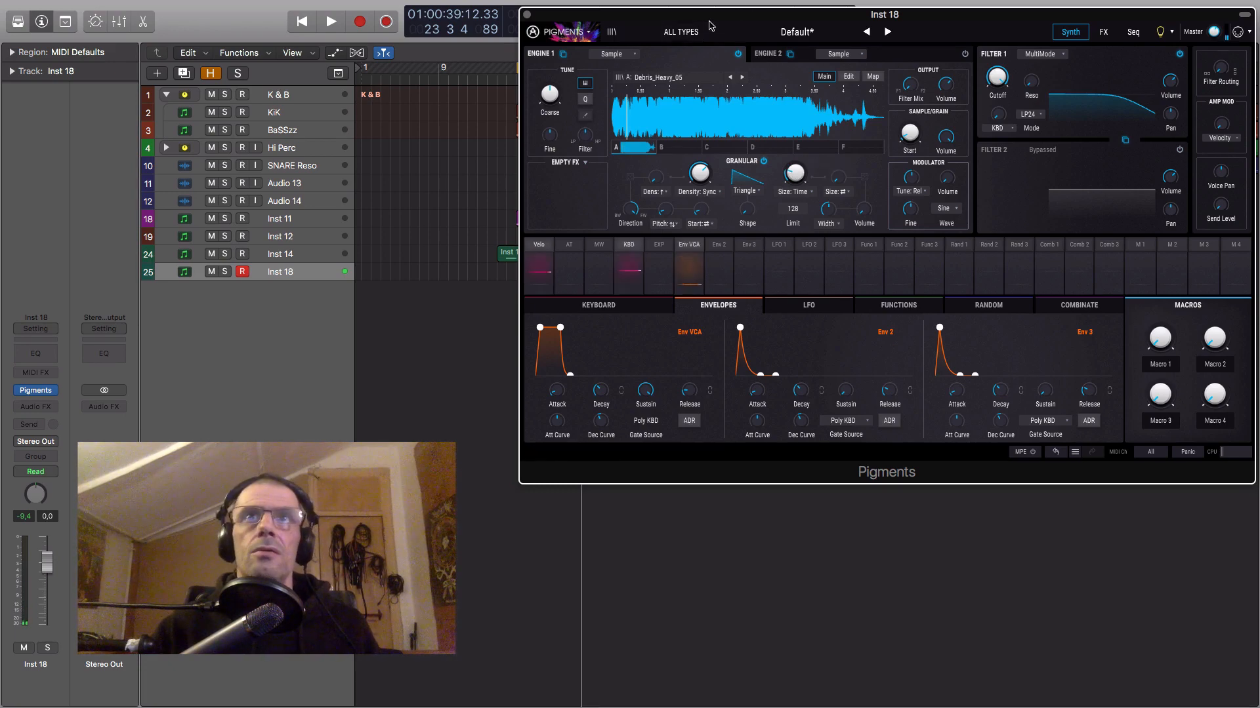
# Step: With the track playing, lower the Filter 1 cutoff to about 1742 Hz and set the filter mode to BP24
pyautogui.moveTo(734, 23); pyautogui.dragTo(706, 202)
pyautogui.moveTo(902, 324)
pyautogui.press('space')
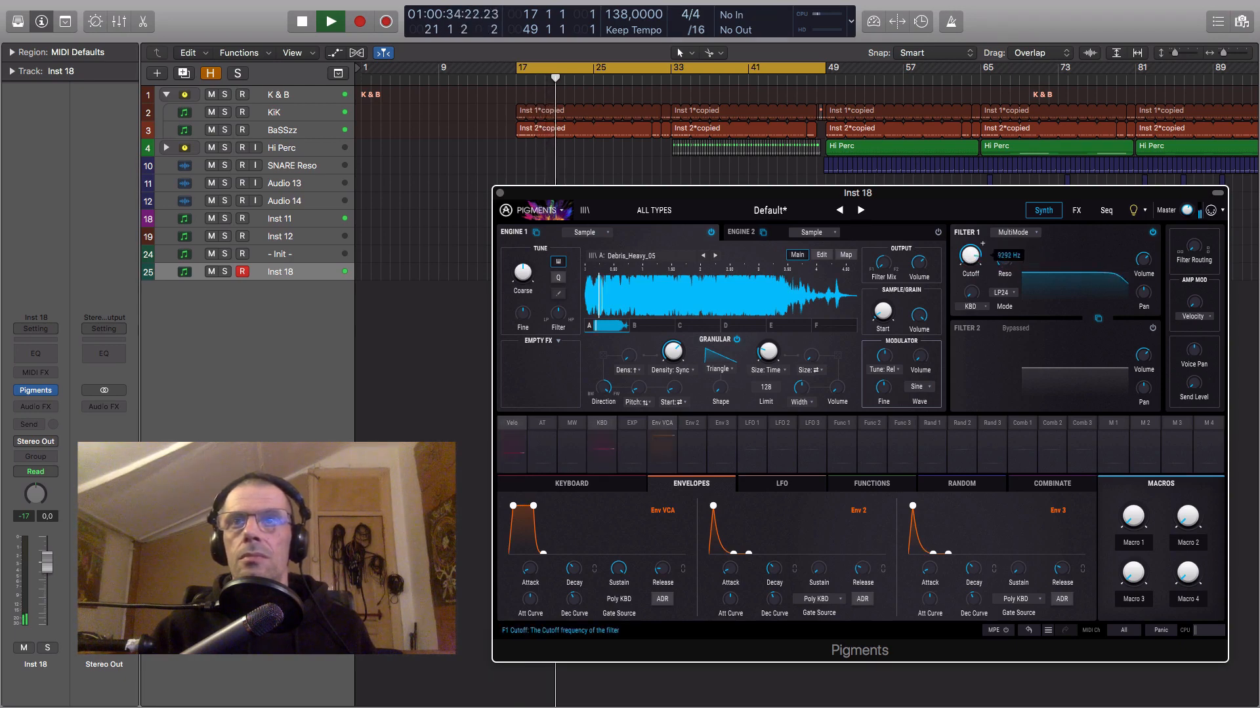
pyautogui.moveTo(969, 268); pyautogui.dragTo(1014, 295)
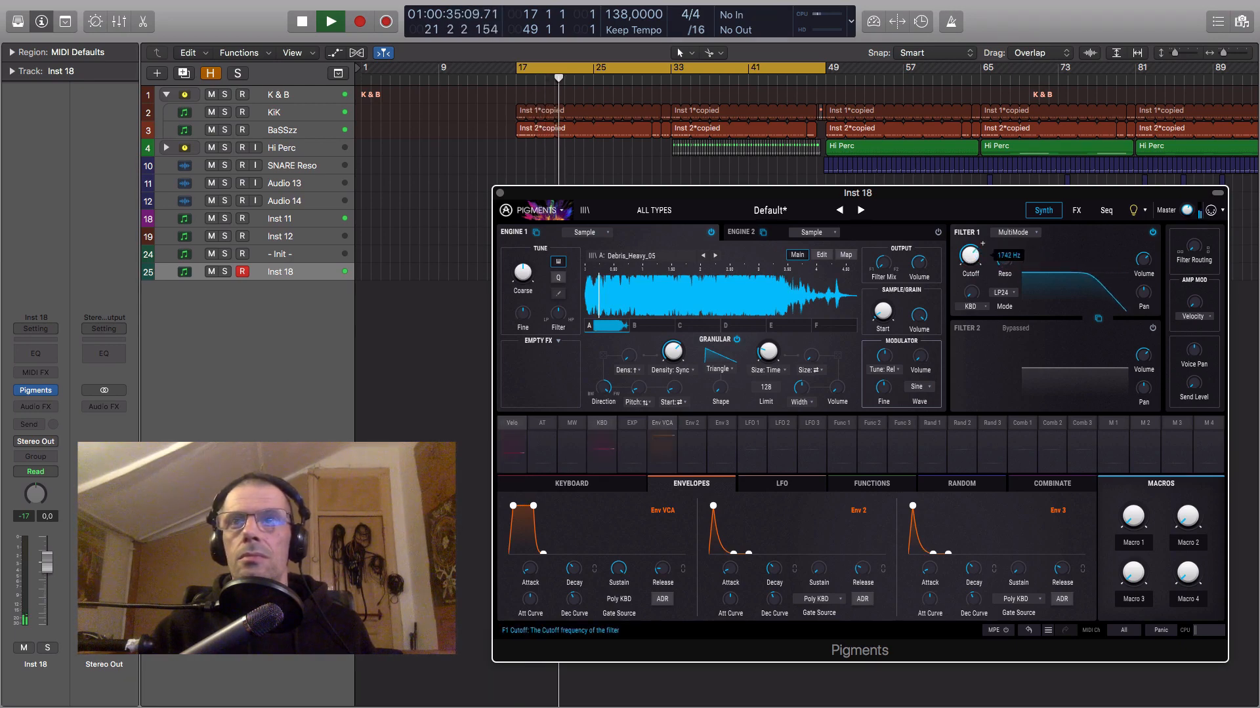
pyautogui.click(1014, 296)
pyautogui.click(1043, 387)
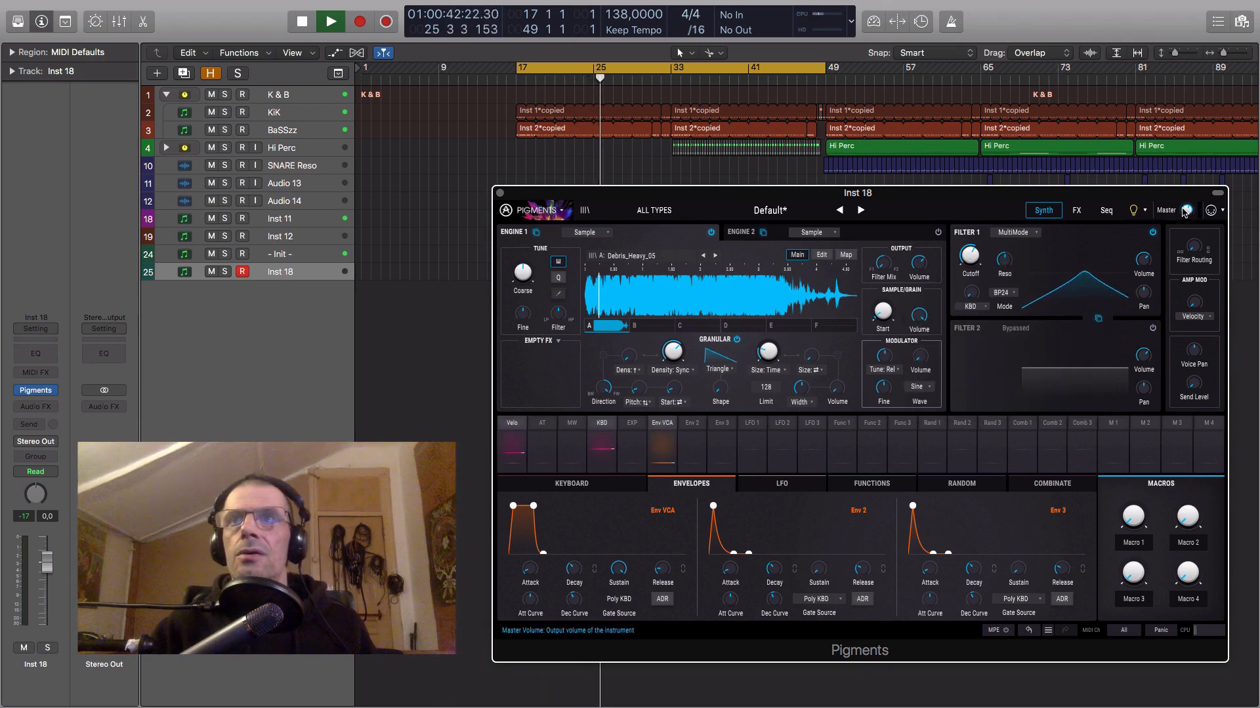
# Step: Stop playback, open the MIDI learn setup for the Filter 1 cutoff and master volume, and leave learn mode
pyautogui.moveTo(885, 194); pyautogui.dragTo(852, 174)
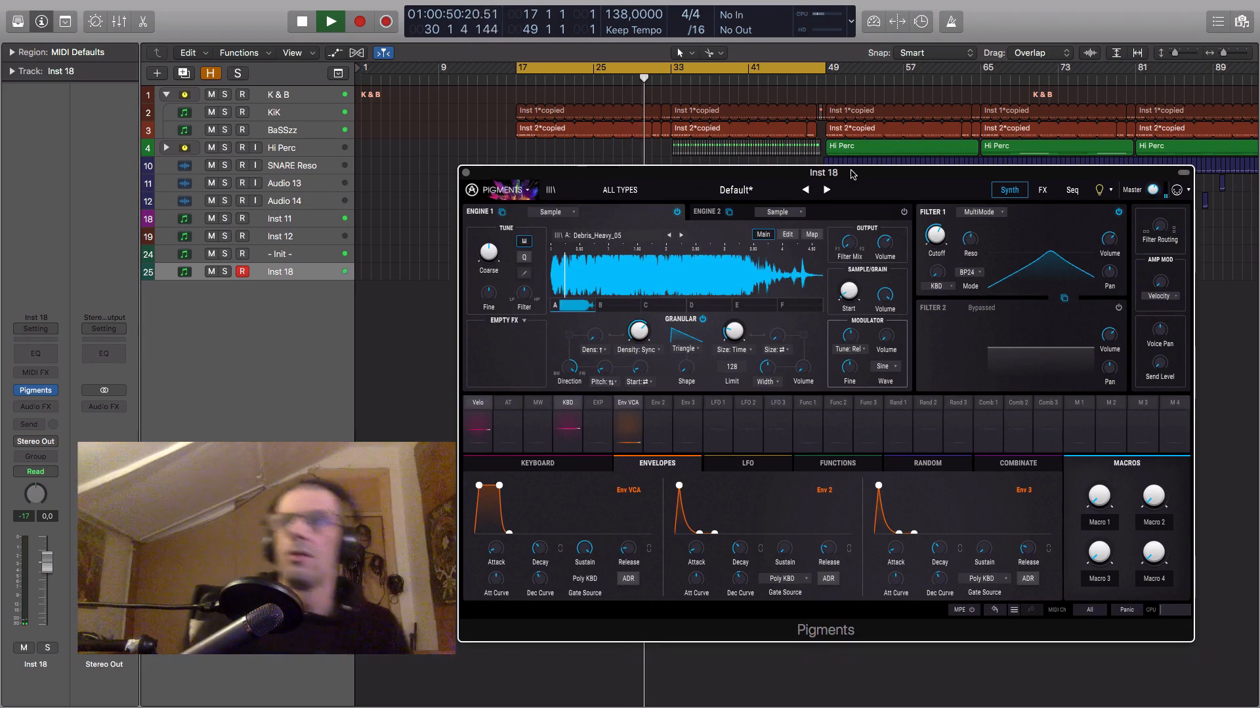
pyautogui.press('space')
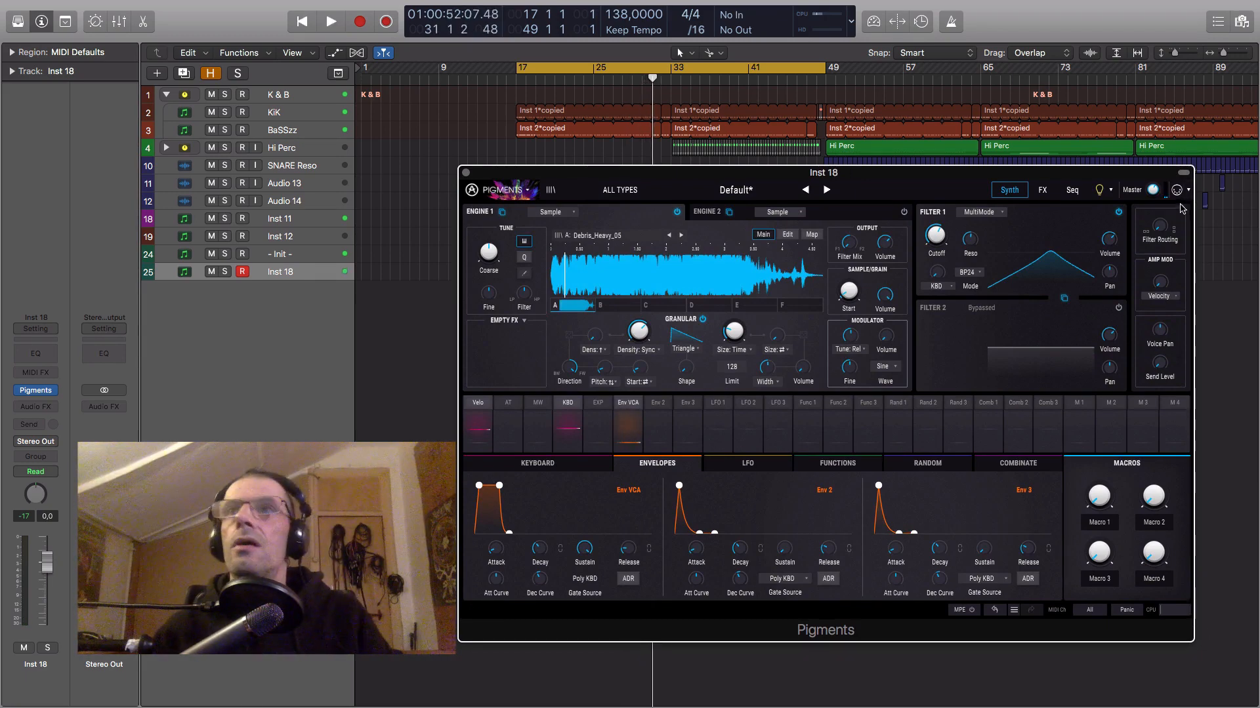
pyautogui.click(1177, 190)
pyautogui.click(938, 236)
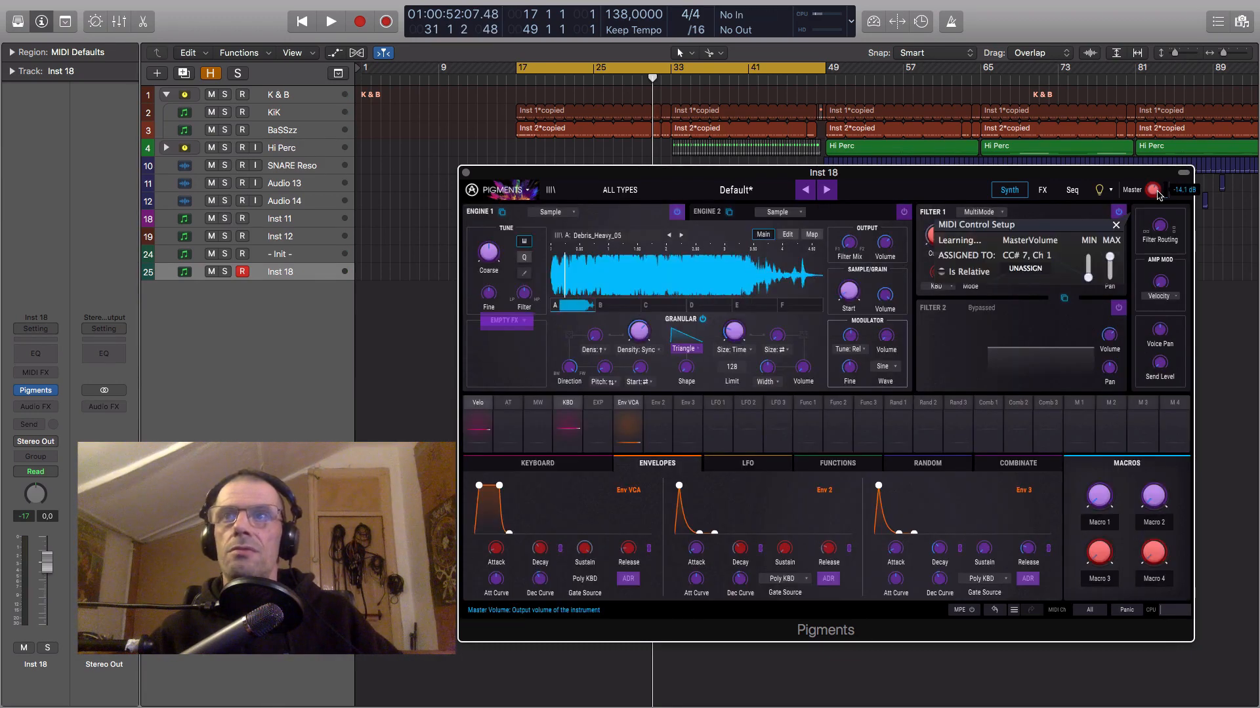
pyautogui.click(1177, 191)
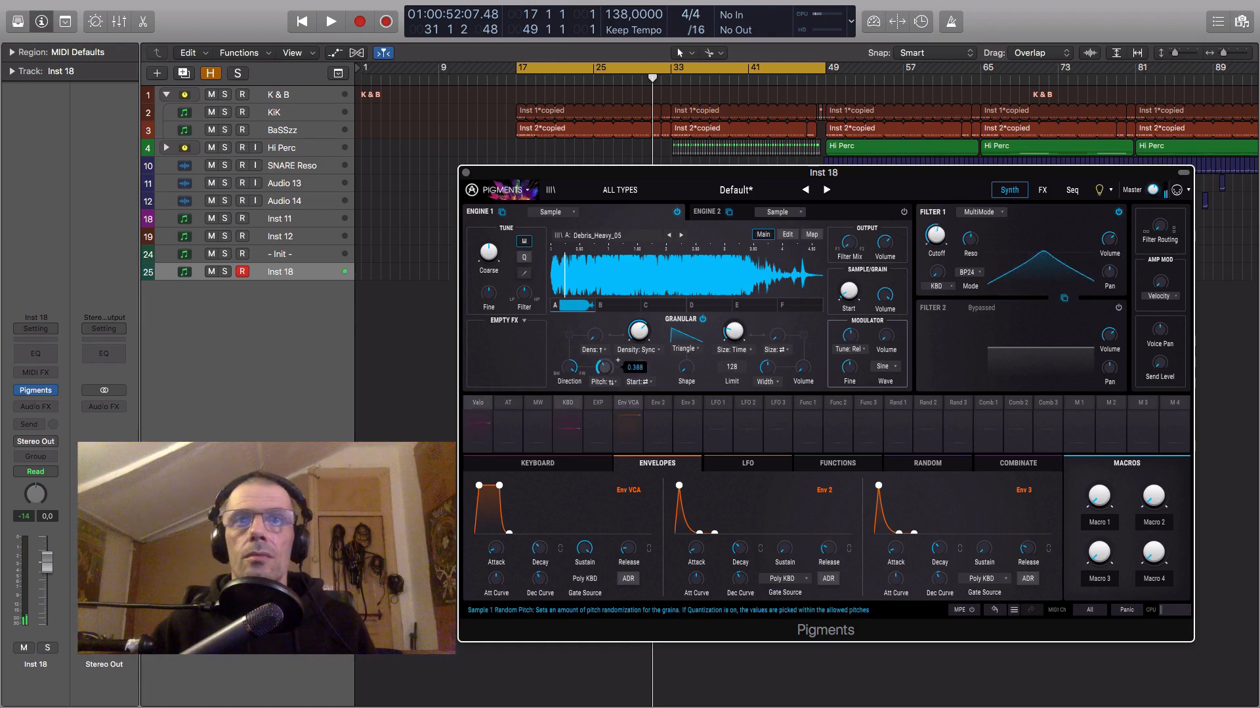
# Step: Adjust the random grain pitch, set the grain size to about 12.8 ms, and lengthen the Env VCA release
pyautogui.moveTo(604, 367); pyautogui.dragTo(605, 373)
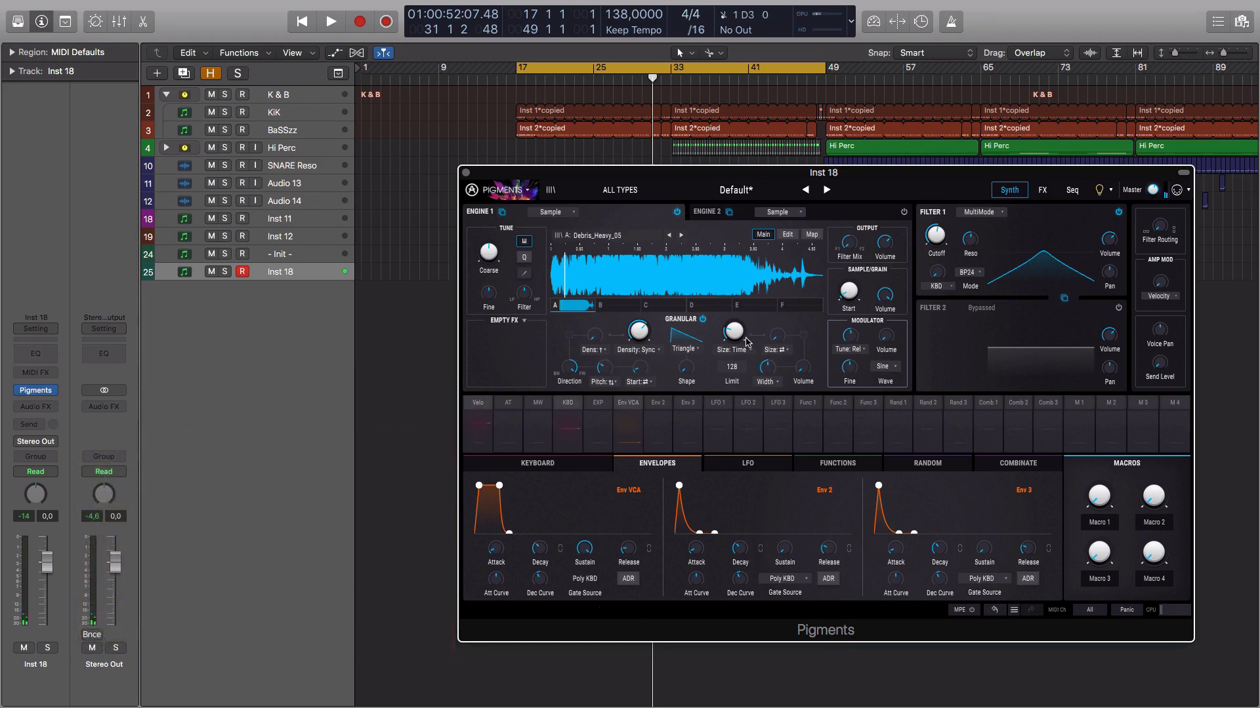
pyautogui.moveTo(735, 338)
pyautogui.moveTo(734, 331); pyautogui.dragTo(734, 338)
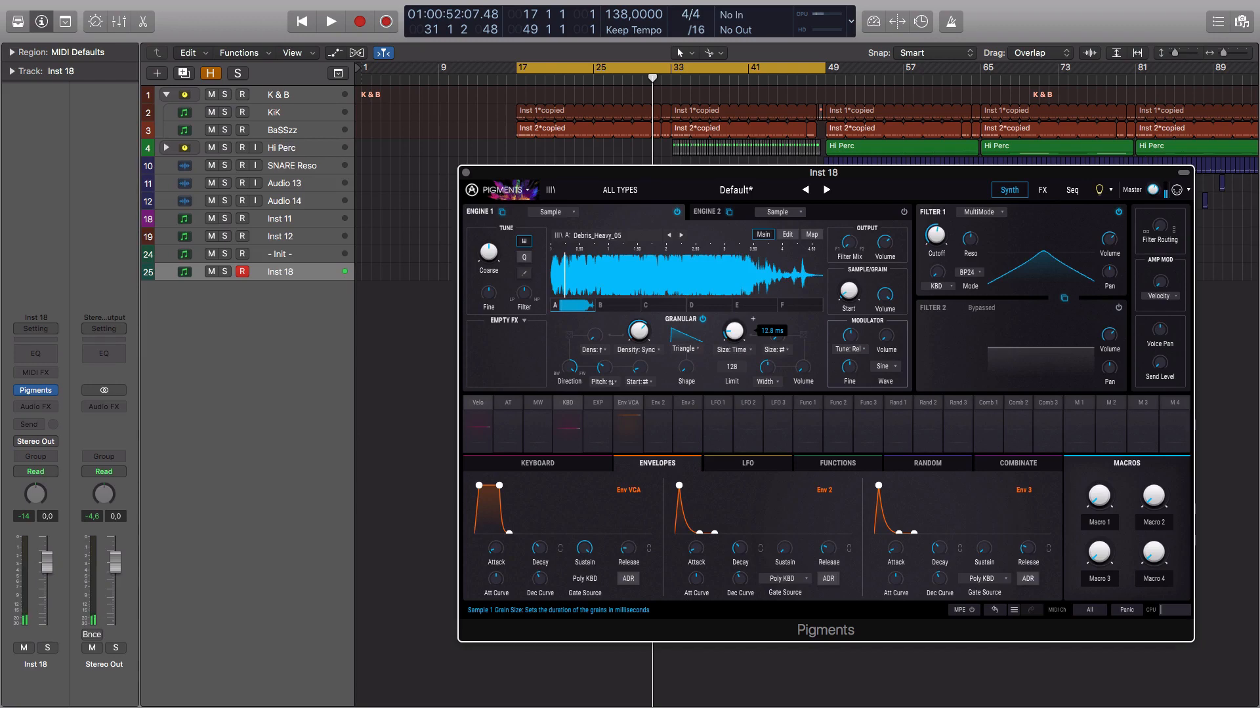
pyautogui.moveTo(629, 553)
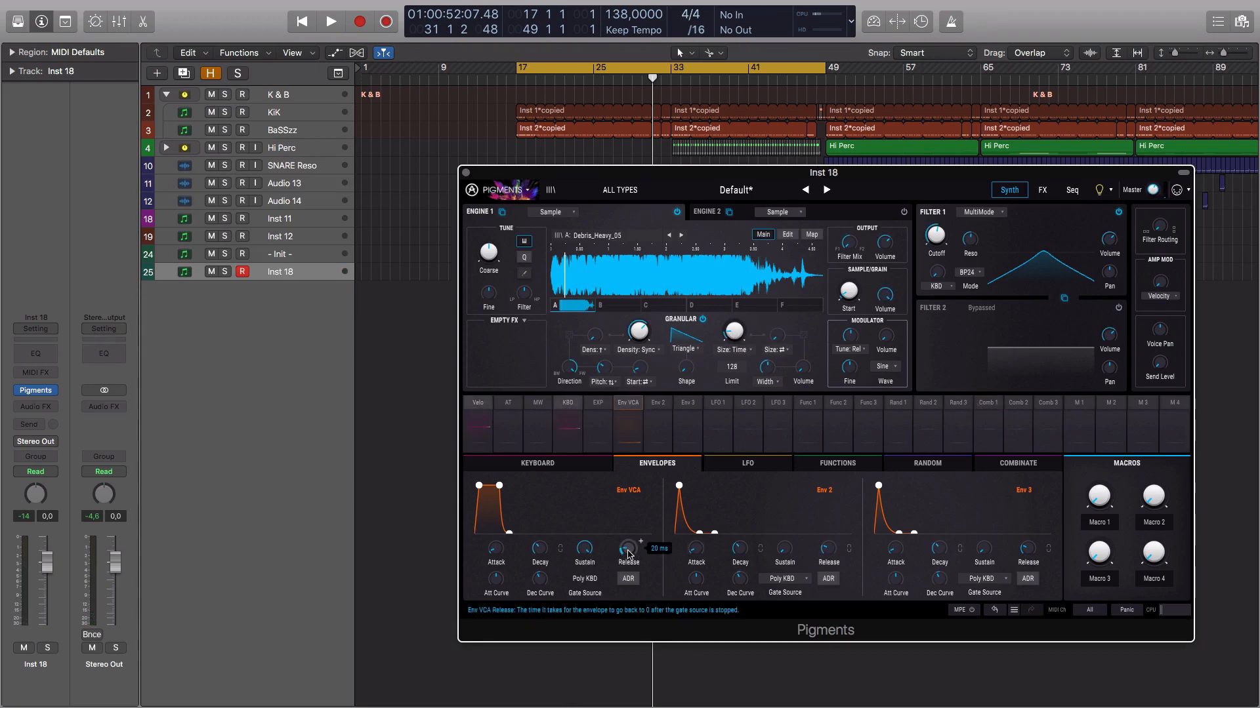
pyautogui.moveTo(628, 550); pyautogui.dragTo(629, 535)
pyautogui.moveTo(852, 299)
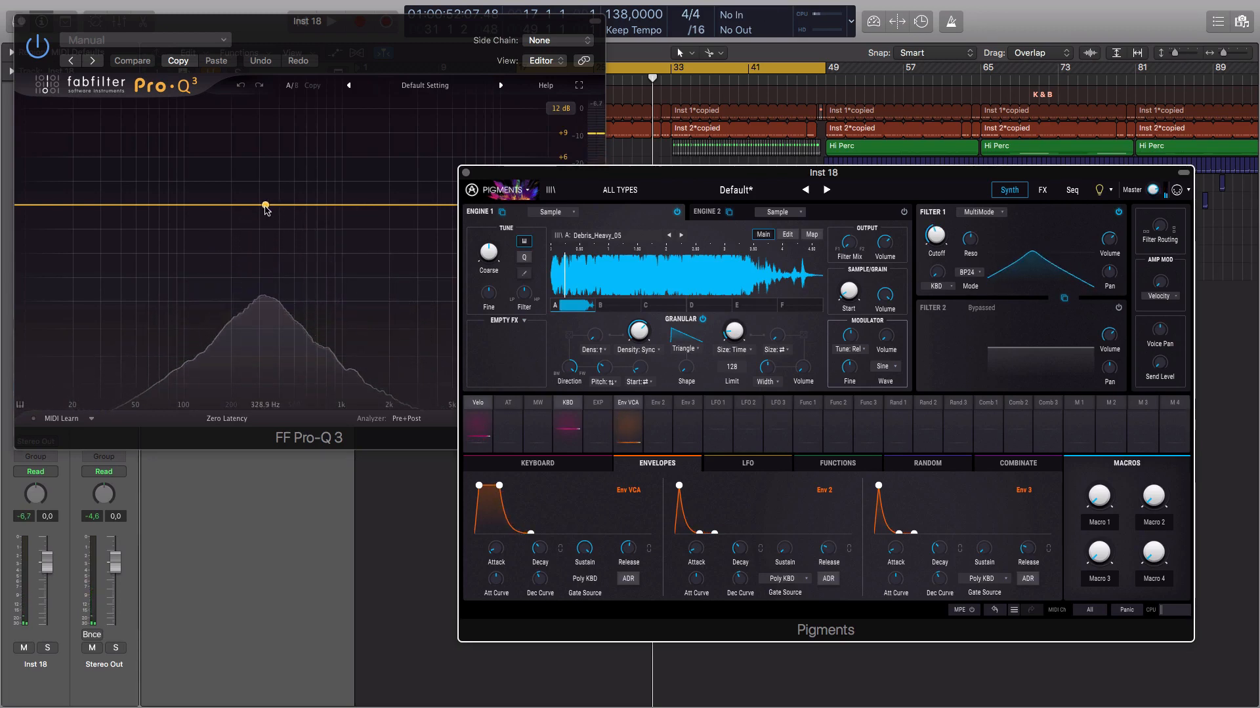
# Step: Add a band at about 329 Hz in Pro-Q 3 on Inst 18 and change its shape to Low Cut
pyautogui.click(269, 207)
pyautogui.click(266, 206)
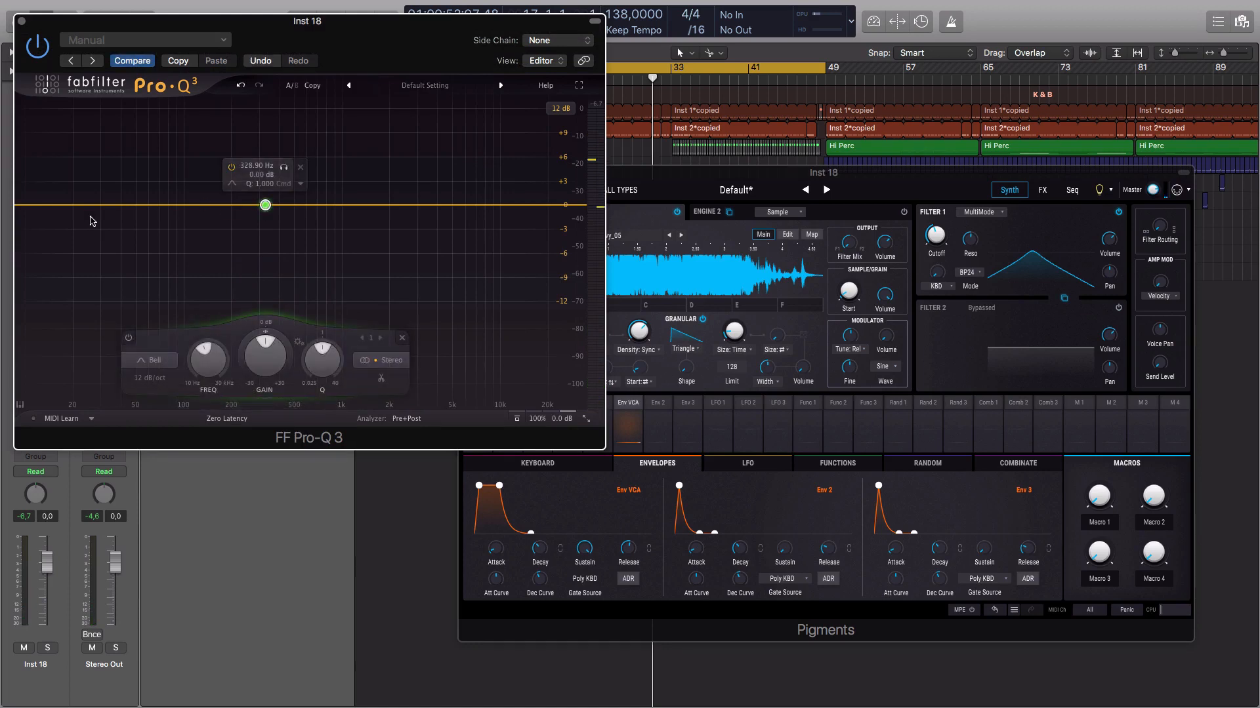
pyautogui.click(231, 184)
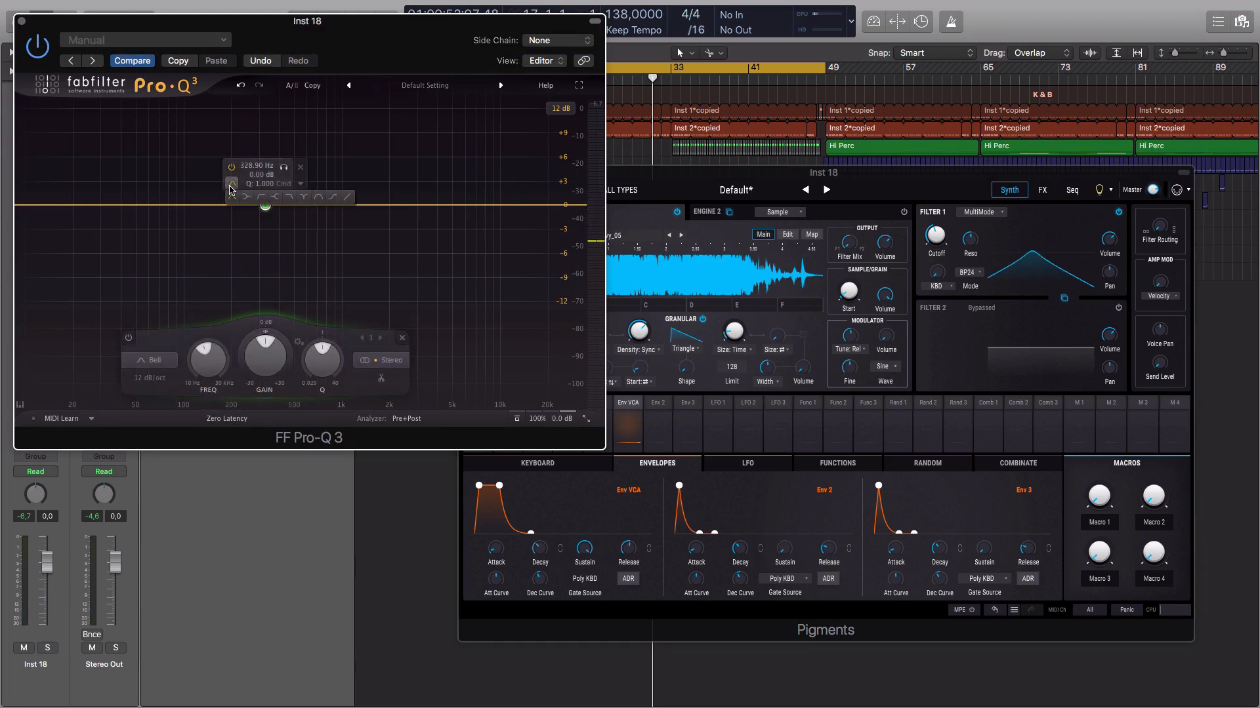
pyautogui.click(246, 197)
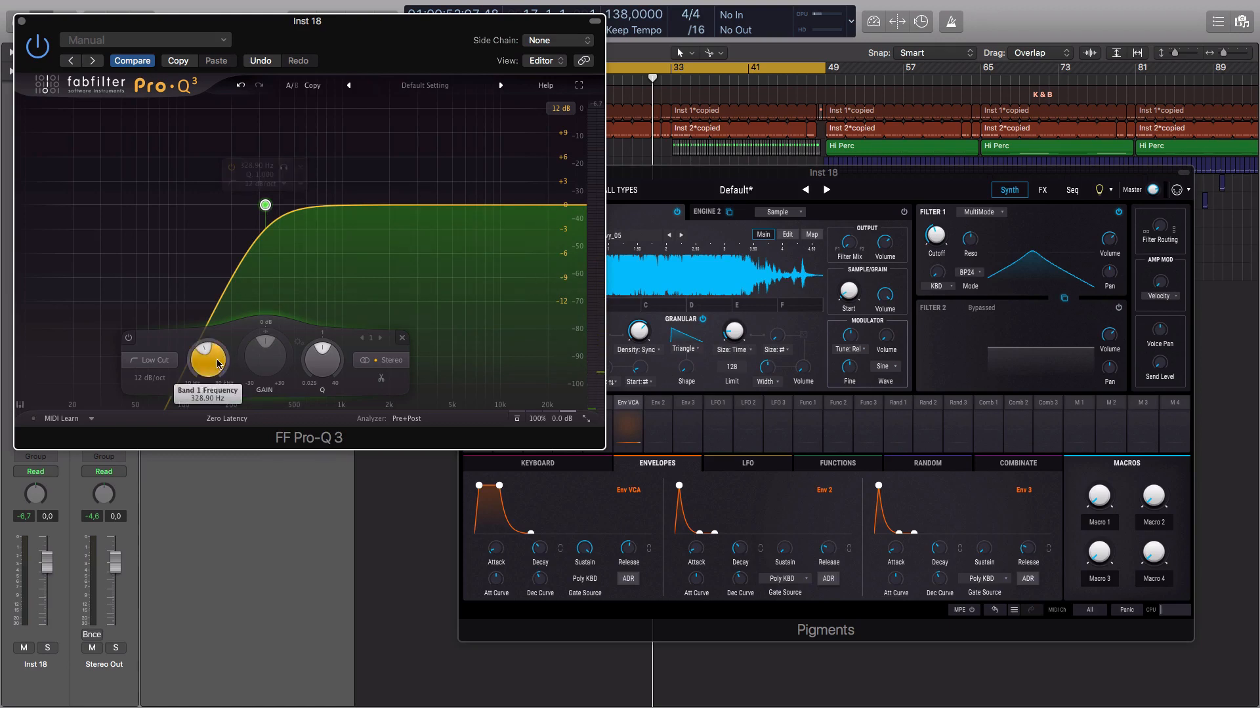
# Step: Raise the low cut frequency in Pro-Q 3 to between 500 Hz and 1 kHz, and close the EQ
pyautogui.moveTo(211, 358); pyautogui.dragTo(215, 322)
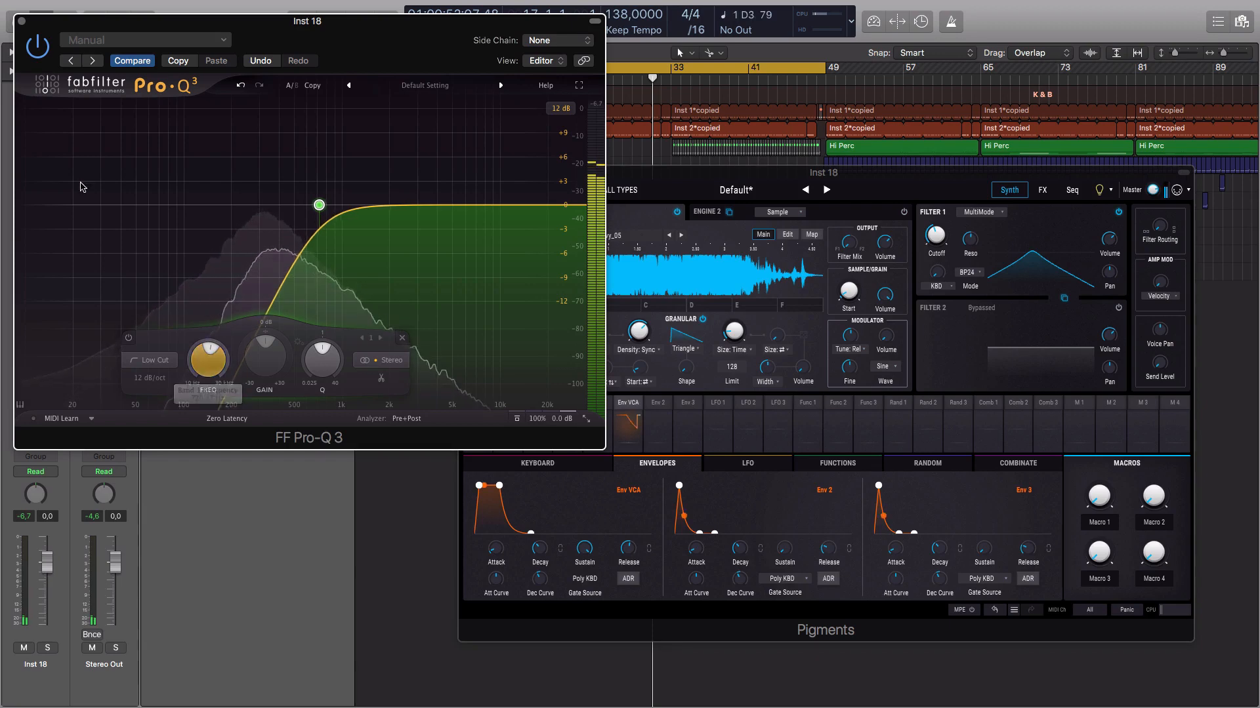
pyautogui.click(21, 22)
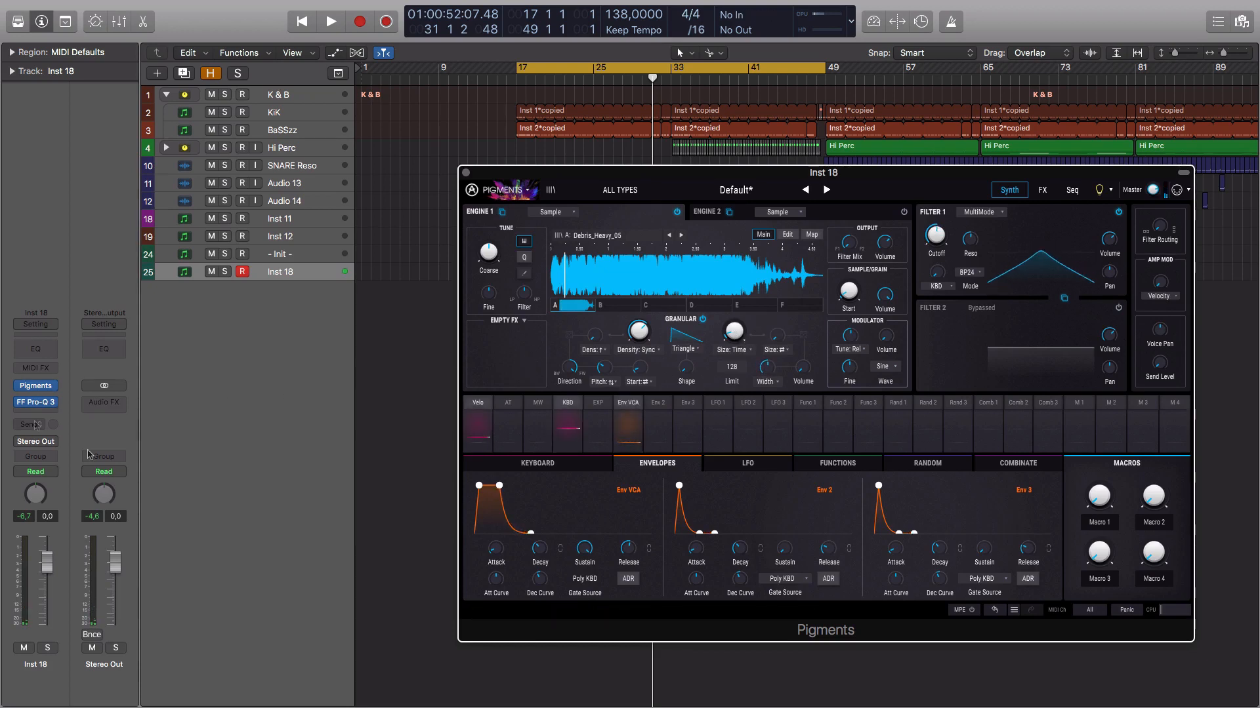
# Step: Add a Stereo Delay after Pro-Q 3 on Inst 18 and set the right delay's note value to 1/4
pyautogui.click(48, 415)
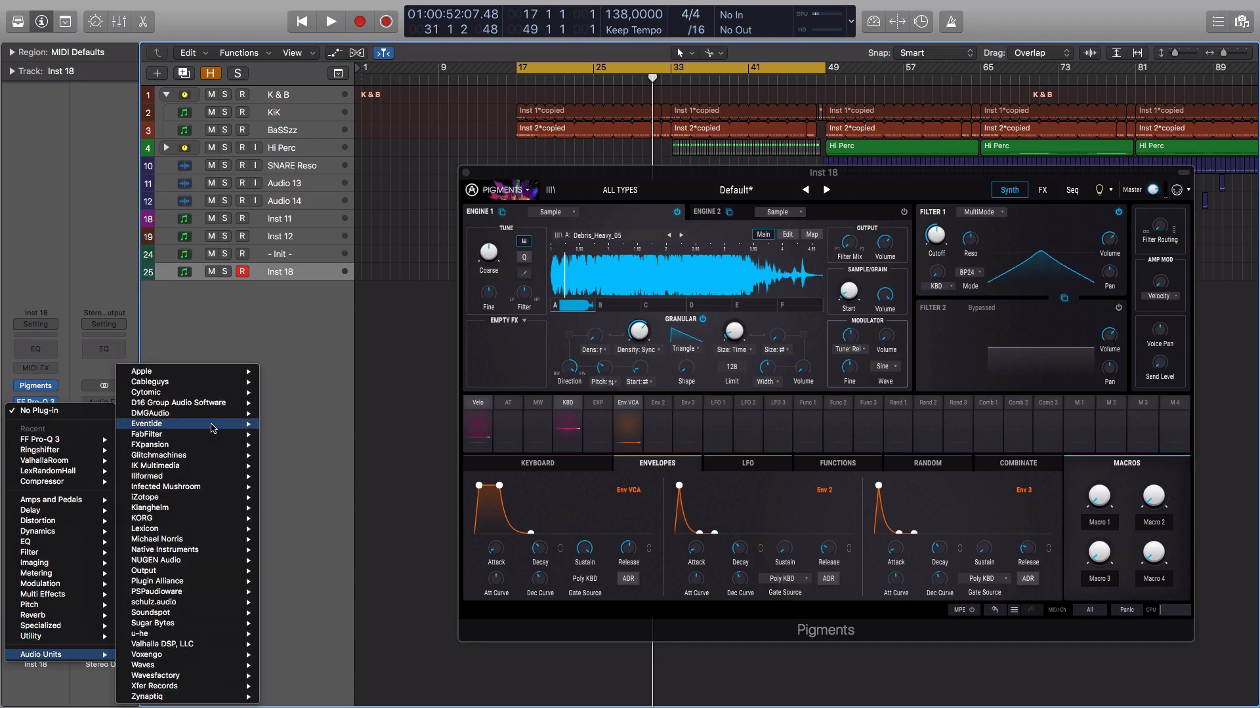
pyautogui.moveTo(78, 484)
pyautogui.moveTo(83, 513)
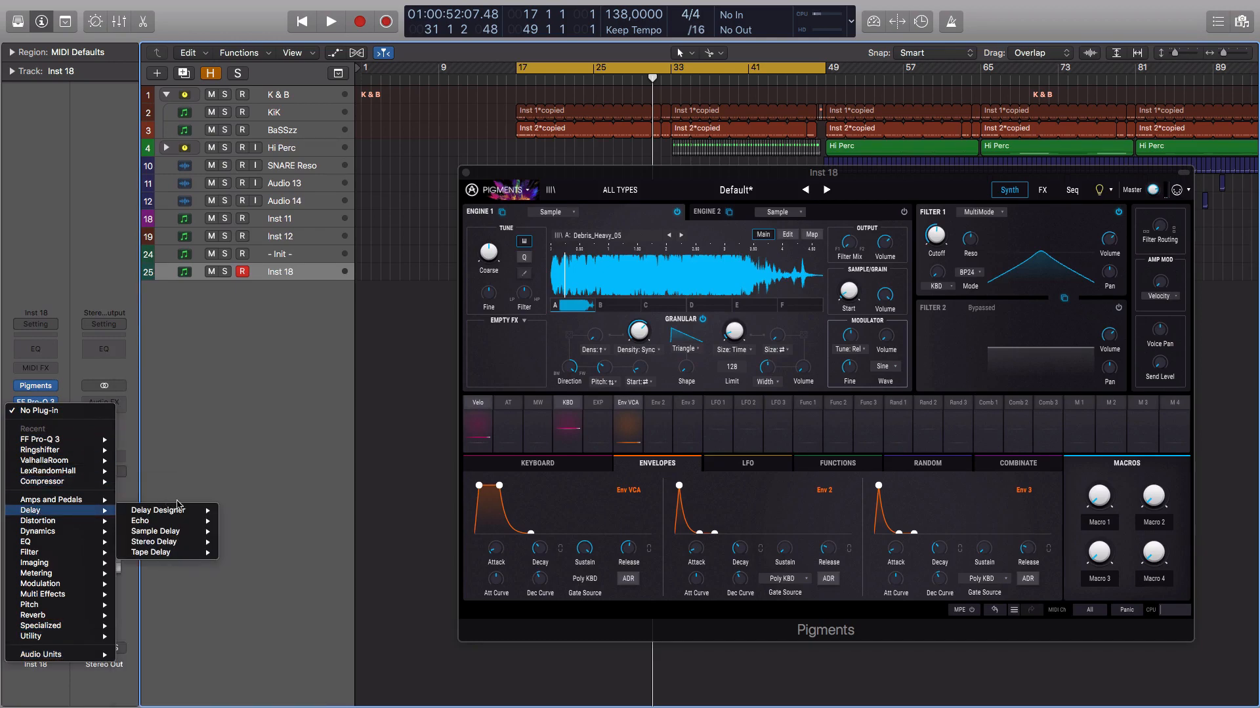
pyautogui.moveTo(193, 542)
pyautogui.click(238, 542)
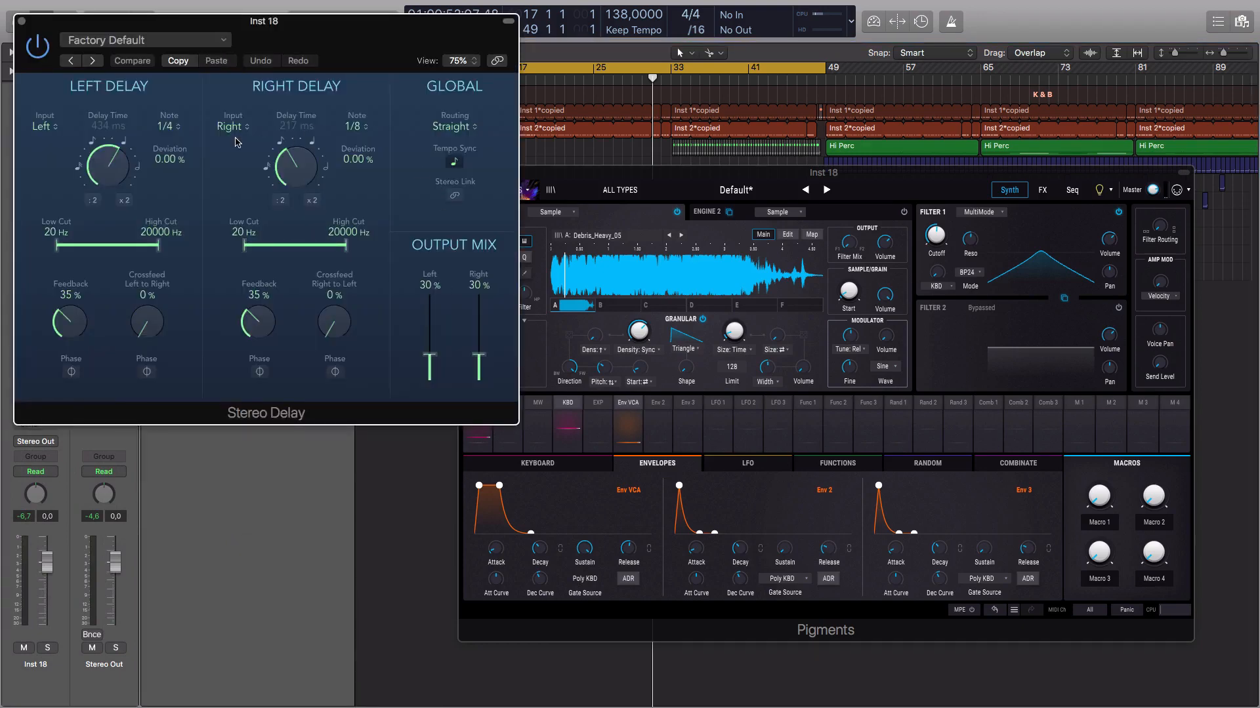
pyautogui.click(355, 126)
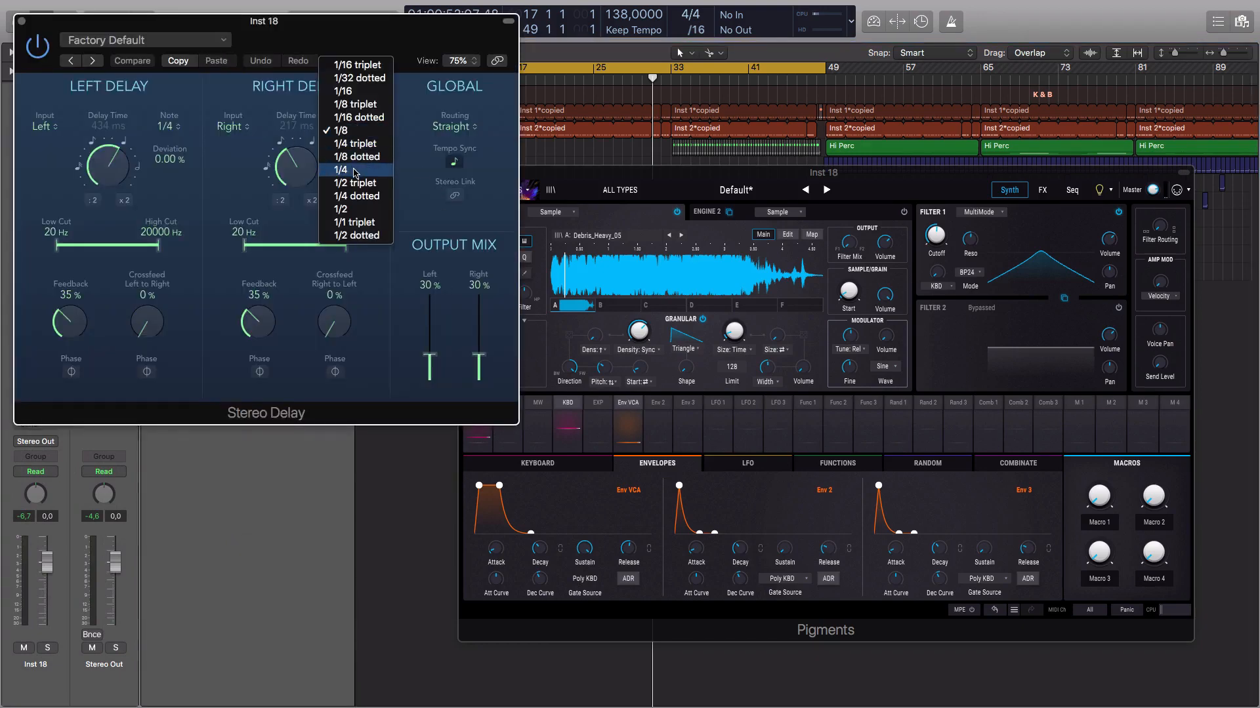
pyautogui.click(355, 169)
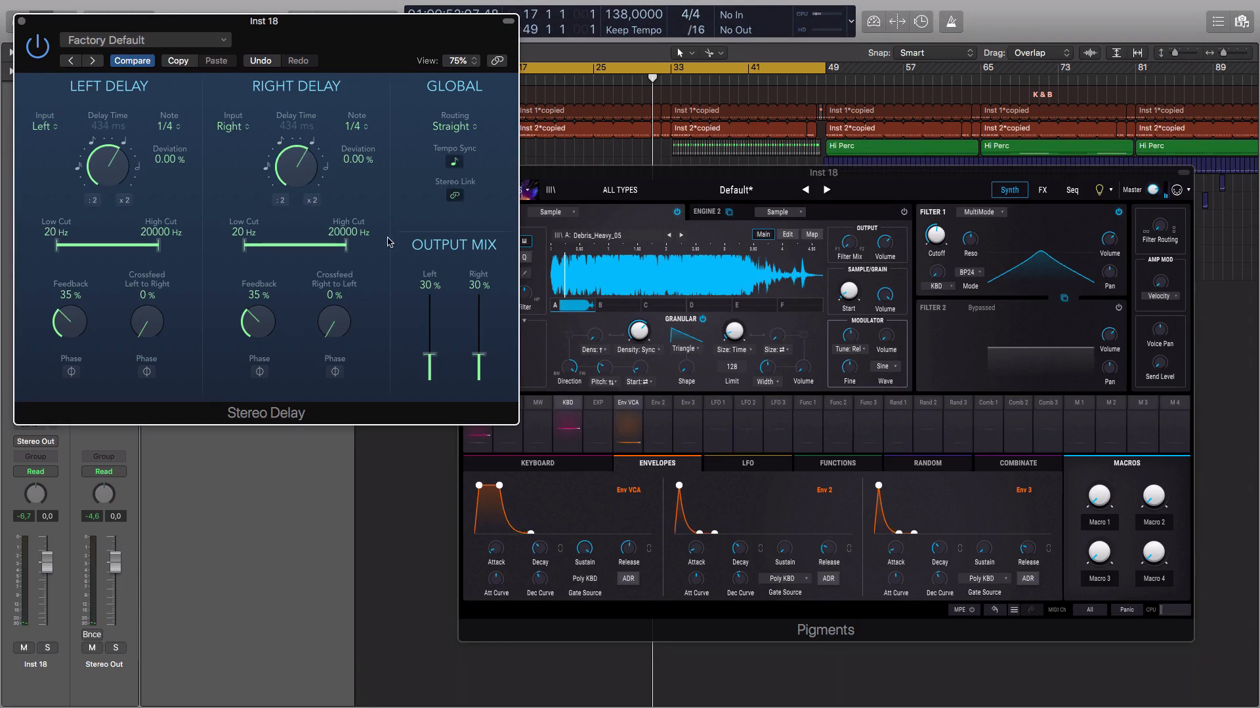
# Step: Set the Stereo Delay's output mix to 46%, feedback to 41% and low cut to 340 Hz on both channels, and close it
pyautogui.moveTo(428, 359); pyautogui.dragTo(429, 339)
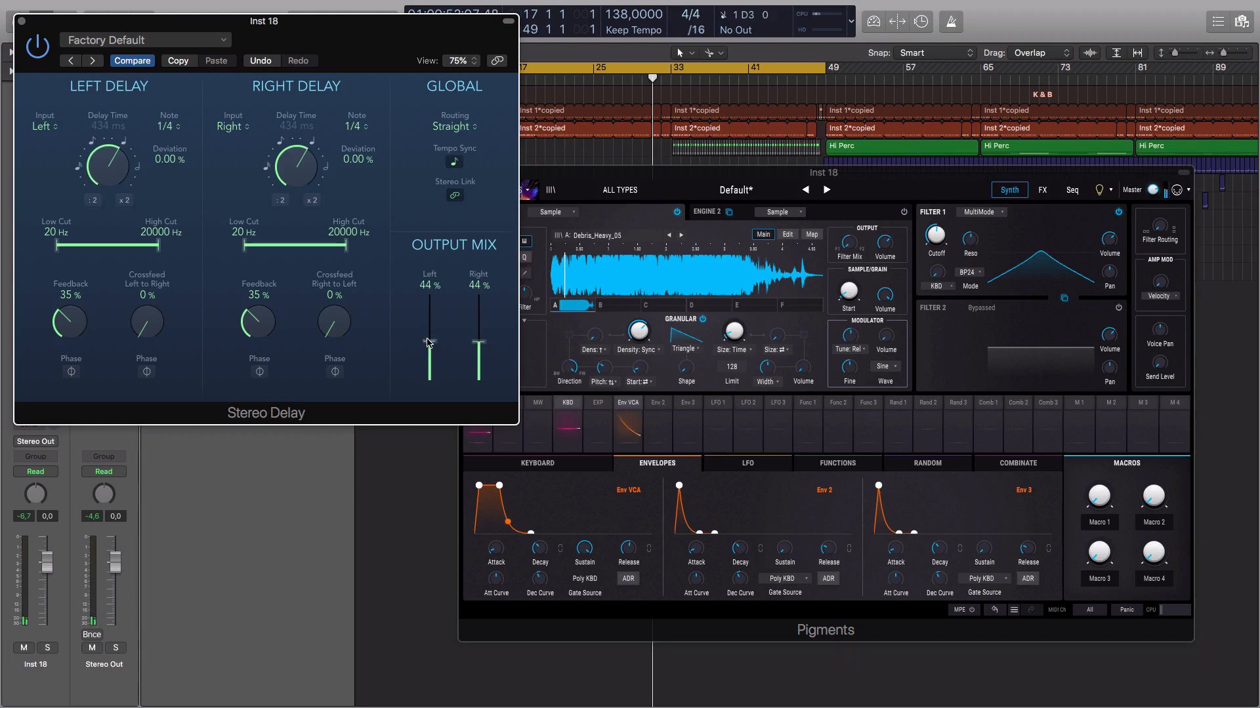
pyautogui.moveTo(428, 342); pyautogui.dragTo(429, 344)
pyautogui.moveTo(426, 341); pyautogui.dragTo(427, 343)
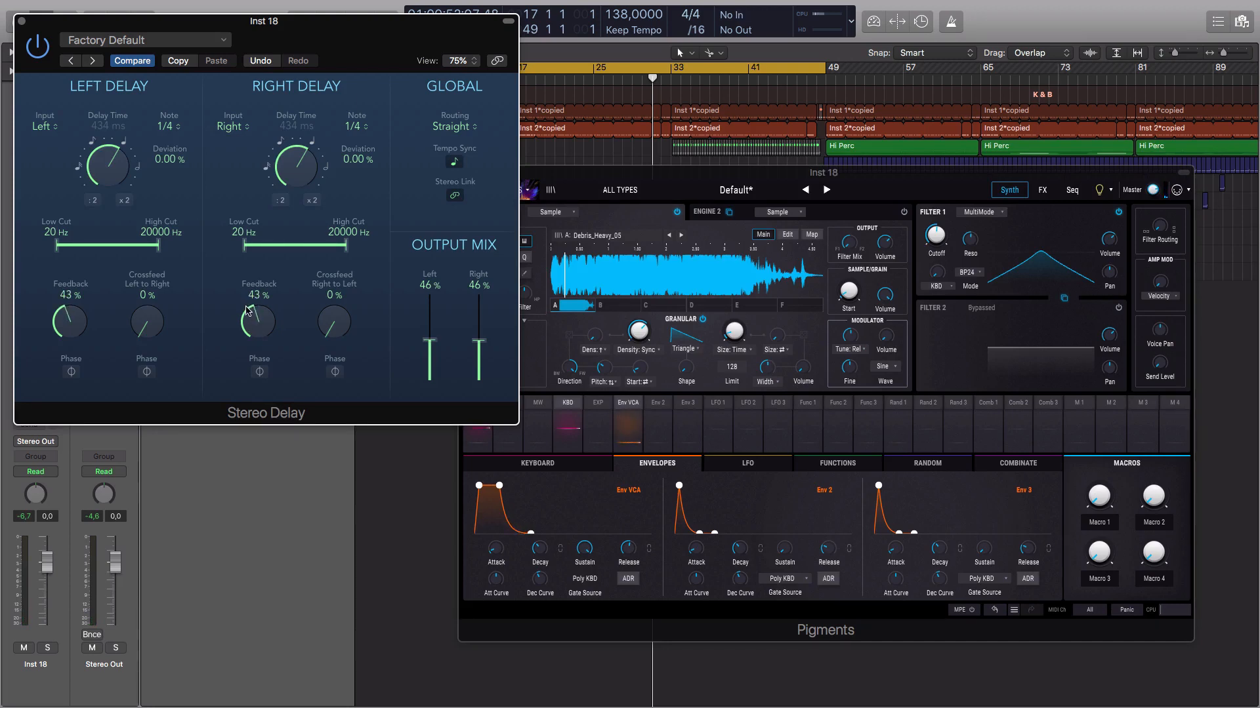
pyautogui.moveTo(247, 309); pyautogui.dragTo(248, 314)
pyautogui.moveTo(244, 248); pyautogui.dragTo(287, 271)
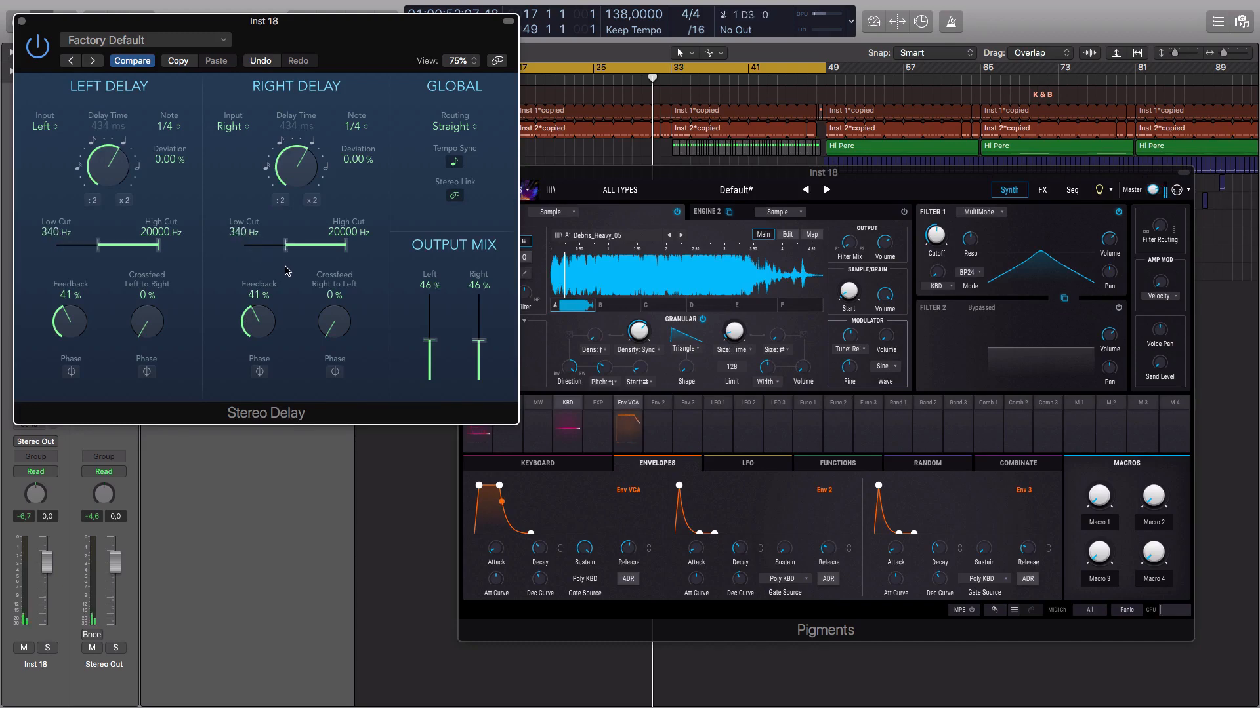
pyautogui.click(23, 23)
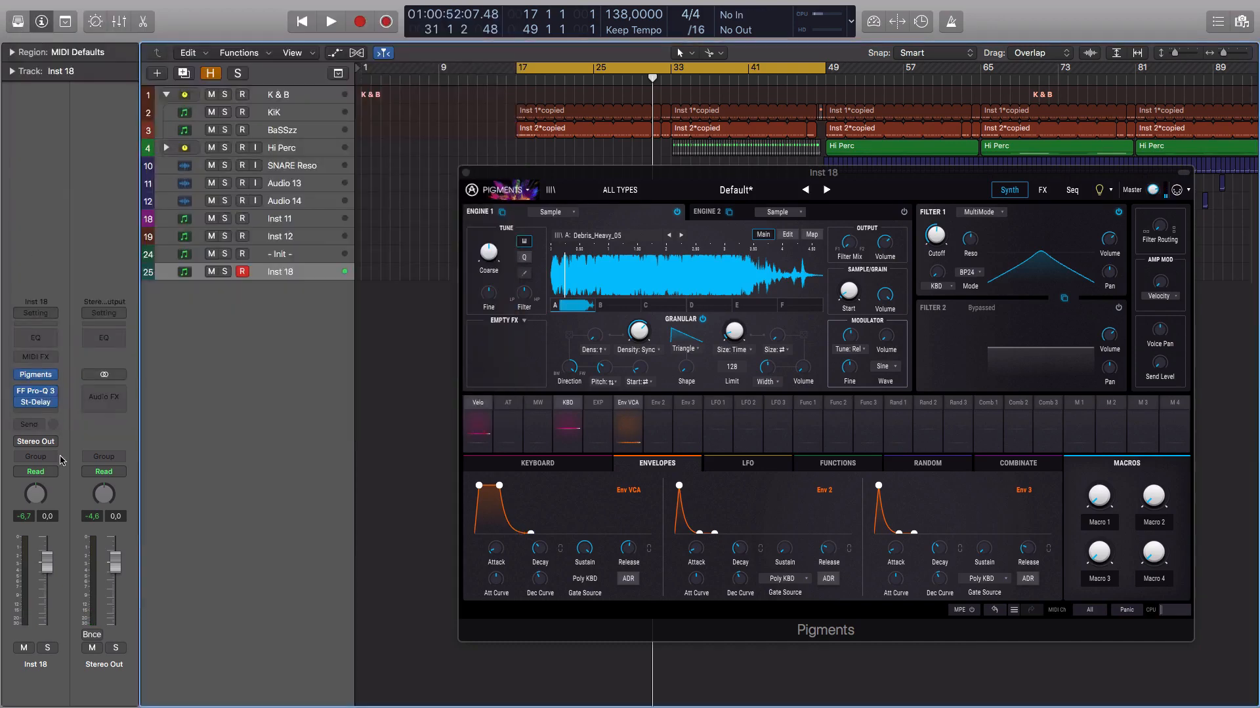
# Step: Add a Compressor after the Stereo Delay on Inst 18, shorten its attack, and set its ratio to 8:1
pyautogui.click(41, 411)
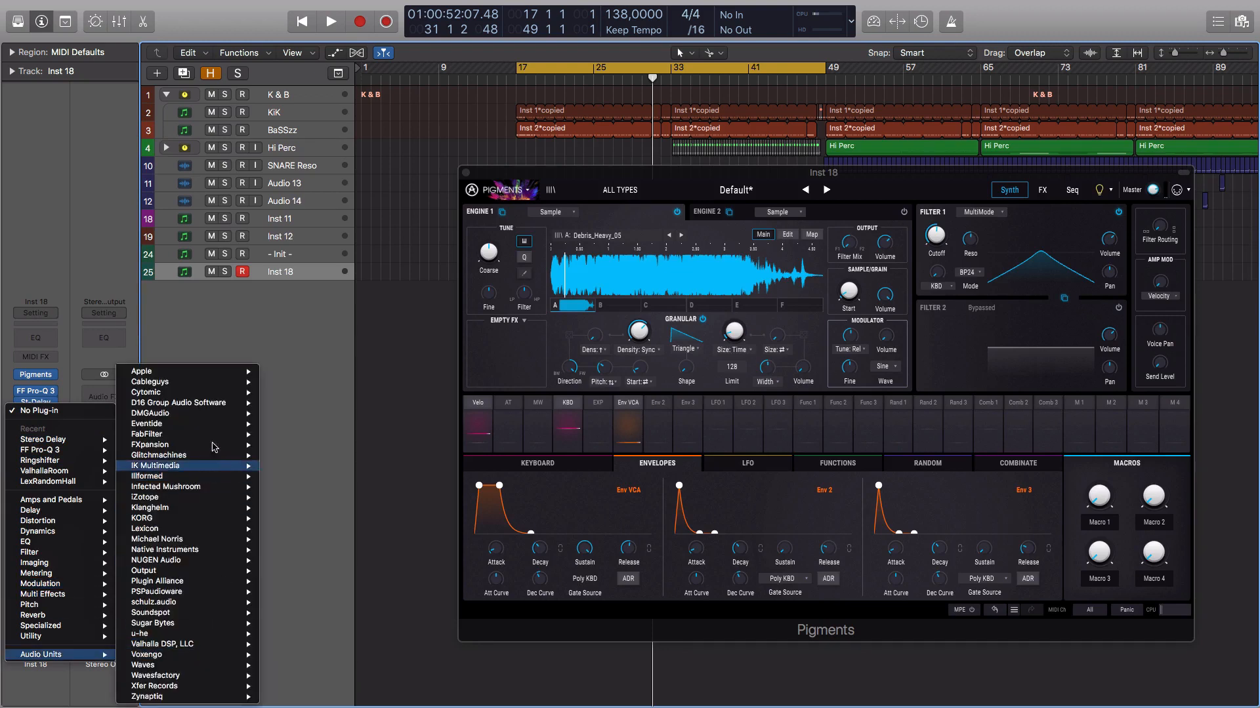
pyautogui.moveTo(79, 530)
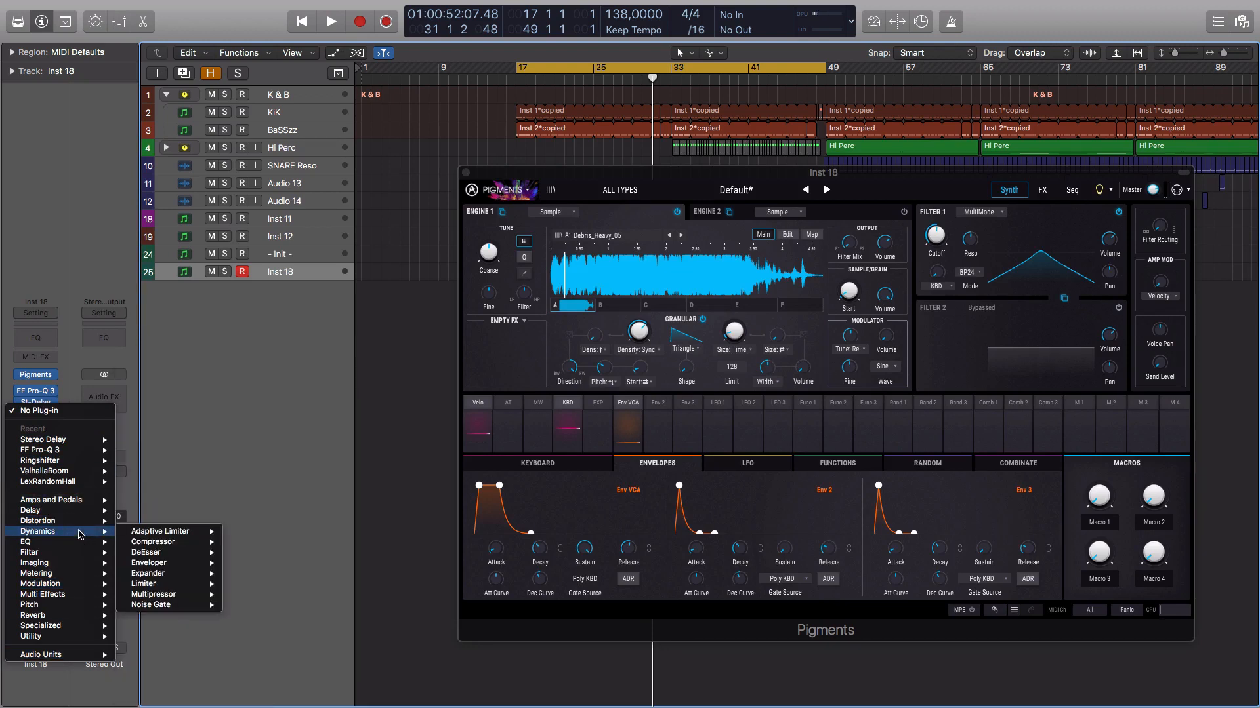
pyautogui.moveTo(169, 543)
pyautogui.click(230, 543)
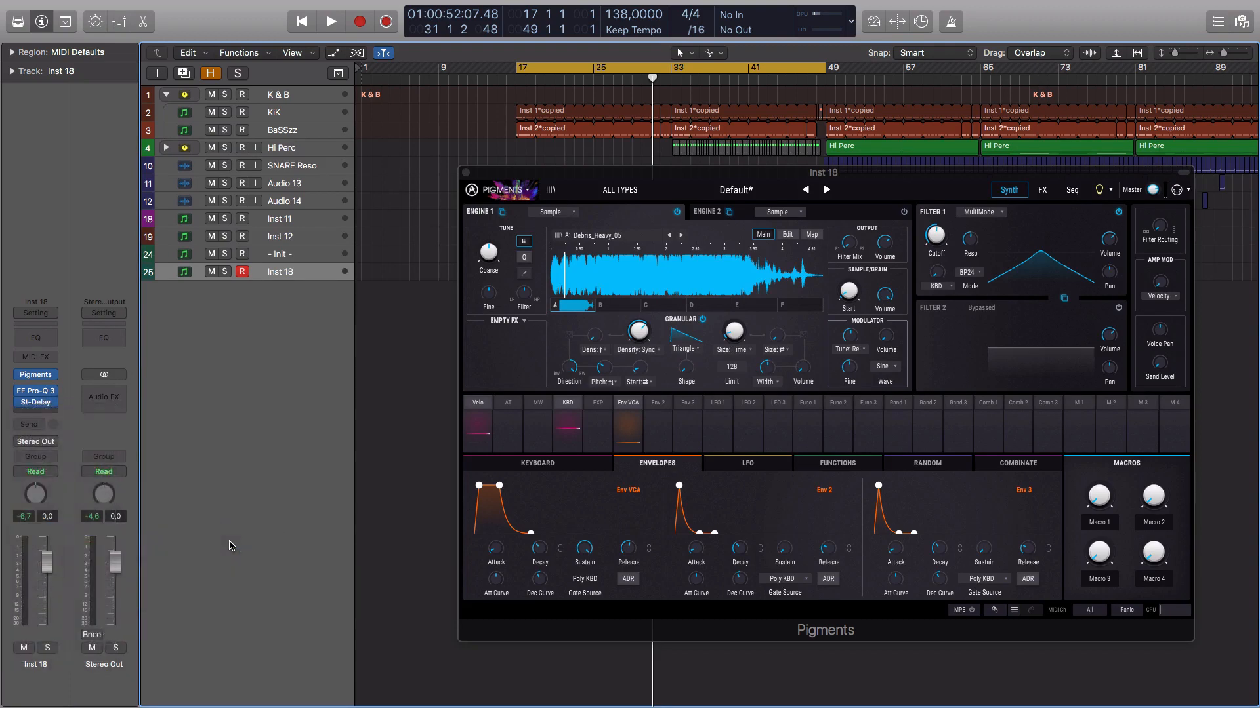
pyautogui.moveTo(364, 42); pyautogui.dragTo(946, 125)
pyautogui.moveTo(803, 456); pyautogui.dragTo(818, 559)
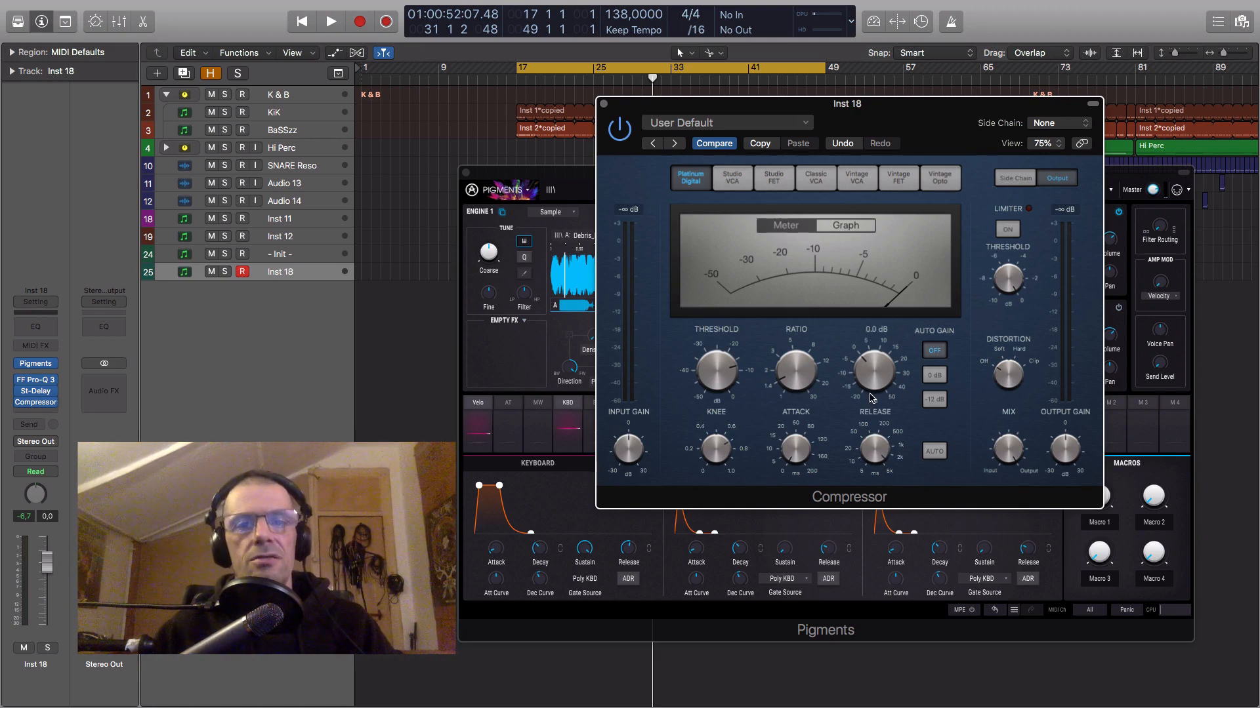
pyautogui.moveTo(802, 382)
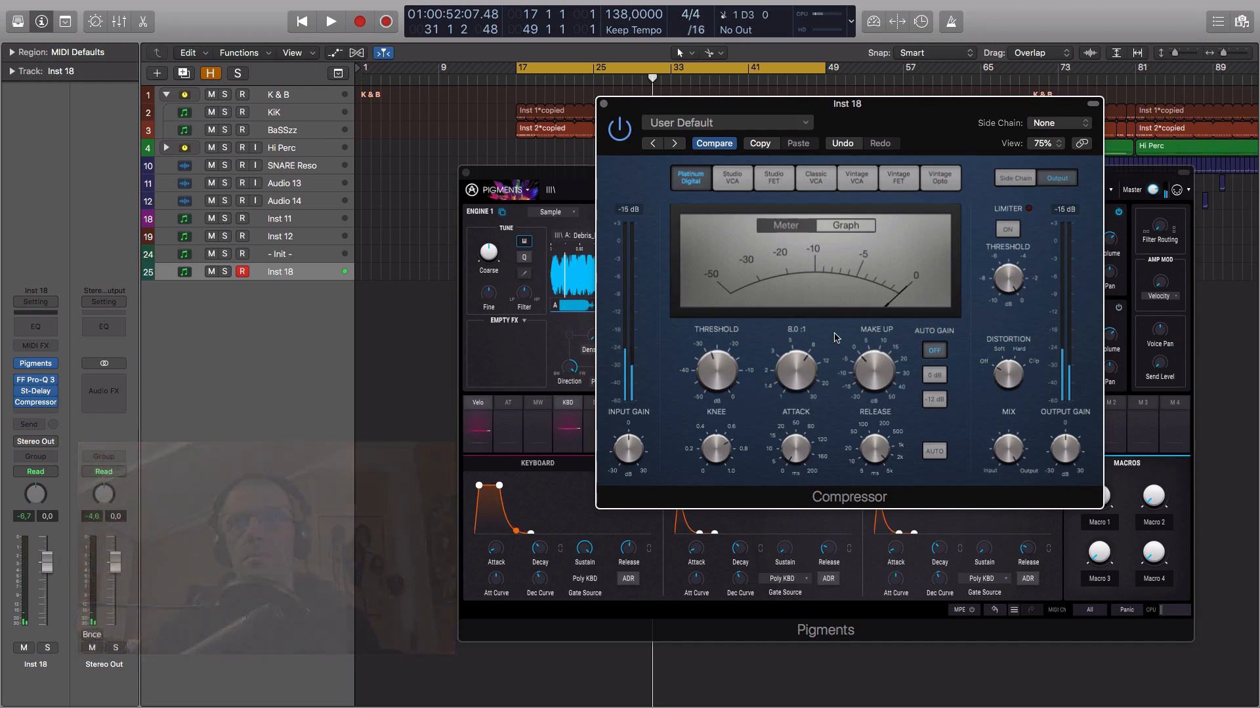
# Step: Adjust the Pigments master volume to about -2.03 dB and set the Compressor's make-up gain to 6 dB
pyautogui.moveTo(920, 126); pyautogui.dragTo(671, 125)
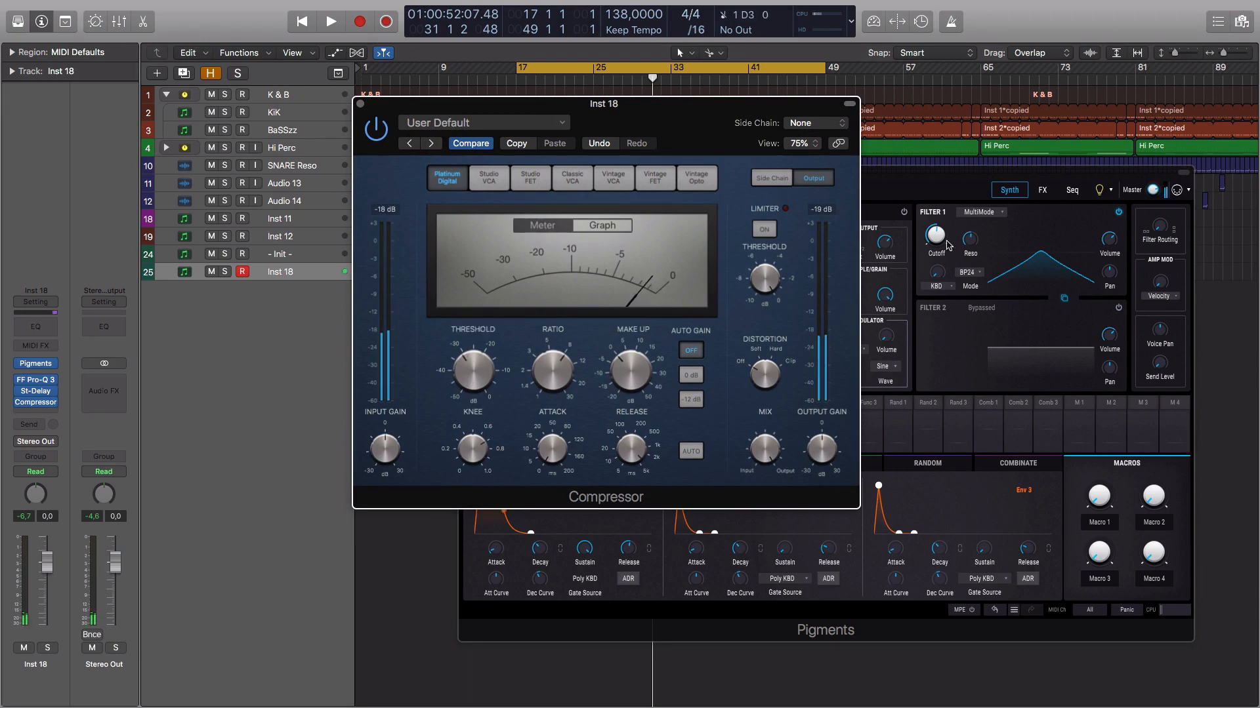
pyautogui.click(1143, 195)
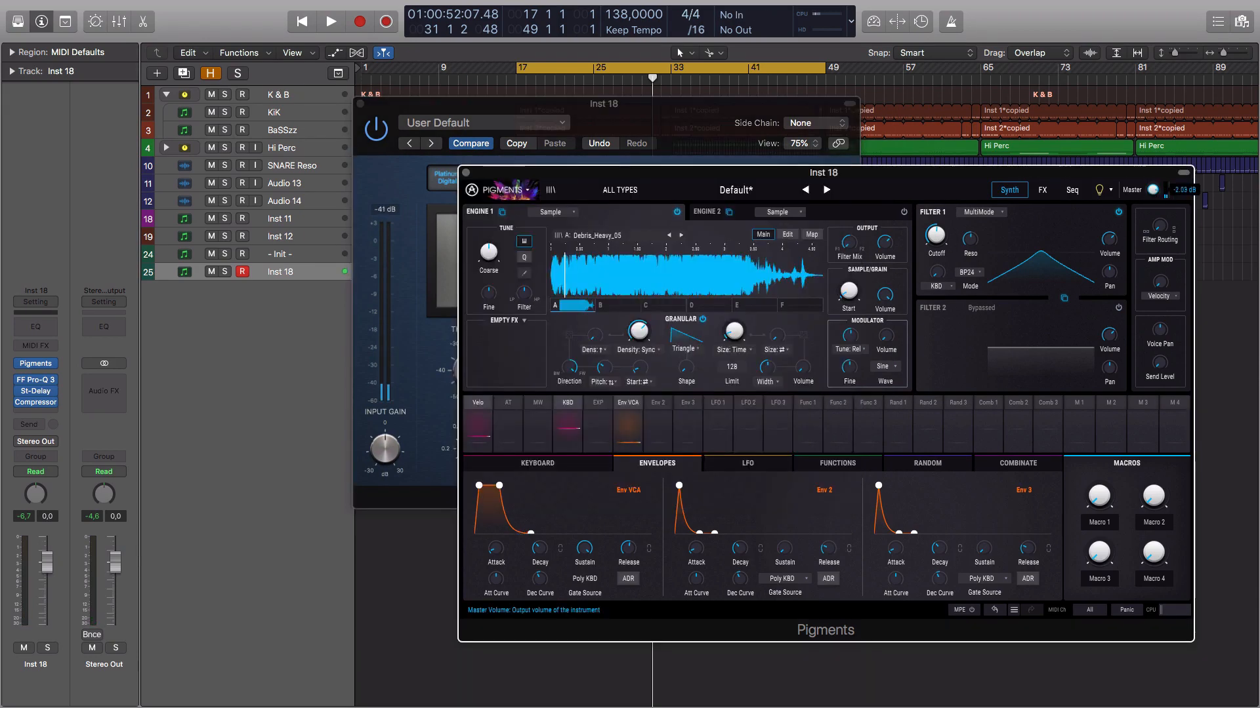
pyautogui.click(787, 103)
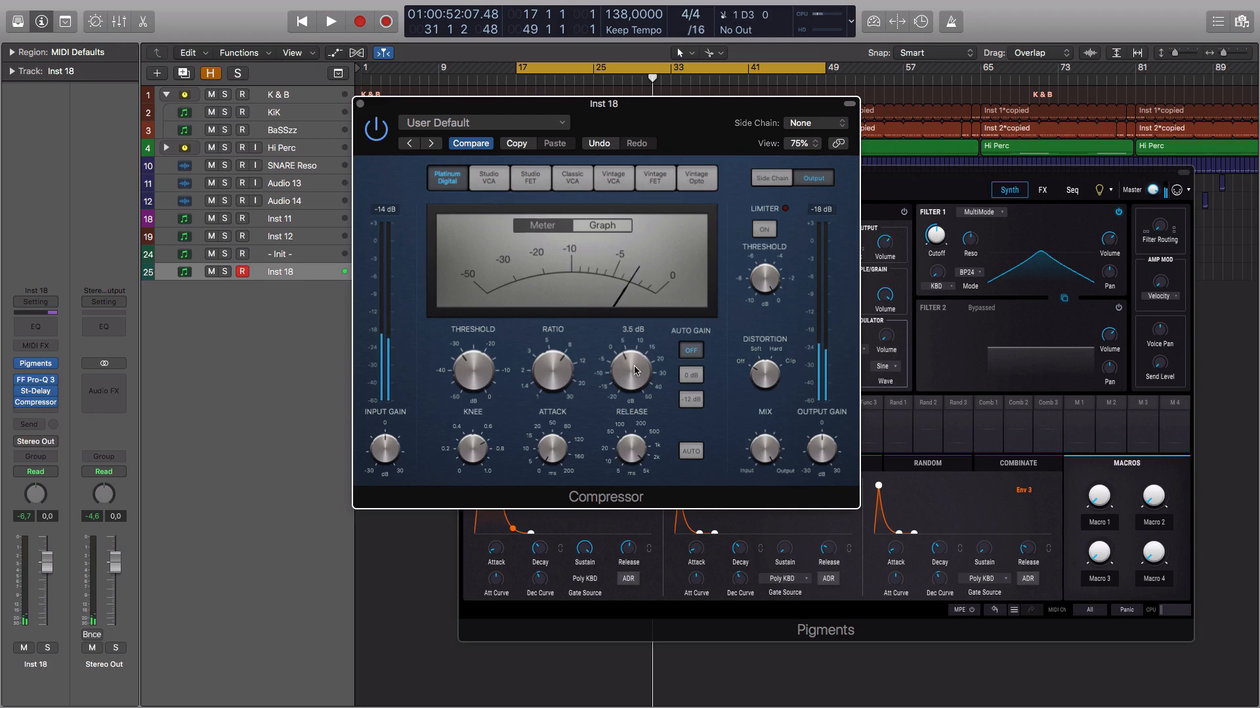
pyautogui.moveTo(634, 365); pyautogui.dragTo(633, 364)
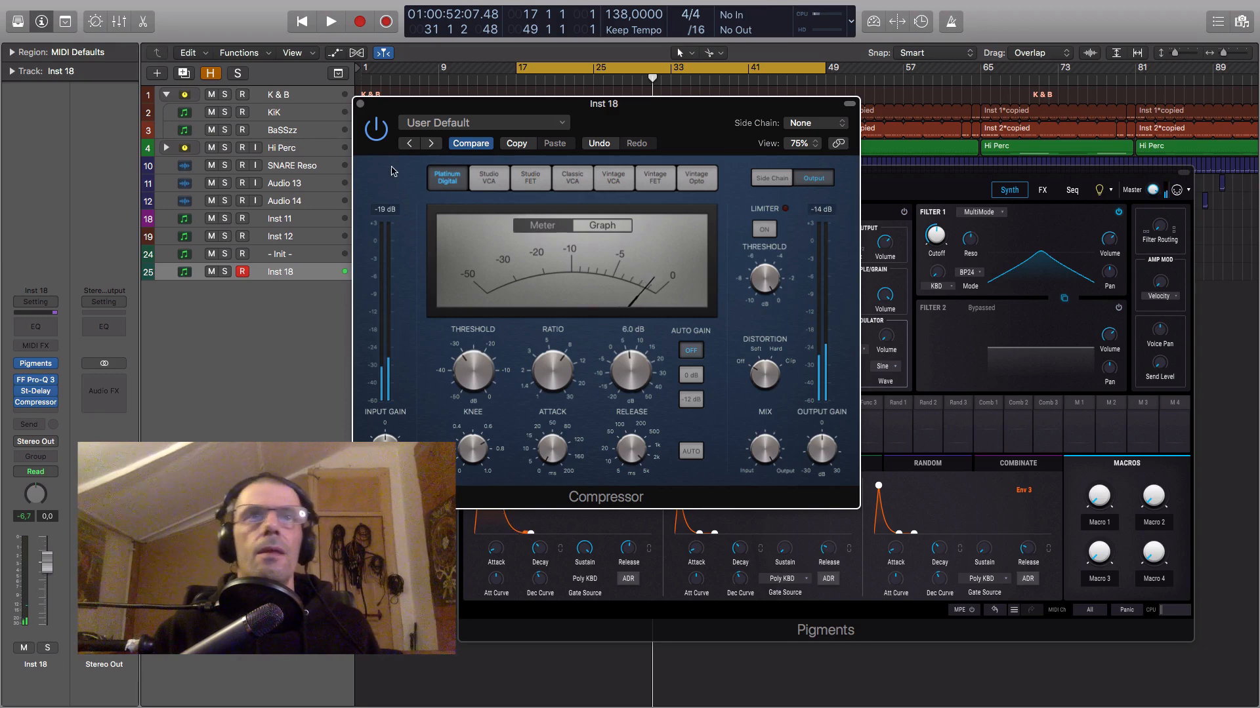
pyautogui.click(361, 105)
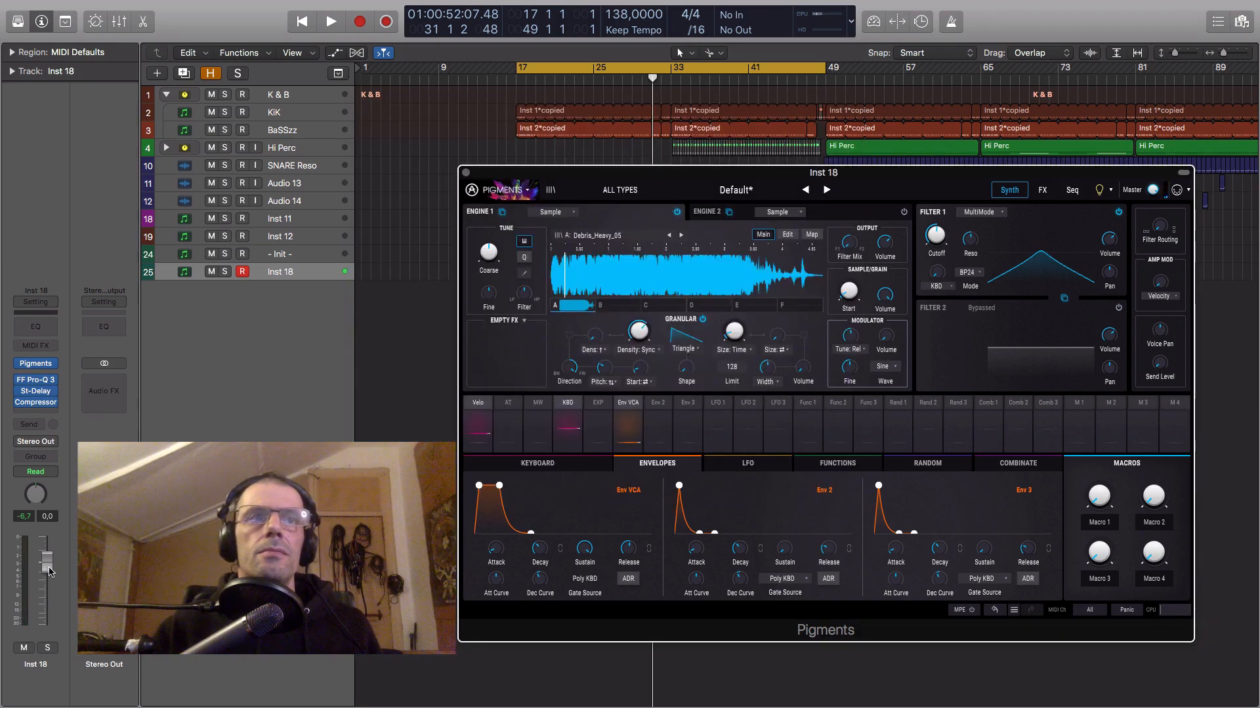
# Step: Lower the Inst 18 channel volume to -2.0 dB and set the Filter 1 resonance in Pigments to about 0.568
pyautogui.moveTo(51, 571); pyautogui.dragTo(50, 600)
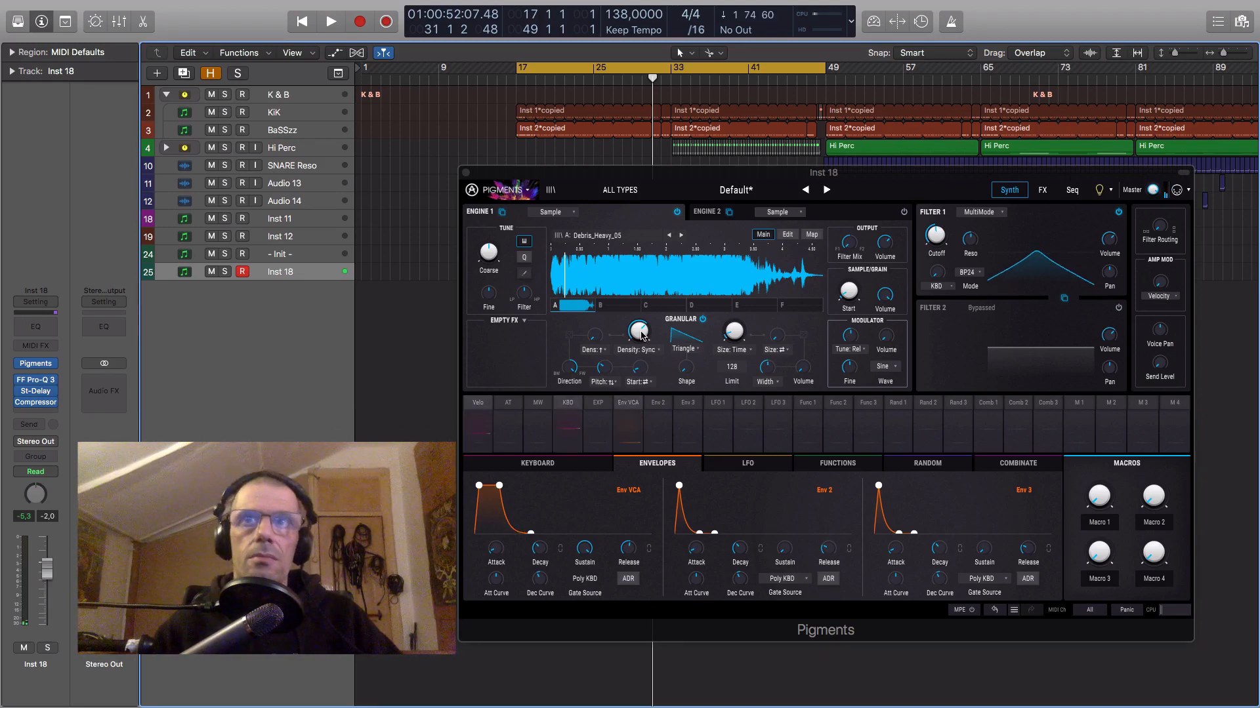
pyautogui.moveTo(967, 246)
pyautogui.moveTo(967, 246); pyautogui.dragTo(968, 239)
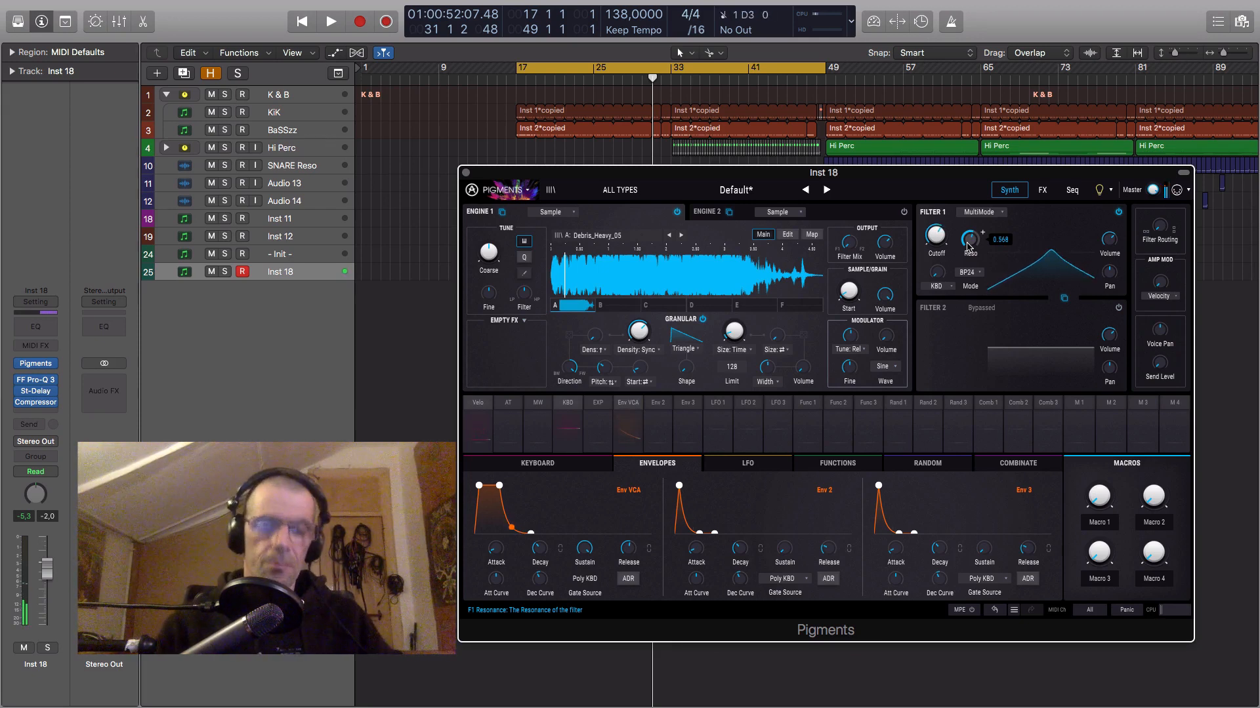
pyautogui.click(465, 173)
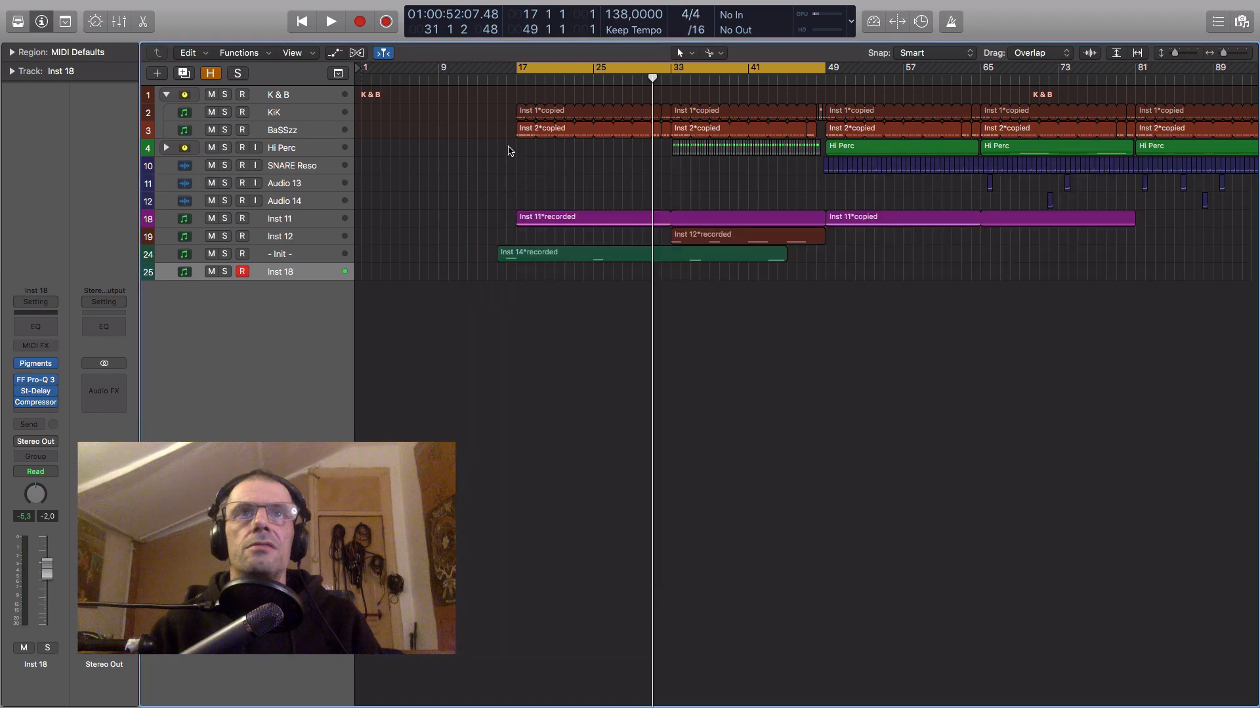
# Step: Play the track from just before bar 17, raise the Compressor's make-up gain to about 9.5 dB, and stop playback
pyautogui.click(487, 80)
pyautogui.press('space')
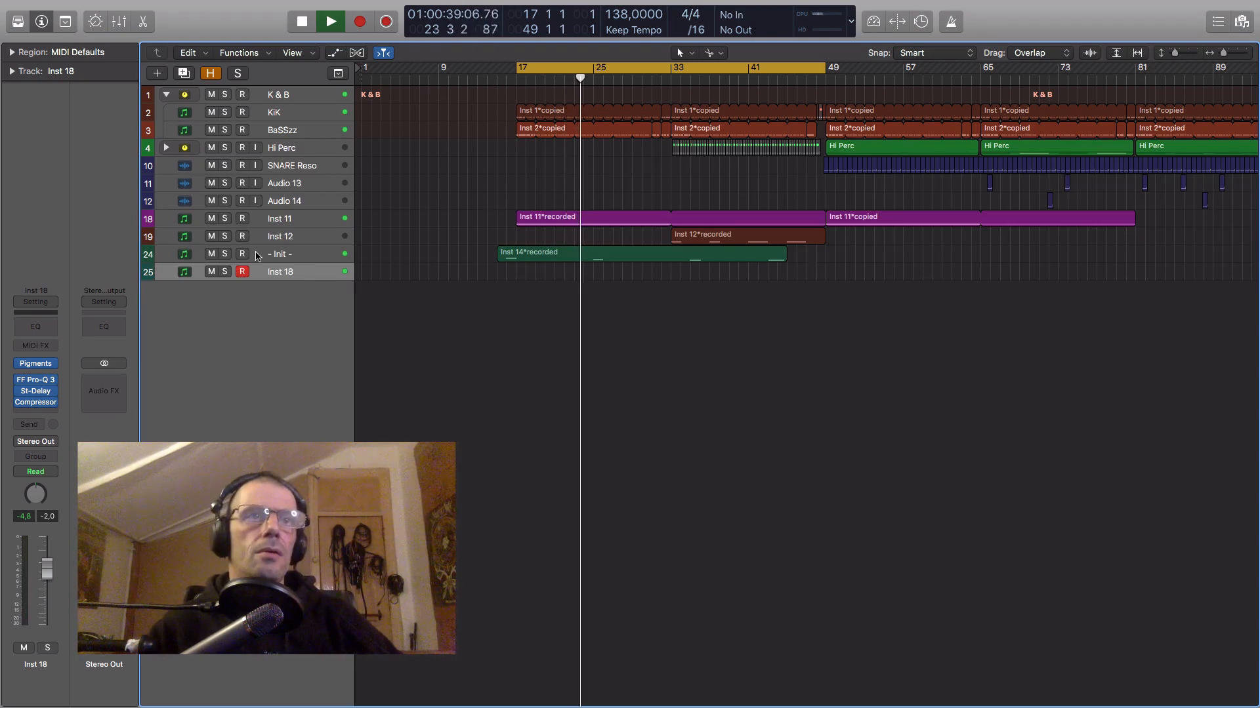
pyautogui.click(36, 406)
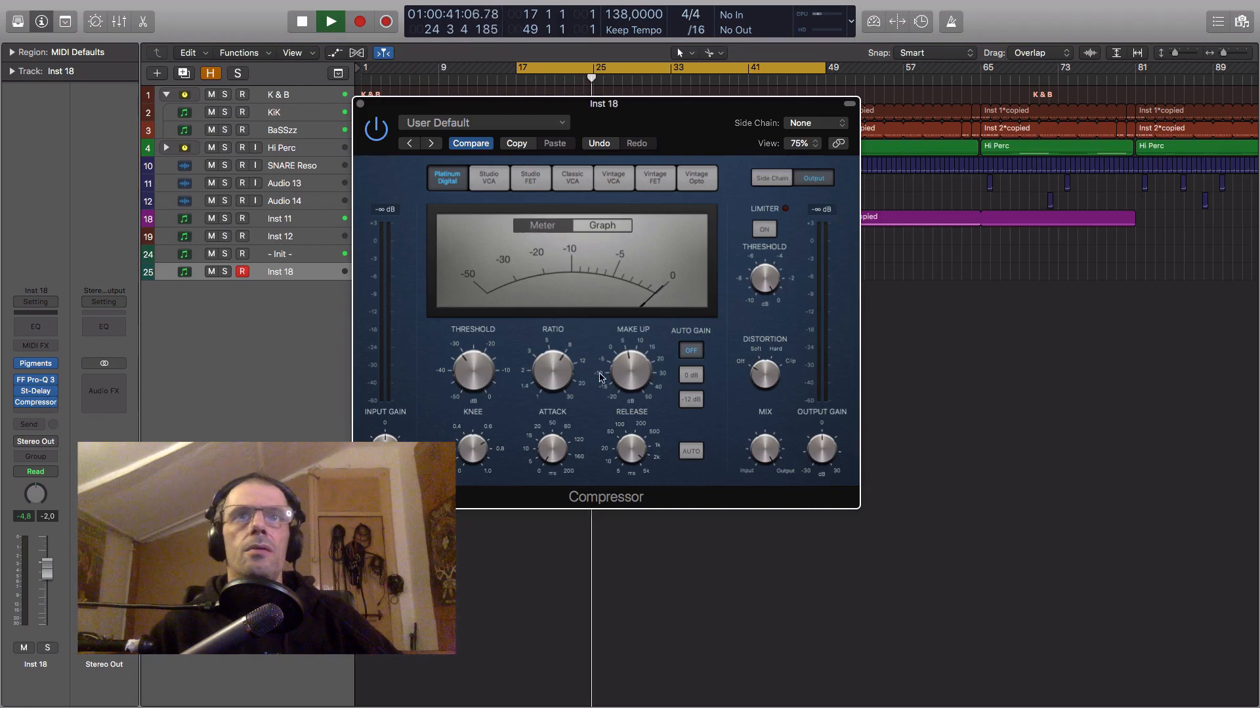
pyautogui.moveTo(636, 371)
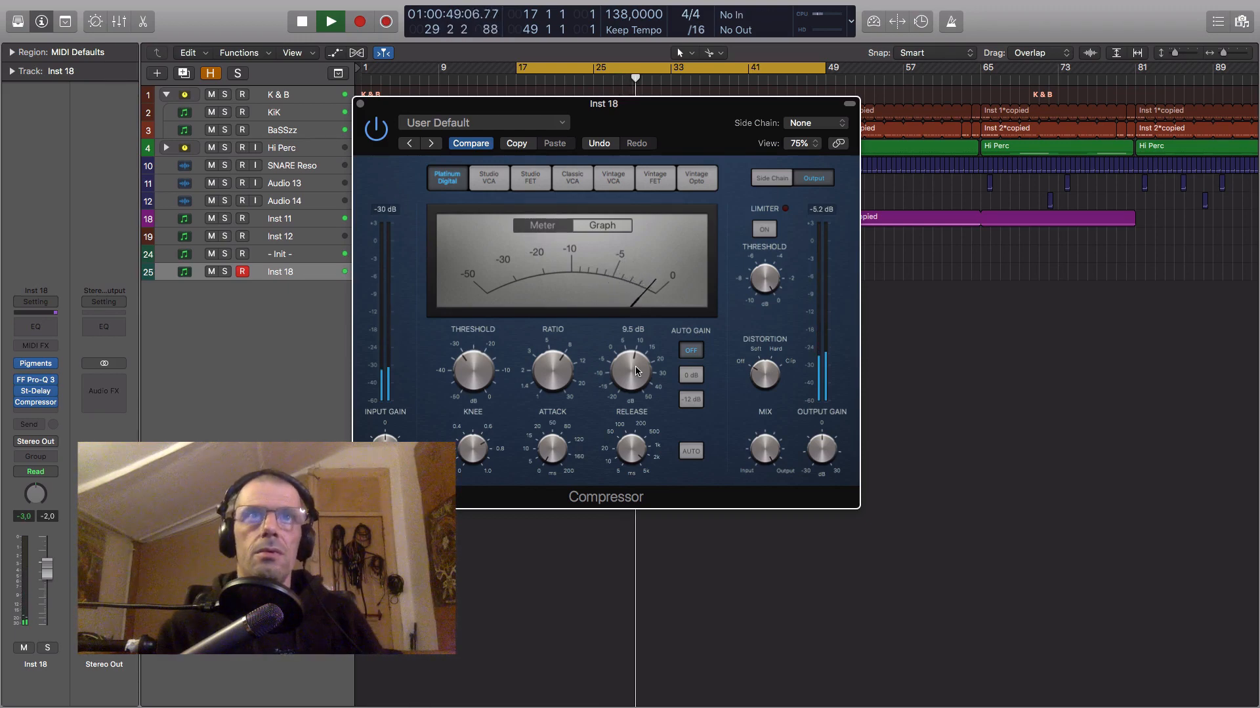
pyautogui.moveTo(555, 118); pyautogui.dragTo(916, 306)
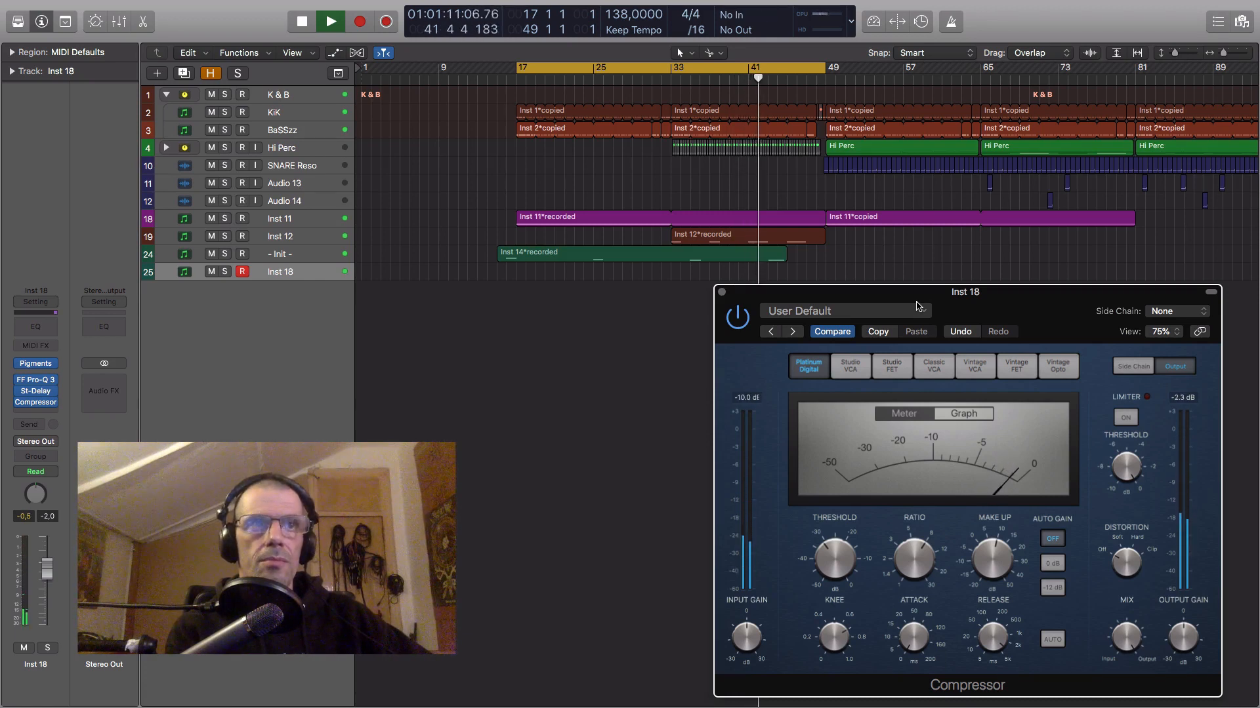
pyautogui.press('space')
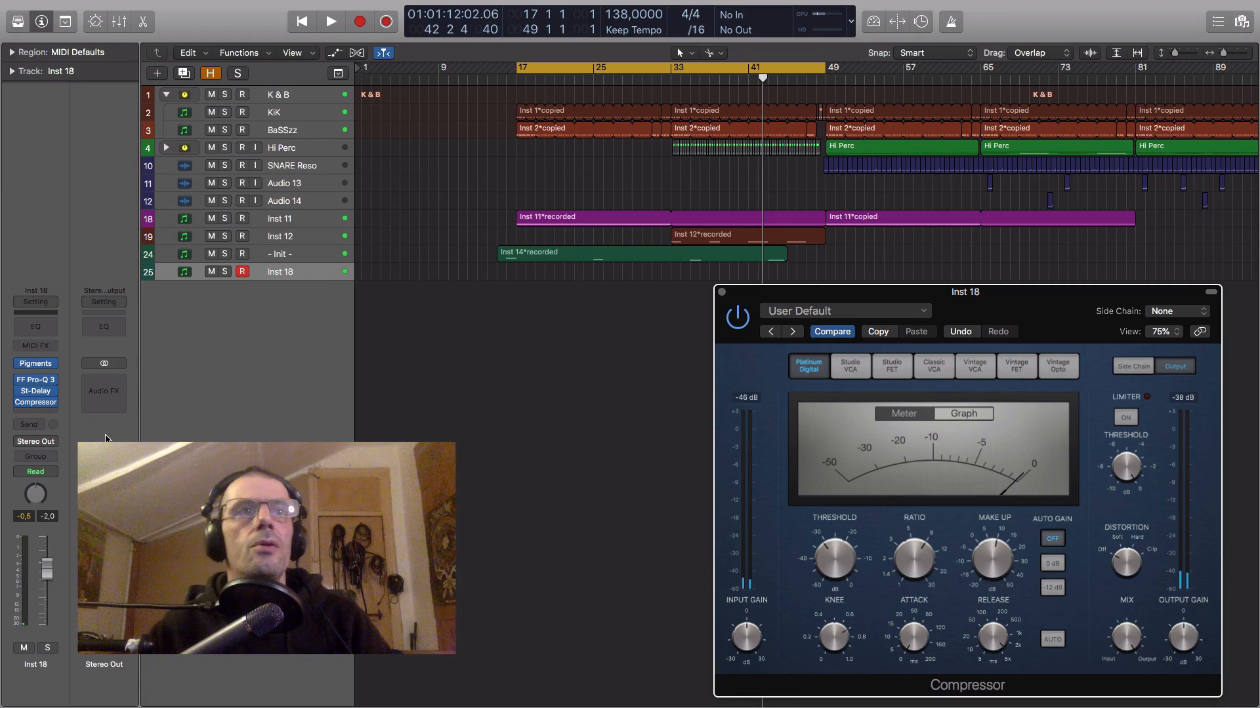
# Step: Add a LexRandomHall reverb after the Compressor on Inst 18 and set its mix to 20%
pyautogui.click(49, 417)
pyautogui.moveTo(97, 659)
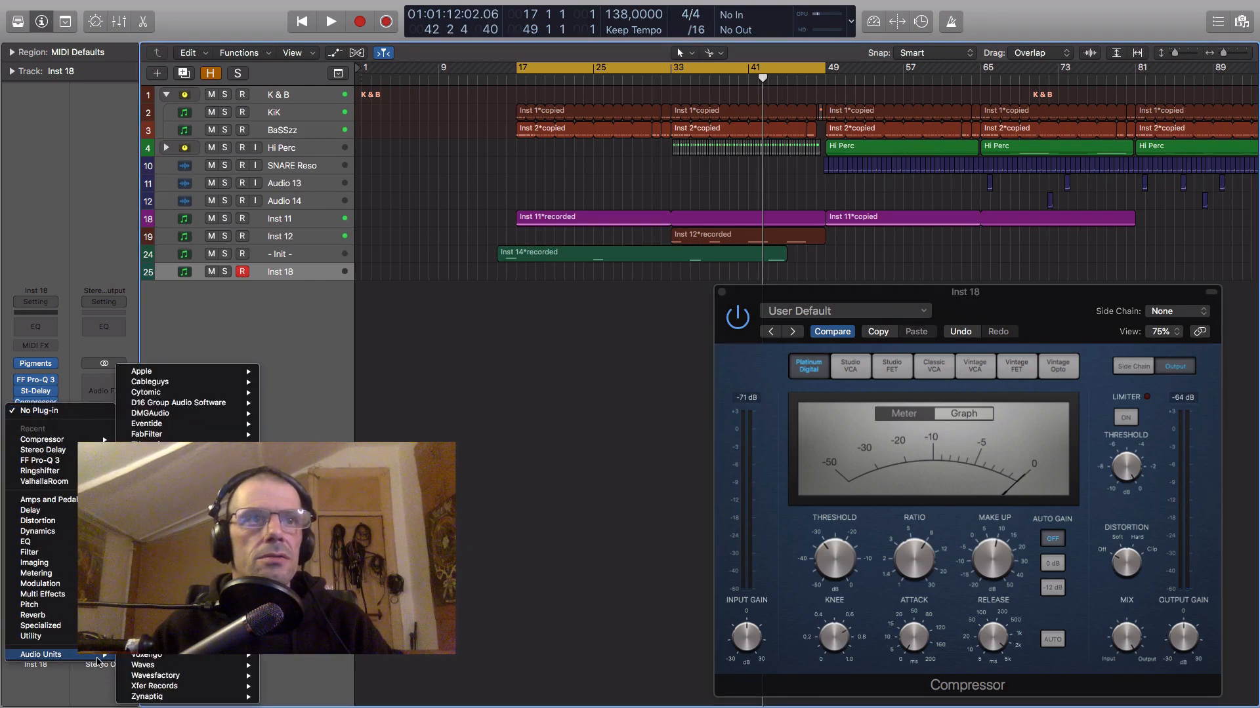
pyautogui.moveTo(164, 528)
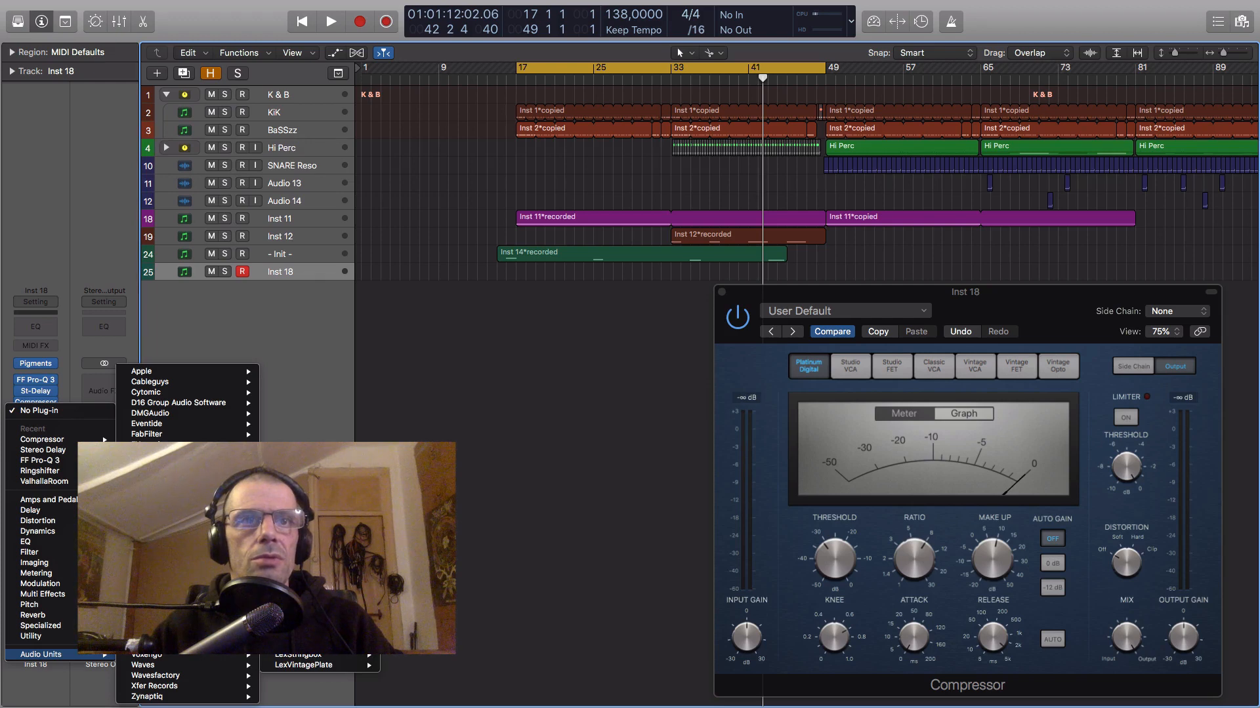
pyautogui.click(302, 634)
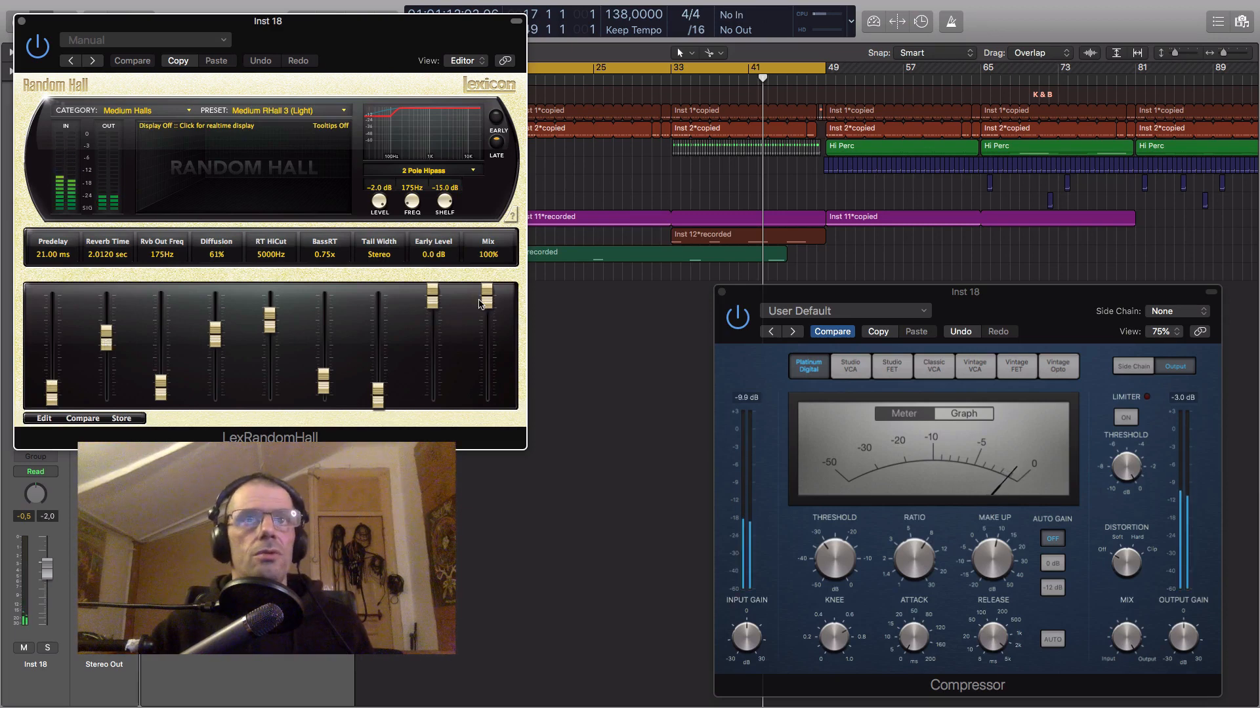
pyautogui.moveTo(487, 297); pyautogui.dragTo(486, 379)
# Step: Set the LexRandomHall reverb time to about 2.13 seconds and its high-pass frequency to 775 Hz, and close it
pyautogui.moveTo(95, 341); pyautogui.dragTo(95, 335)
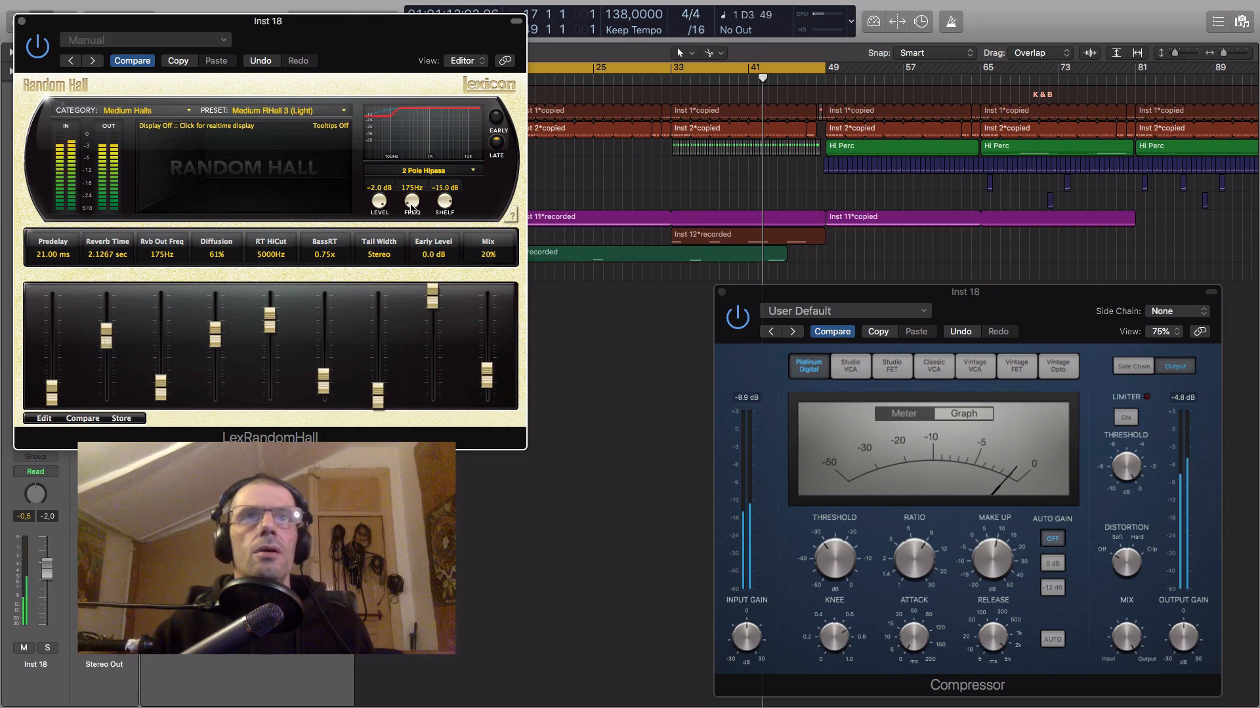
pyautogui.moveTo(412, 209); pyautogui.dragTo(414, 176)
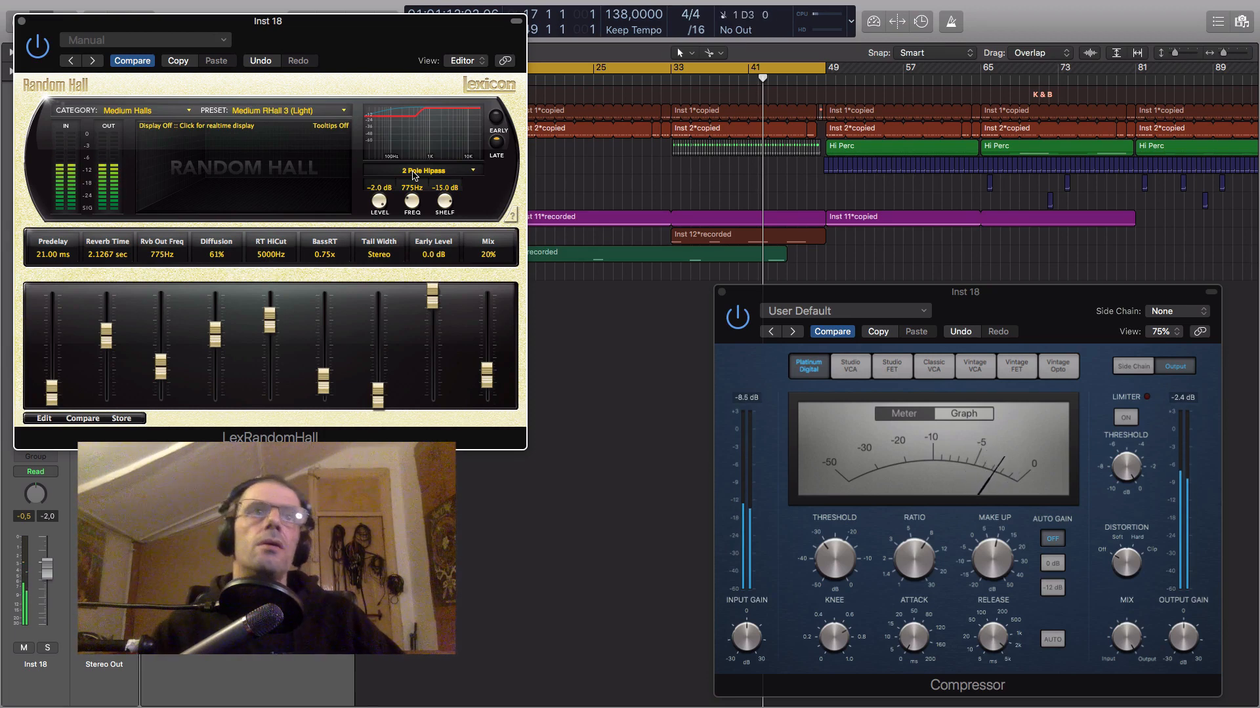
pyautogui.click(22, 24)
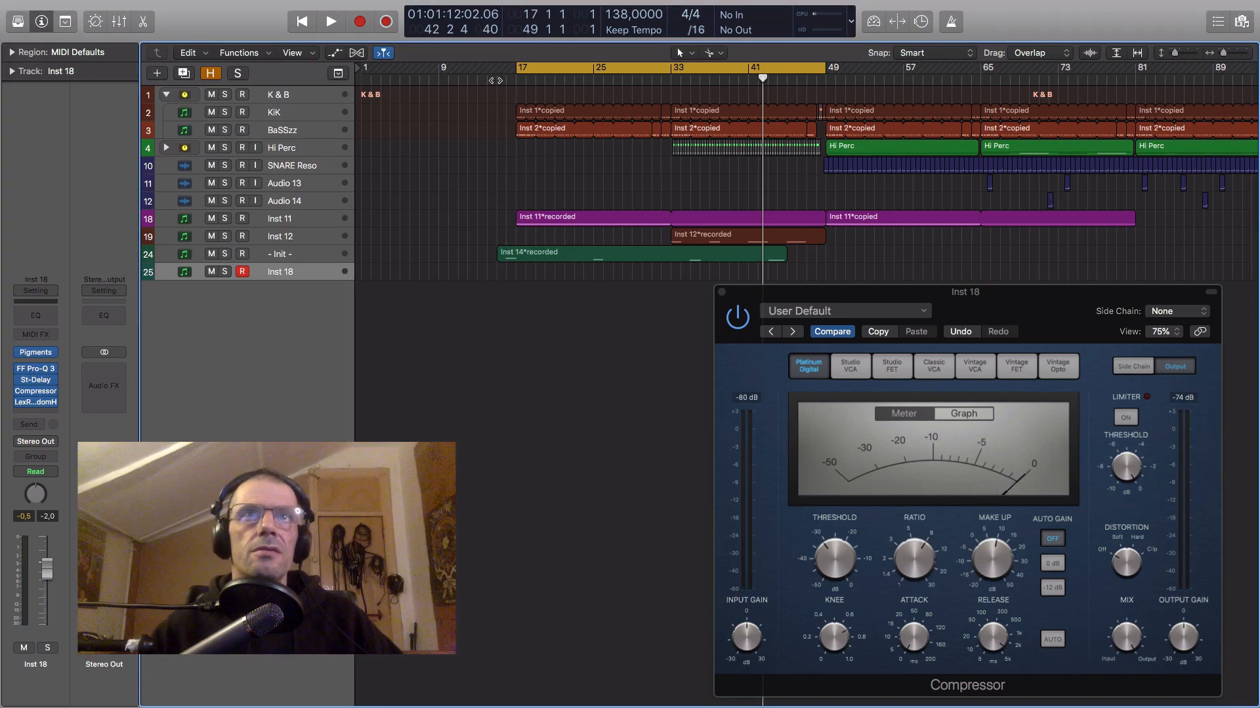
# Step: Play the track from bar 15 to about bar 49 while performing the Inst 18 part, and capture the performance as a recording
pyautogui.click(497, 80)
pyautogui.press('space')
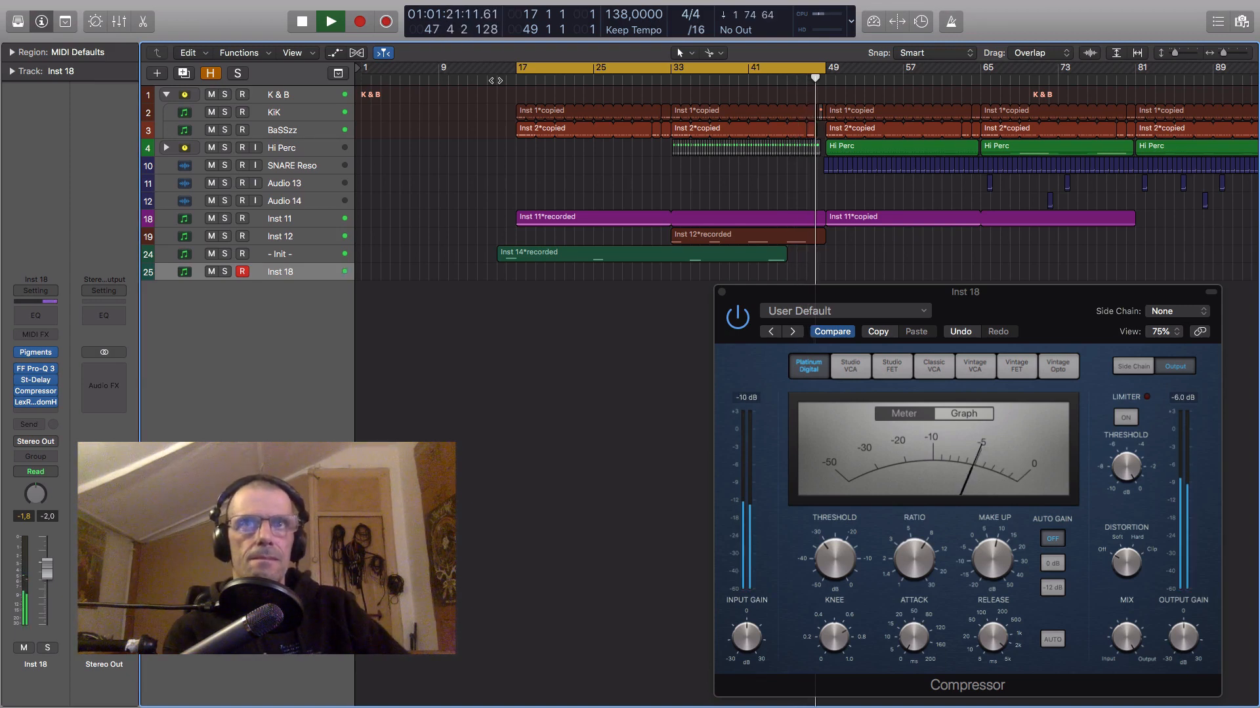
pyautogui.press('space')
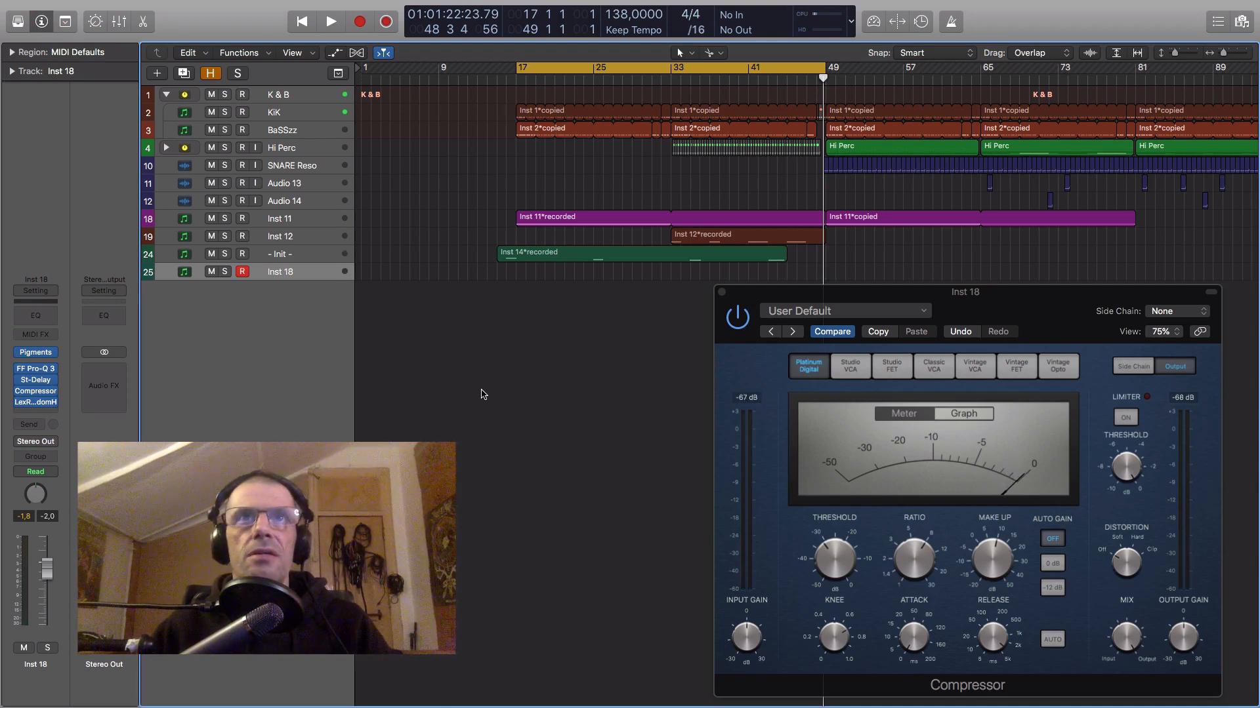
pyautogui.click(387, 23)
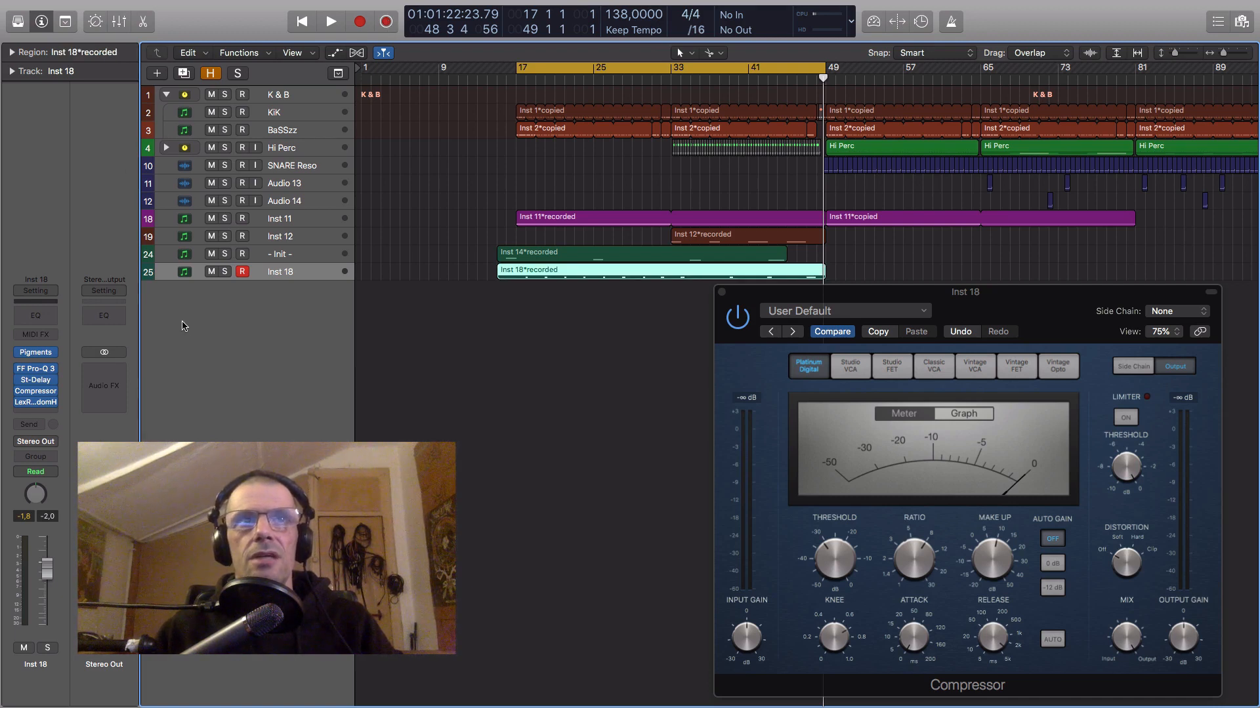
# Step: Enlarge the Inst 18 track to show its recorded notes, check the Pigments settings, and zoom in on the recorded region
pyautogui.moveTo(156, 280); pyautogui.dragTo(156, 326)
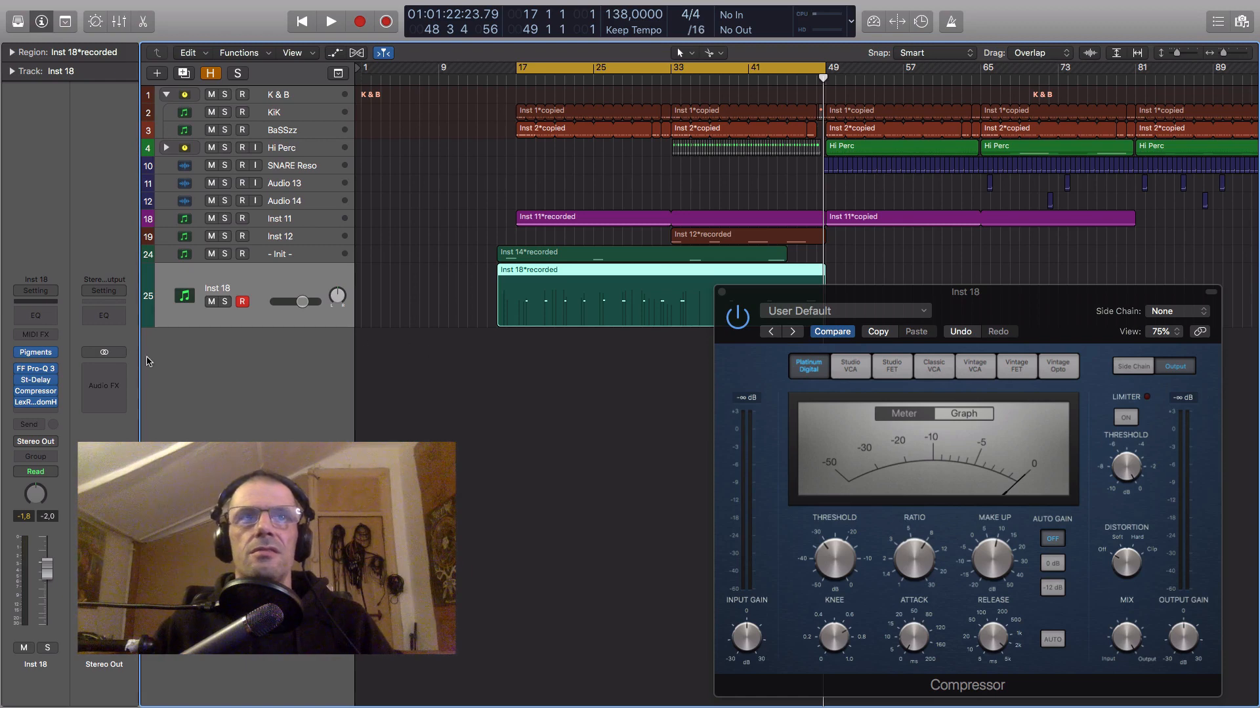
pyautogui.click(35, 355)
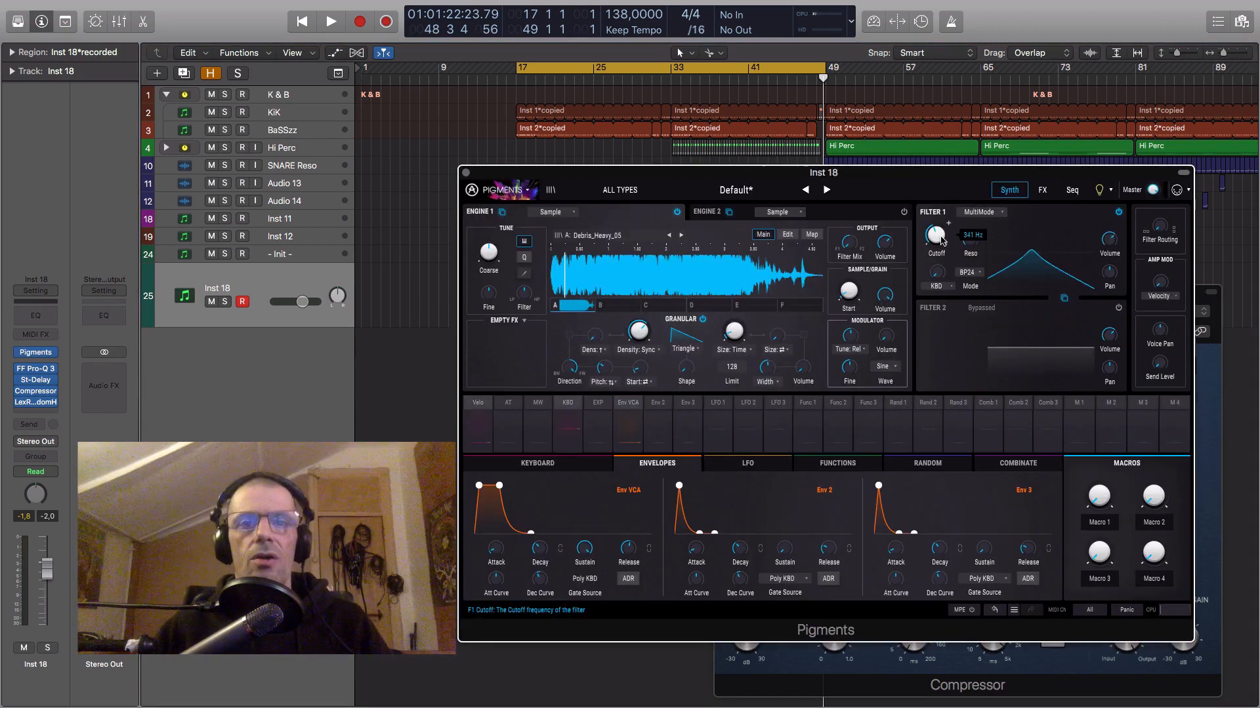
pyautogui.click(466, 174)
pyautogui.scroll(5, 601, 304)
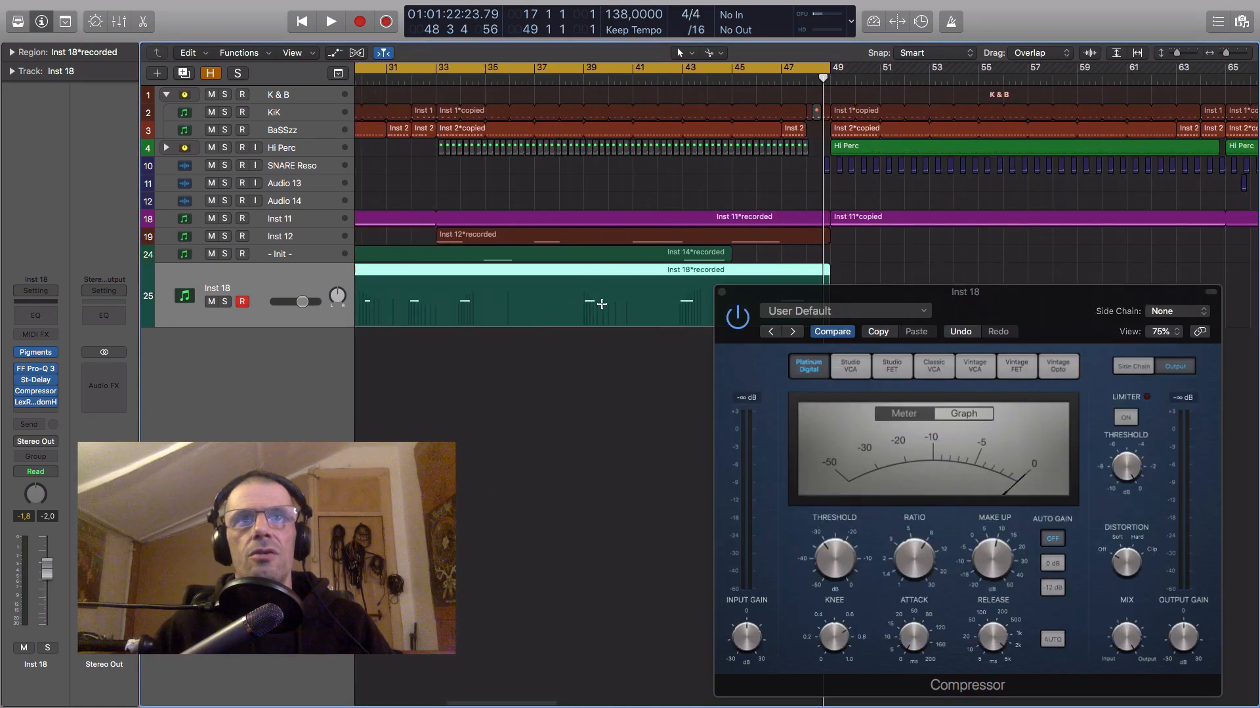
pyautogui.scroll(-1, 602, 304)
pyautogui.hscroll(-4, 602, 303)
pyautogui.hscroll(-3, 601, 304)
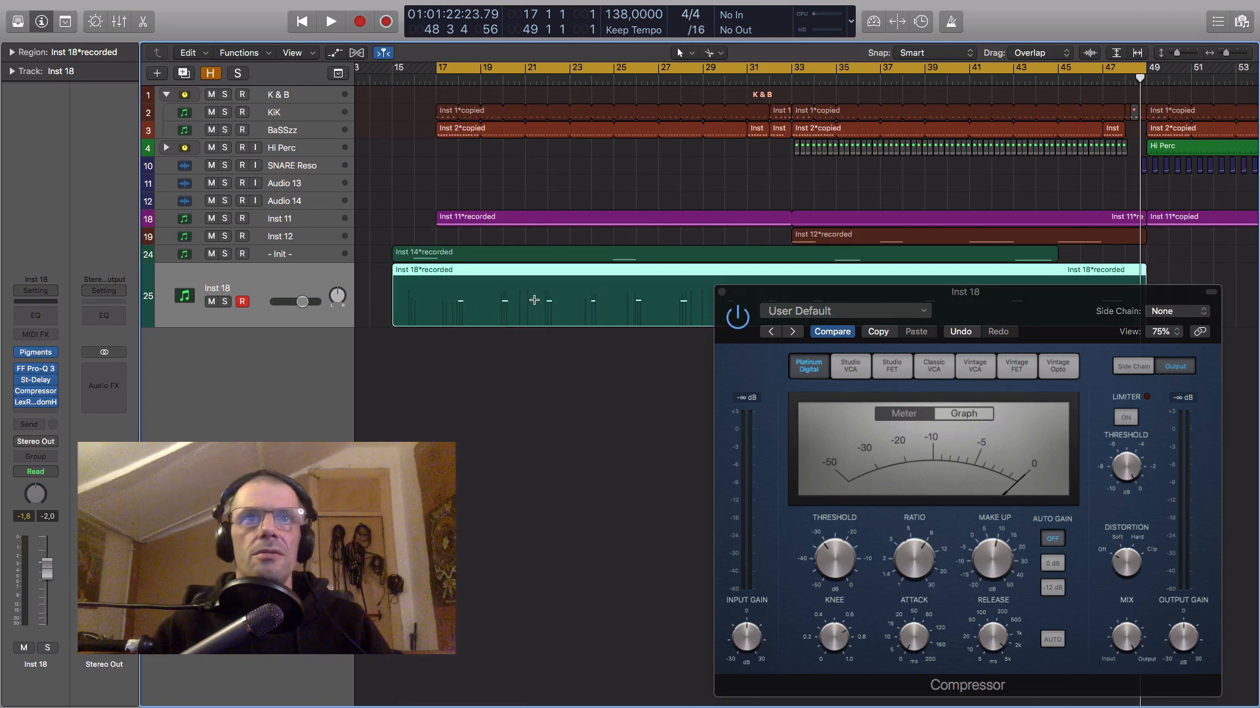
# Step: Play the recorded Inst 18 part from bar 17, review Pigments during playback, close the Compressor, and stop
pyautogui.press('space')
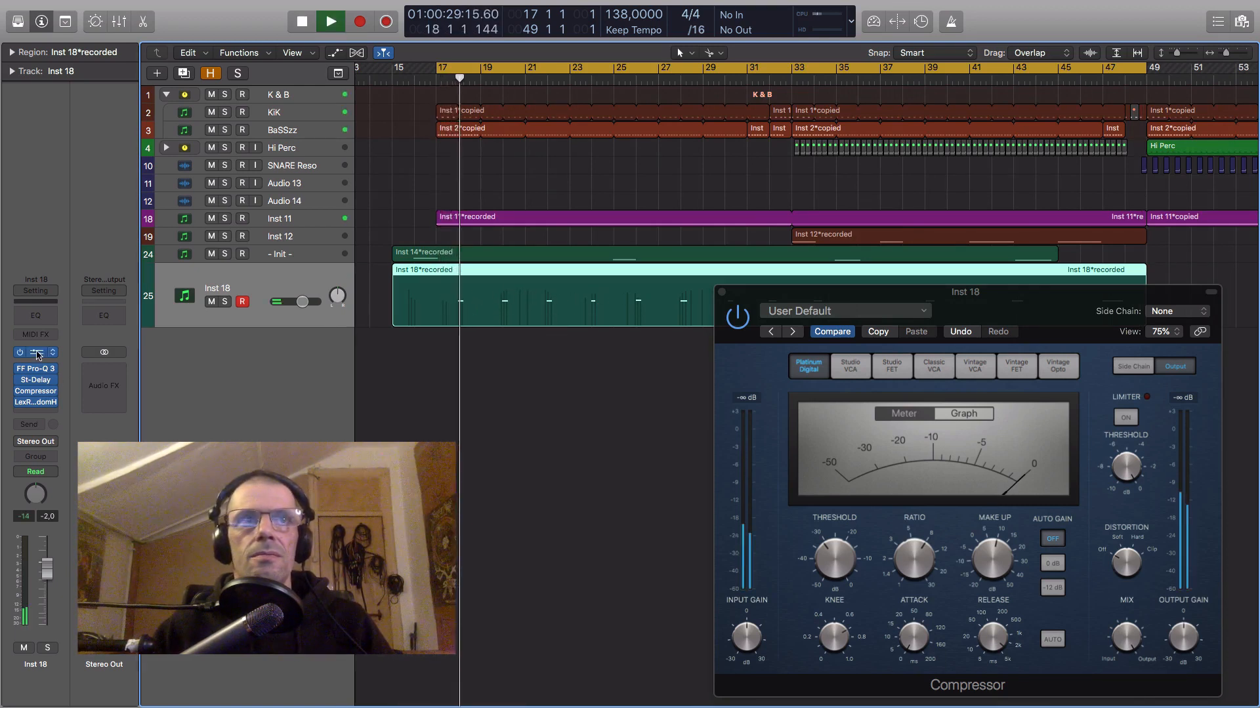
pyautogui.click(37, 354)
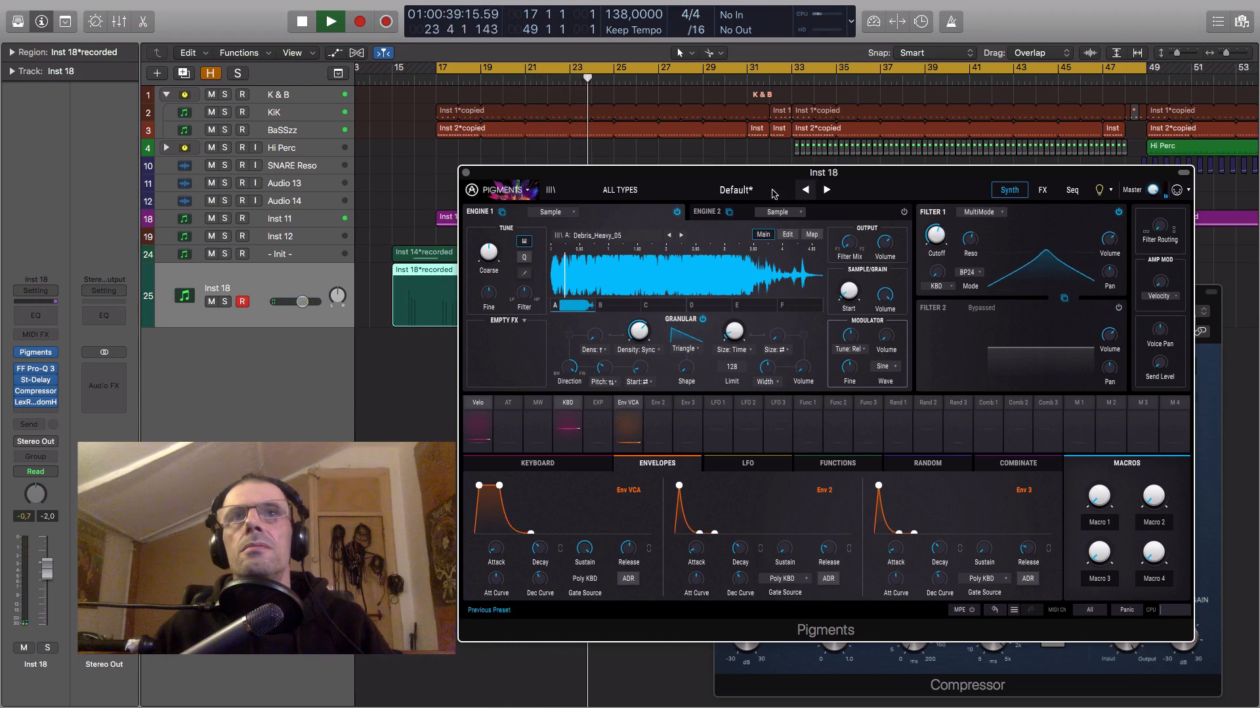
pyautogui.click(465, 173)
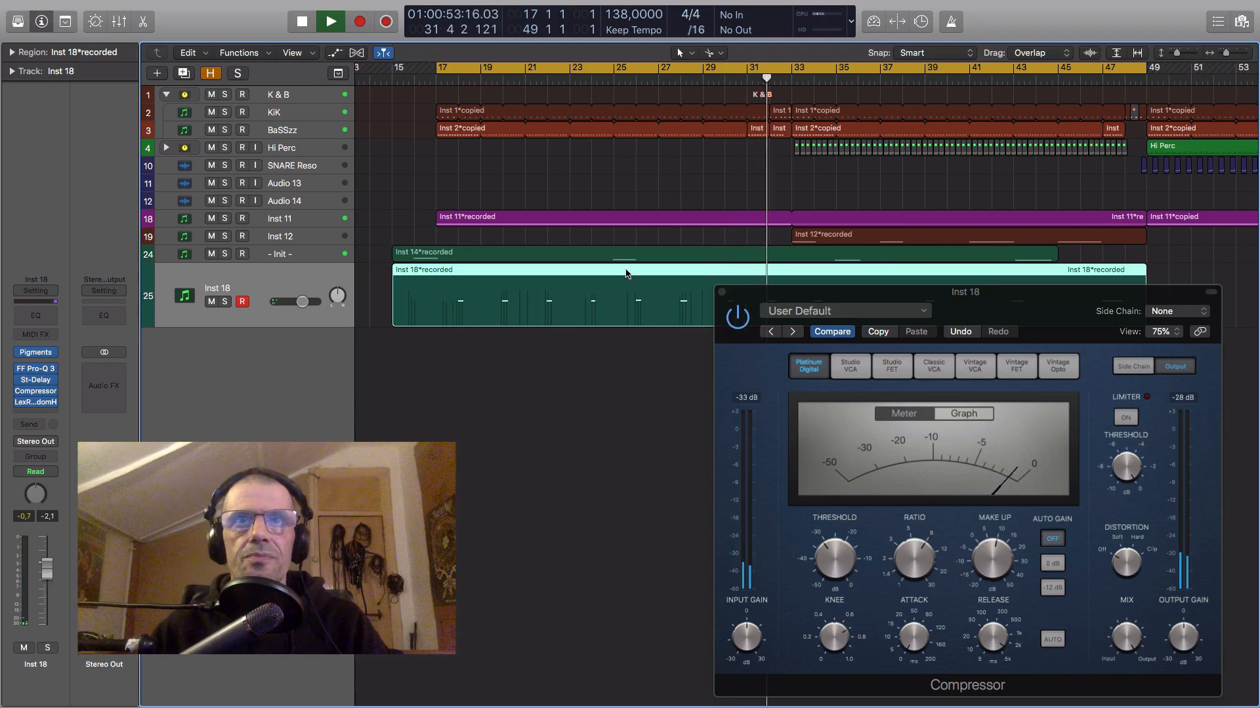
pyautogui.click(43, 355)
pyautogui.moveTo(676, 179); pyautogui.dragTo(512, 707)
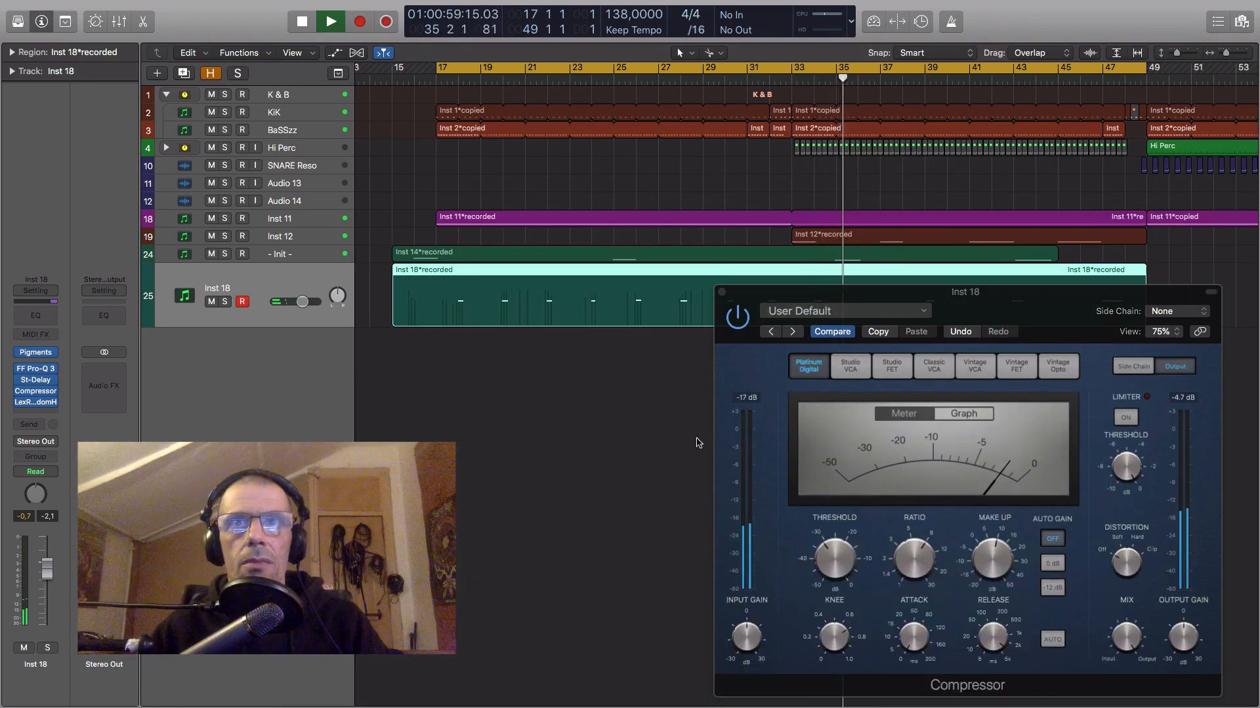
pyautogui.click(721, 292)
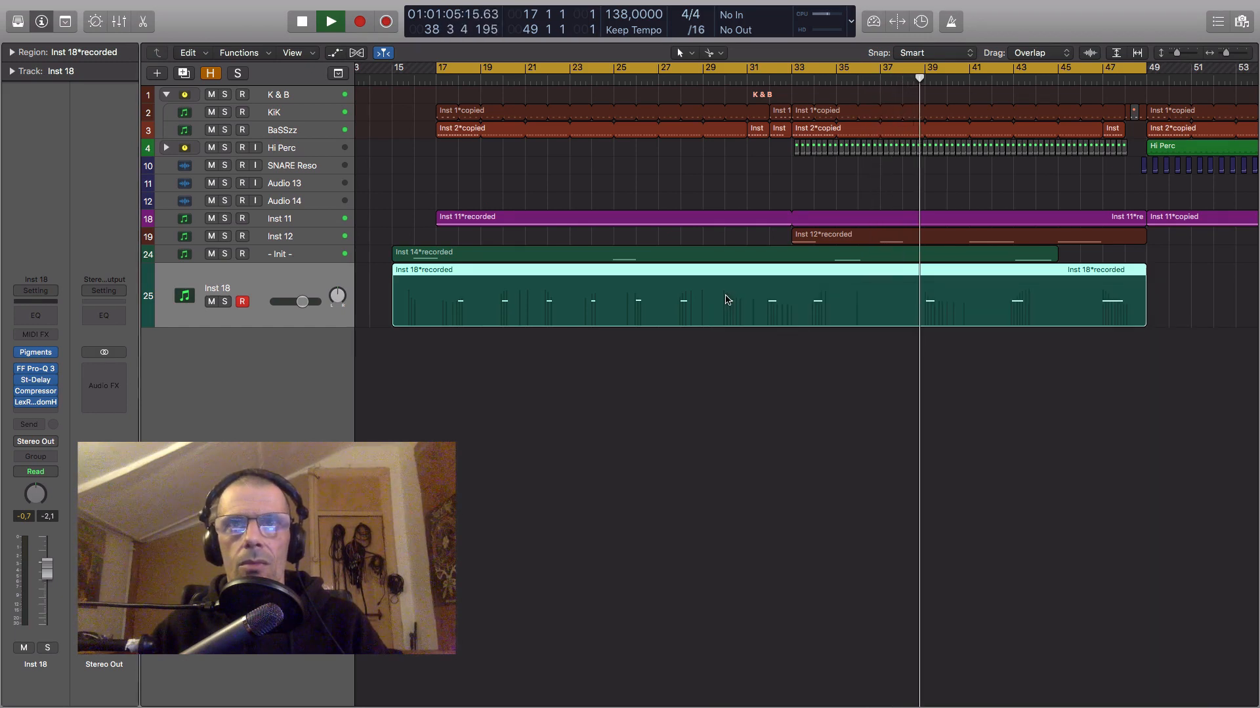
pyautogui.press('space')
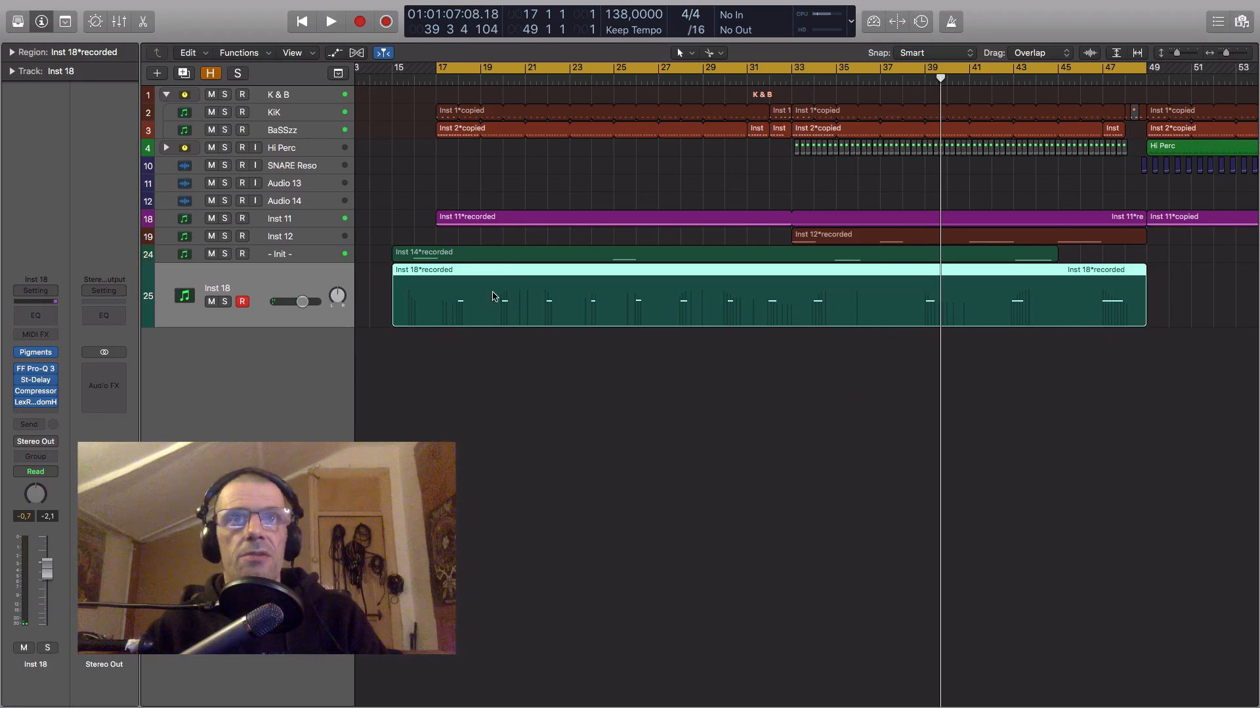
# Step: Split the Inst 18 recording at bars 17 and 33, and move the last piece to bar 49 as a muted region
pyautogui.moveTo(509, 302); pyautogui.dragTo(440, 311)
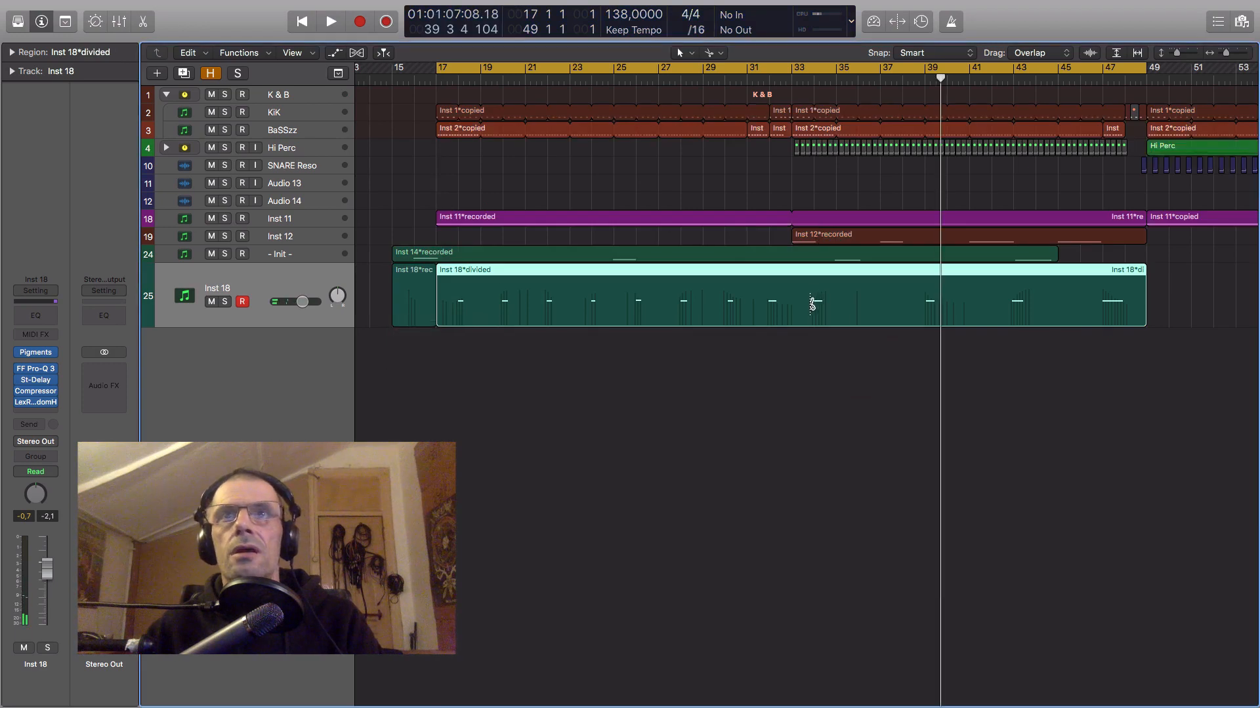
pyautogui.moveTo(812, 303); pyautogui.dragTo(793, 302)
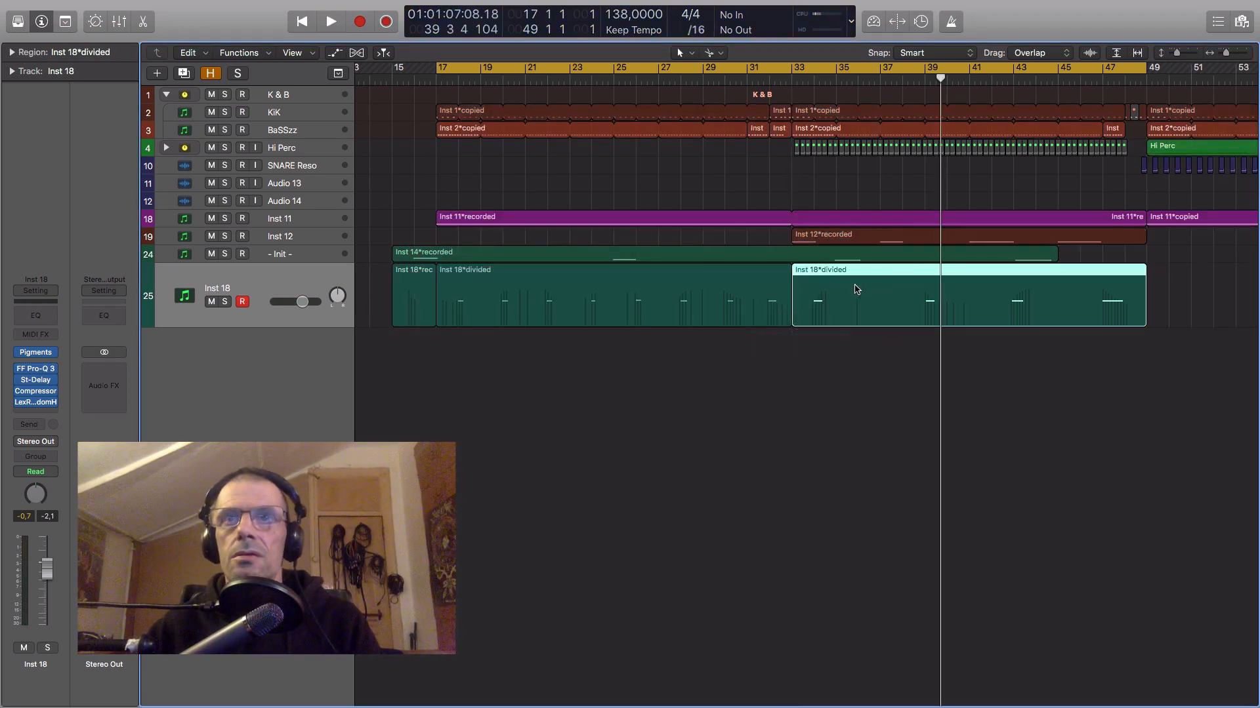
pyautogui.moveTo(873, 274); pyautogui.dragTo(1201, 280)
pyautogui.hotkey('ctrl', 'm')
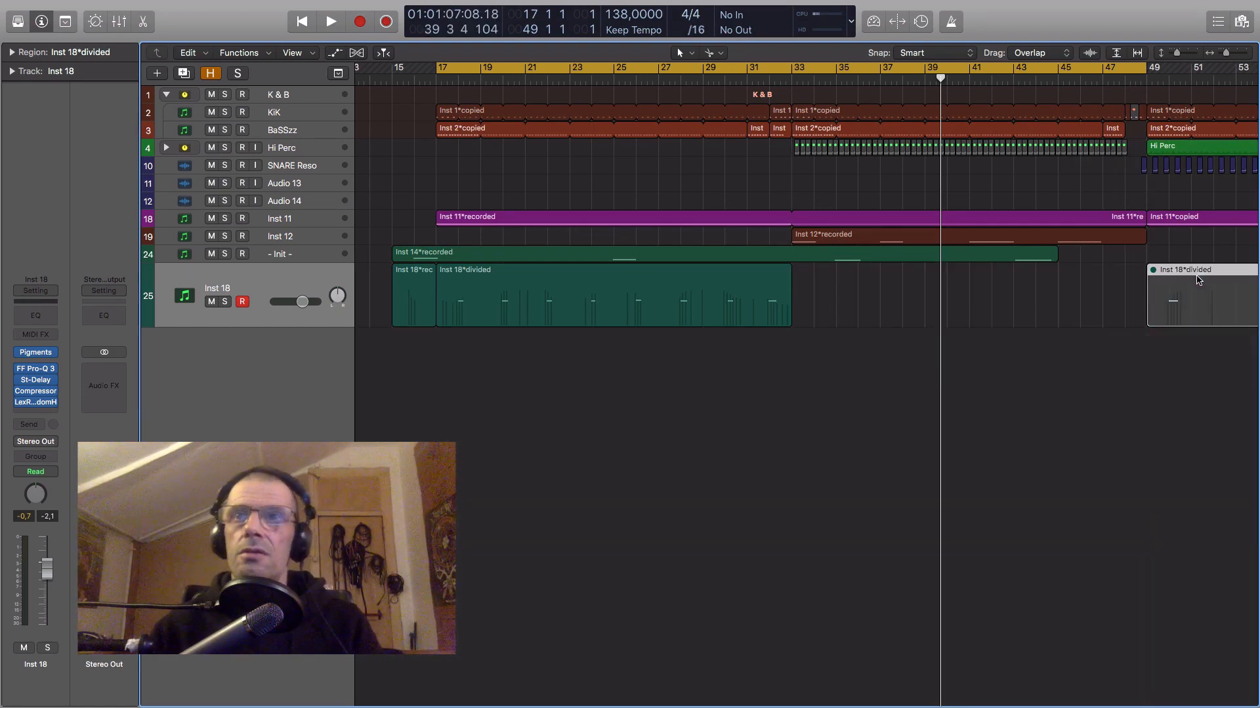
# Step: Copy the Inst 18 region at bar 17 to bar 33 and delete the leftover piece before bar 17
pyautogui.moveTo(473, 273); pyautogui.dragTo(824, 287)
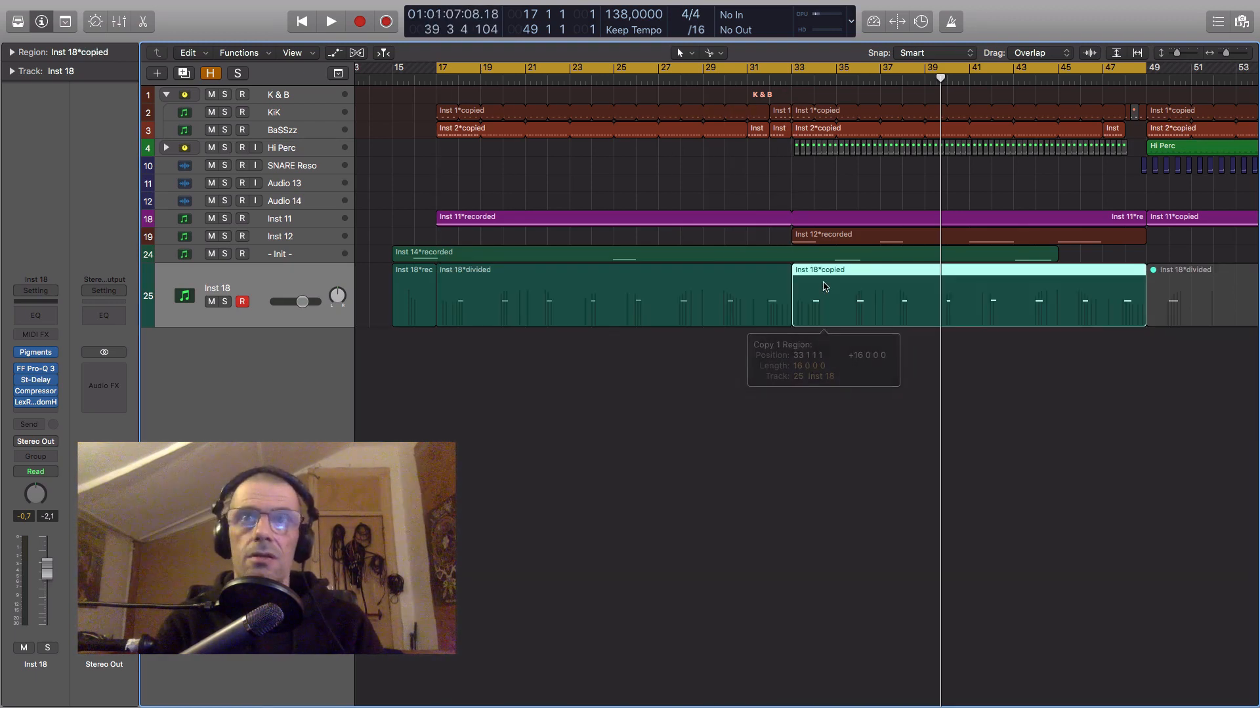
pyautogui.click(424, 279)
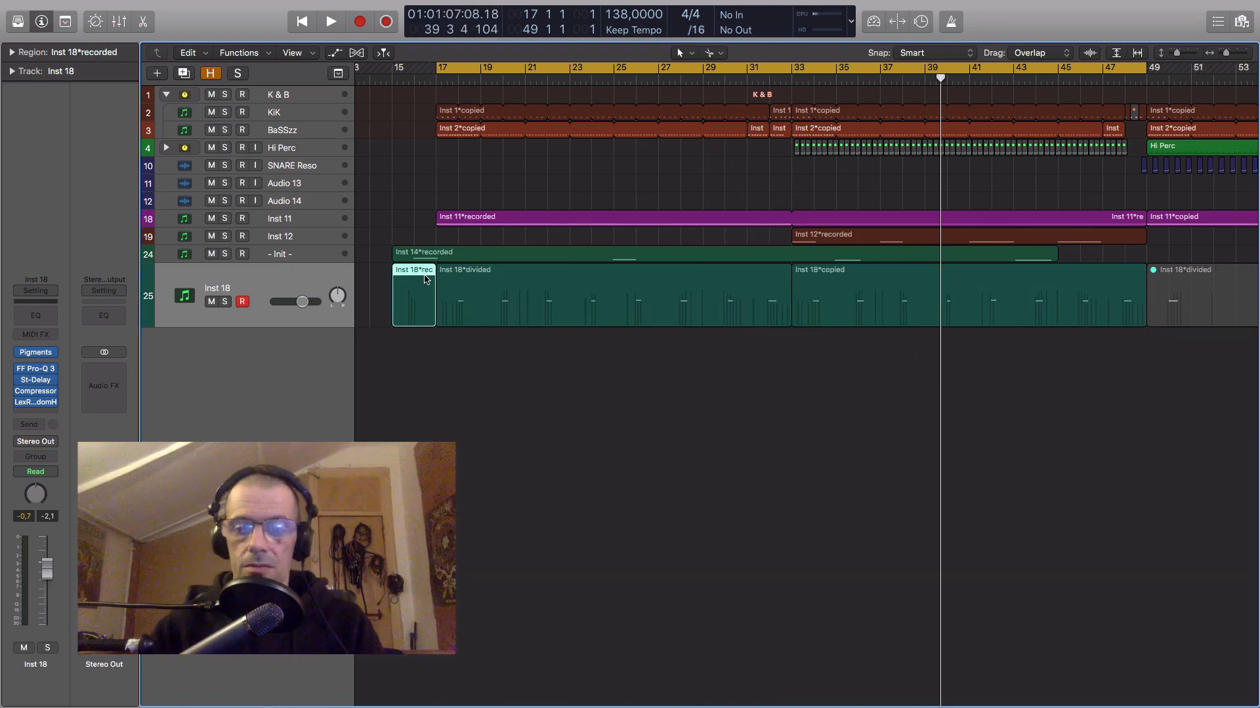
pyautogui.press('Delete')
# Step: Play the arrangement from bar 15 to listen to the edited Inst 18 regions, and stop playback
pyautogui.click(388, 82)
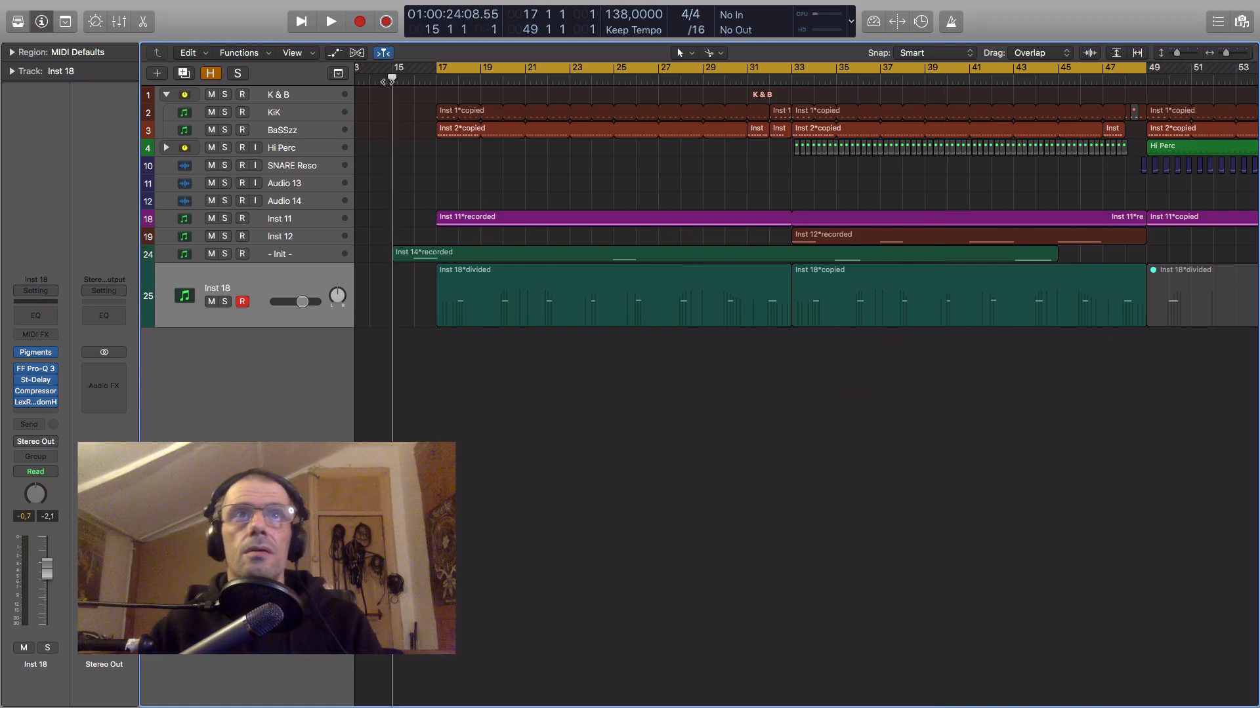
pyautogui.press('space')
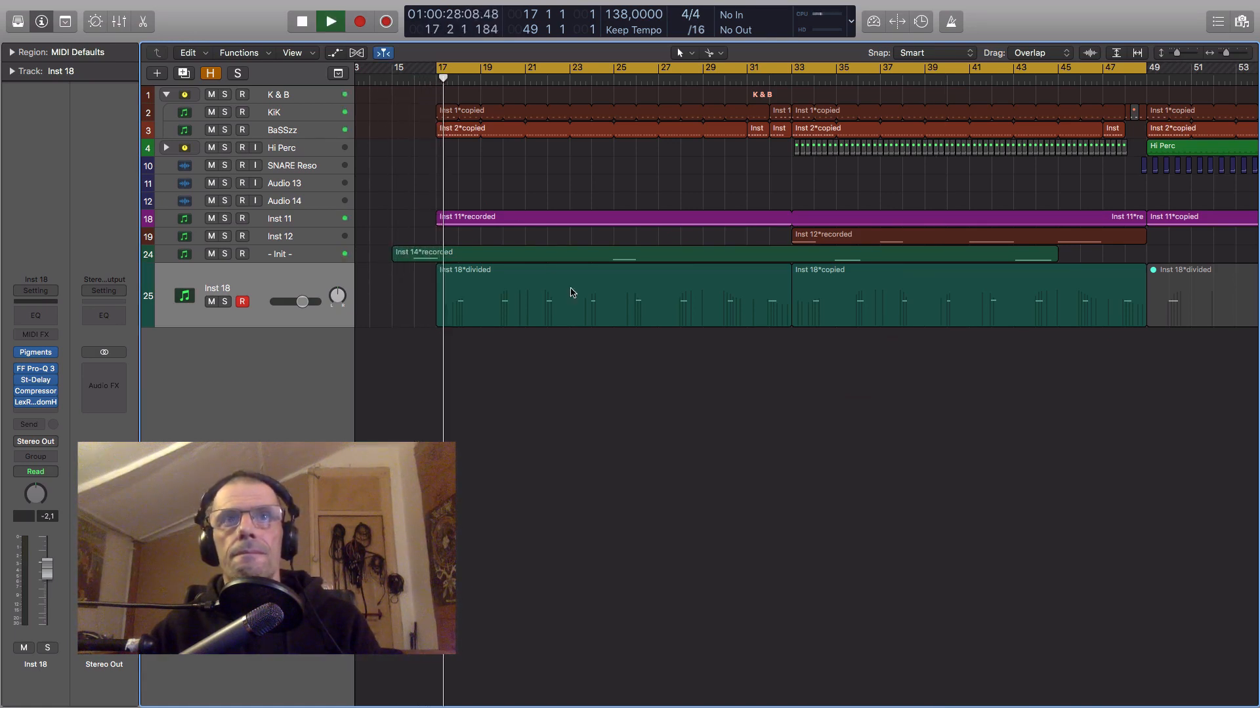
pyautogui.scroll(-5, 584, 309)
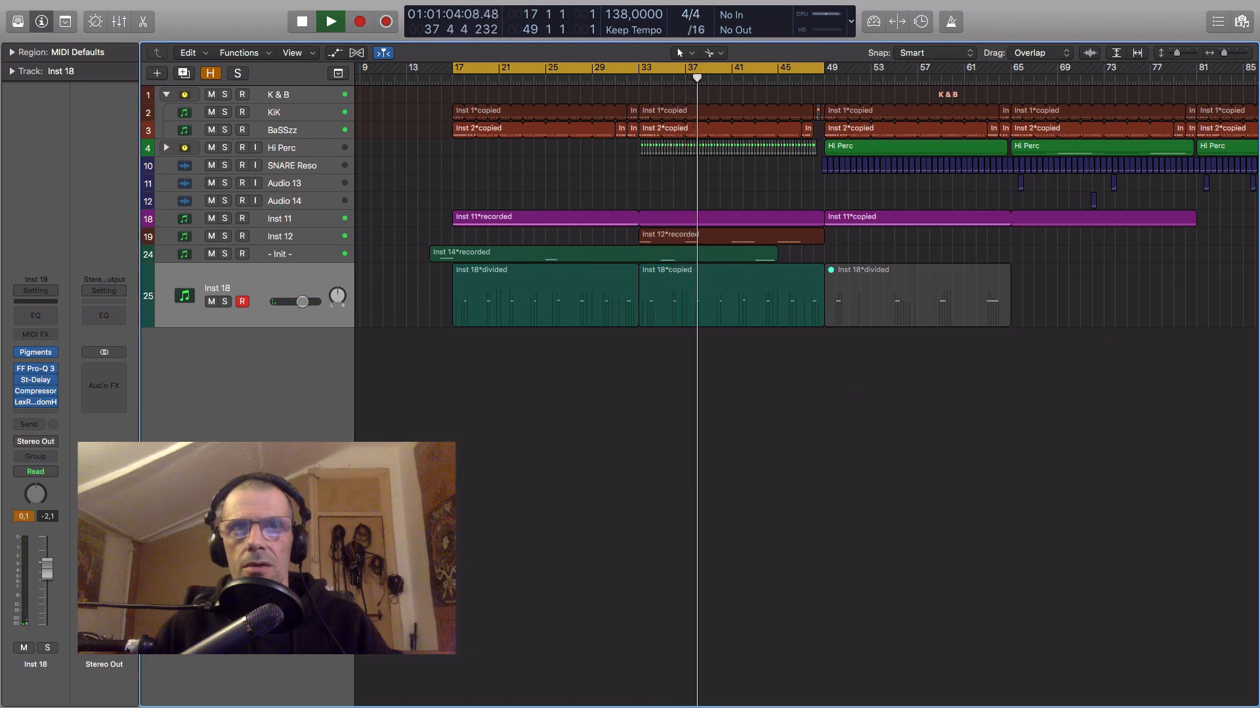
pyautogui.press('space')
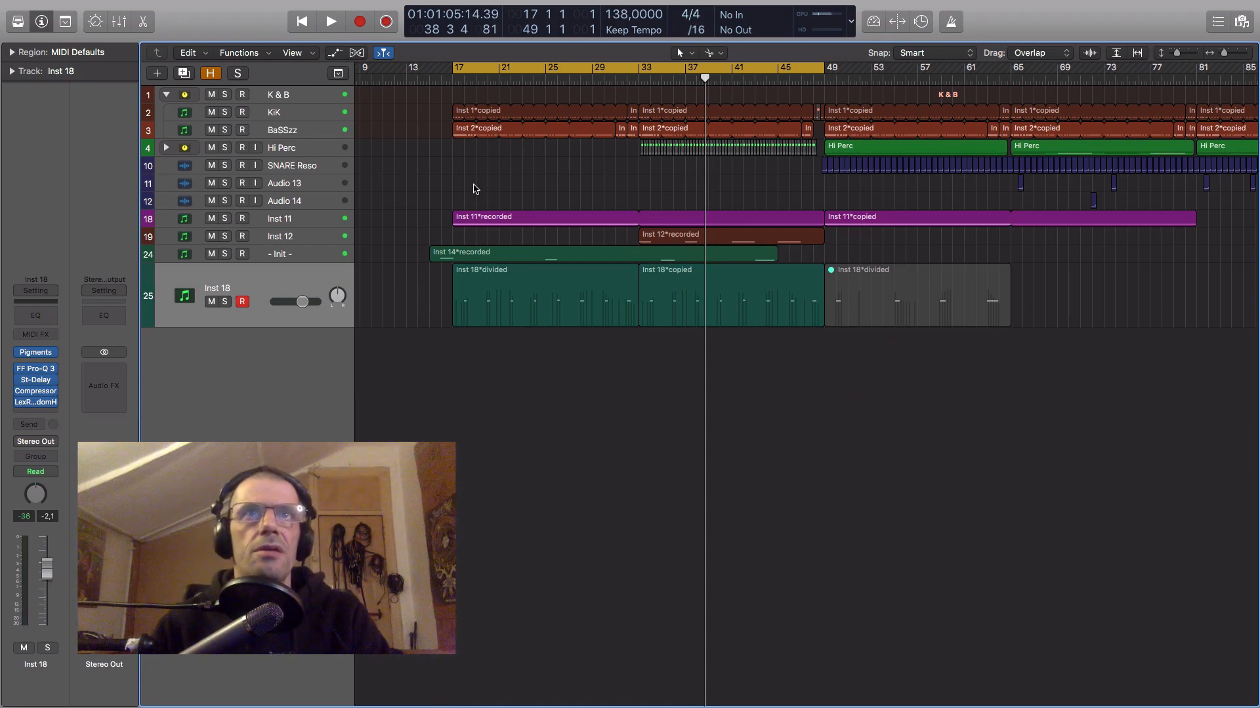
# Step: Replay the arrangement, check the Compressor's metering on Inst 18, reset the channel's peak level display, and close the Compressor
pyautogui.press('Return')
pyautogui.press('space')
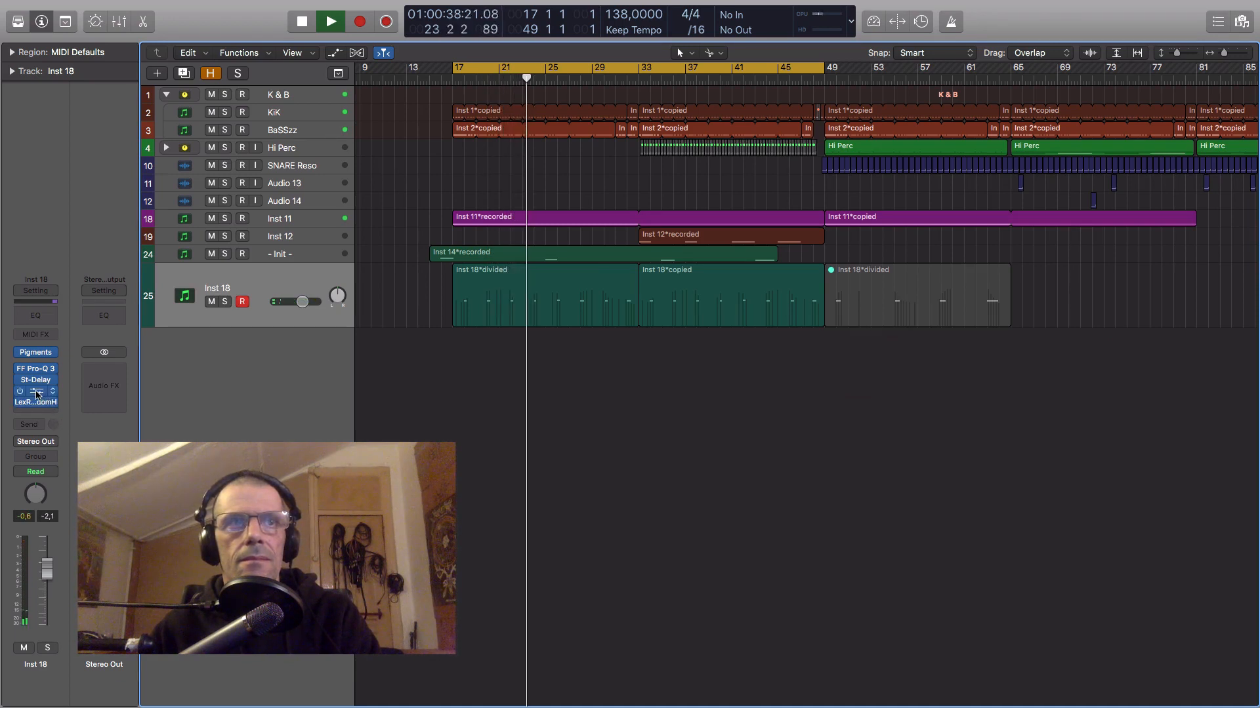
pyautogui.click(36, 392)
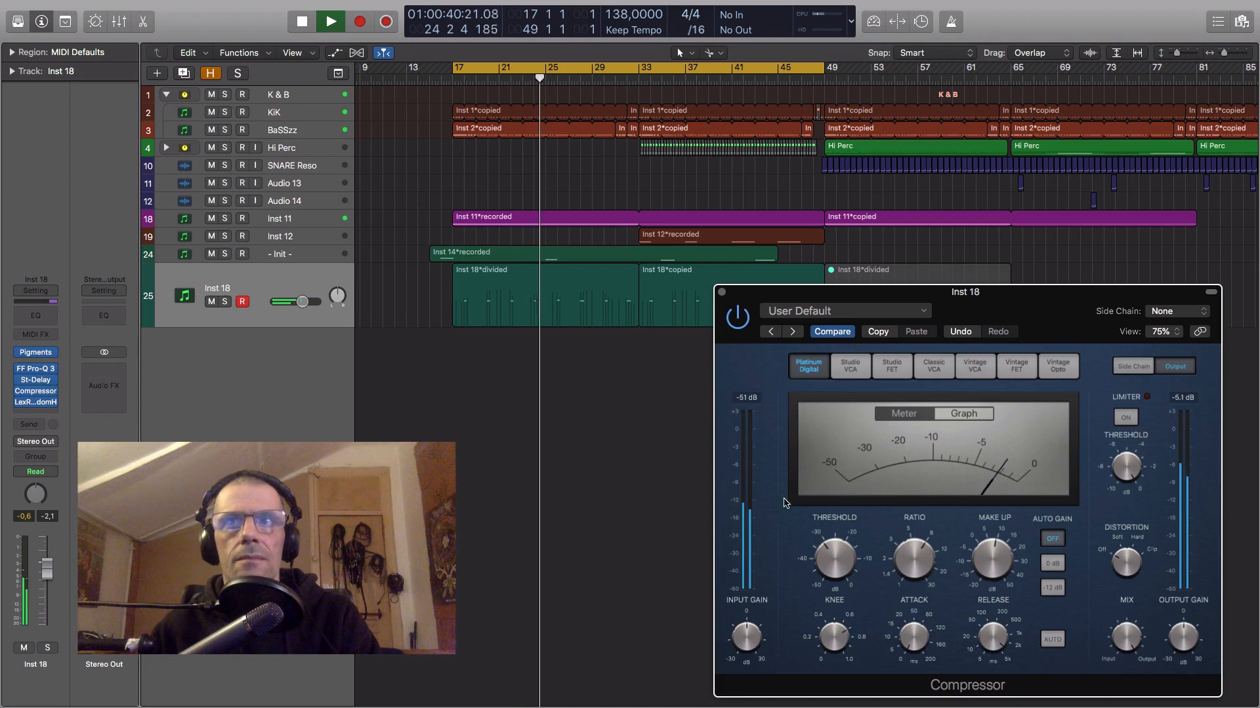
pyautogui.moveTo(995, 571)
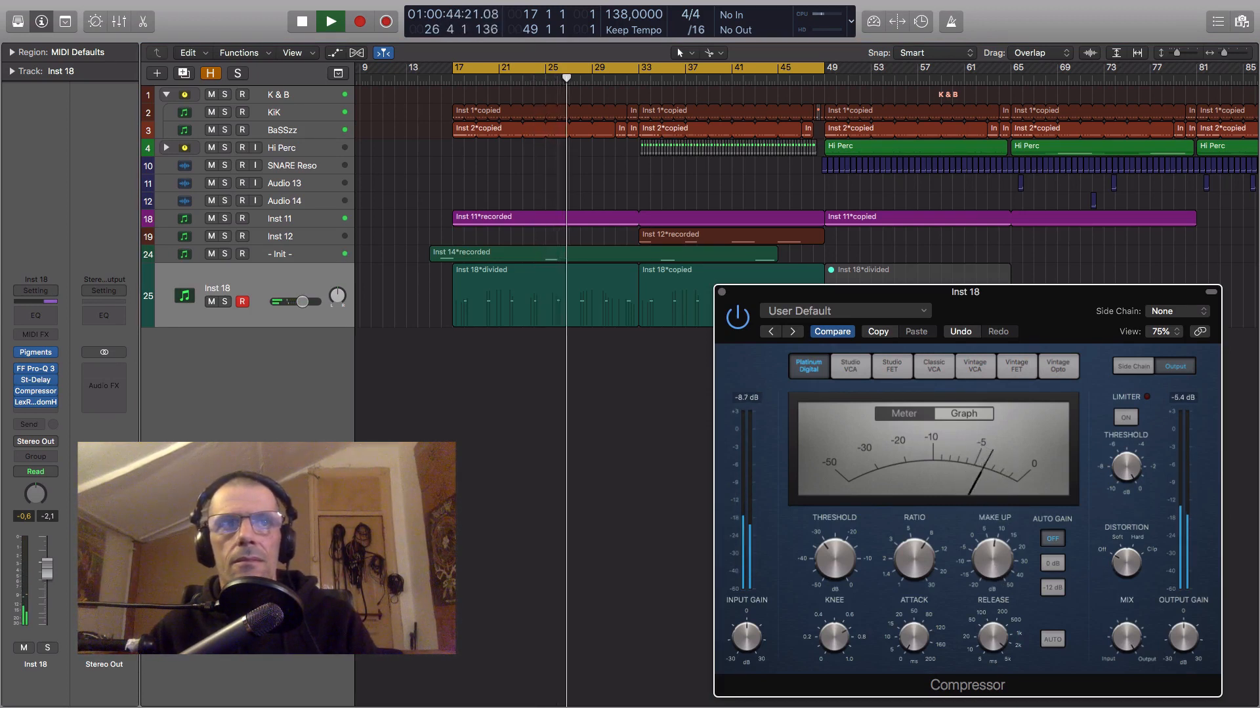
pyautogui.click(25, 517)
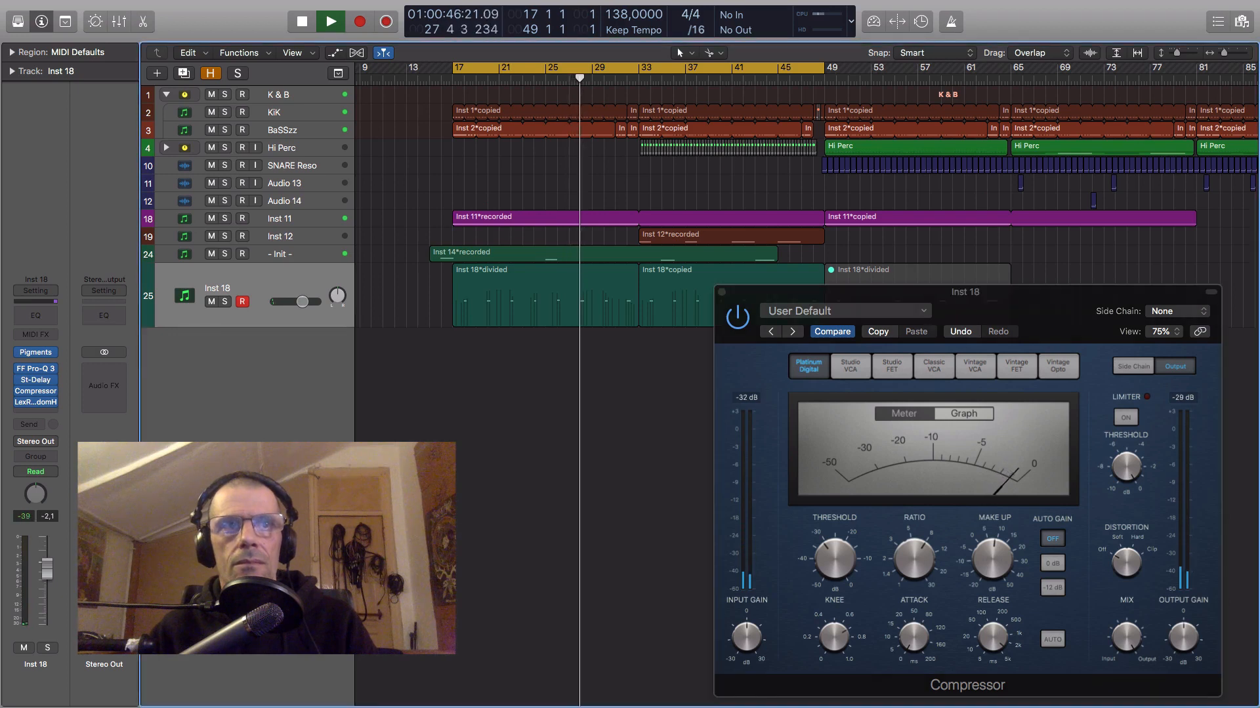
pyautogui.click(721, 292)
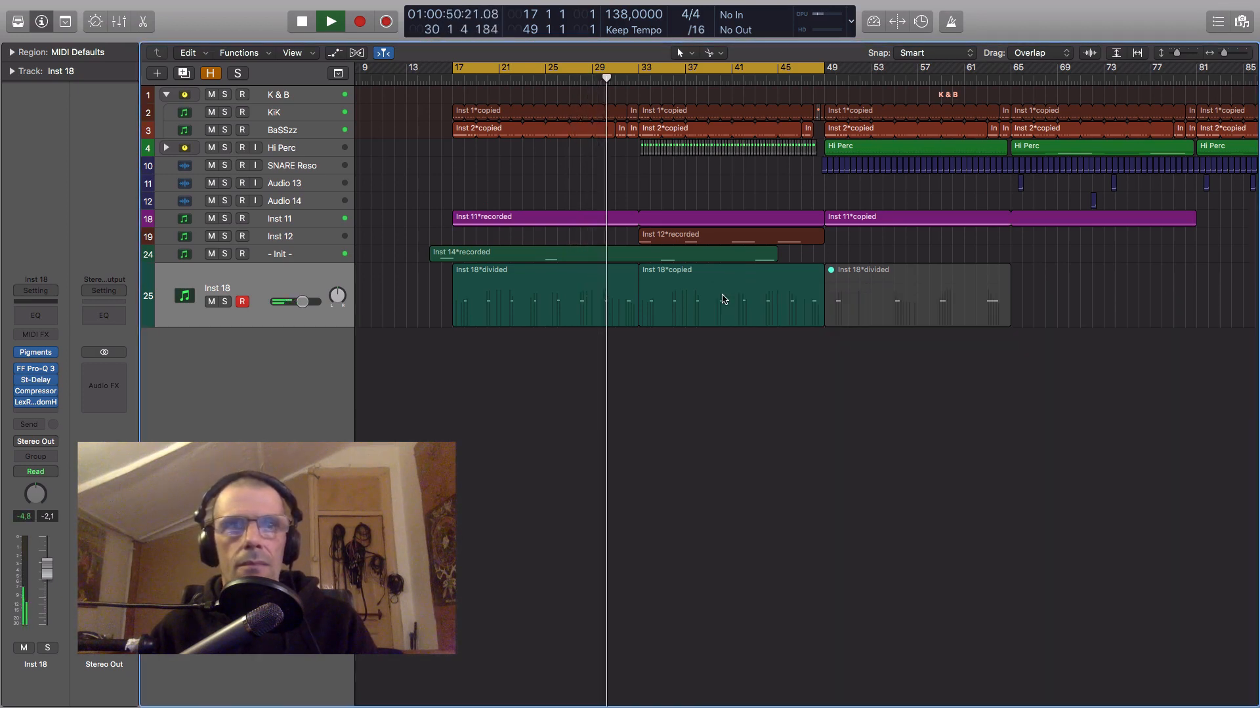
# Step: Open the Inst 18 region at bar 17 in the Piano Roll and lower the higher note at bar 26 to the other notes' pitch
pyautogui.click(598, 276)
pyautogui.doubleClick(599, 277)
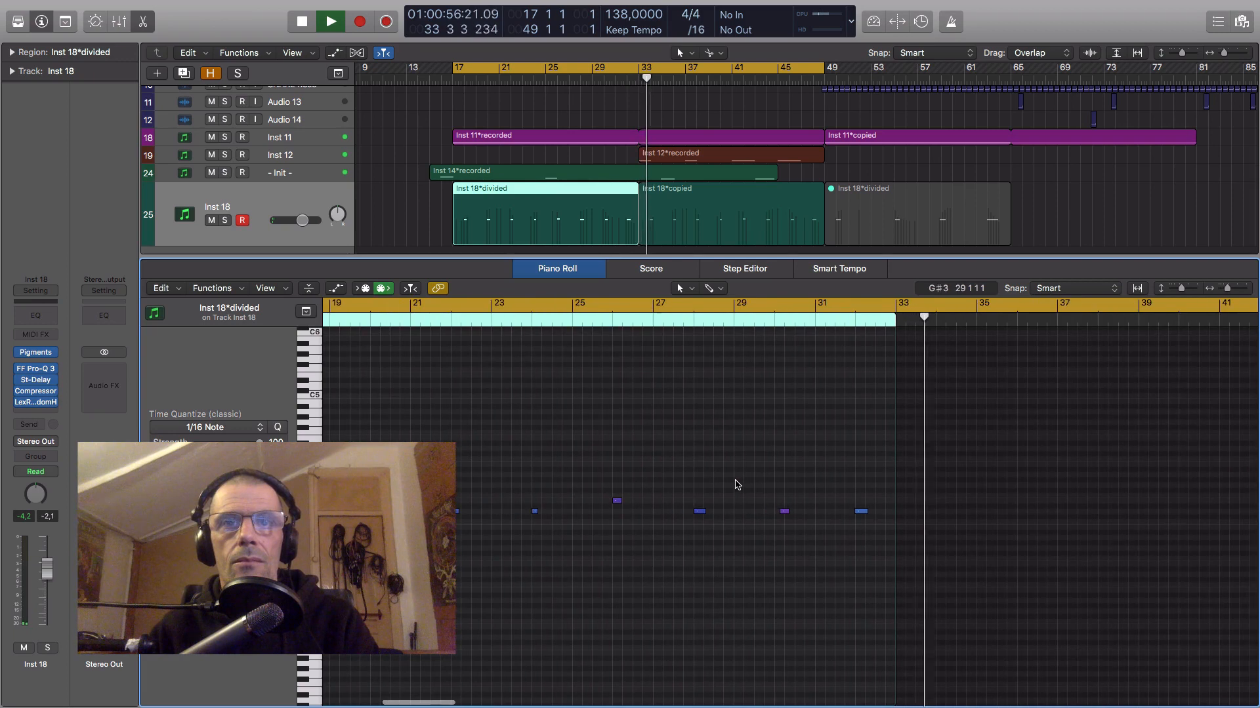
pyautogui.press('space')
pyautogui.press('super+a')
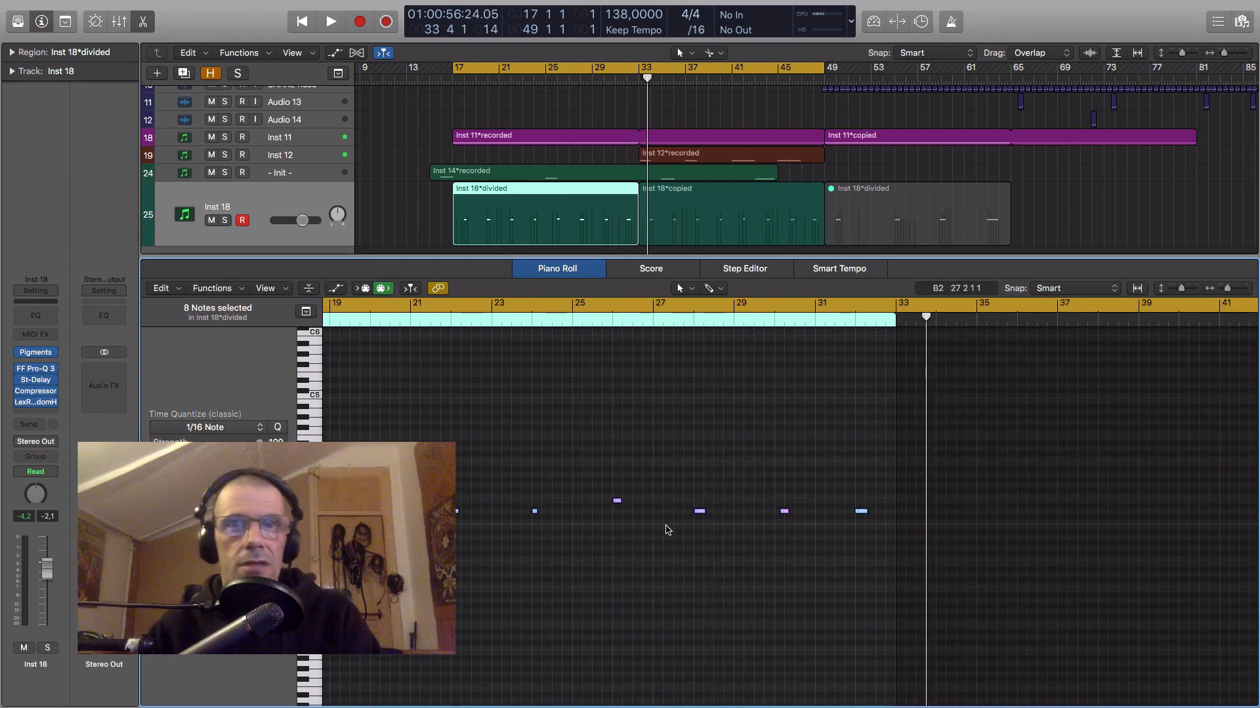
pyautogui.click(616, 501)
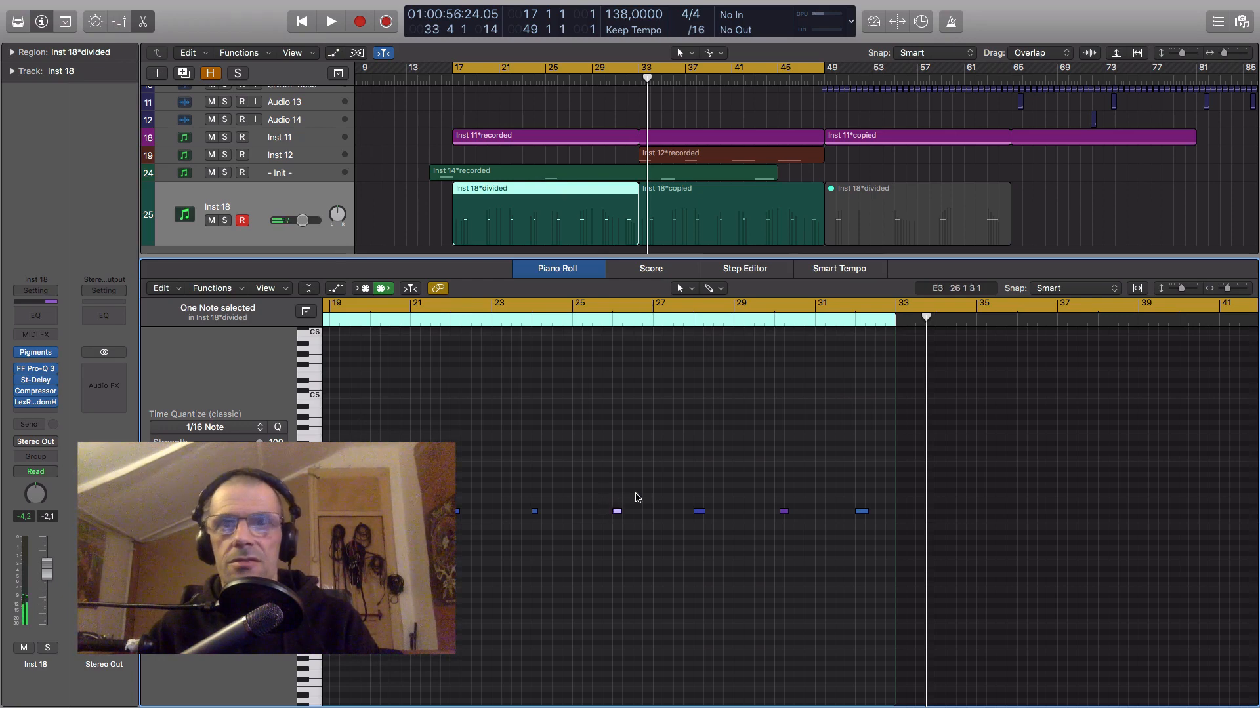
# Step: Align the start of the note near bar 30 in the Inst 18 region with the bar line
pyautogui.click(783, 511)
pyautogui.scroll(-2, 776, 538)
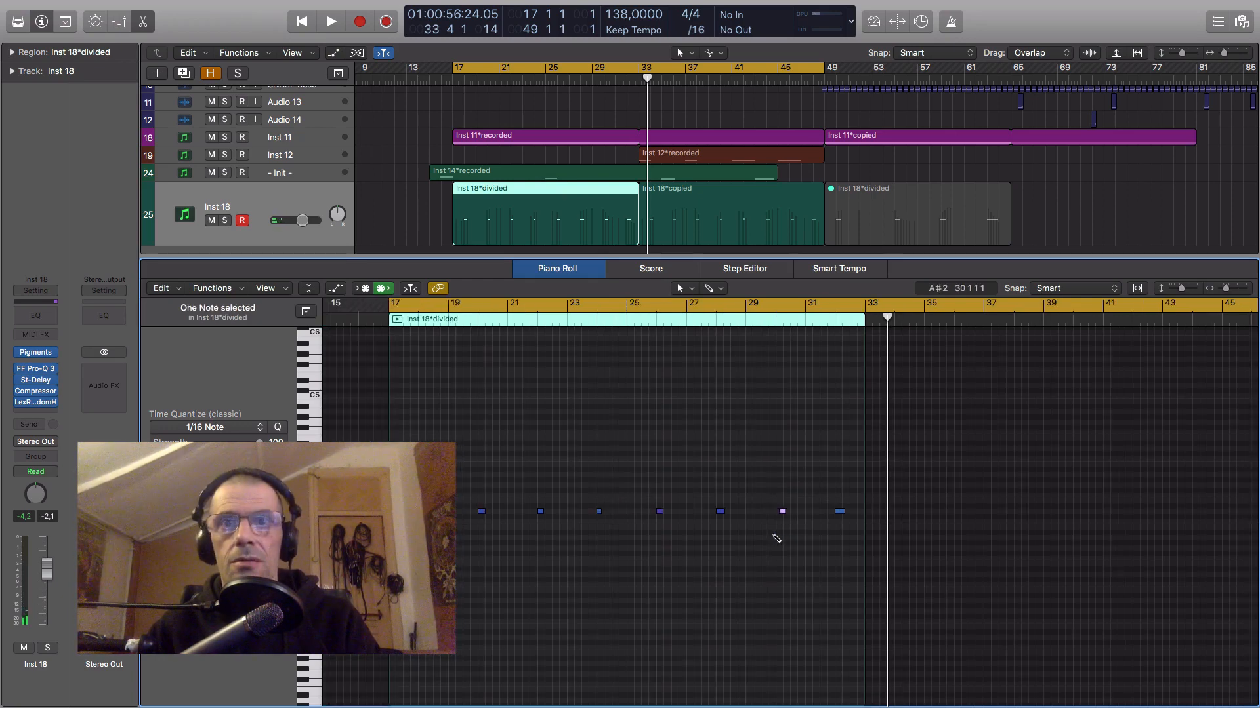
pyautogui.scroll(3, 776, 538)
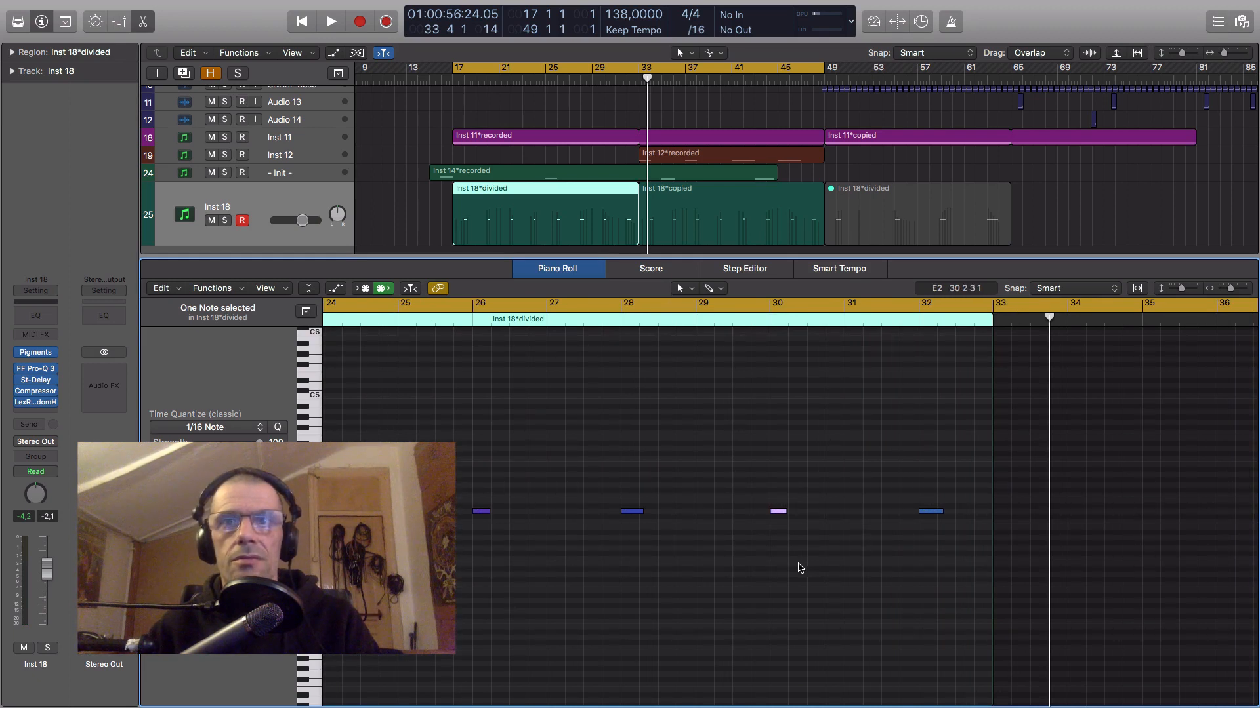
pyautogui.scroll(-5, 800, 568)
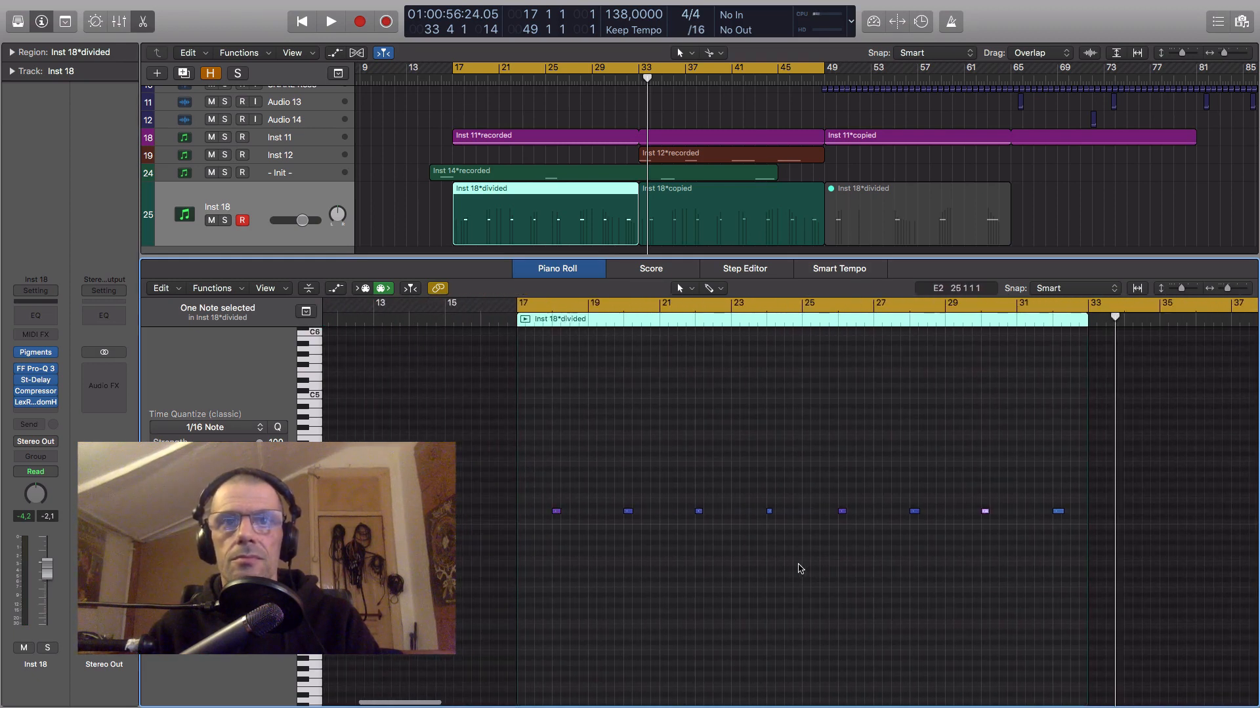
# Step: Replace the Inst 18 region at bar 33 with a fresh copy of the edited region from bar 17
pyautogui.click(690, 204)
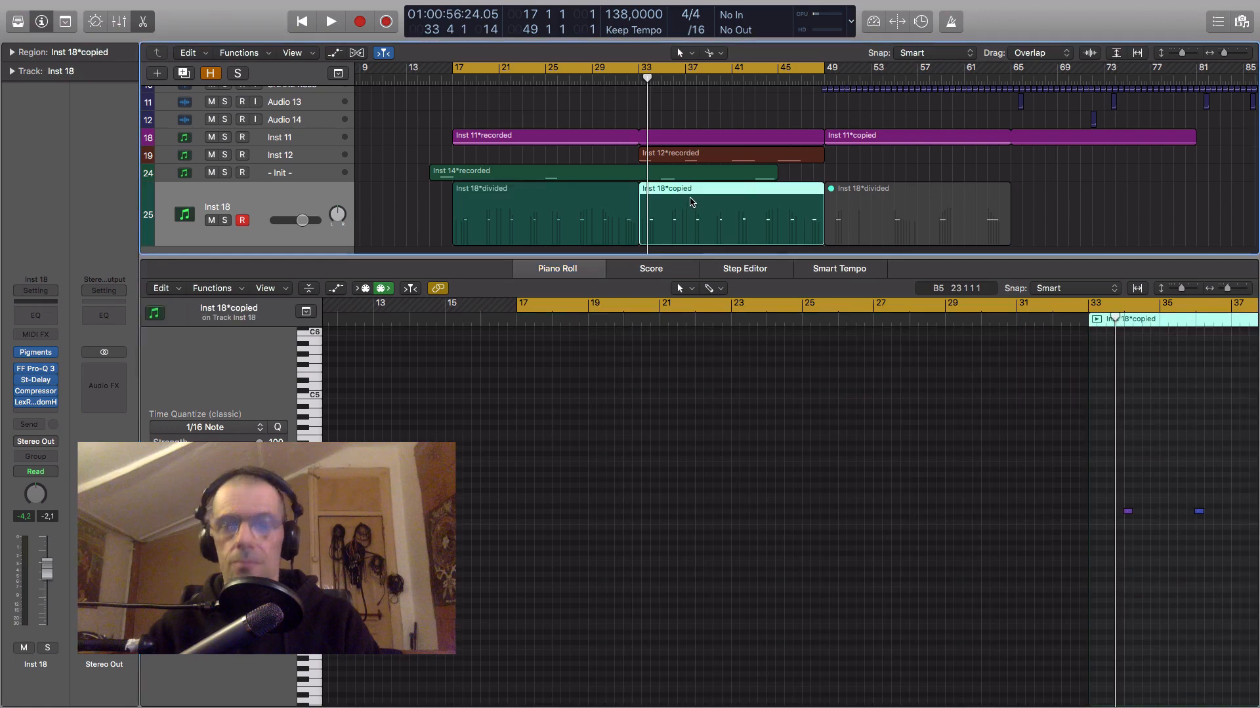
pyautogui.press('Delete')
pyautogui.moveTo(477, 200); pyautogui.dragTo(667, 217)
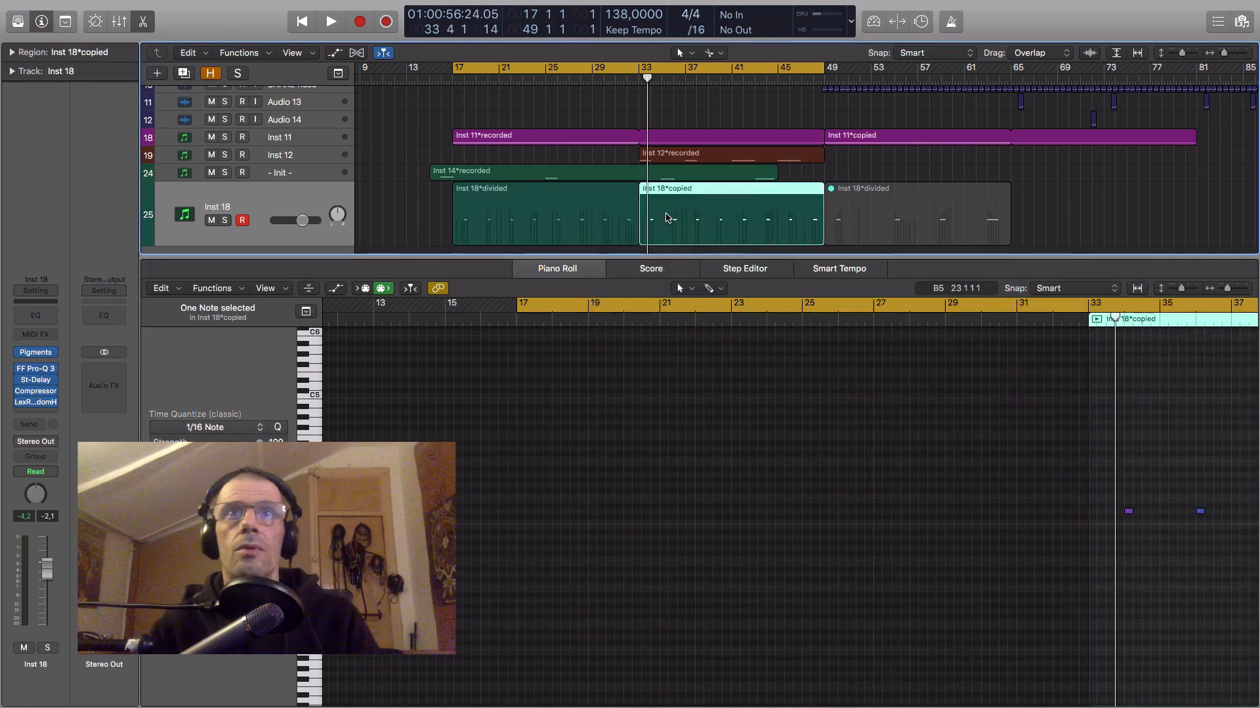
# Step: Close the Piano Roll, turn off the cycle range, and listen to the arrangement from bar 33
pyautogui.press('e')
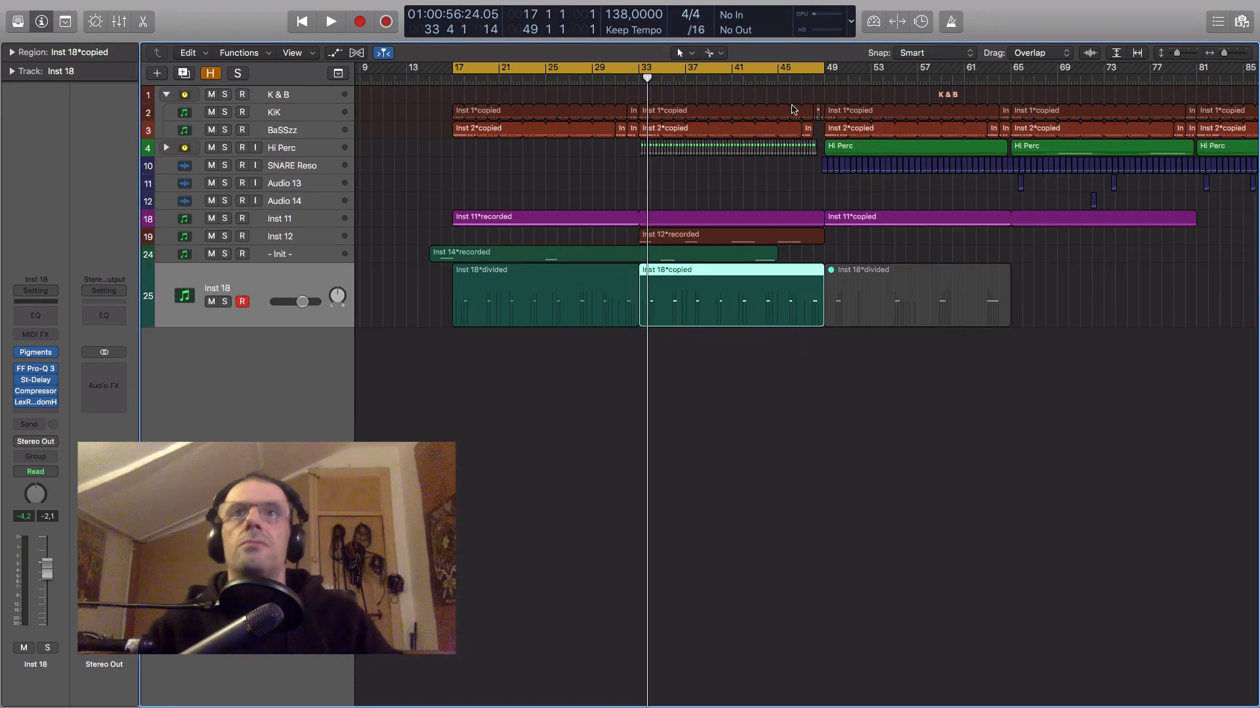
pyautogui.click(780, 68)
pyautogui.press('space')
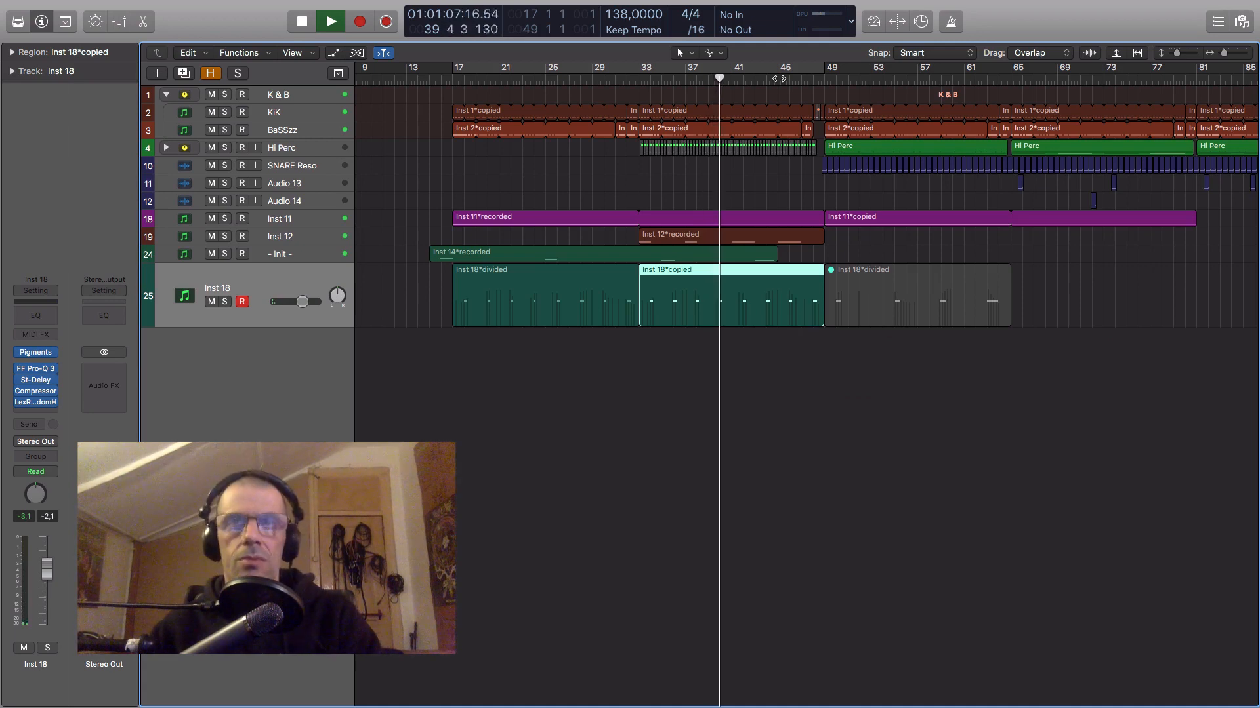
pyautogui.press('space')
# Step: Listen to the transition into bar 49 and delete the muted Inst 18 region that starts there
pyautogui.click(801, 80)
pyautogui.press('space')
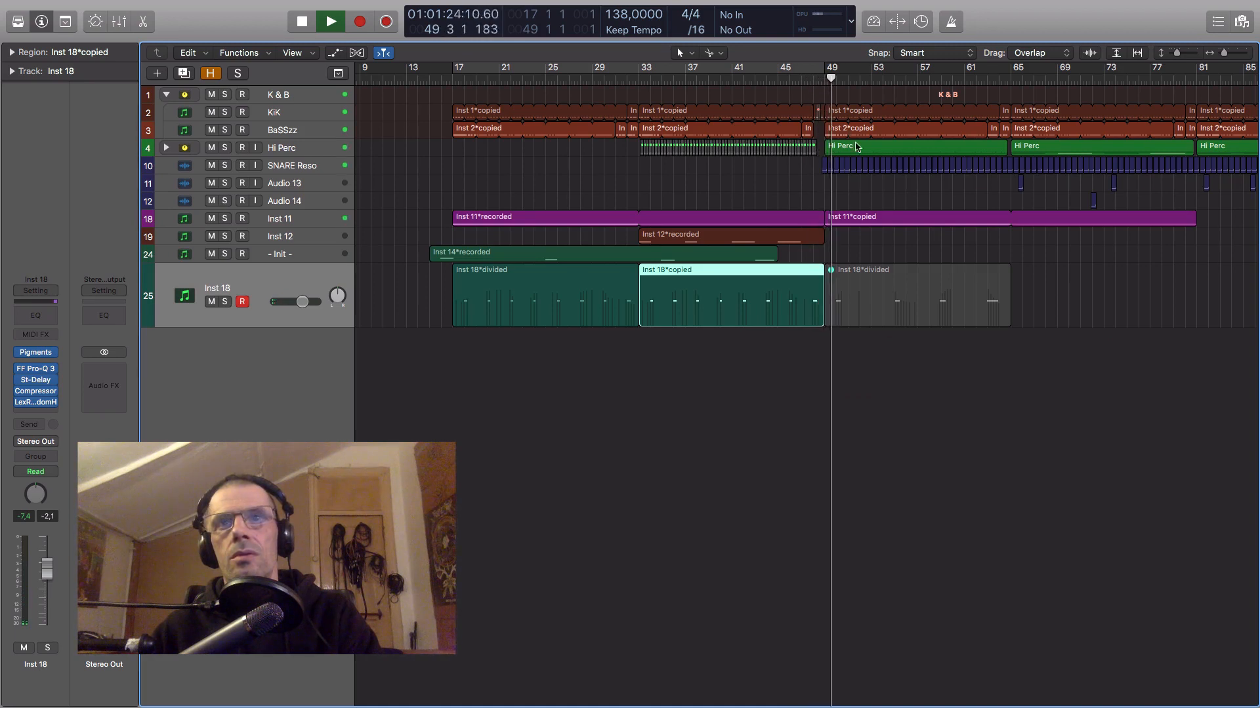
pyautogui.press('space')
pyautogui.click(878, 282)
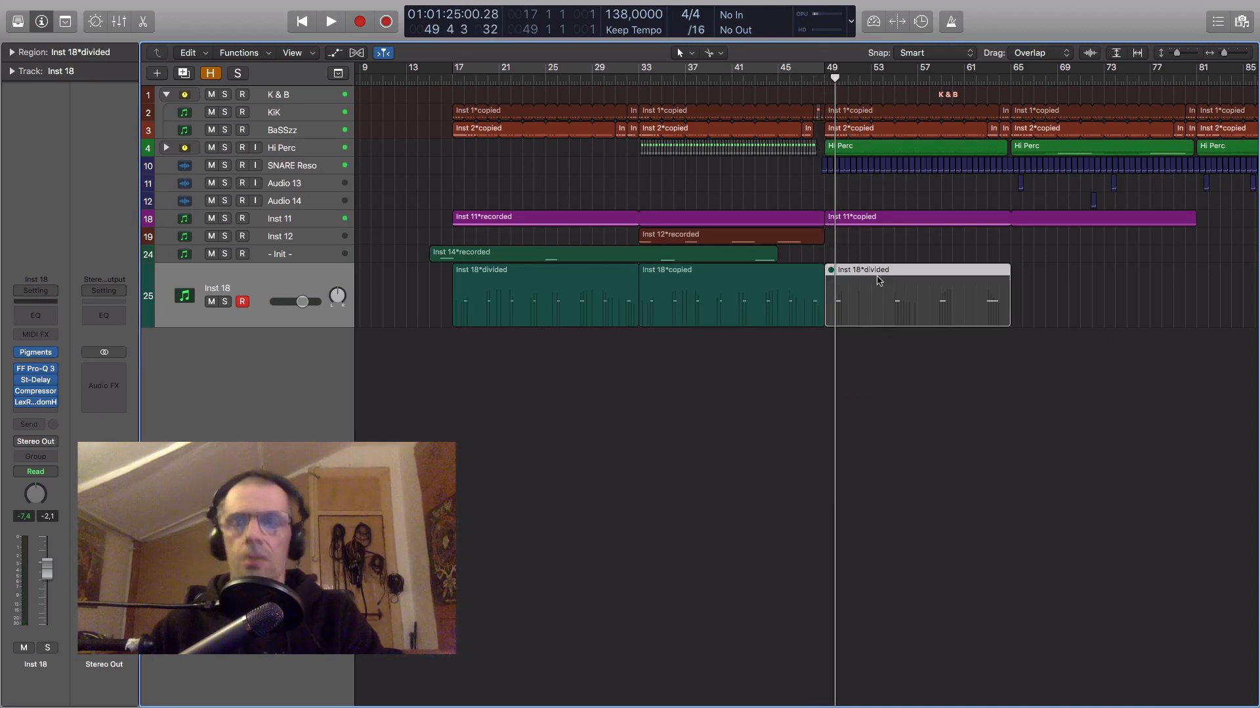
pyautogui.press('Delete')
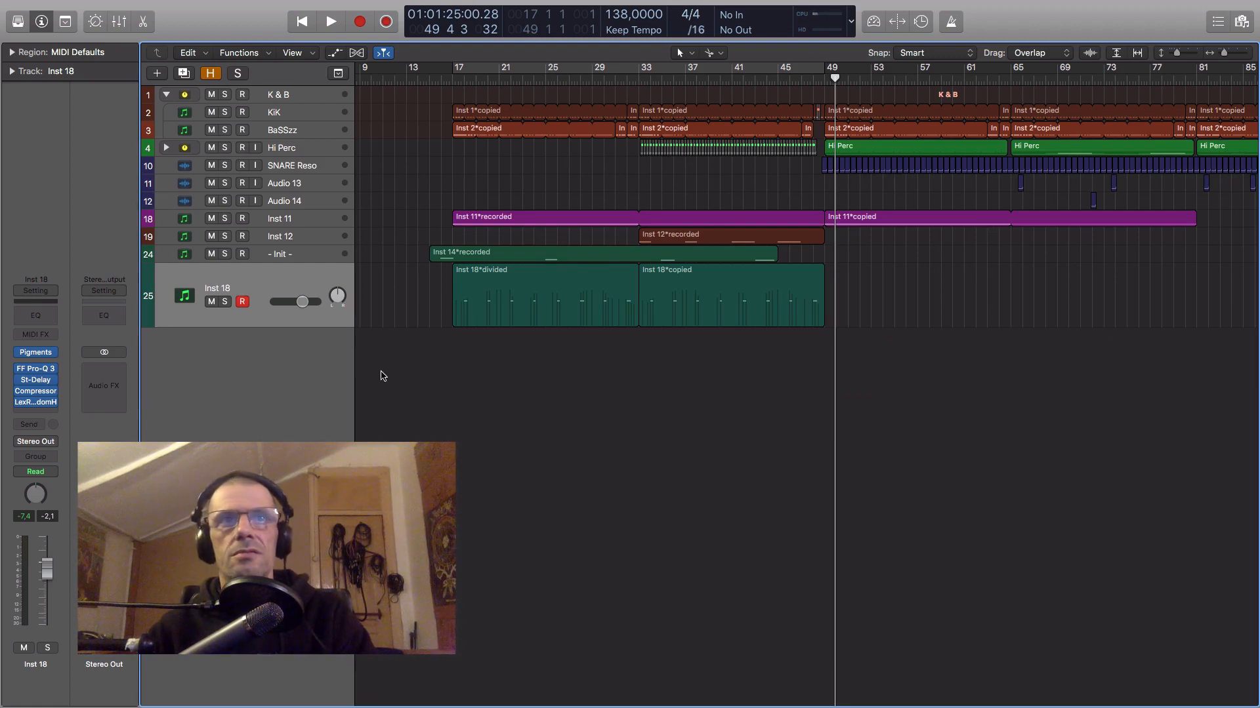
# Step: Add a new software instrument track below Inst 18 and load the stereo Serum synth on it
pyautogui.doubleClick(312, 349)
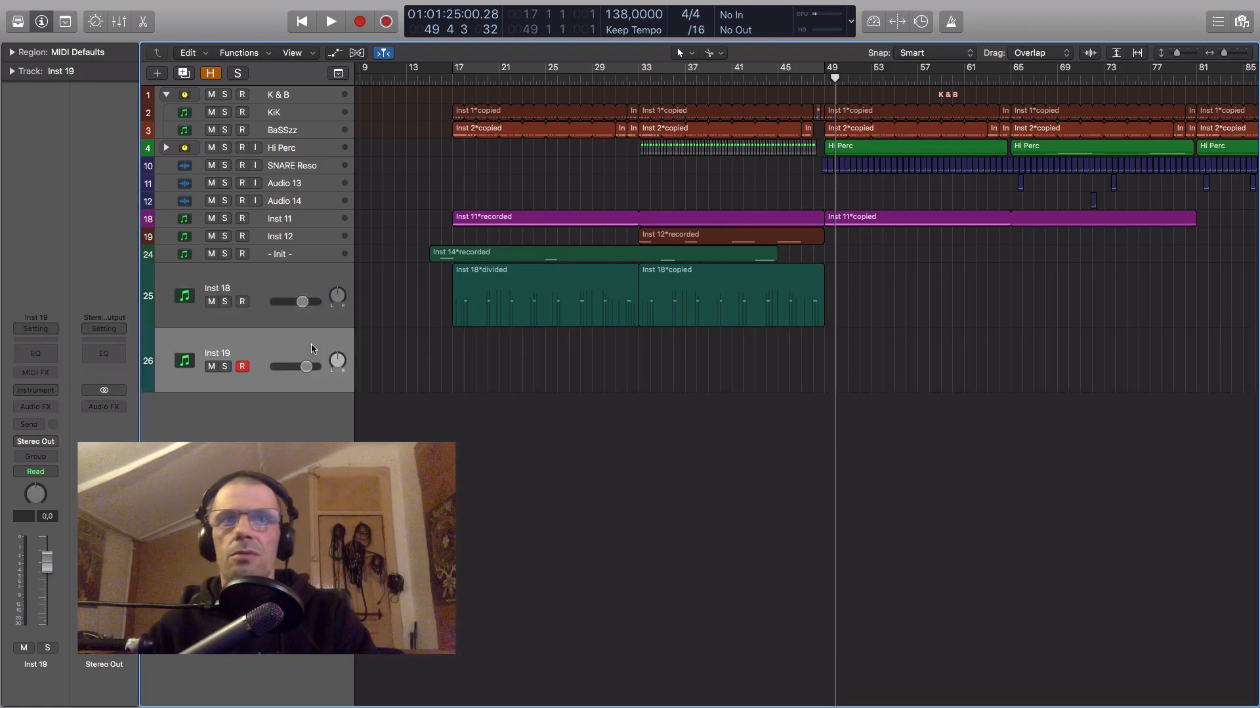
pyautogui.click(56, 394)
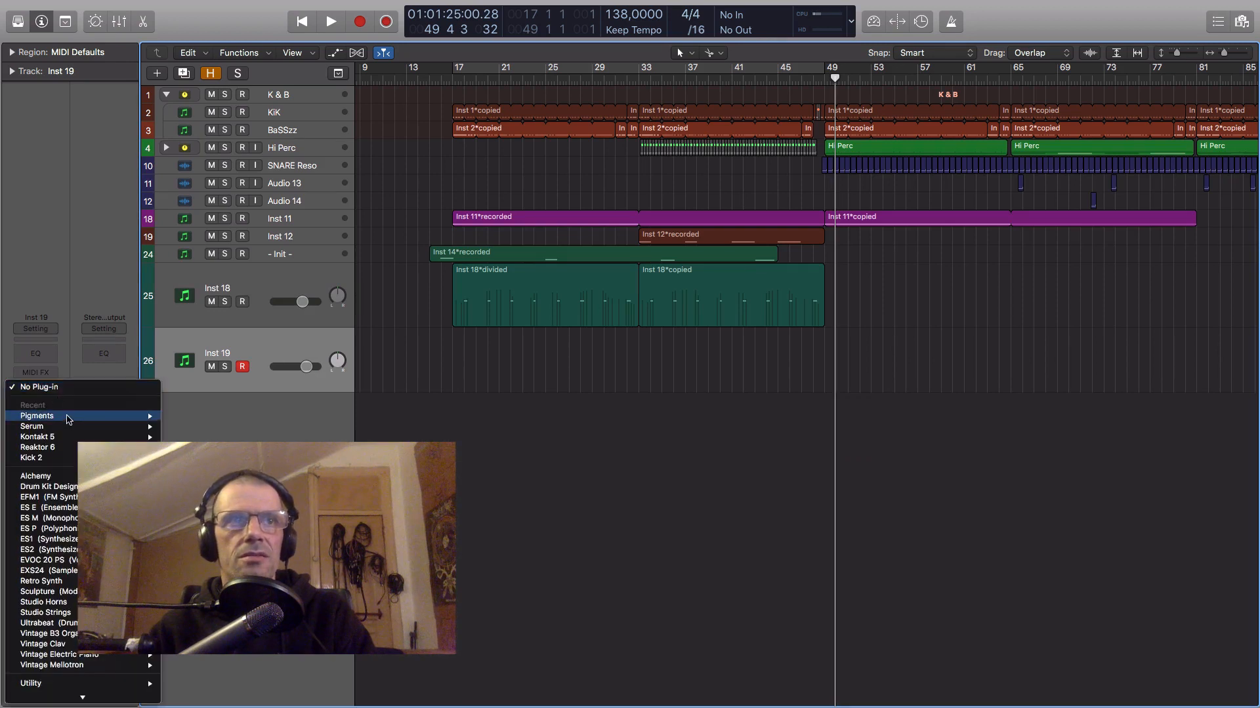
pyautogui.moveTo(82, 428)
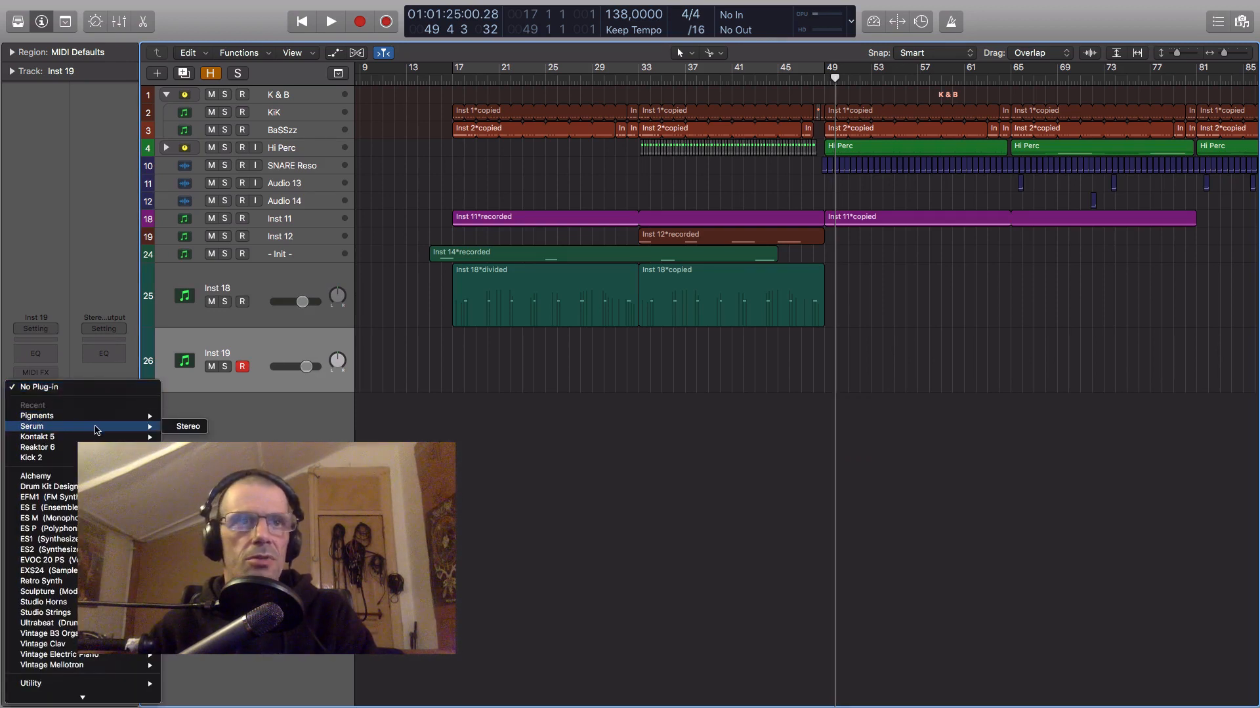
pyautogui.click(181, 428)
pyautogui.moveTo(182, 26); pyautogui.dragTo(872, 87)
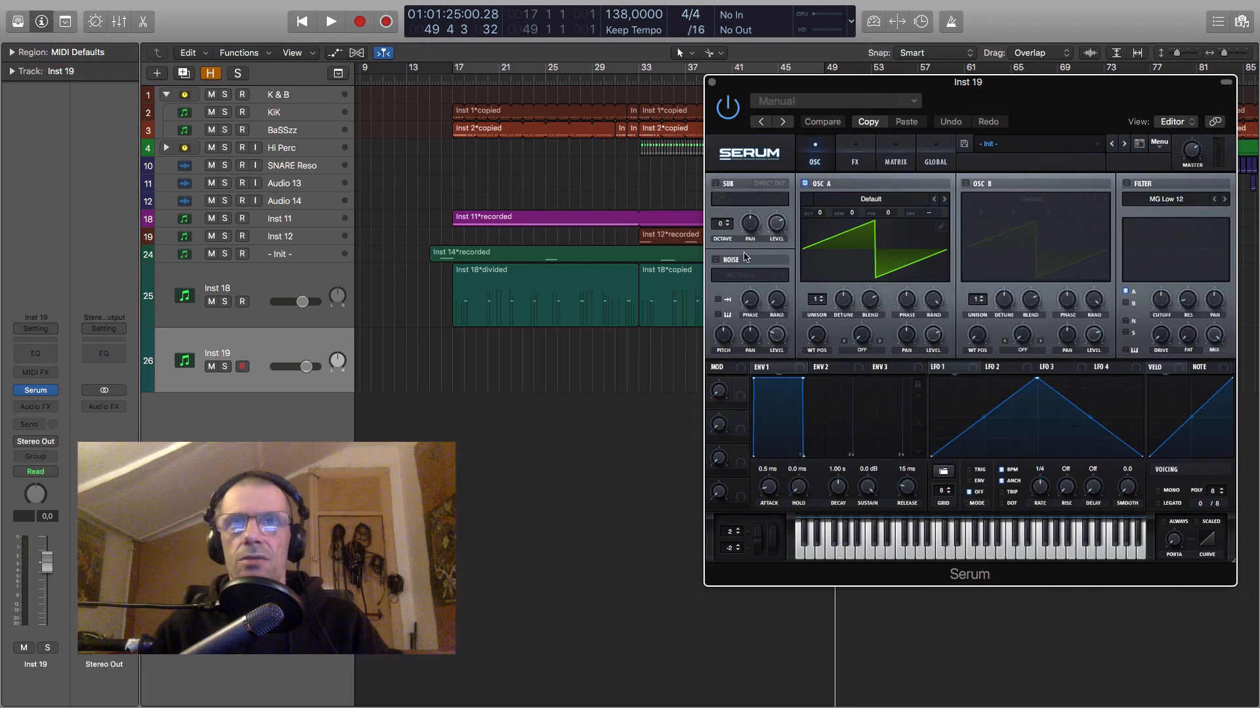
# Step: Turn on Serum's noise oscillator with the ARP pink sample, switch off oscillator A, and adjust the noise level
pyautogui.click(715, 259)
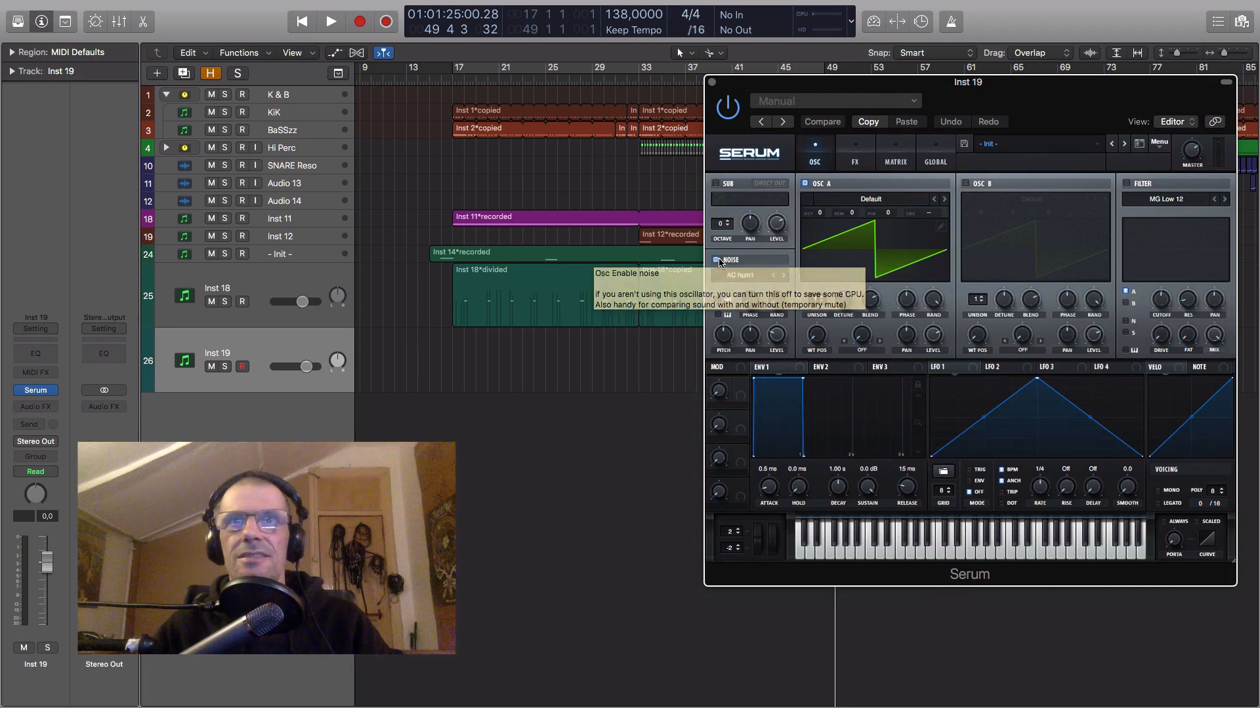
pyautogui.click(806, 184)
pyautogui.click(758, 276)
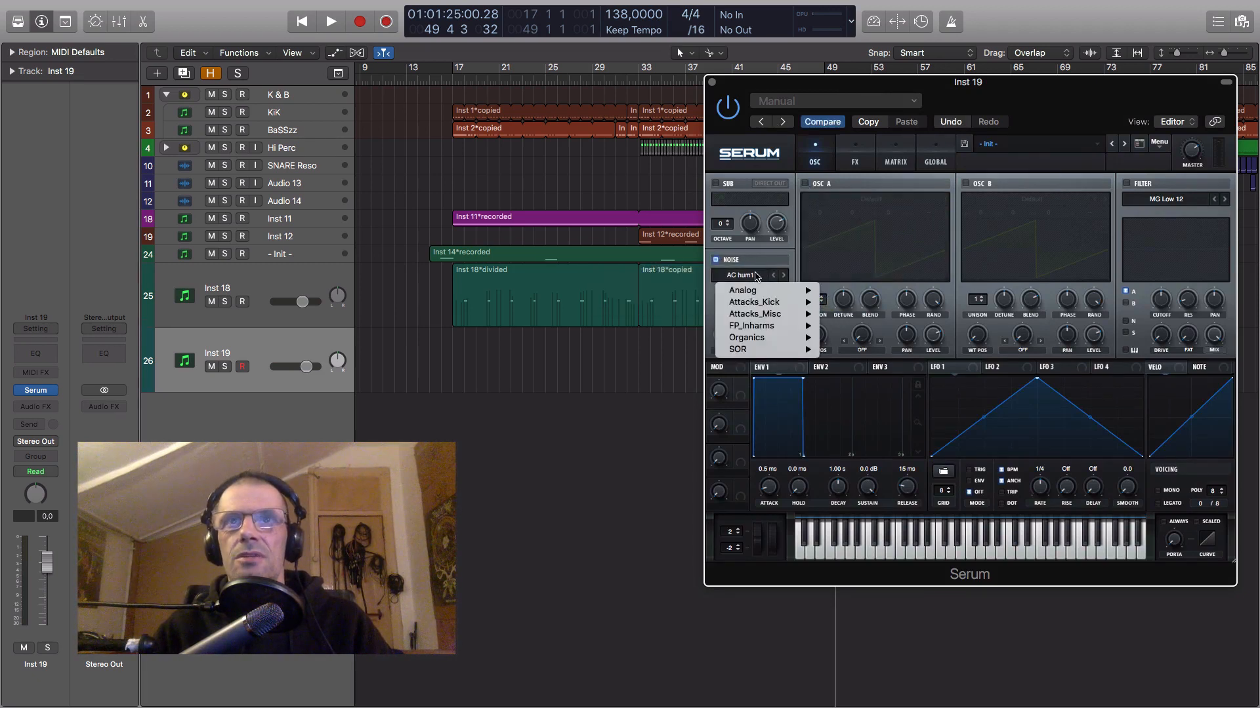
pyautogui.moveTo(776, 290)
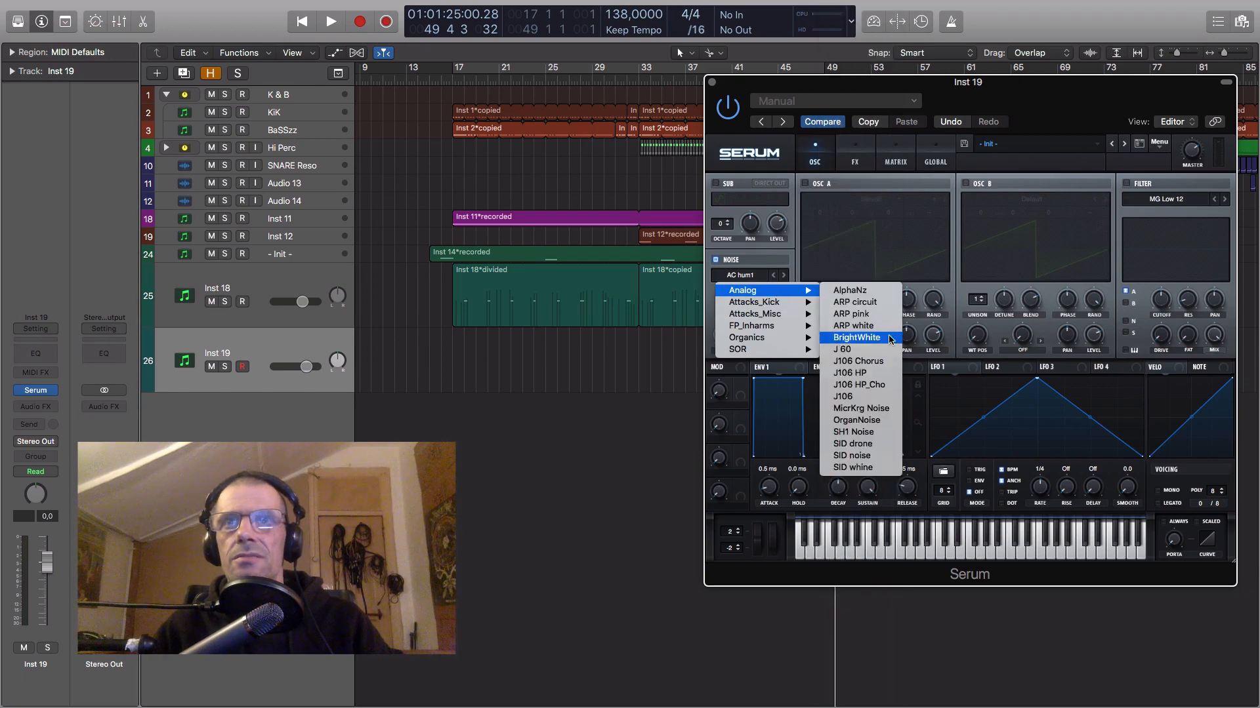
pyautogui.click(853, 314)
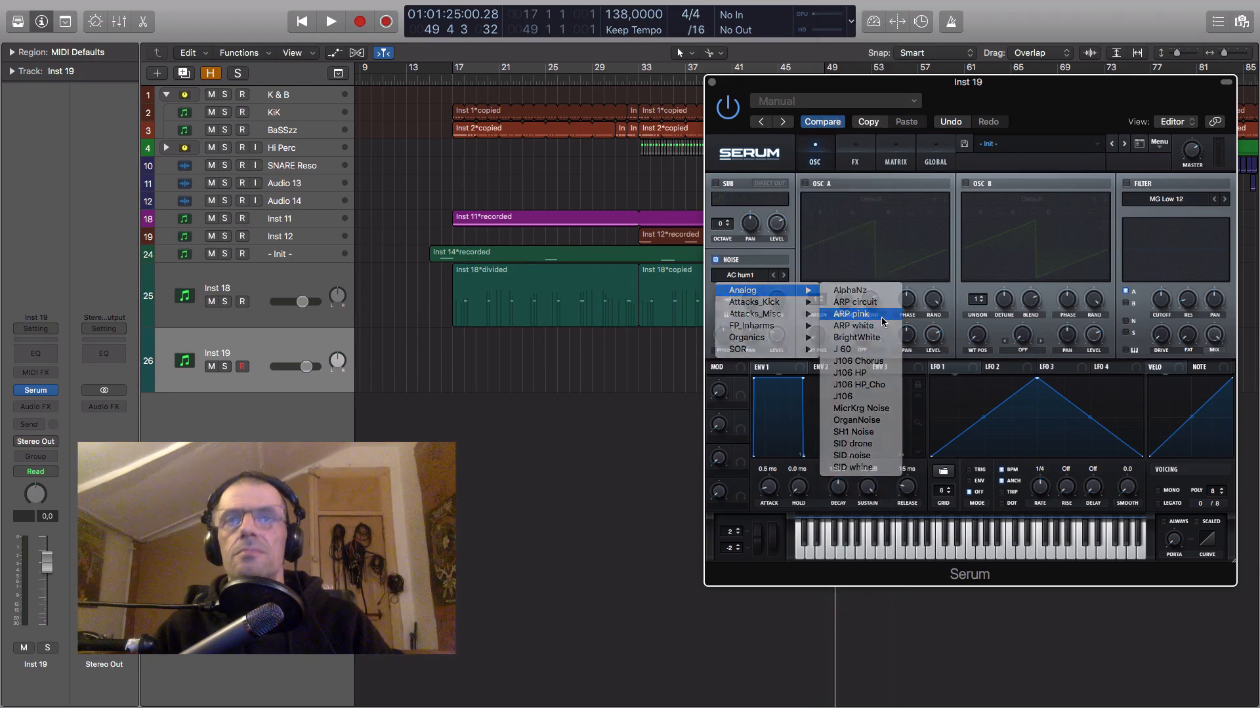
pyautogui.moveTo(778, 338); pyautogui.dragTo(773, 312)
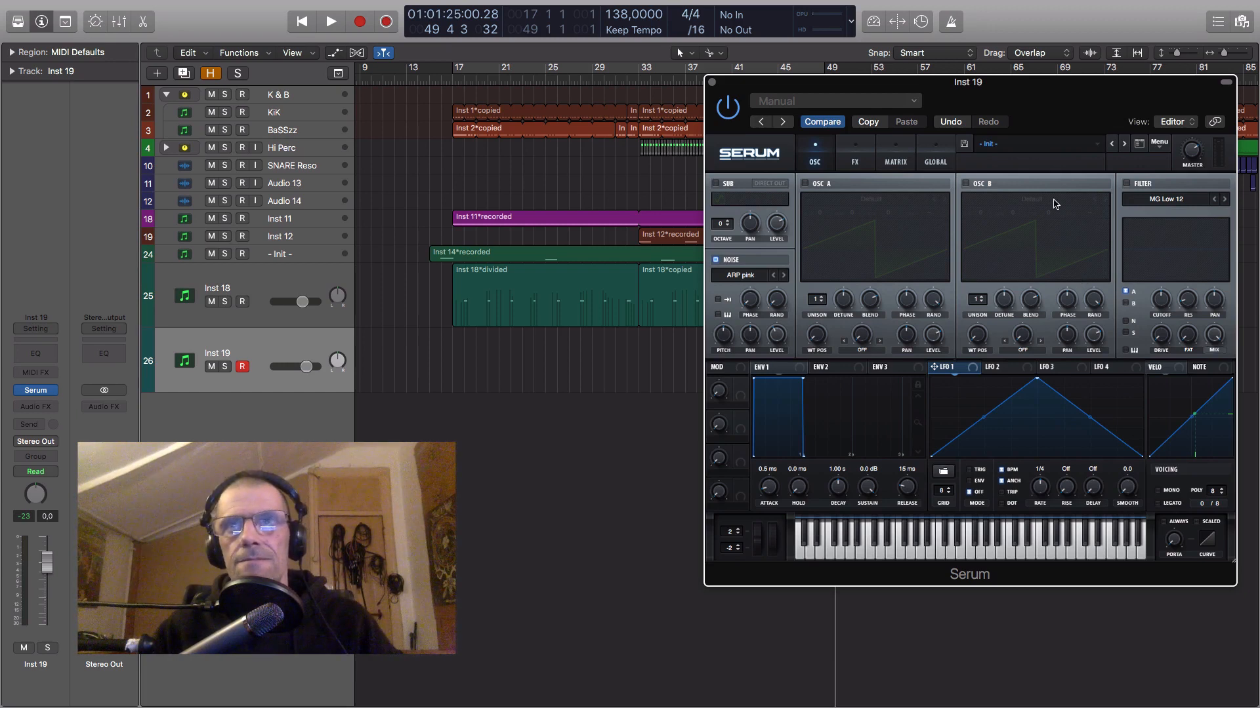
# Step: Shape LFO 1 into an upward curve rising across its full length, in ENV mode with an 8-bar rate
pyautogui.moveTo(1036, 382); pyautogui.dragTo(1148, 366)
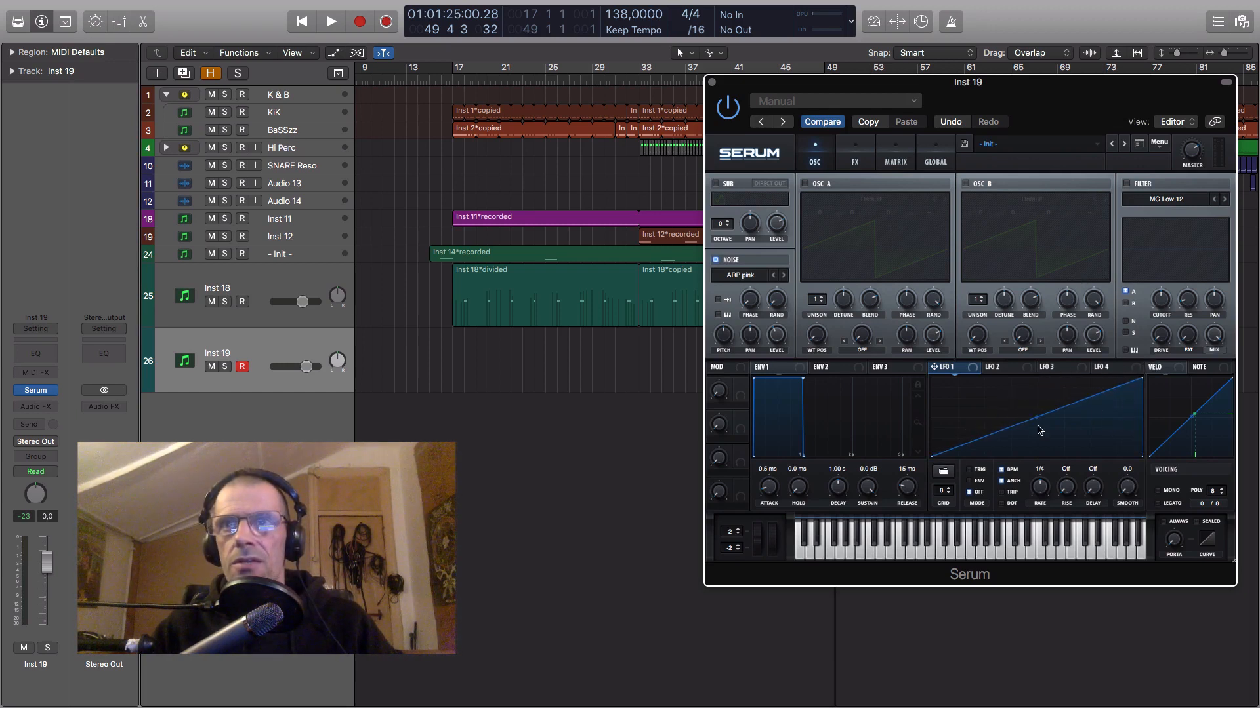
pyautogui.moveTo(1036, 420); pyautogui.dragTo(999, 449)
pyautogui.click(977, 481)
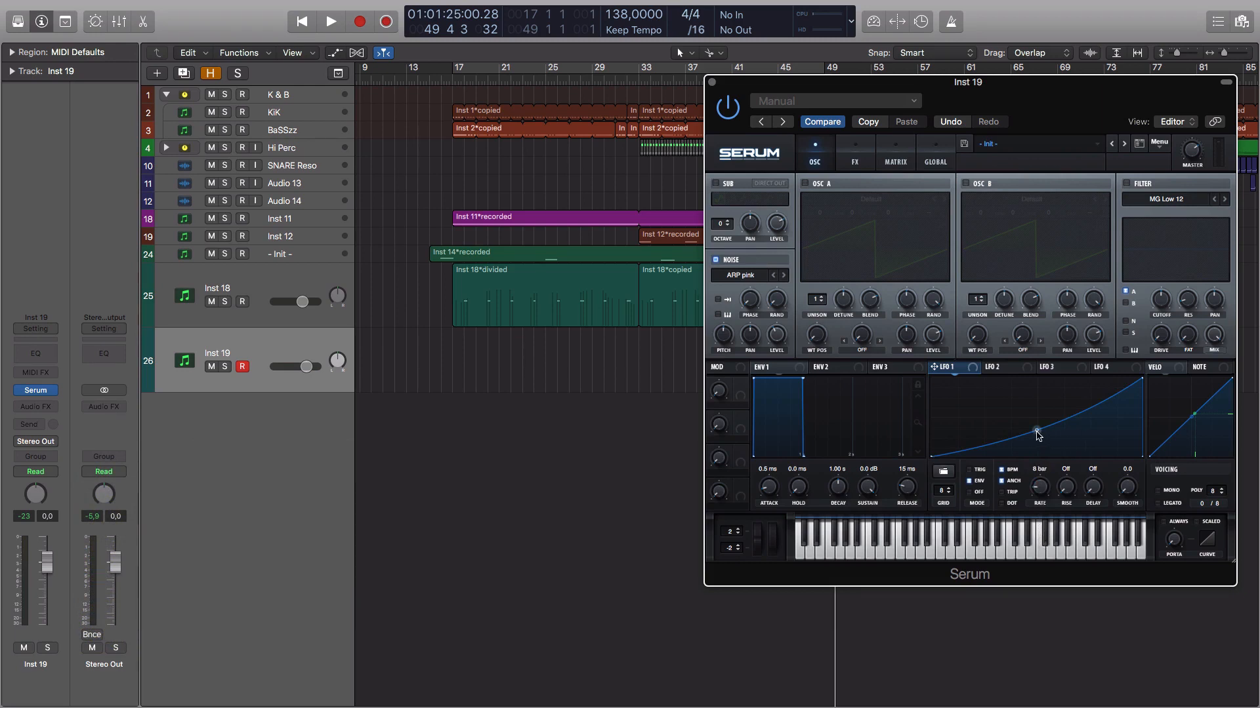
pyautogui.moveTo(1038, 436); pyautogui.dragTo(1037, 435)
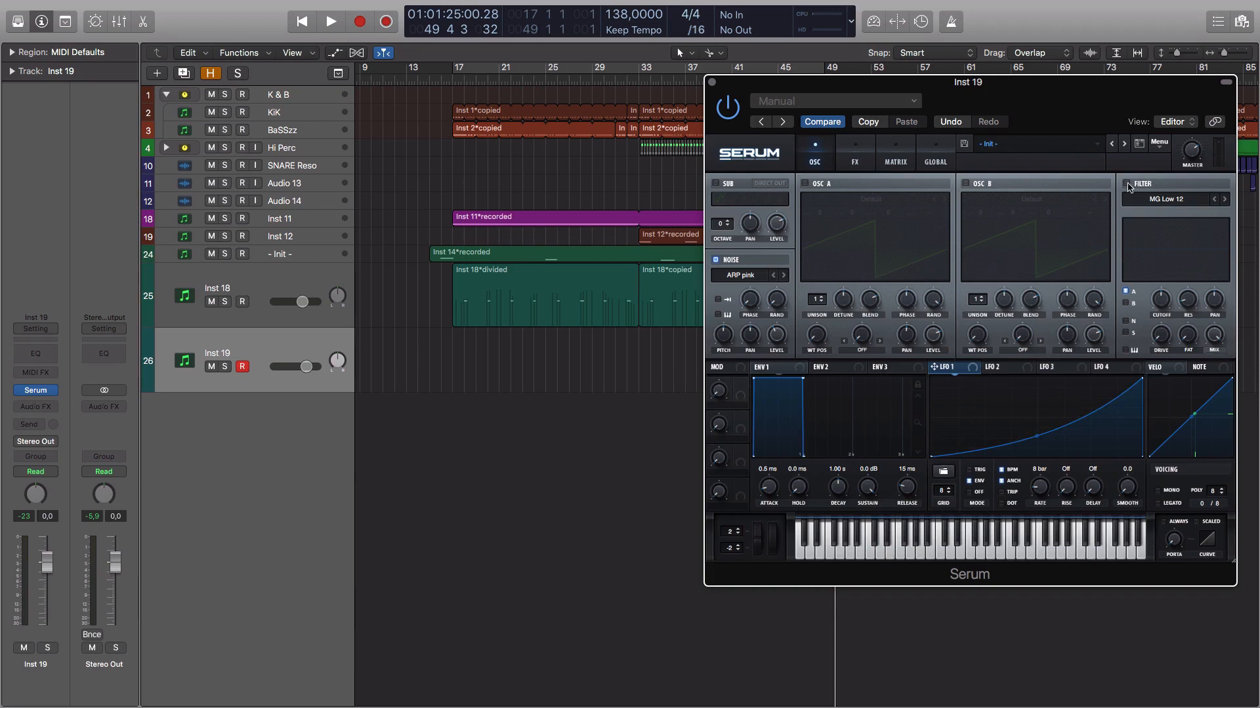
# Step: Enable Serum's filter, set its type to Band 24, and route the noise oscillator through it
pyautogui.click(1173, 210)
pyautogui.moveTo(1172, 216)
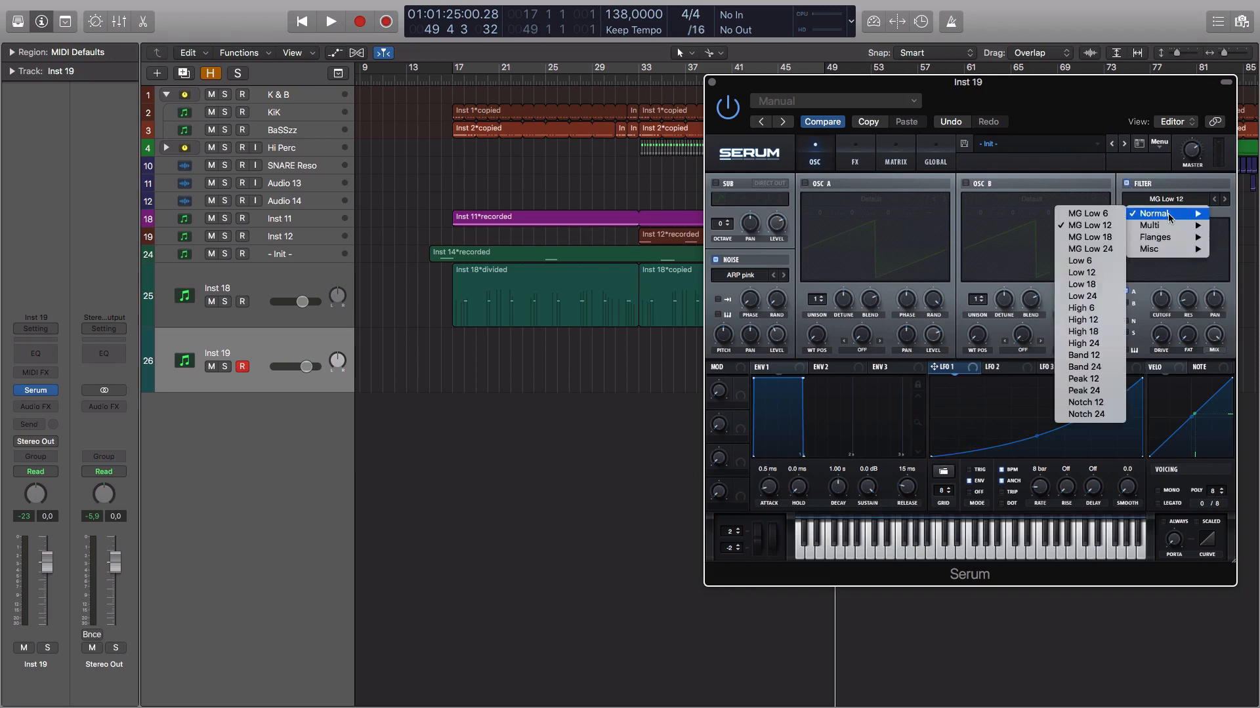
pyautogui.click(1100, 362)
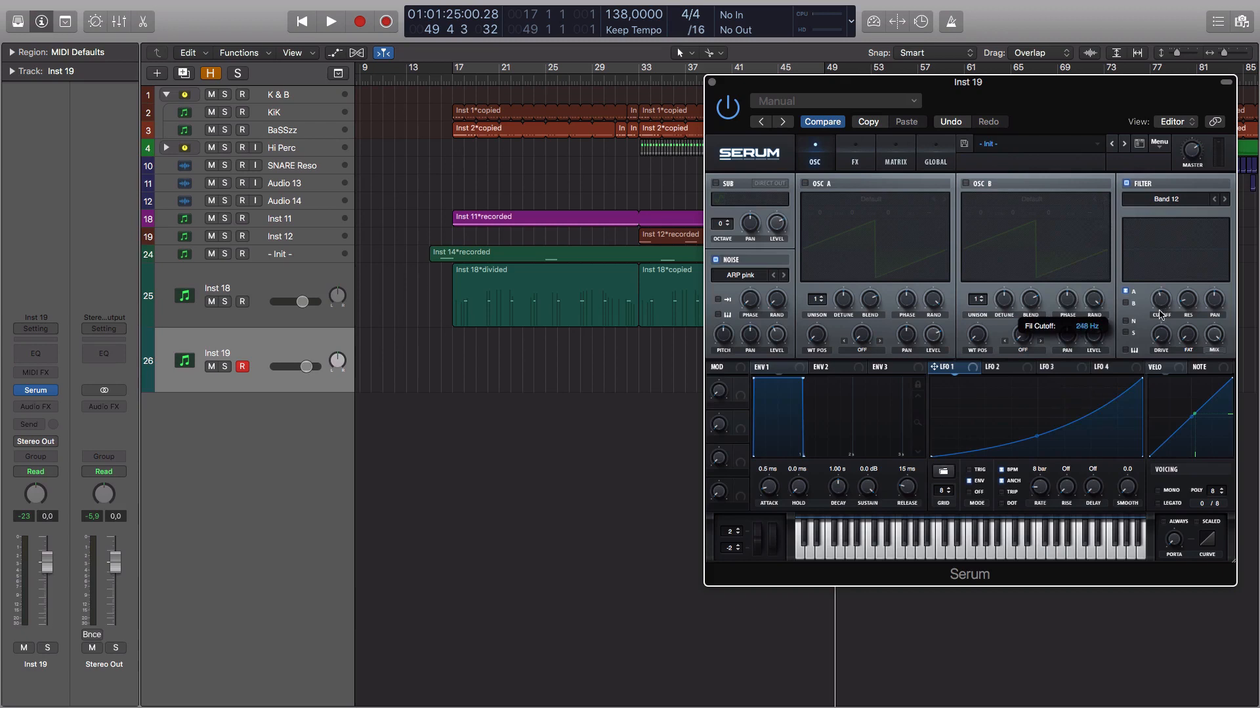
pyautogui.click(1126, 322)
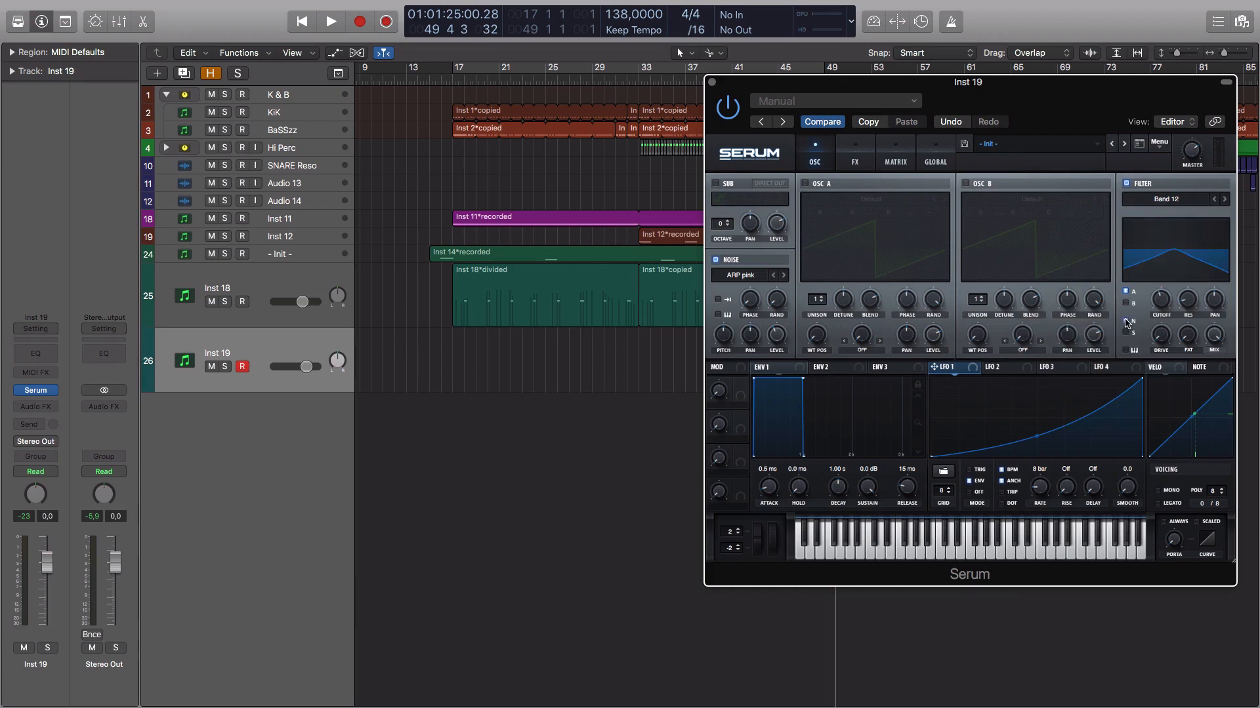
pyautogui.click(1226, 199)
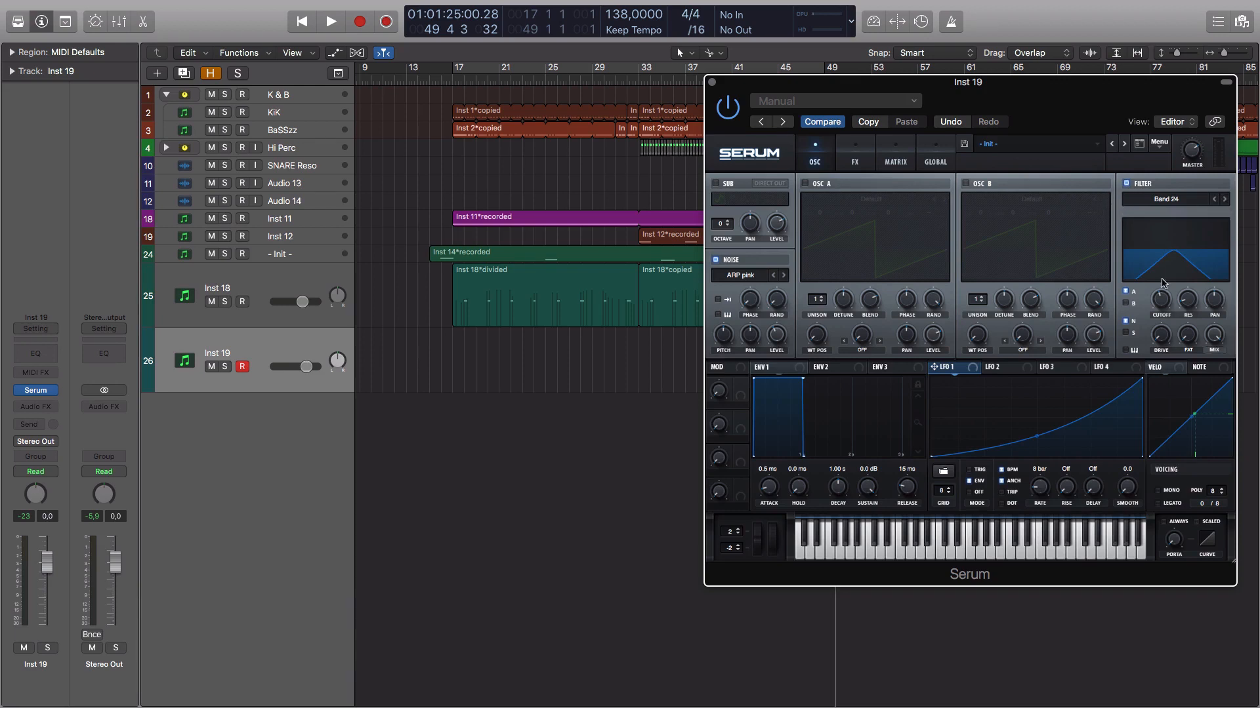
# Step: Adjust the filter cutoff while playing test notes and assign LFO 1 to modulate the cutoff
pyautogui.press('a')
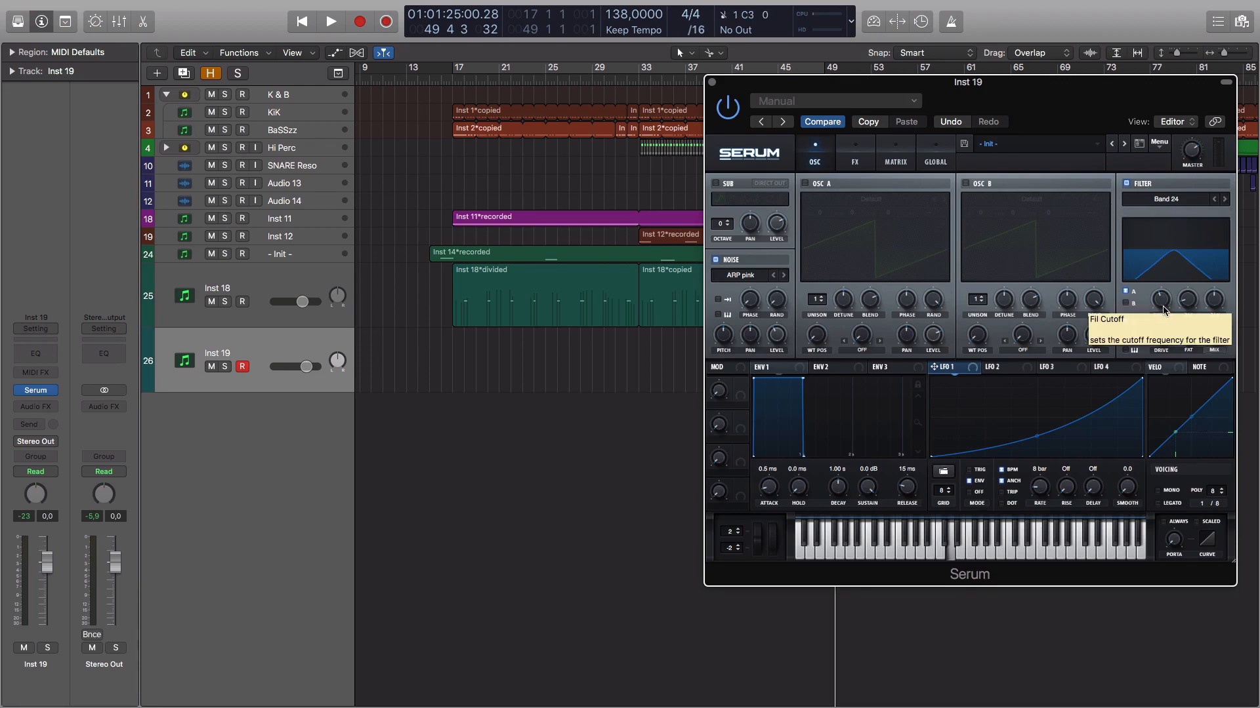
pyautogui.moveTo(1163, 309); pyautogui.dragTo(1163, 296)
pyautogui.press('s')
pyautogui.moveTo(1164, 340); pyautogui.dragTo(1167, 313)
pyautogui.press('s')
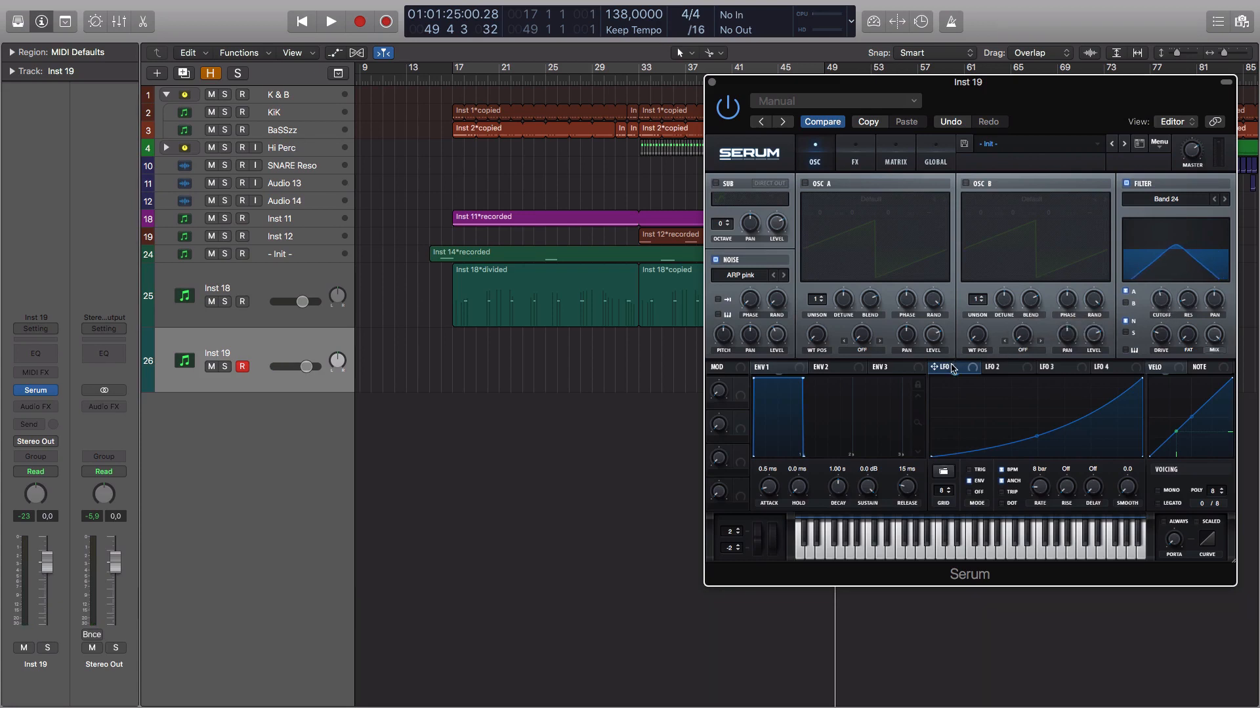
pyautogui.moveTo(952, 369); pyautogui.dragTo(1153, 306)
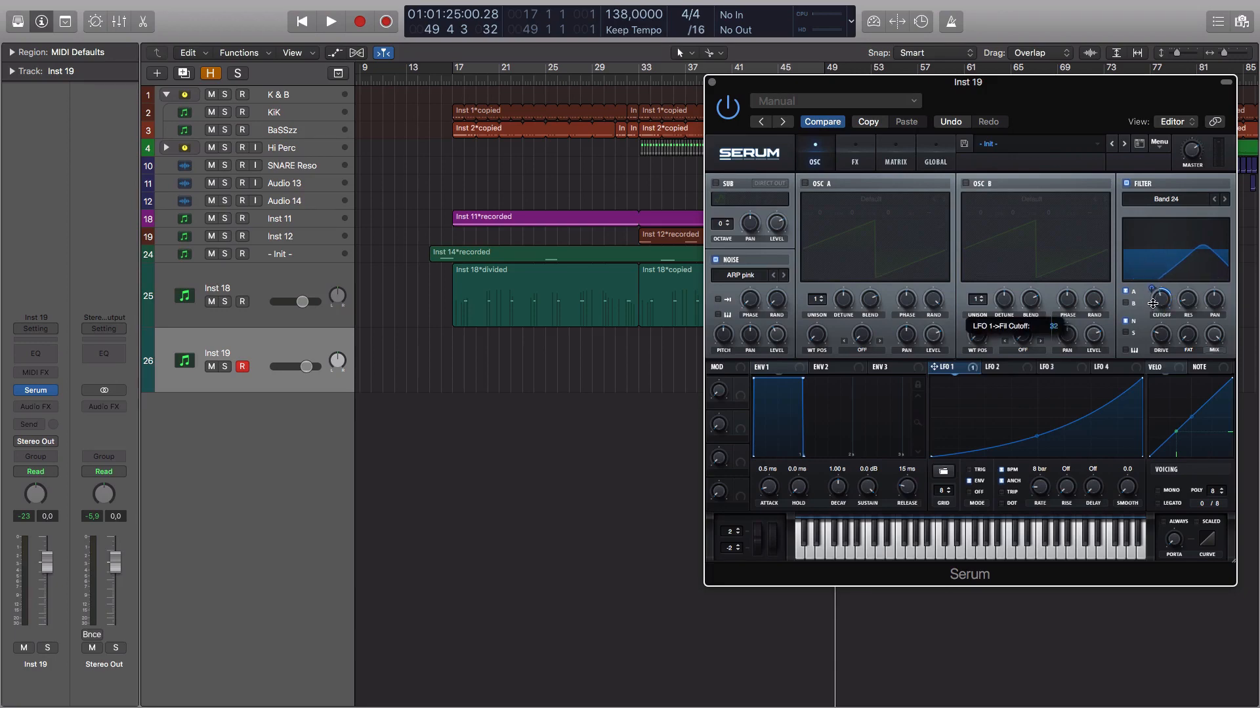
# Step: Move the Serum window clear of the tracks and create an empty MIDI region on Inst 19 at bar 41
pyautogui.moveTo(953, 89); pyautogui.dragTo(724, 452)
pyautogui.rightClick(739, 343)
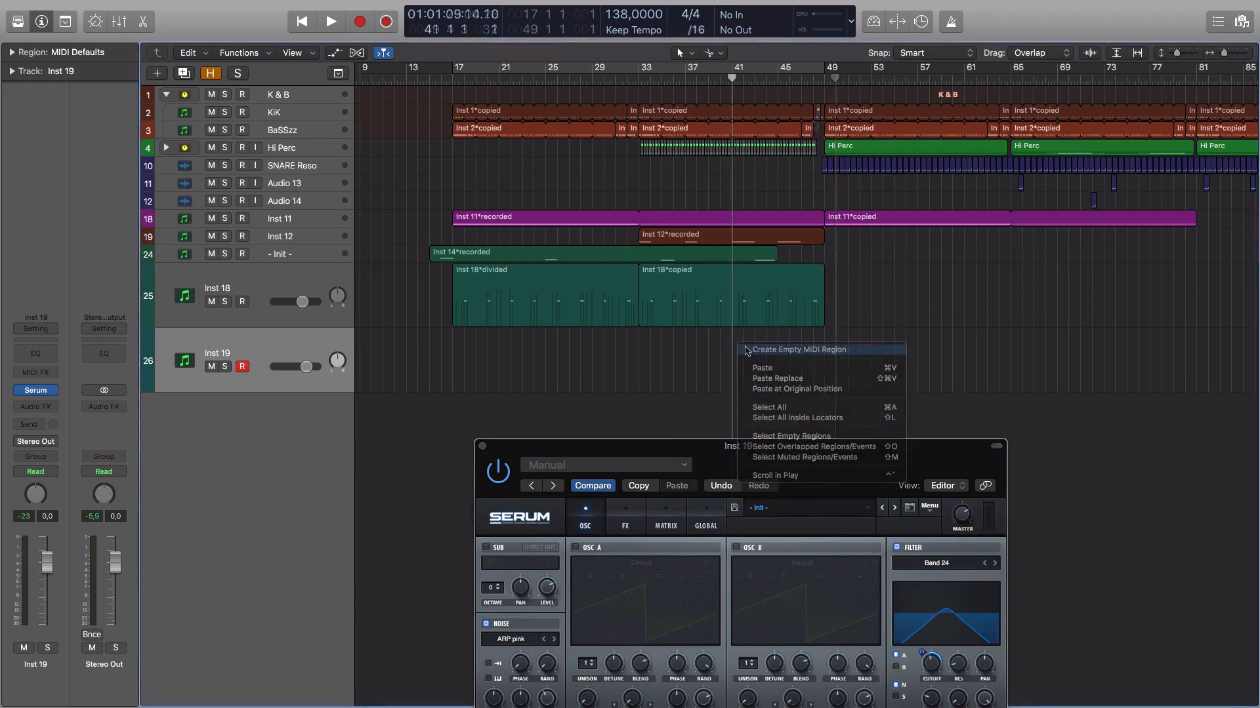
pyautogui.click(744, 351)
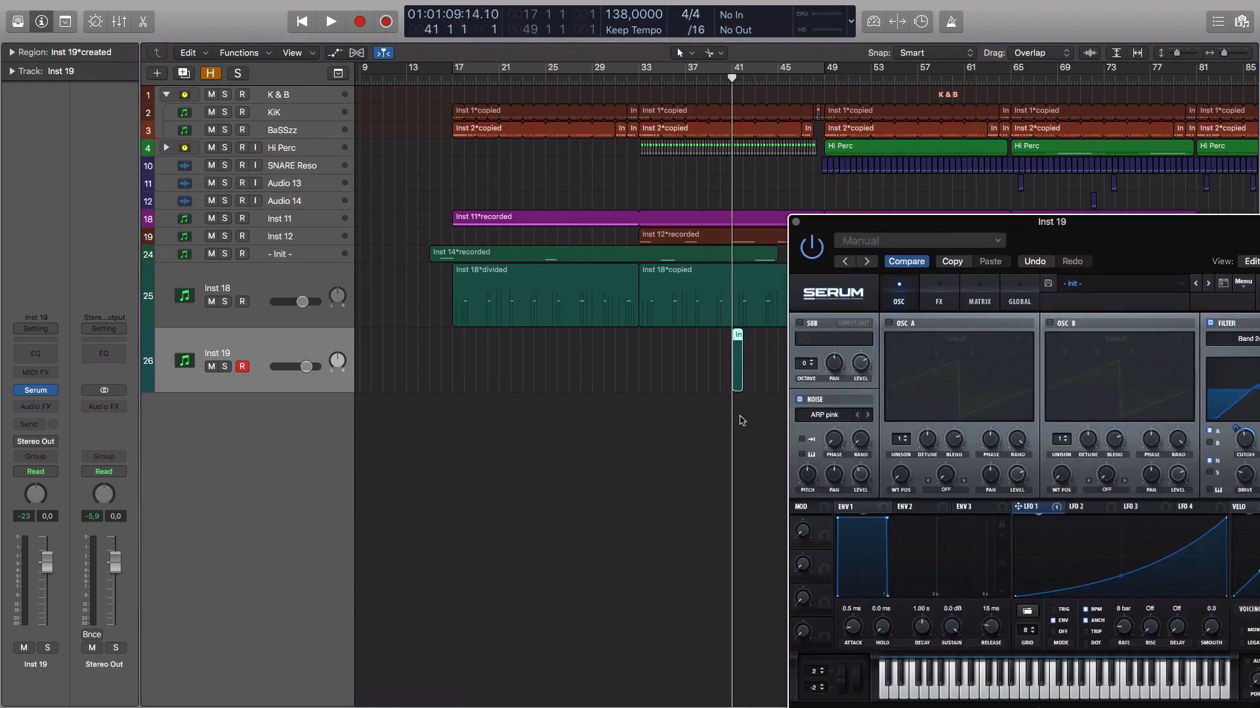
# Step: Add a sustained C3 note from the start of the Inst 19 region and set its velocity to 116
pyautogui.doubleClick(735, 335)
pyautogui.scroll(-5, 360, 516)
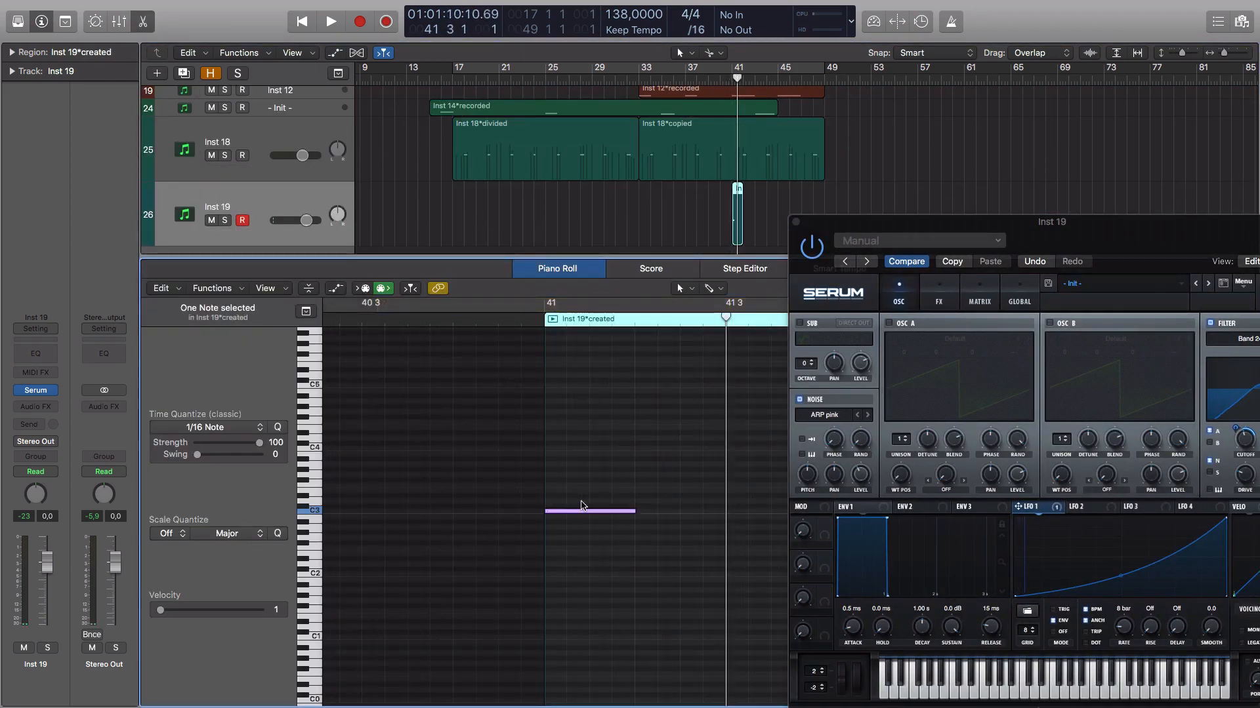
pyautogui.moveTo(161, 610); pyautogui.dragTo(289, 620)
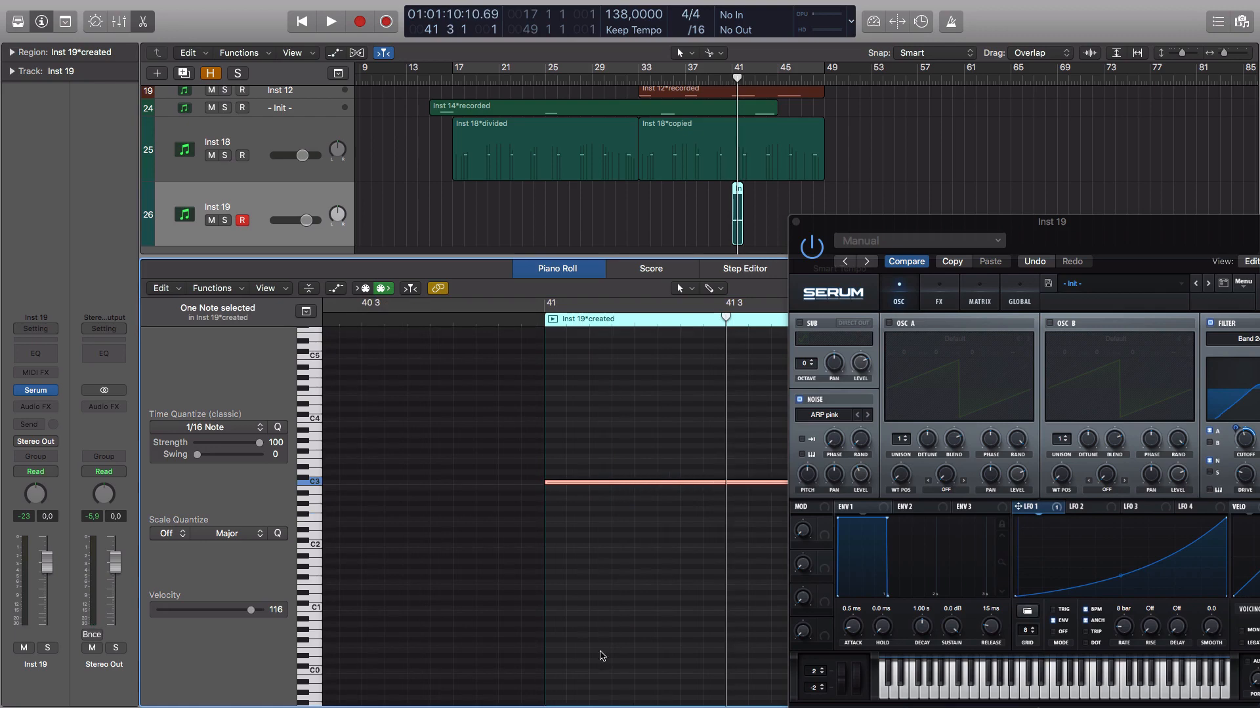
# Step: Stretch the Inst 19 region to bar 49 with its note held throughout, and close the Piano Roll
pyautogui.click(583, 272)
pyautogui.hscroll(2, 634, 389)
pyautogui.moveTo(635, 391); pyautogui.dragTo(719, 379)
pyautogui.doubleClick(676, 346)
pyautogui.click(562, 276)
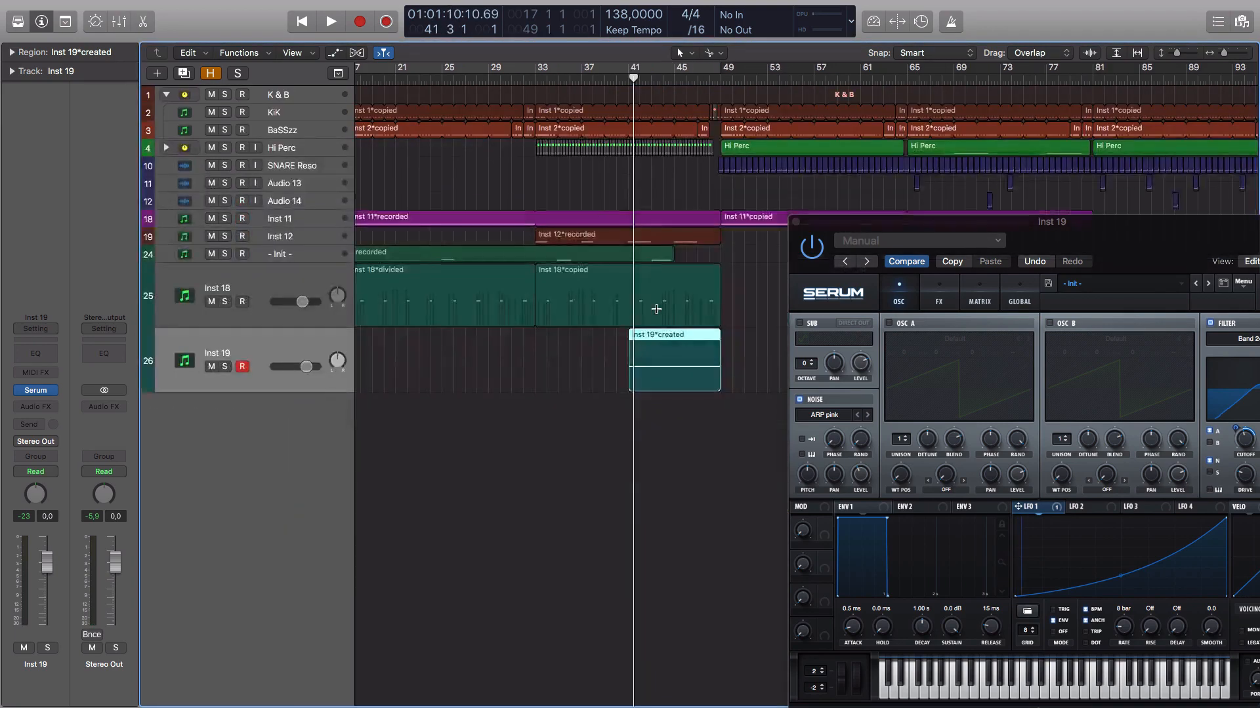
# Step: Solo the Inst 19 region and audition its filter sweep with a cycle range from bar 41 to 49
pyautogui.hotkey('ctrl', 's')
pyautogui.moveTo(629, 69); pyautogui.dragTo(724, 93)
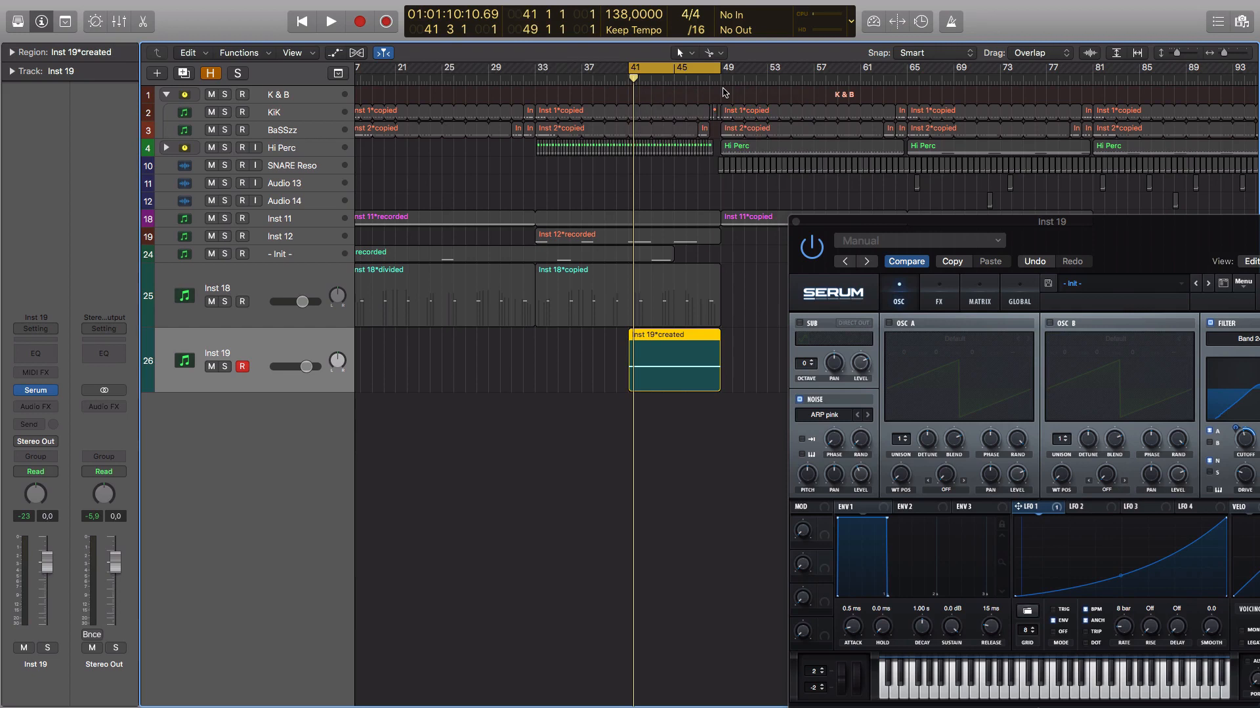
pyautogui.press('space')
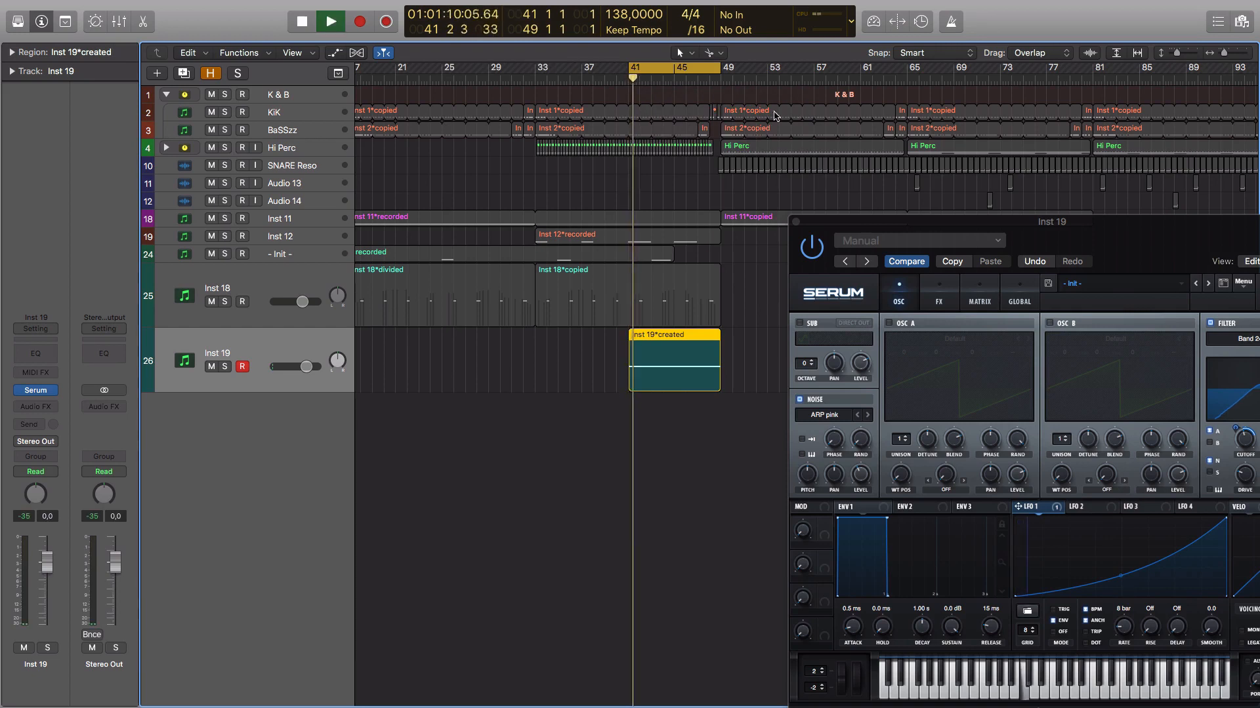
pyautogui.moveTo(857, 227); pyautogui.dragTo(778, 149)
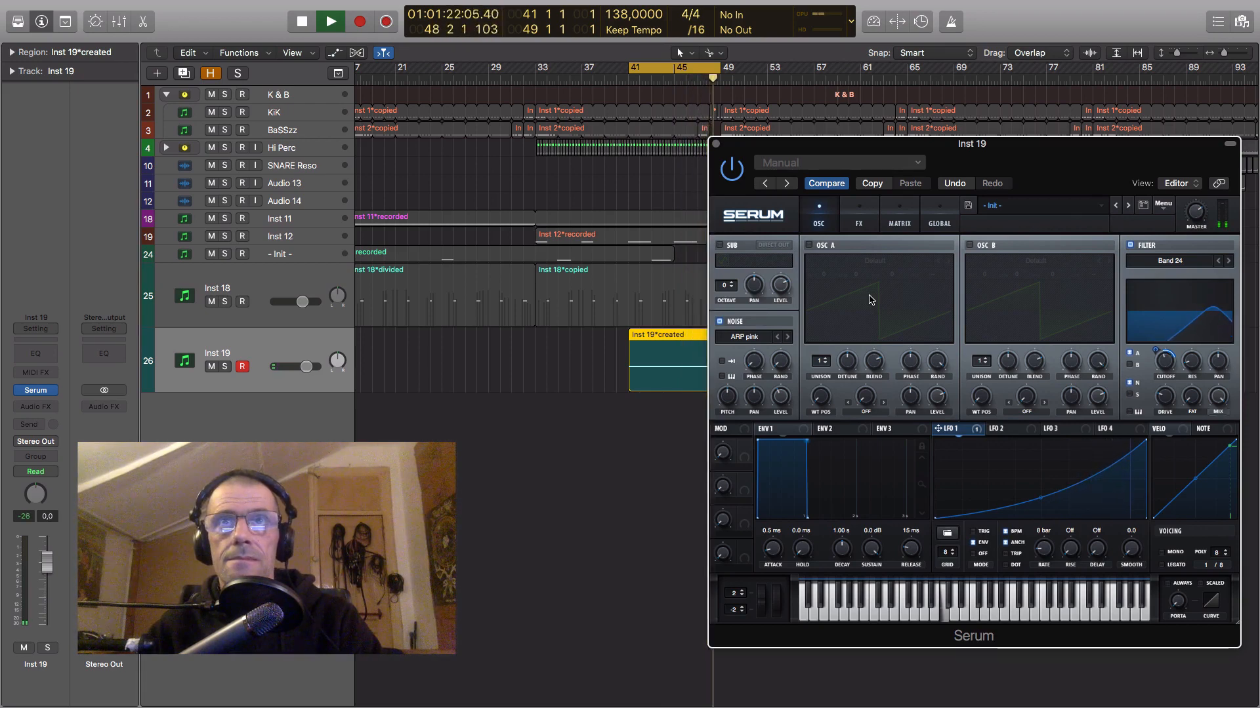
pyautogui.press('space')
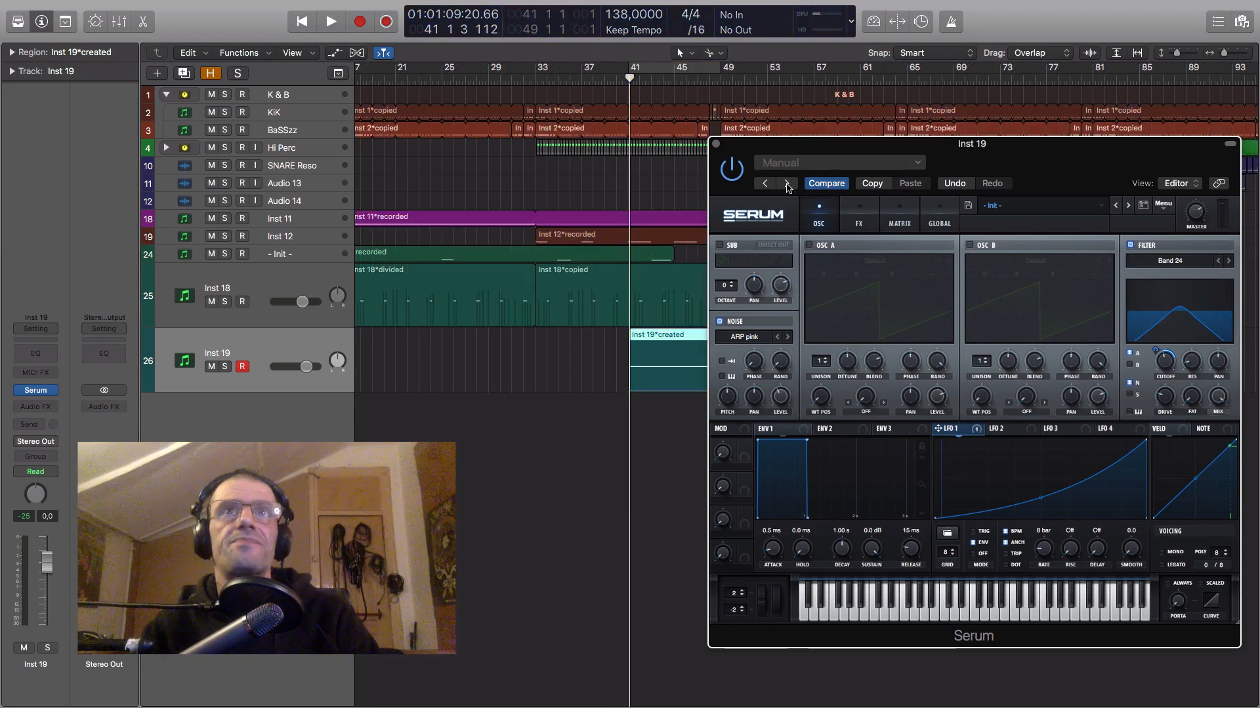
# Step: Shift the Inst 19 region one bar earlier so it ends at bar 48, using the playhead as a guide
pyautogui.moveTo(740, 146); pyautogui.dragTo(818, 146)
pyautogui.press('super+Right')
pyautogui.press('super+Right')
pyautogui.press('super+Right')
pyautogui.hscroll(5, 740, 170)
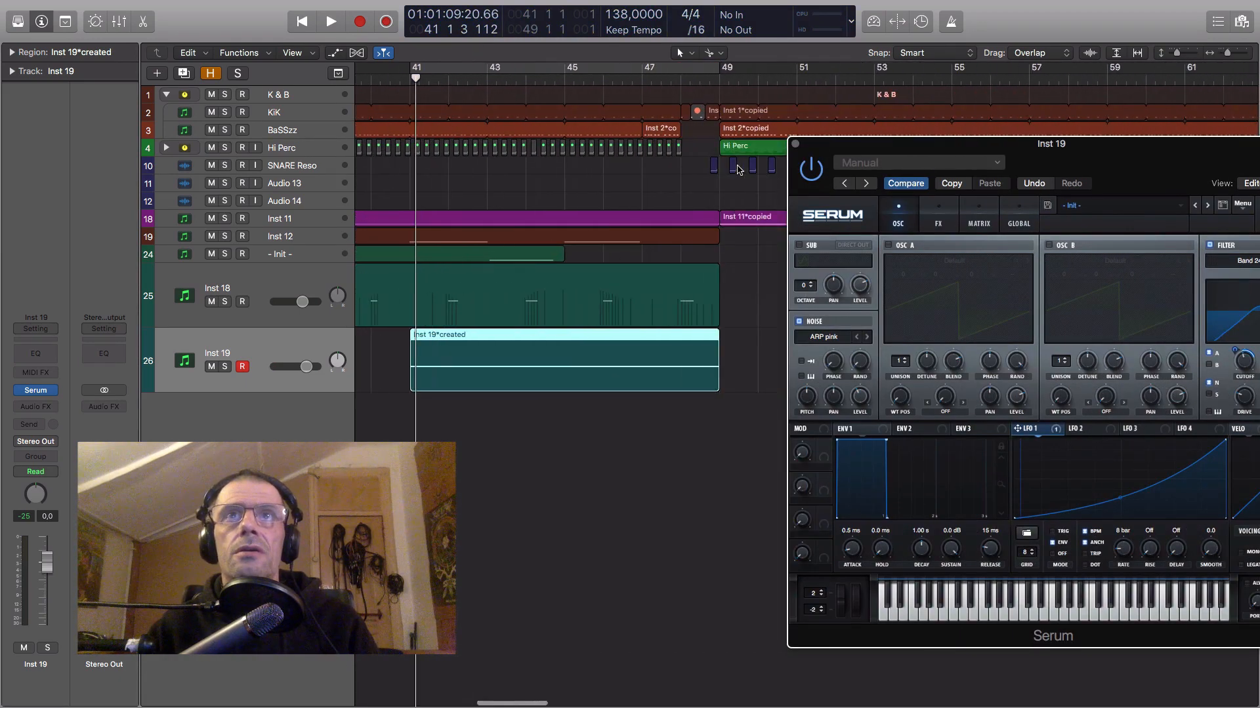
pyautogui.moveTo(624, 78); pyautogui.dragTo(680, 78)
pyautogui.moveTo(666, 351); pyautogui.dragTo(635, 357)
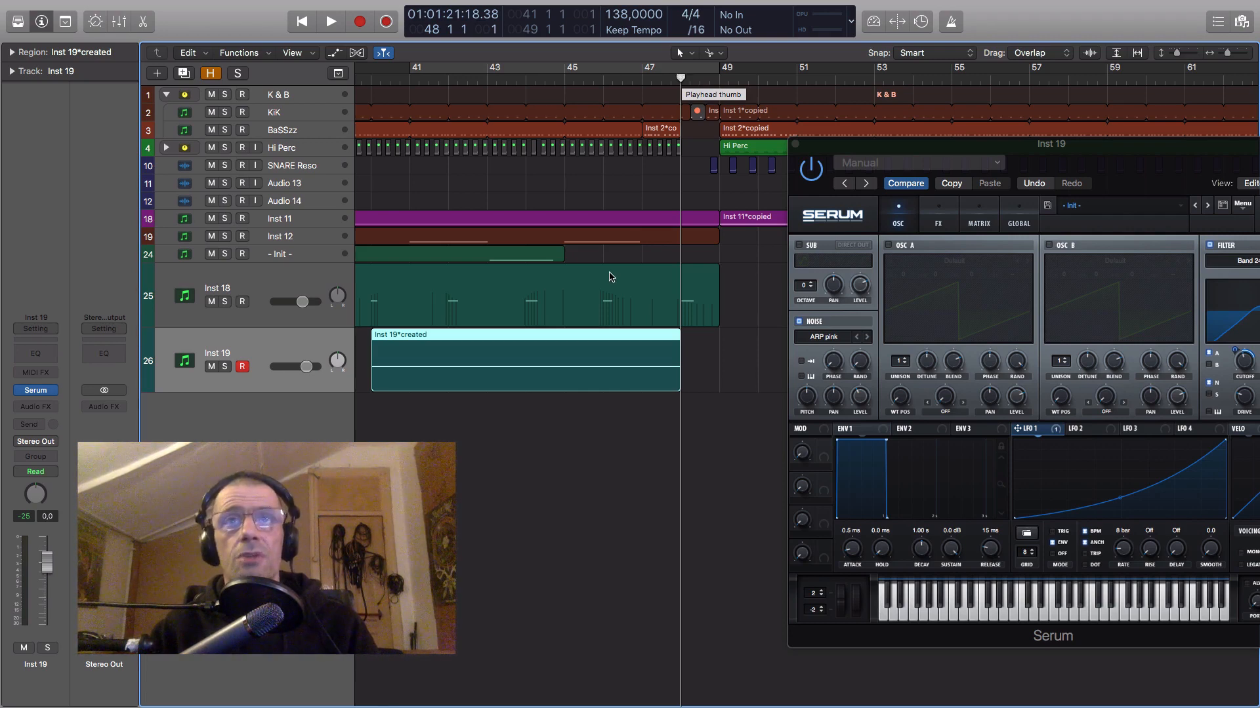
# Step: Play the arrangement from a few bars before the Inst 19 region to audition the riser within the full mix
pyautogui.scroll(-5, 610, 275)
pyautogui.hscroll(-3, 610, 275)
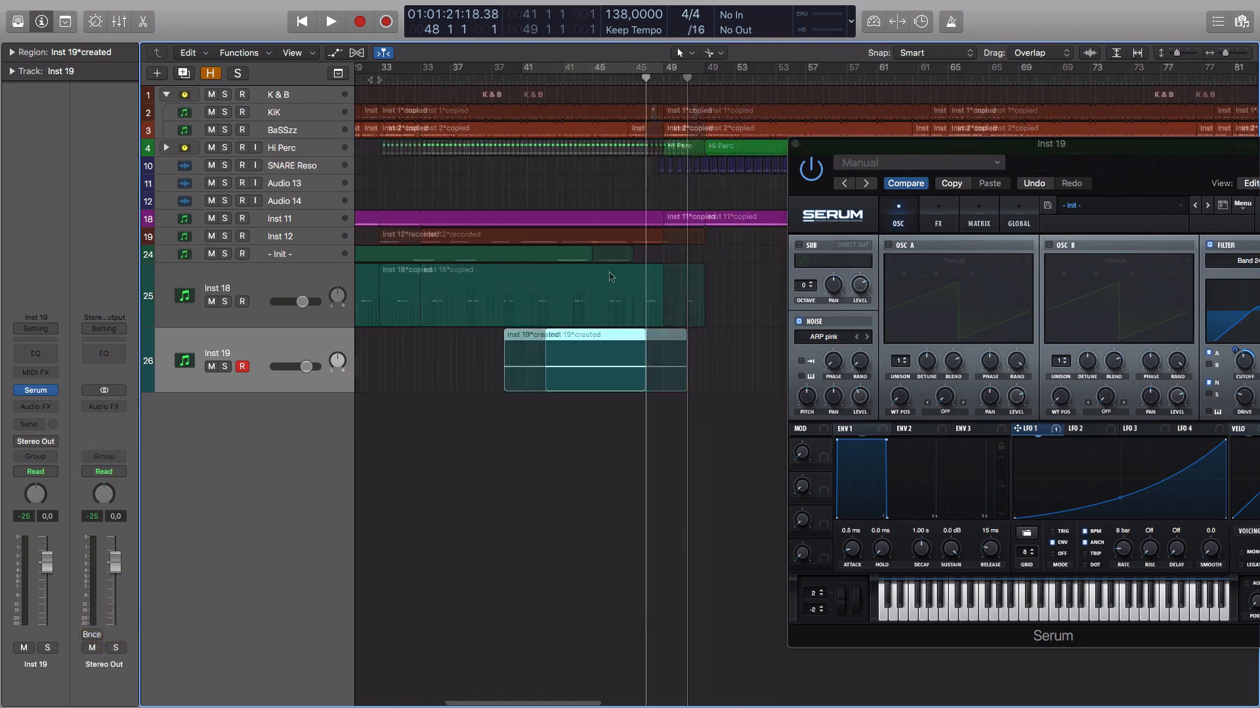
pyautogui.click(520, 79)
pyautogui.press('space')
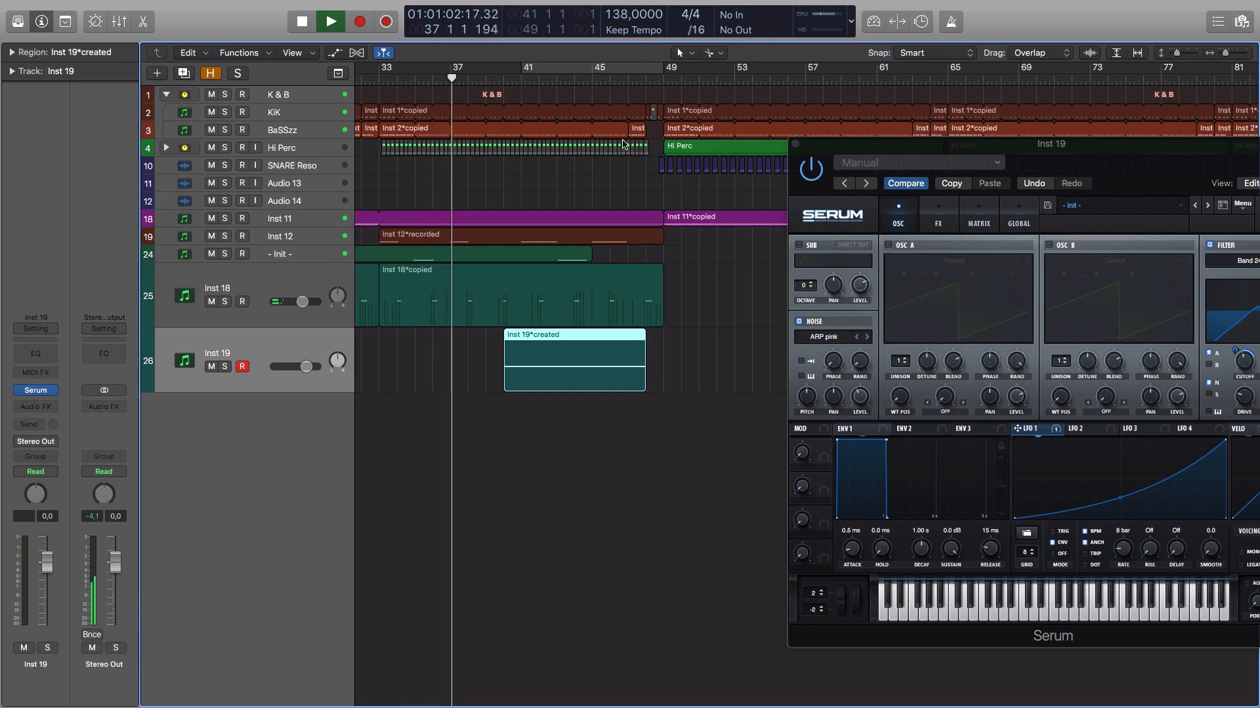
pyautogui.moveTo(1079, 153); pyautogui.dragTo(967, 111)
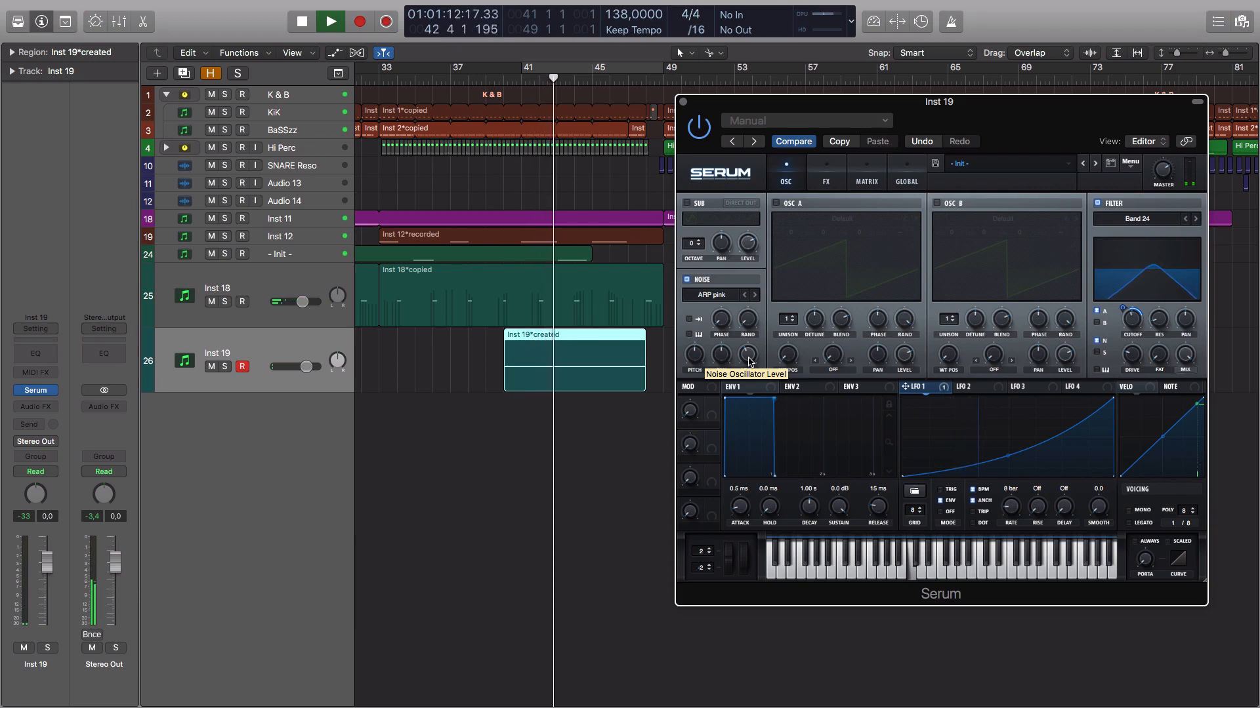
# Step: Set Serum's noise level to 0% and modulate it with LFO 2 in envelope mode, shaped as a rising convex curve
pyautogui.moveTo(748, 358); pyautogui.dragTo(739, 261)
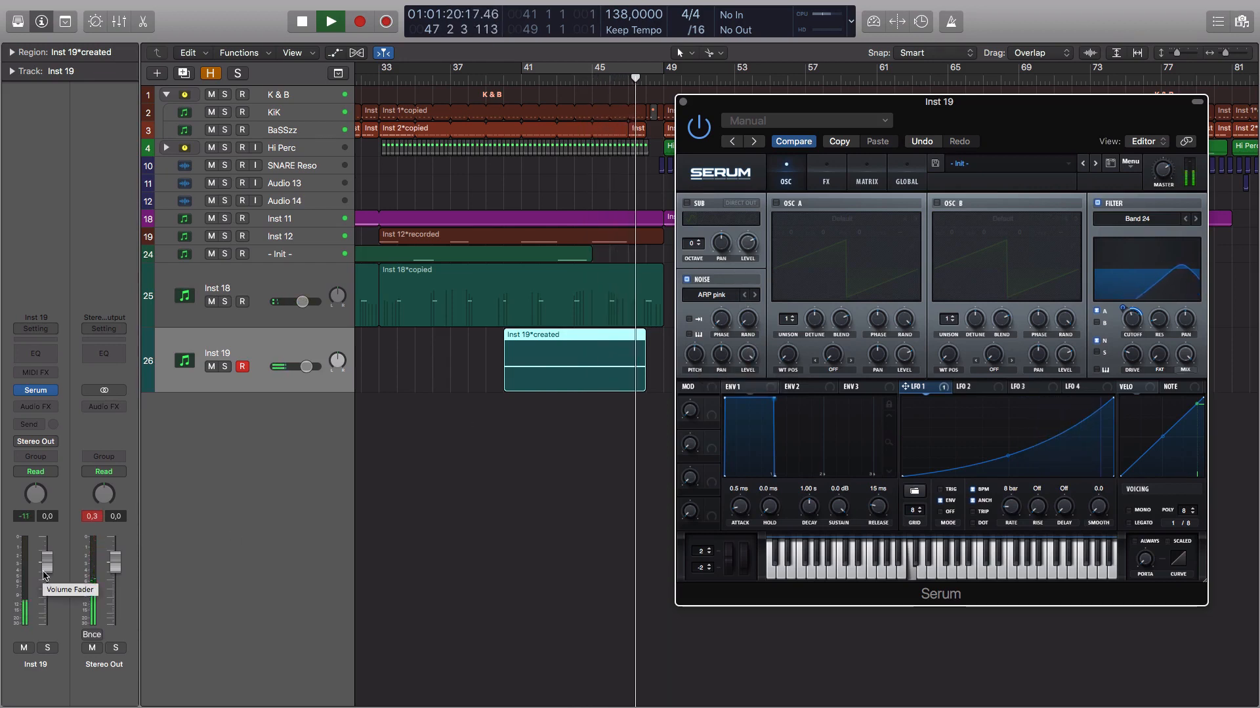
pyautogui.press('space')
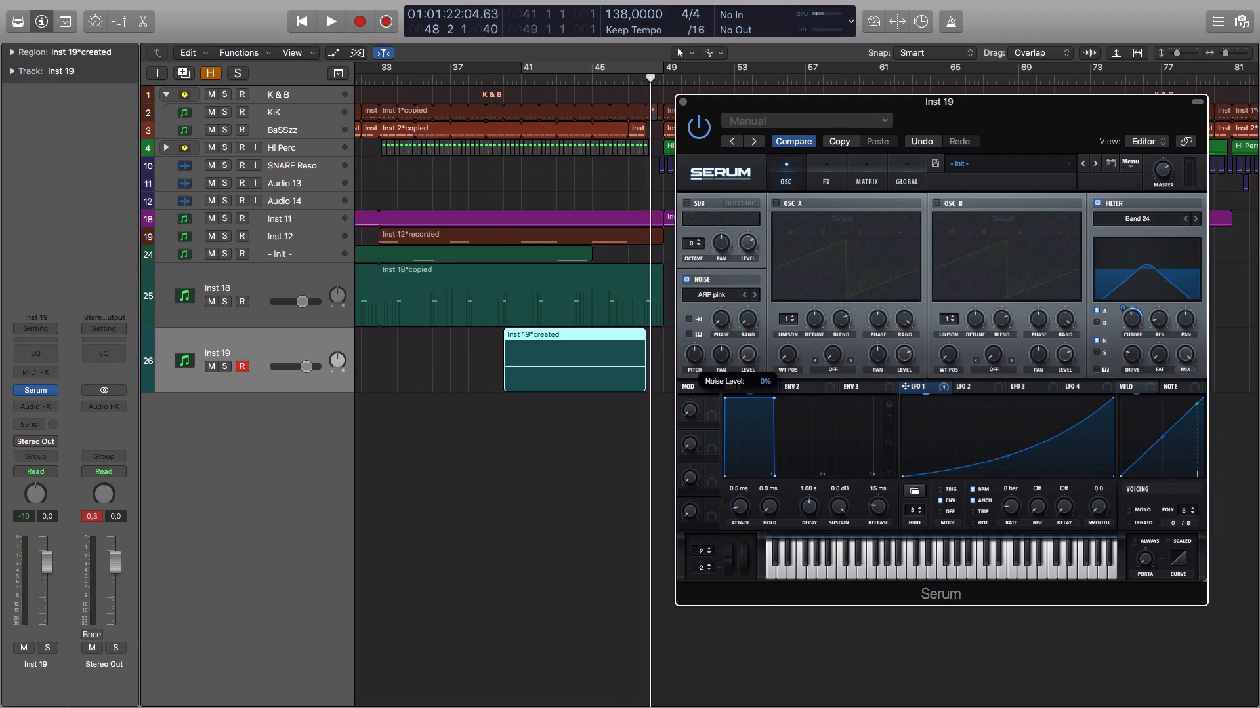
pyautogui.click(977, 390)
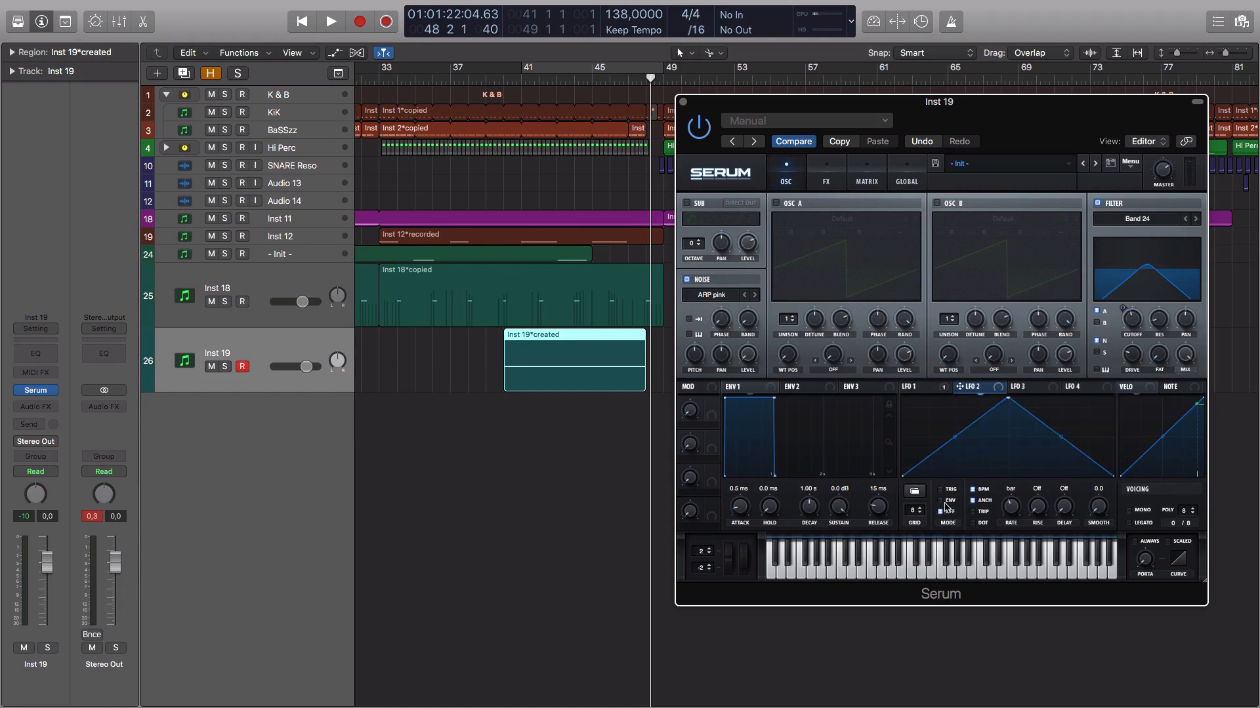
pyautogui.moveTo(1008, 402); pyautogui.dragTo(1147, 339)
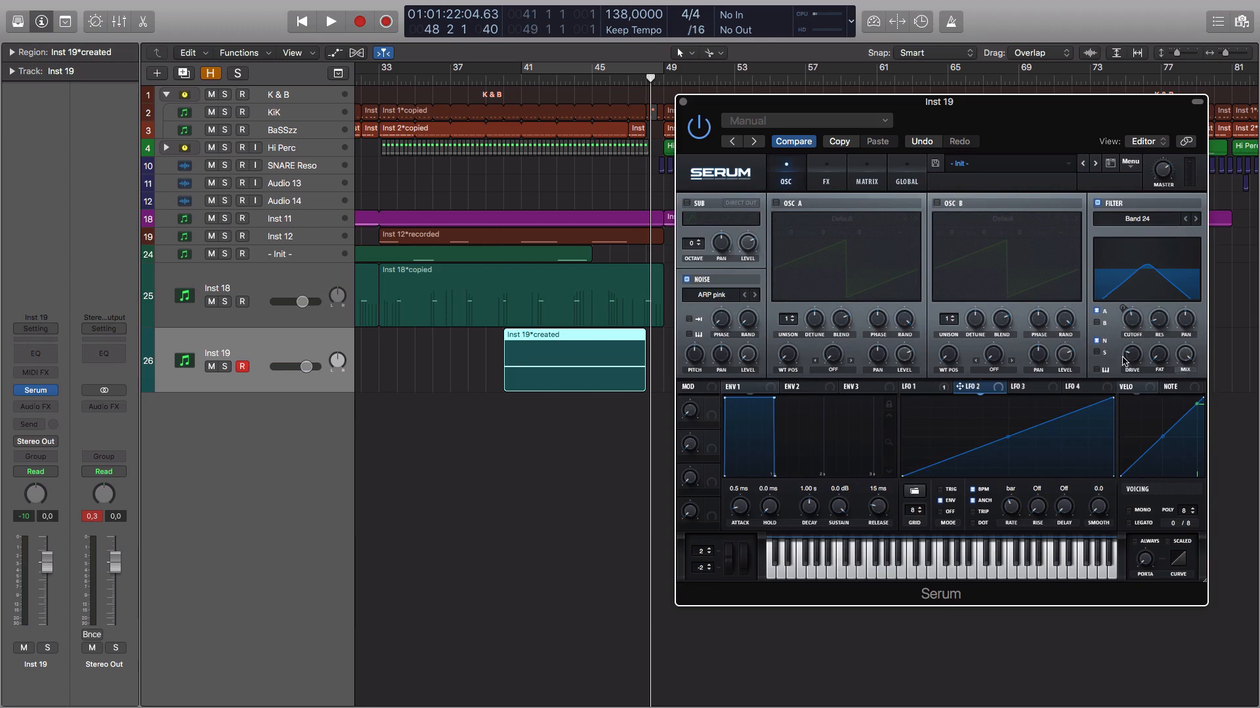
pyautogui.moveTo(1011, 442); pyautogui.dragTo(1010, 425)
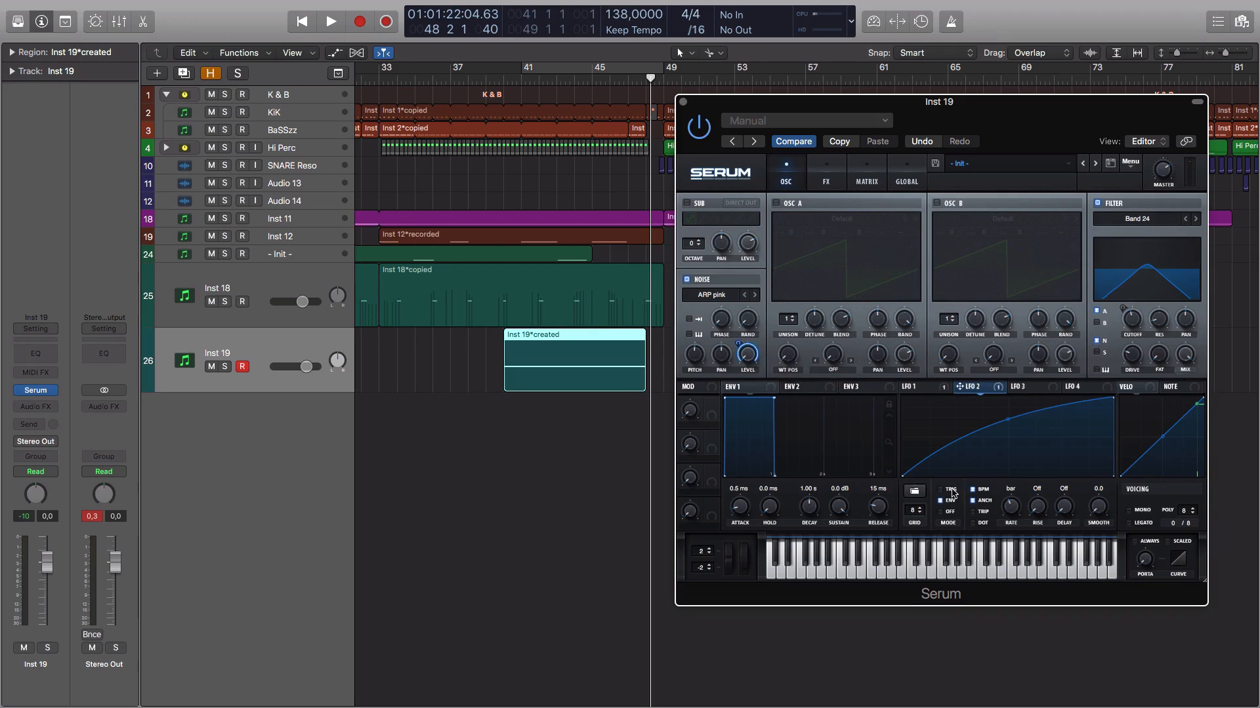
pyautogui.moveTo(952, 494)
# Step: Reset the peak meters, lower the Inst 19 volume to -5.4 dB, and replay the track from bar 33 with Serum closed
pyautogui.click(95, 519)
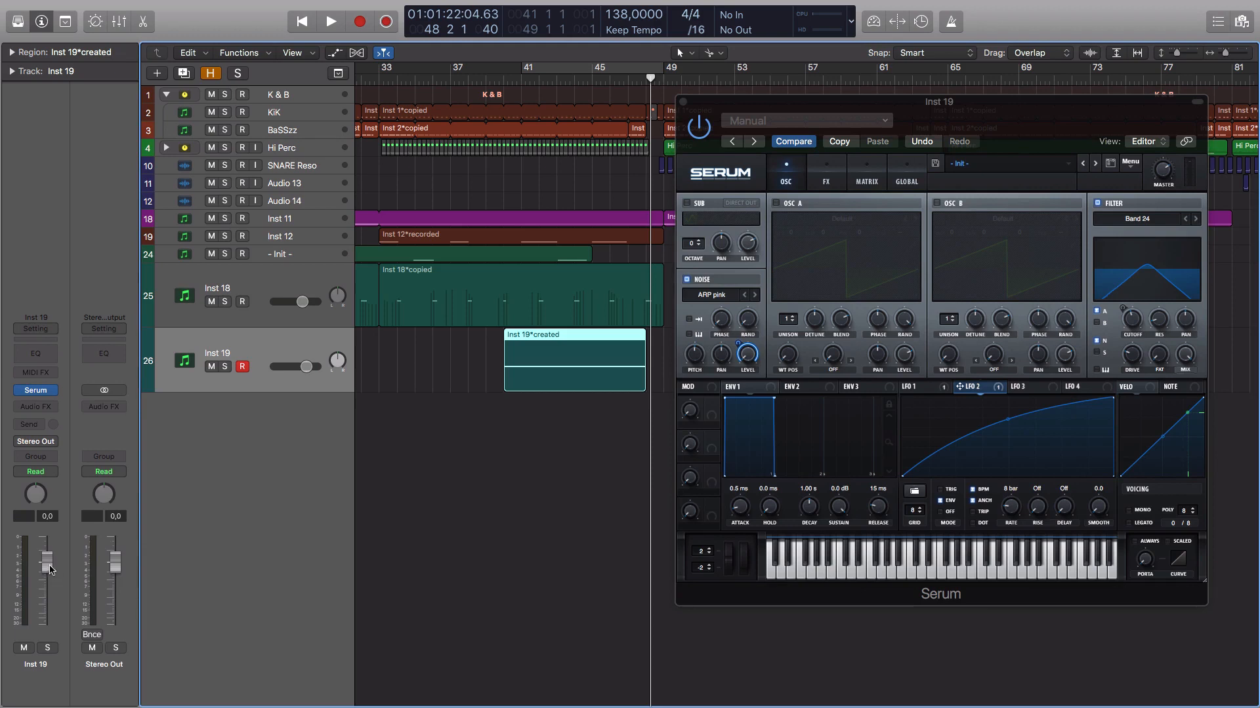
pyautogui.press('space')
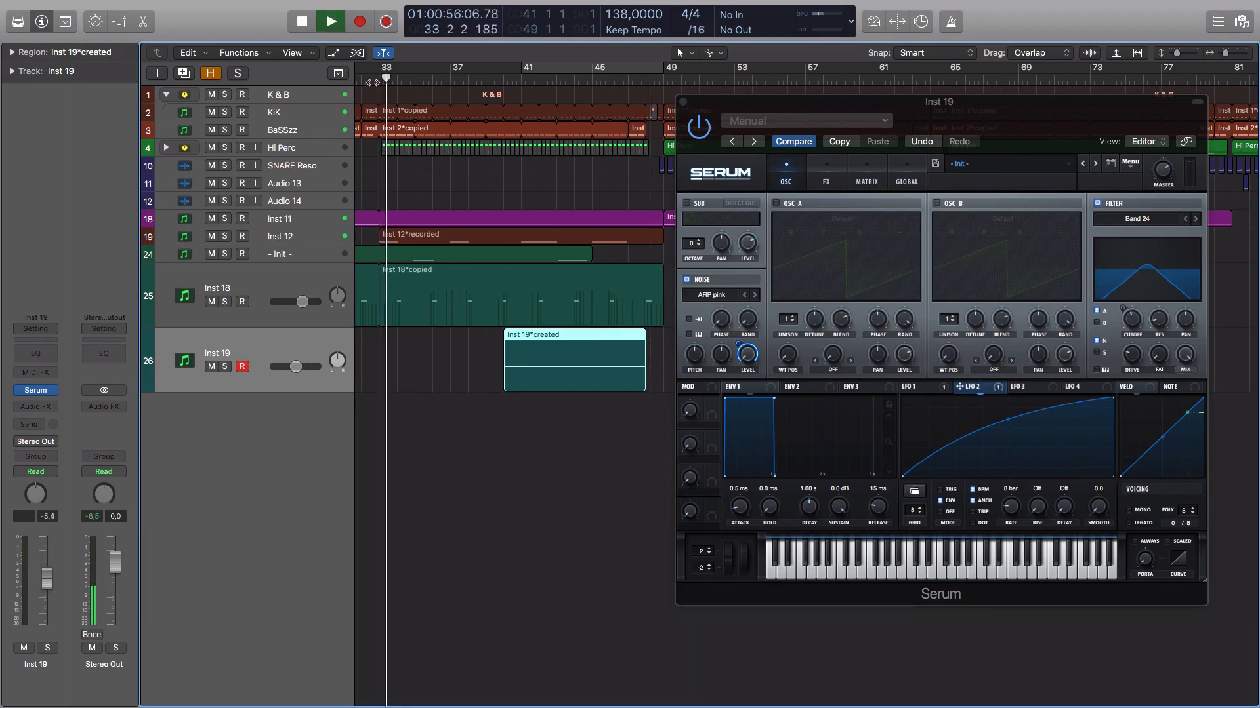
pyautogui.click(683, 103)
# Step: Split the Inst 18 region just before bar 48, mute its last piece, and stop playback after listening to the transition
pyautogui.scroll(5, 758, 326)
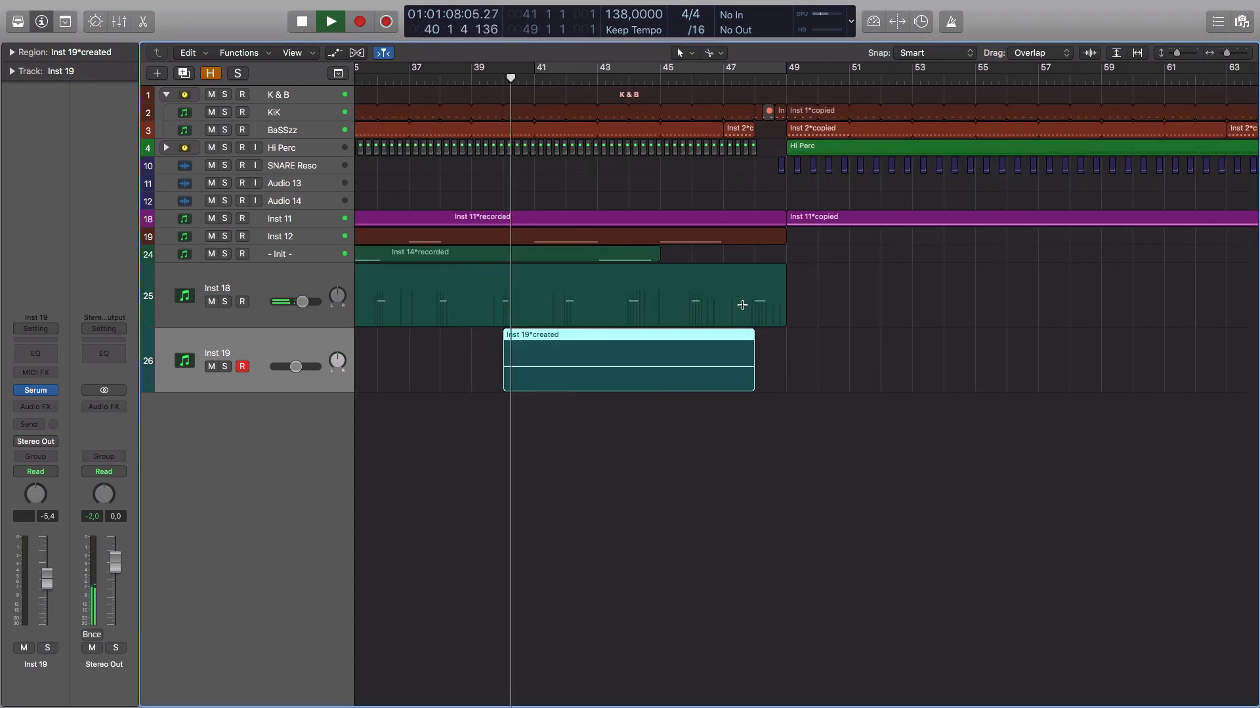
pyautogui.click(746, 298)
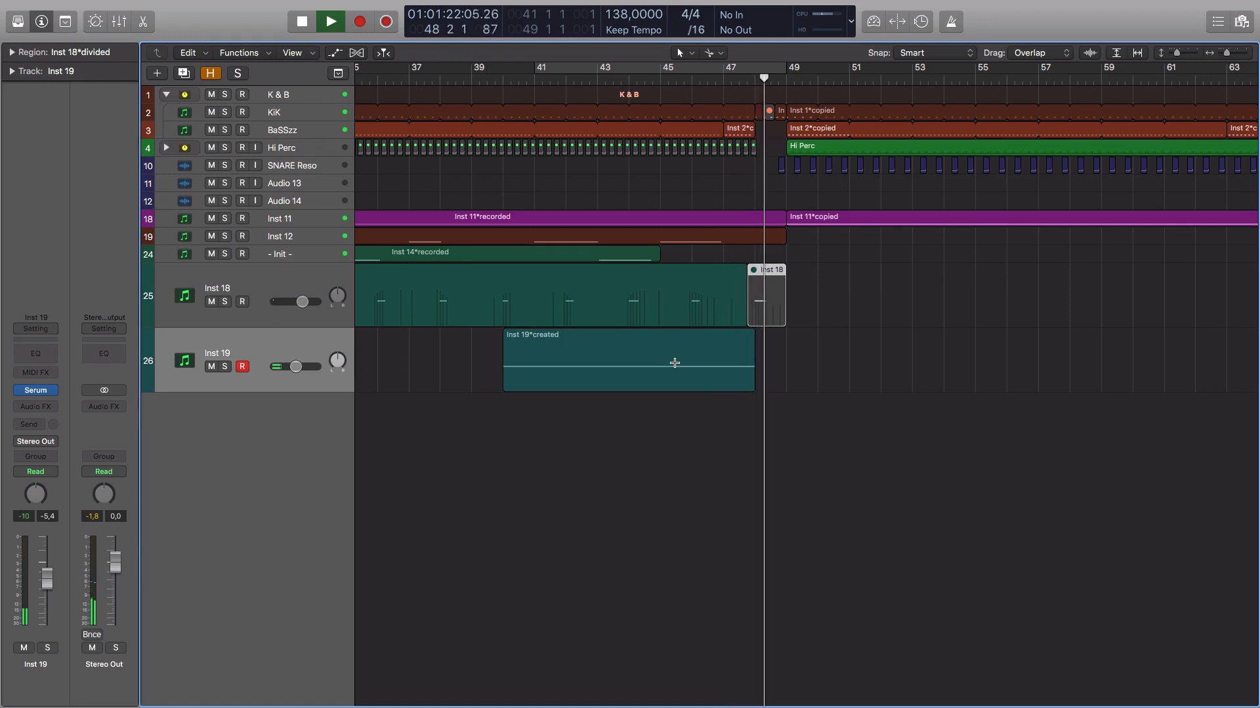
pyautogui.press('space')
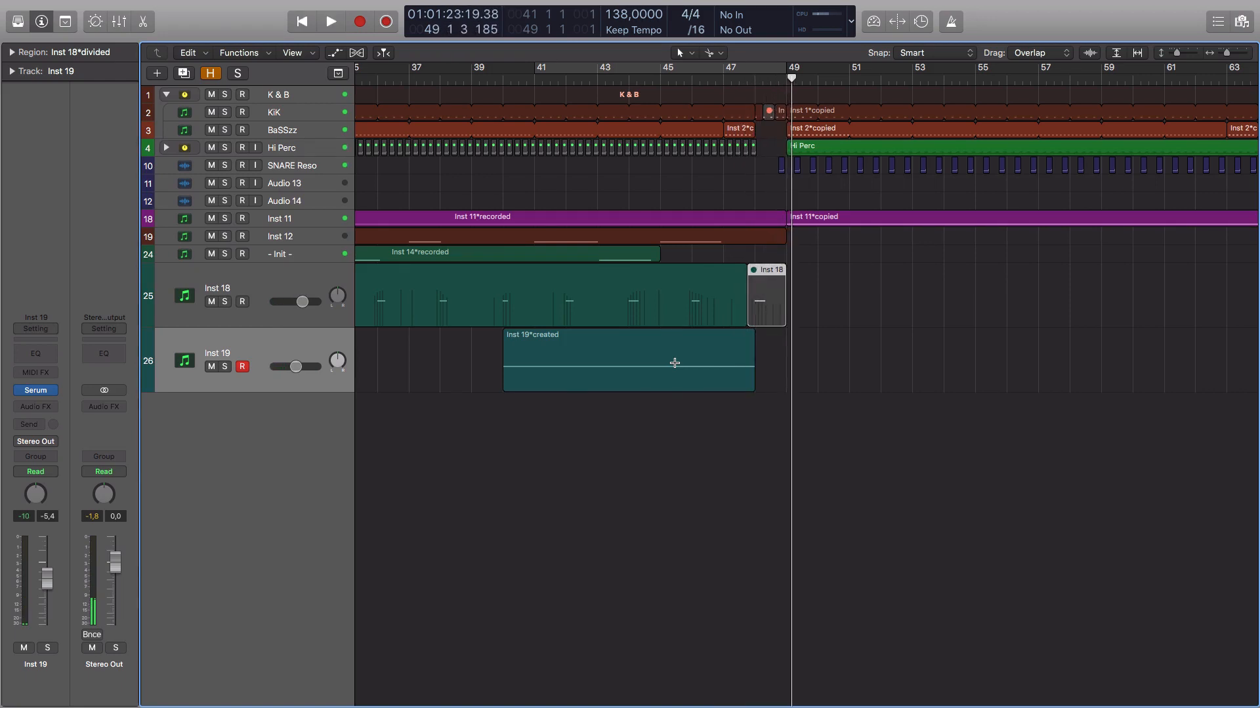
# Step: Reopen Serum on its effects page and insert FF Pro-Q 3 as an audio effect on the Inst 19 track
pyautogui.click(38, 392)
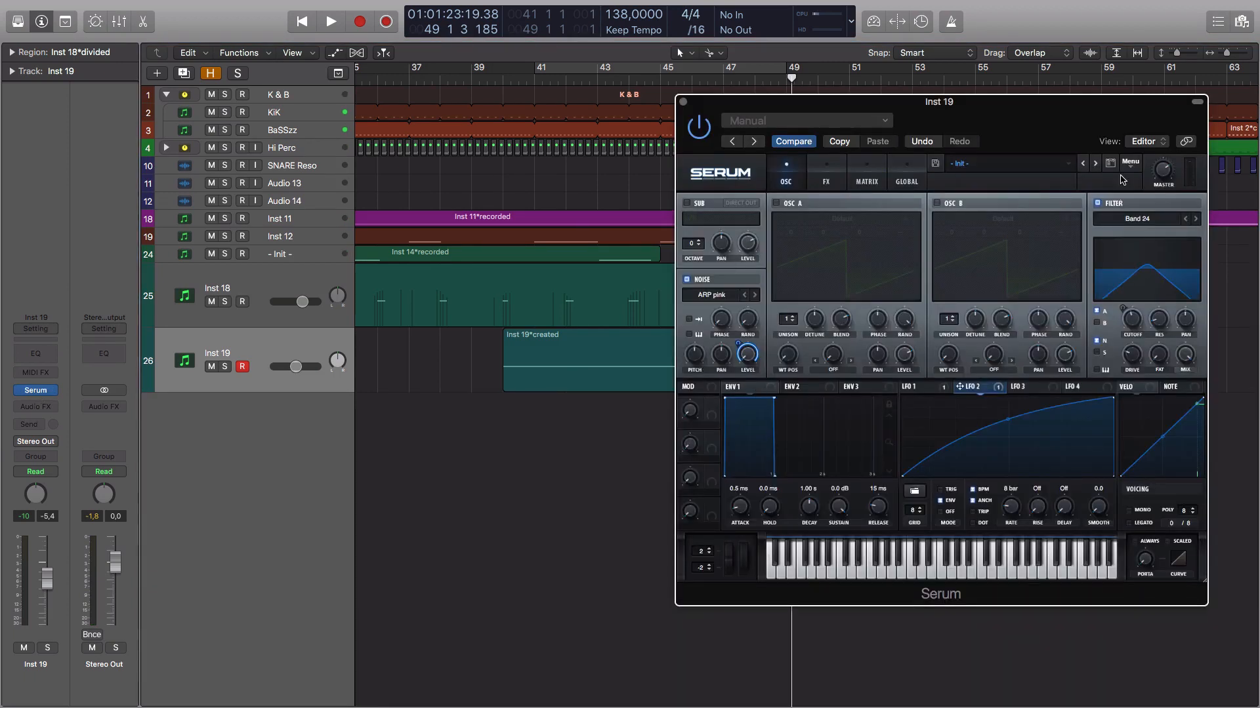
pyautogui.click(826, 178)
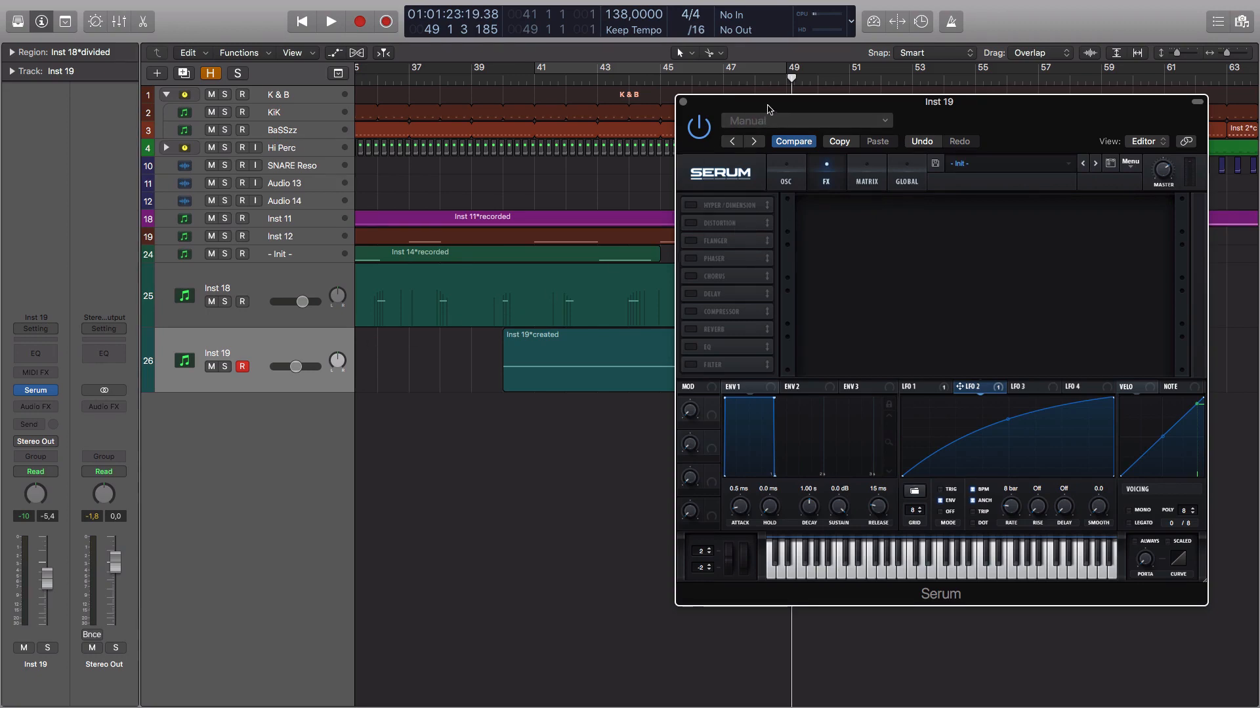
pyautogui.moveTo(769, 109); pyautogui.dragTo(772, 322)
pyautogui.click(47, 408)
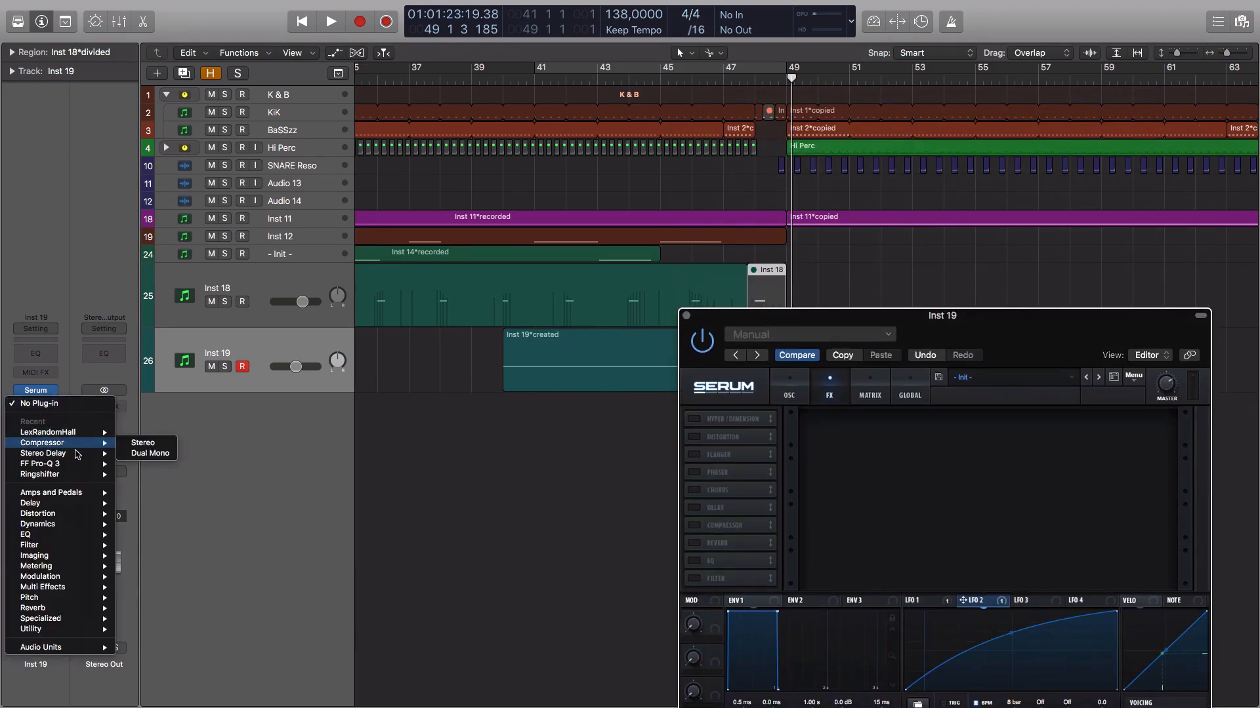
pyautogui.moveTo(83, 466)
pyautogui.click(140, 464)
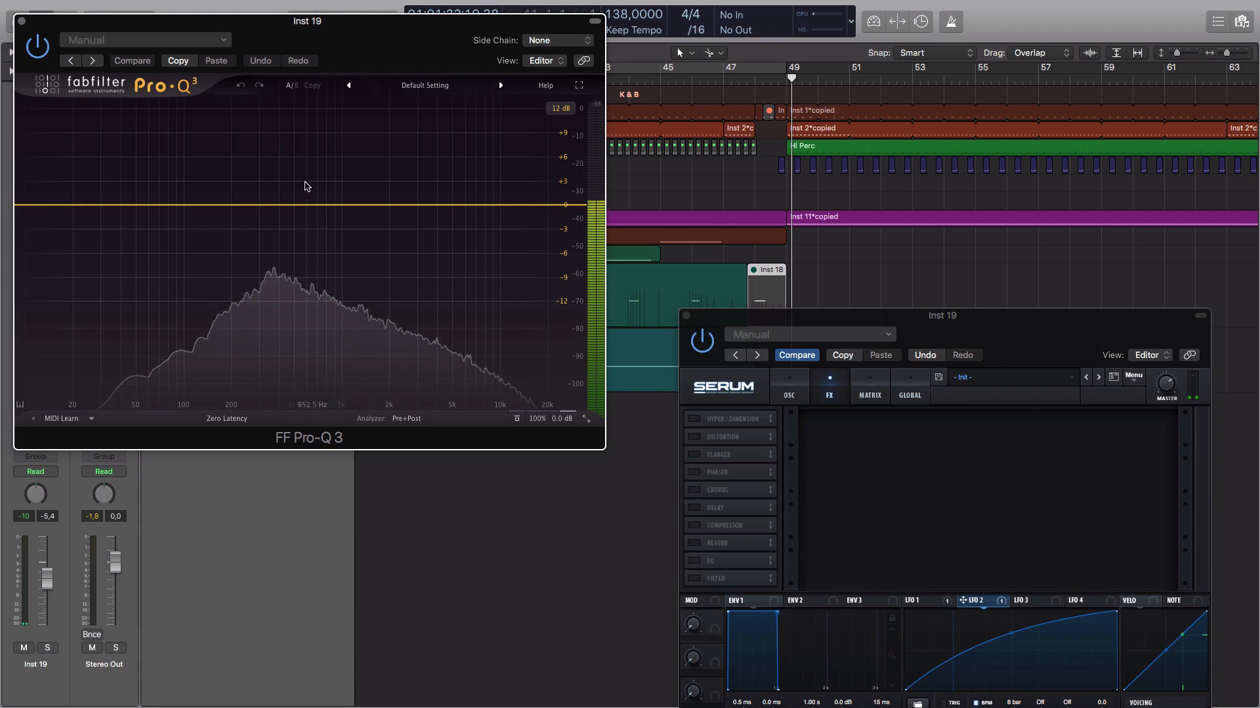
# Step: Add a Pro-Q 3 bell band at 269 Hz with +12.58 dB gain and Q 1.676, bypass it, and close the equalizer
pyautogui.moveTo(250, 205); pyautogui.dragTo(252, 105)
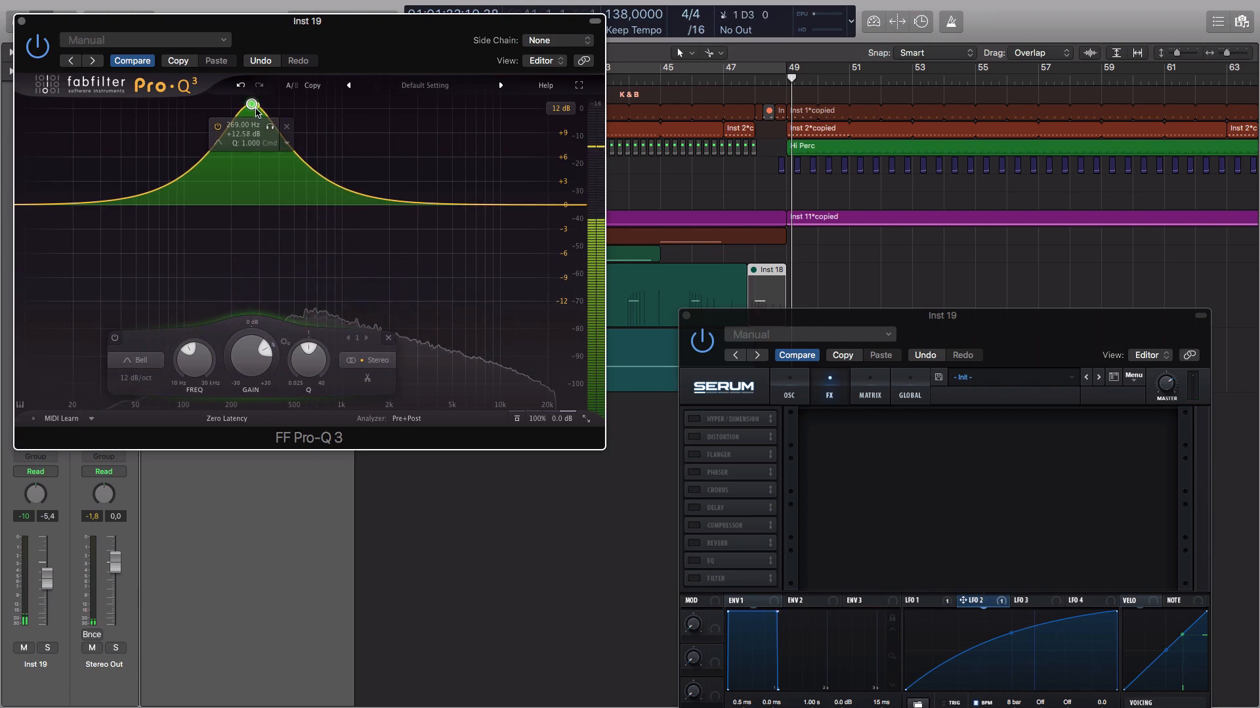
pyautogui.scroll(3, 253, 106)
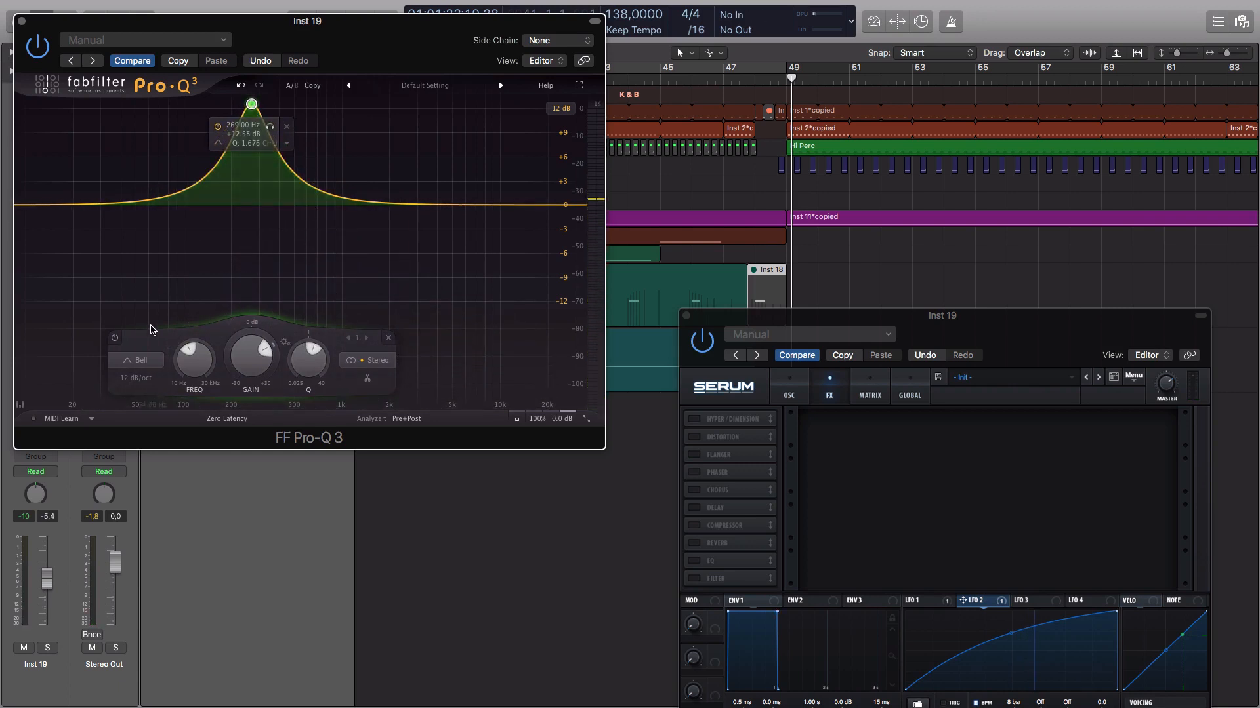
pyautogui.click(115, 338)
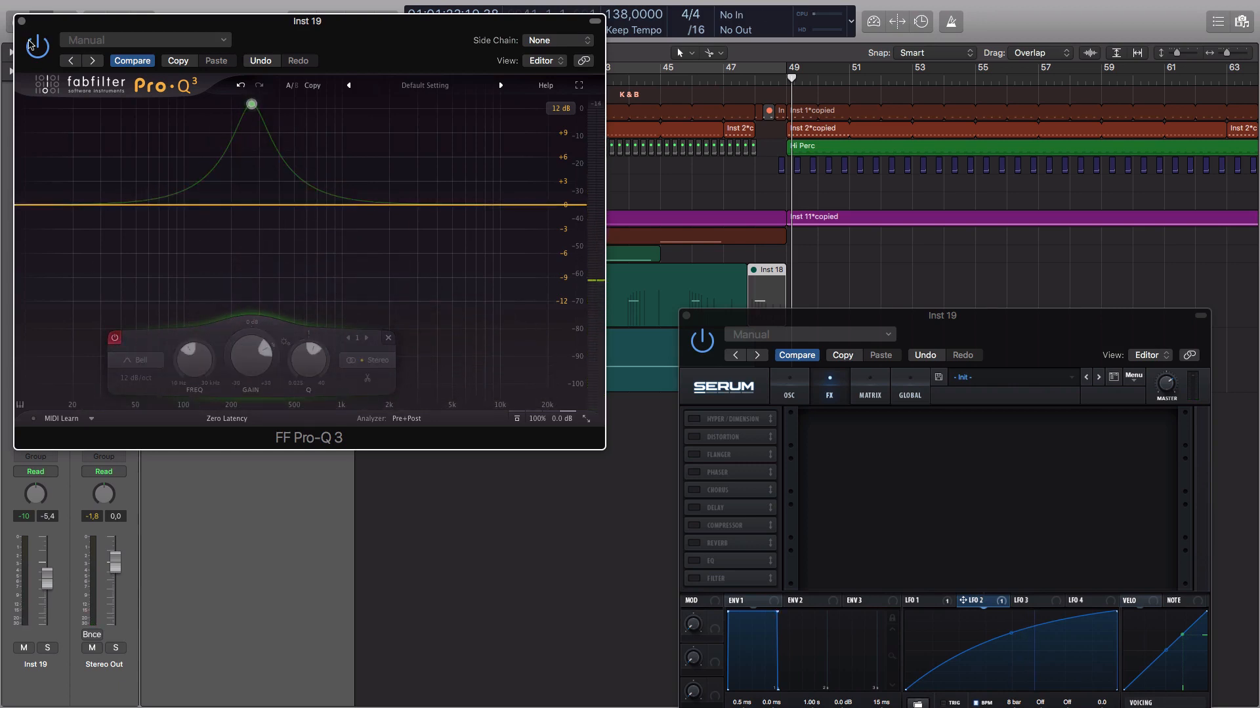
pyautogui.moveTo(253, 103)
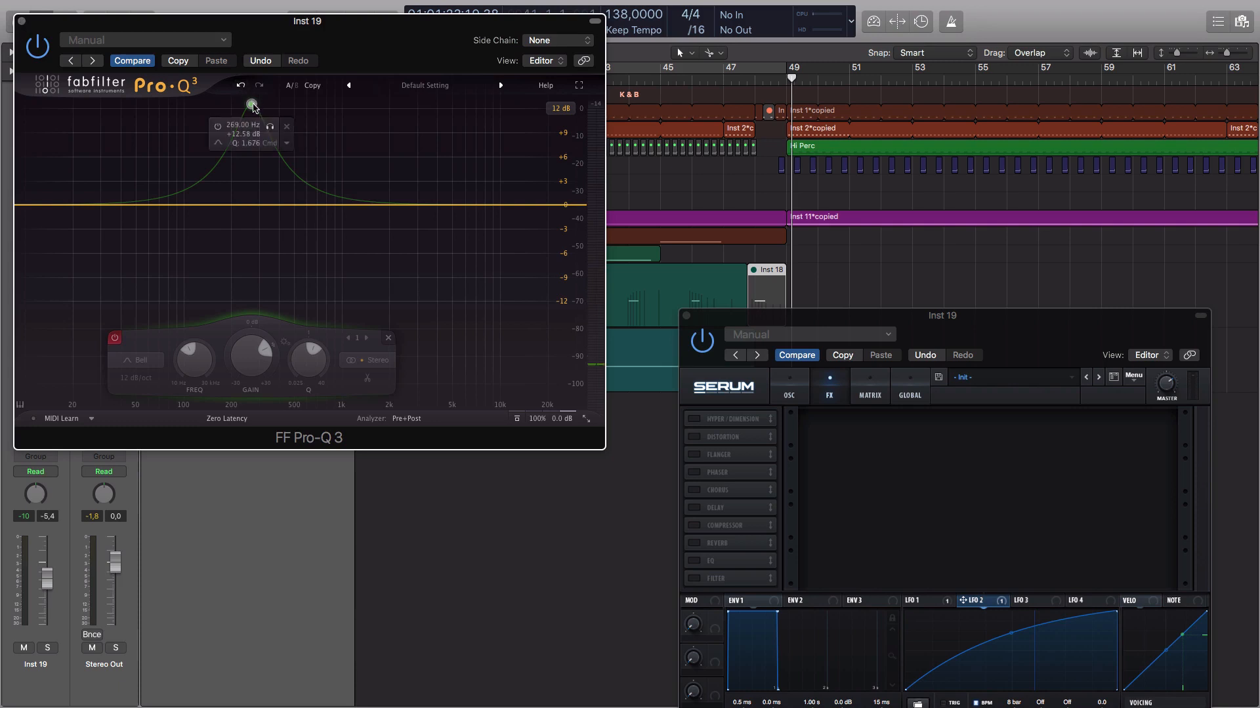
pyautogui.click(23, 22)
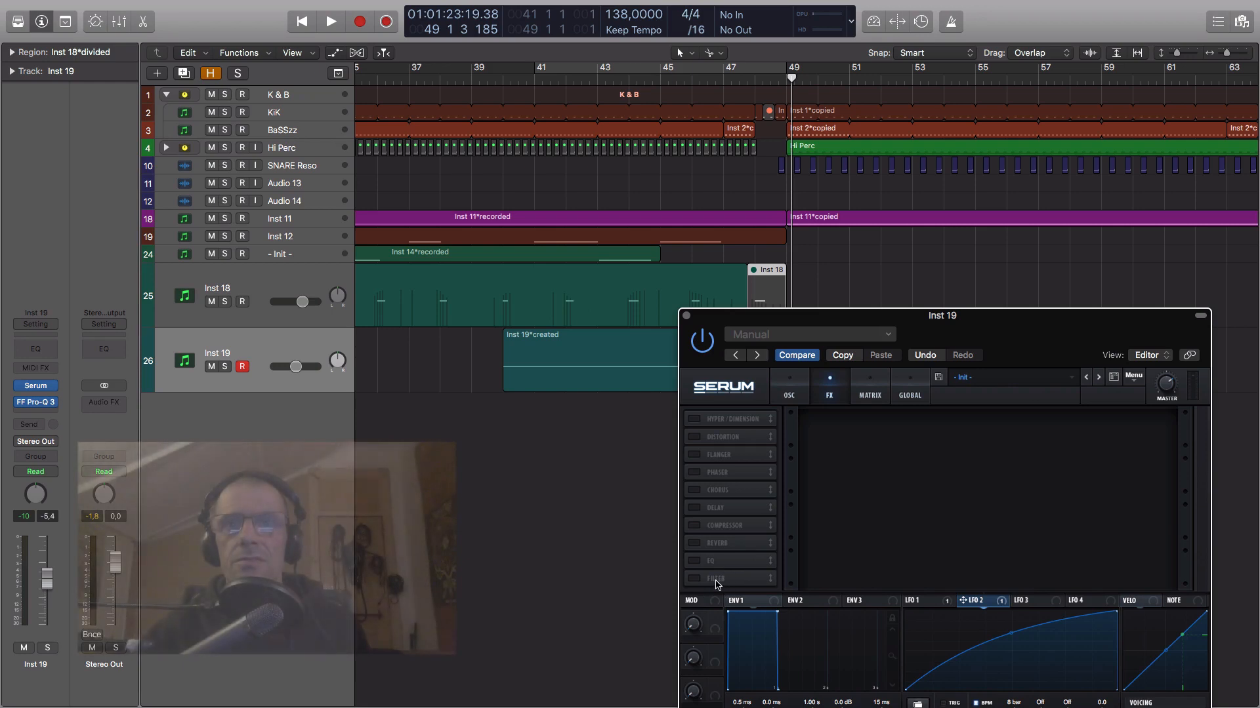
# Step: Enable the Filter at the top of Serum's effects chain, choose the Notch 24 type, and set its resonance to 49%
pyautogui.click(694, 419)
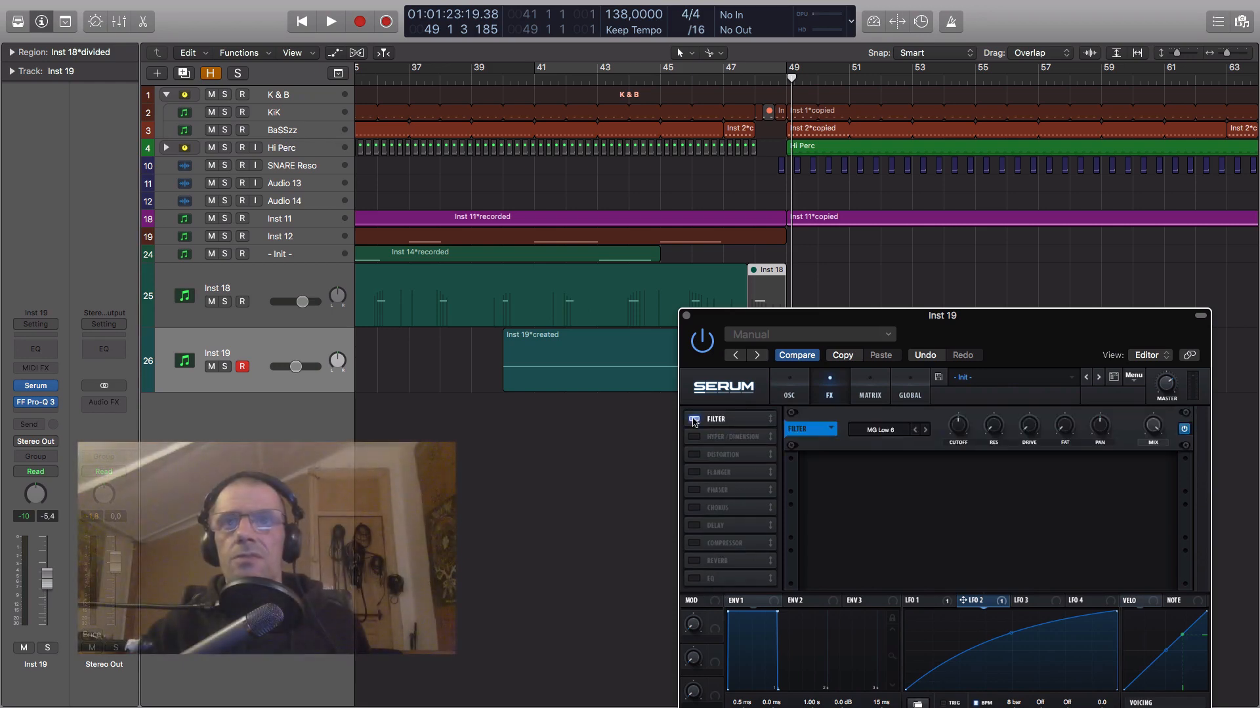
pyautogui.click(900, 436)
pyautogui.moveTo(902, 448)
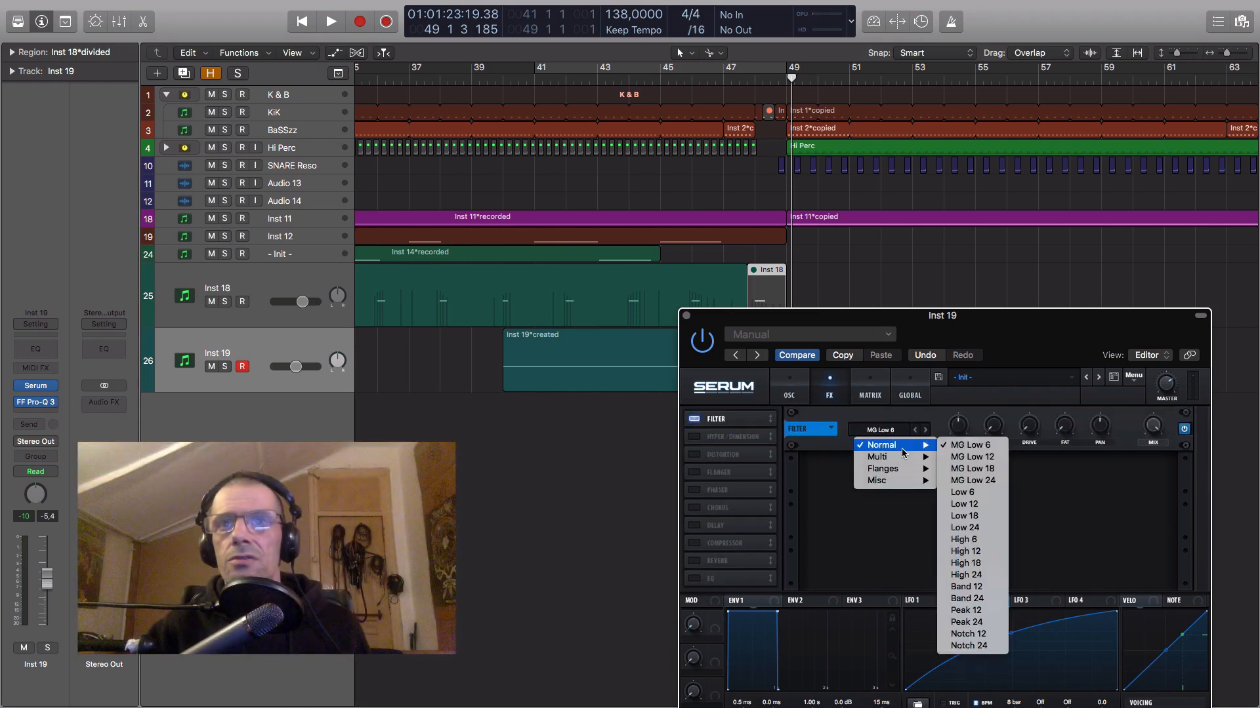
pyautogui.click(1000, 650)
pyautogui.moveTo(960, 431)
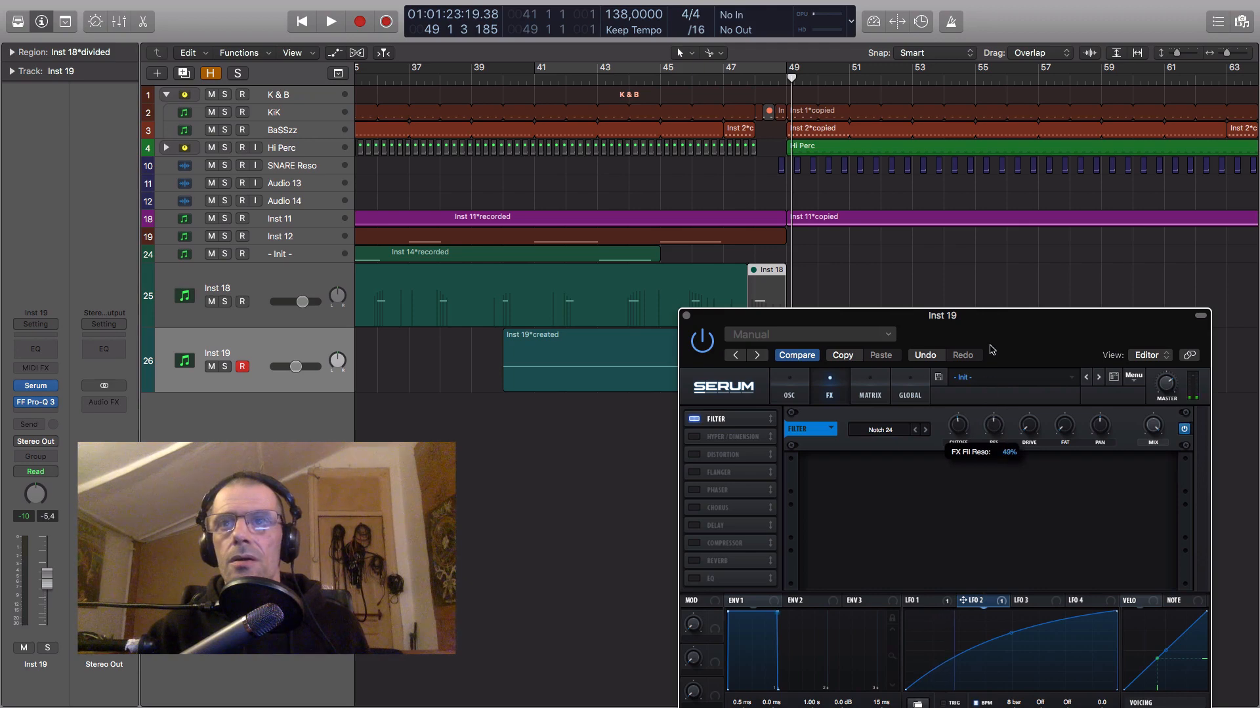
# Step: Compare the noise spectrum in Pro-Q 3 with Serum's Notch 24 effect filter bypassed and enabled
pyautogui.click(37, 402)
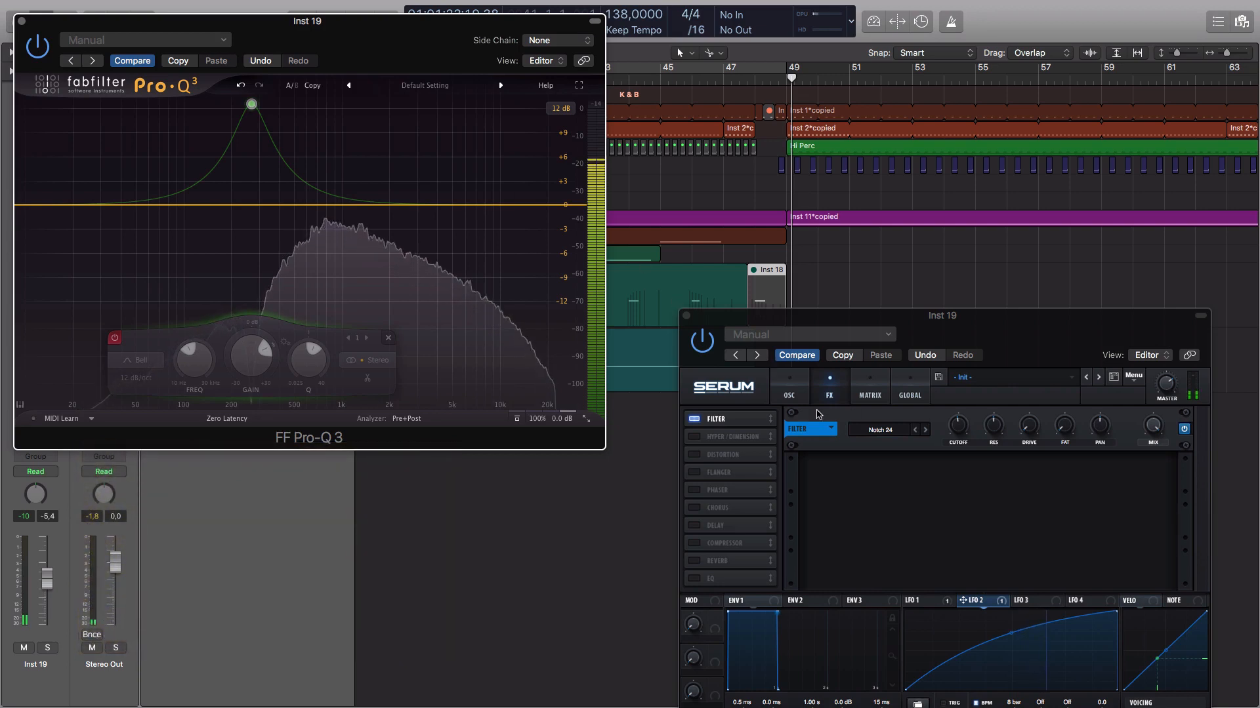
pyautogui.click(1184, 431)
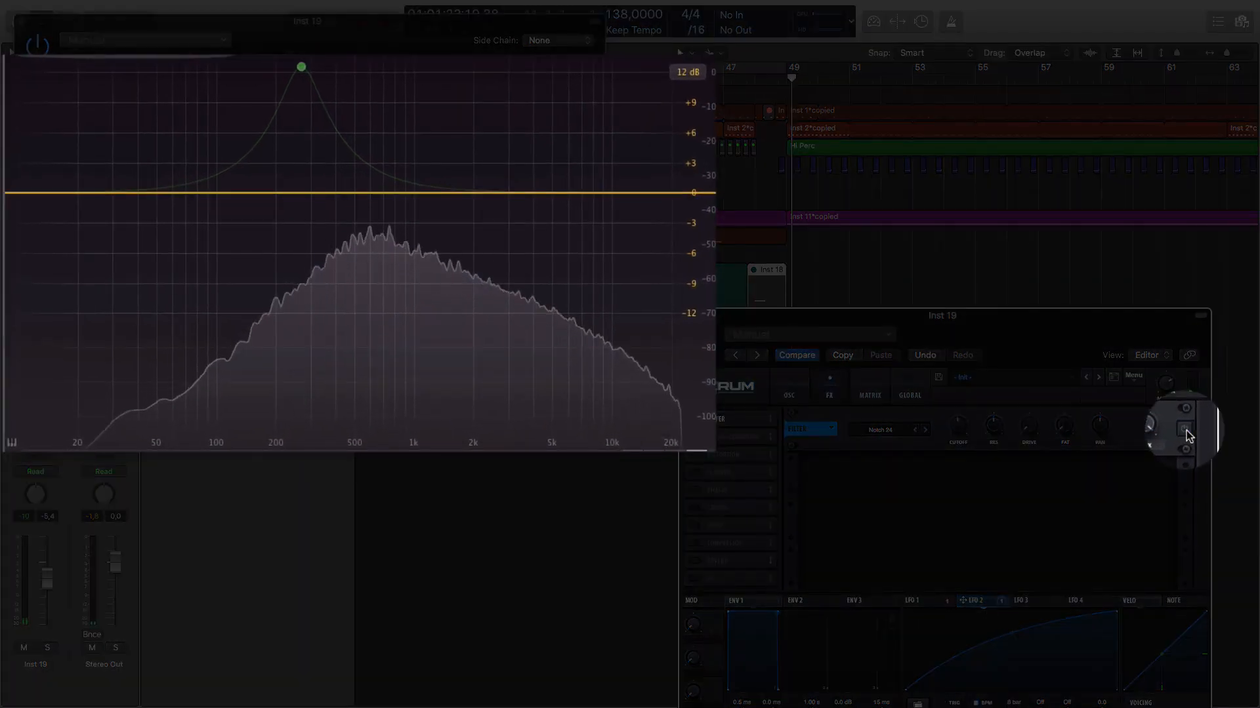
pyautogui.click(1184, 430)
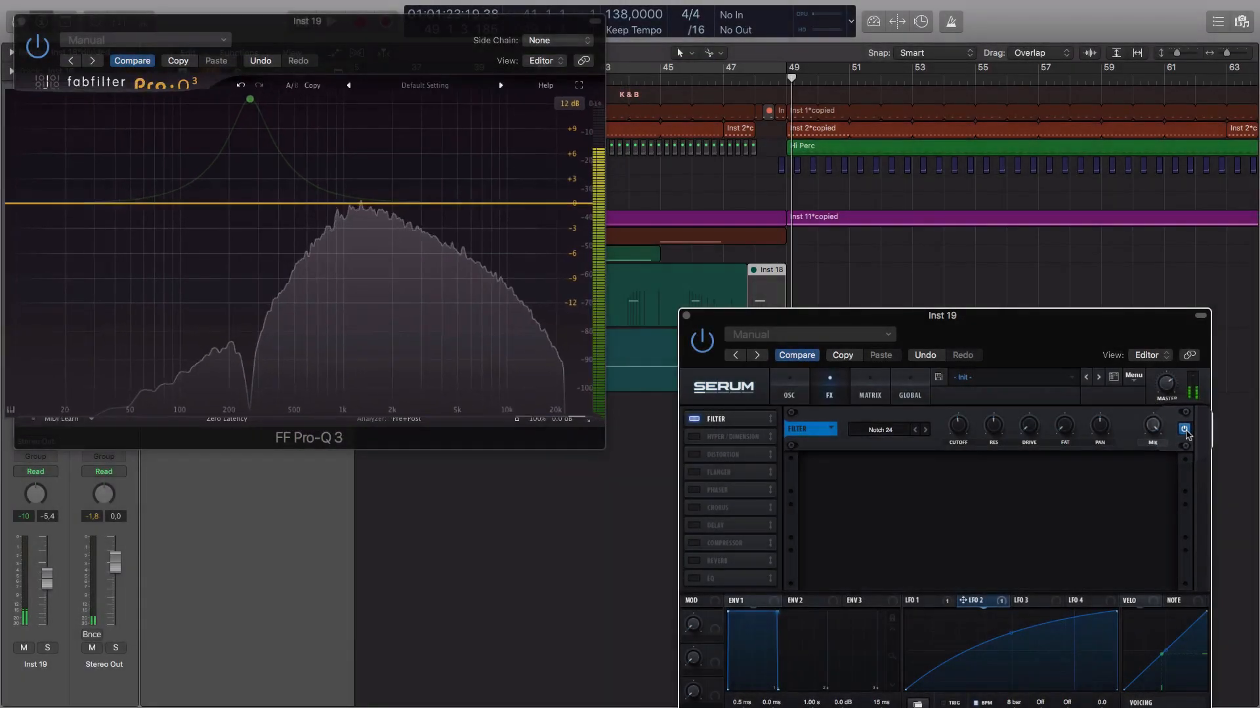
# Step: Enable Serum's Hyper/Dimension effect, set the Dimension mix to 67%, raise its size, and compare the sound with the effect bypassed
pyautogui.click(694, 438)
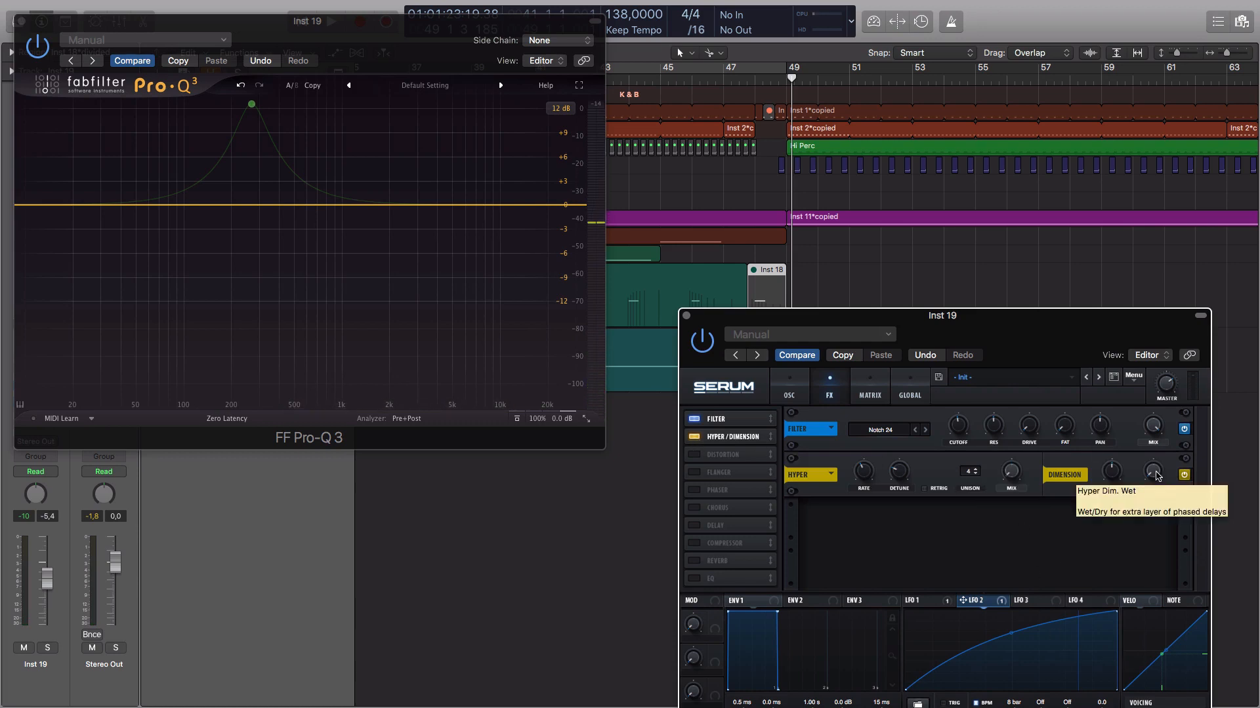
pyautogui.moveTo(1156, 473); pyautogui.dragTo(1154, 373)
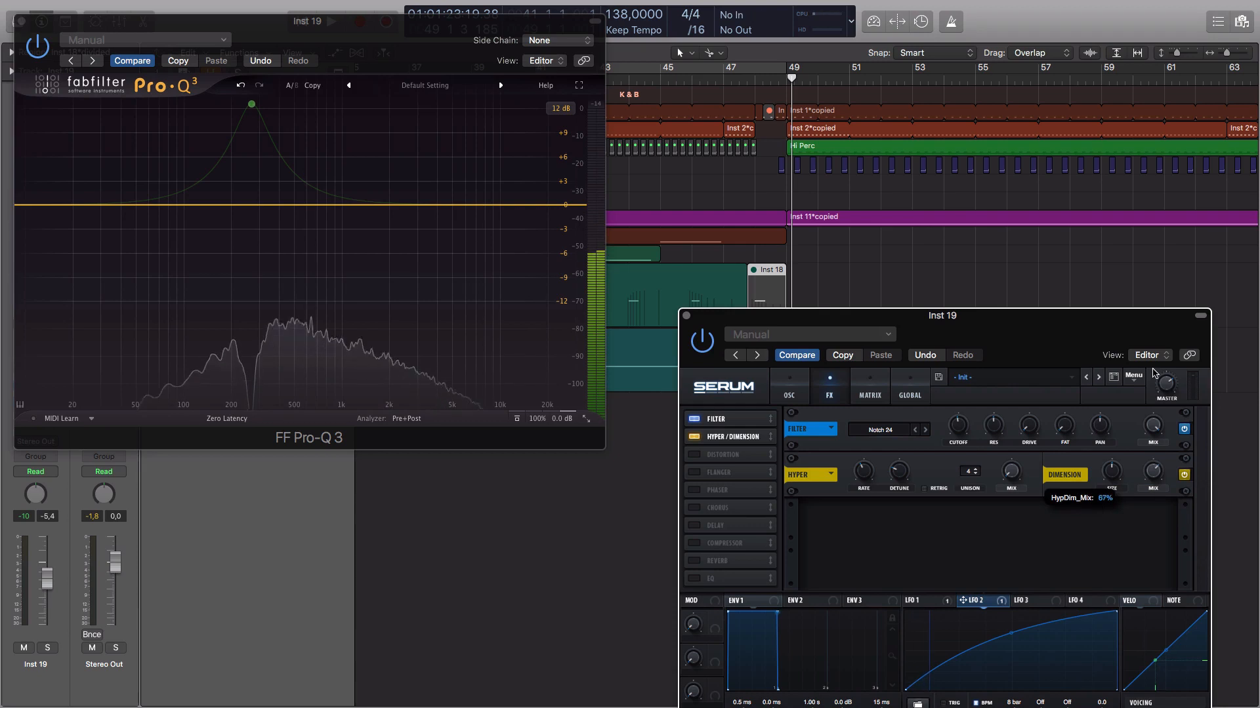
pyautogui.moveTo(1112, 475); pyautogui.dragTo(1115, 448)
pyautogui.click(1184, 476)
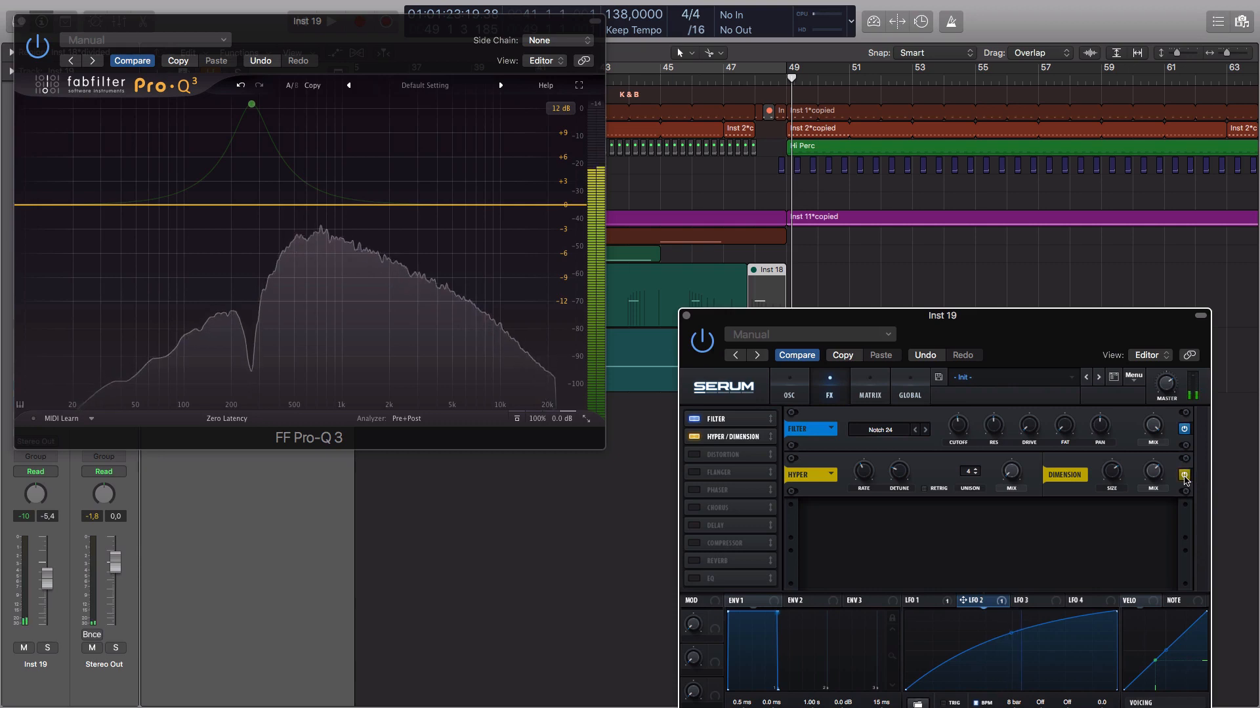
pyautogui.click(1185, 477)
pyautogui.moveTo(1157, 473)
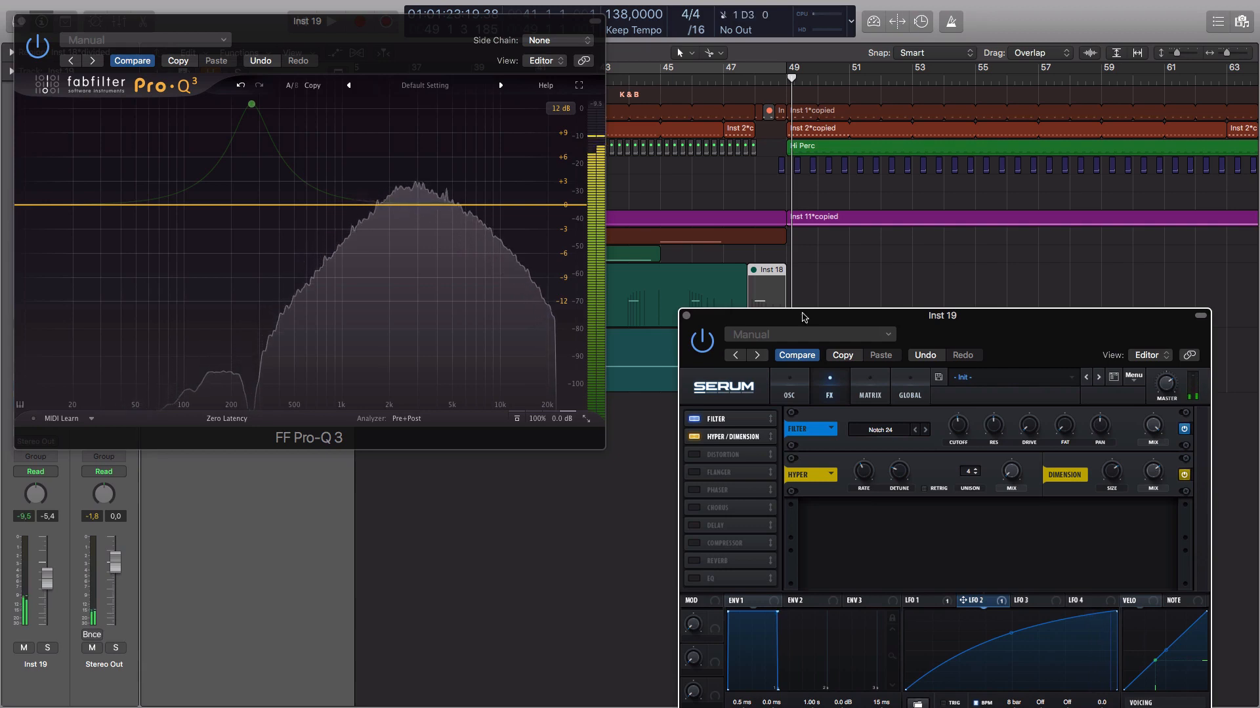
# Step: Close the Pro-Q 3 and Serum windows, play the track from bar 33, and lower the Inst 19 volume to -6.8 dB
pyautogui.press('super+w')
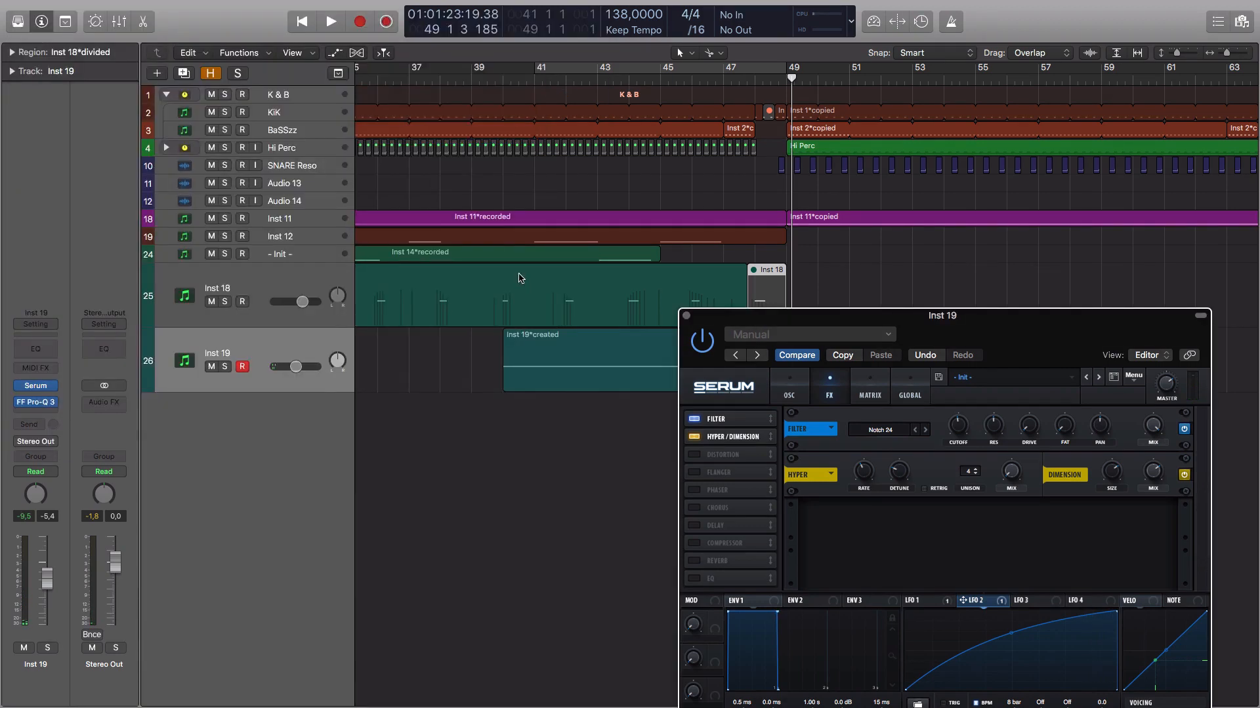
pyautogui.click(687, 317)
pyautogui.press('space')
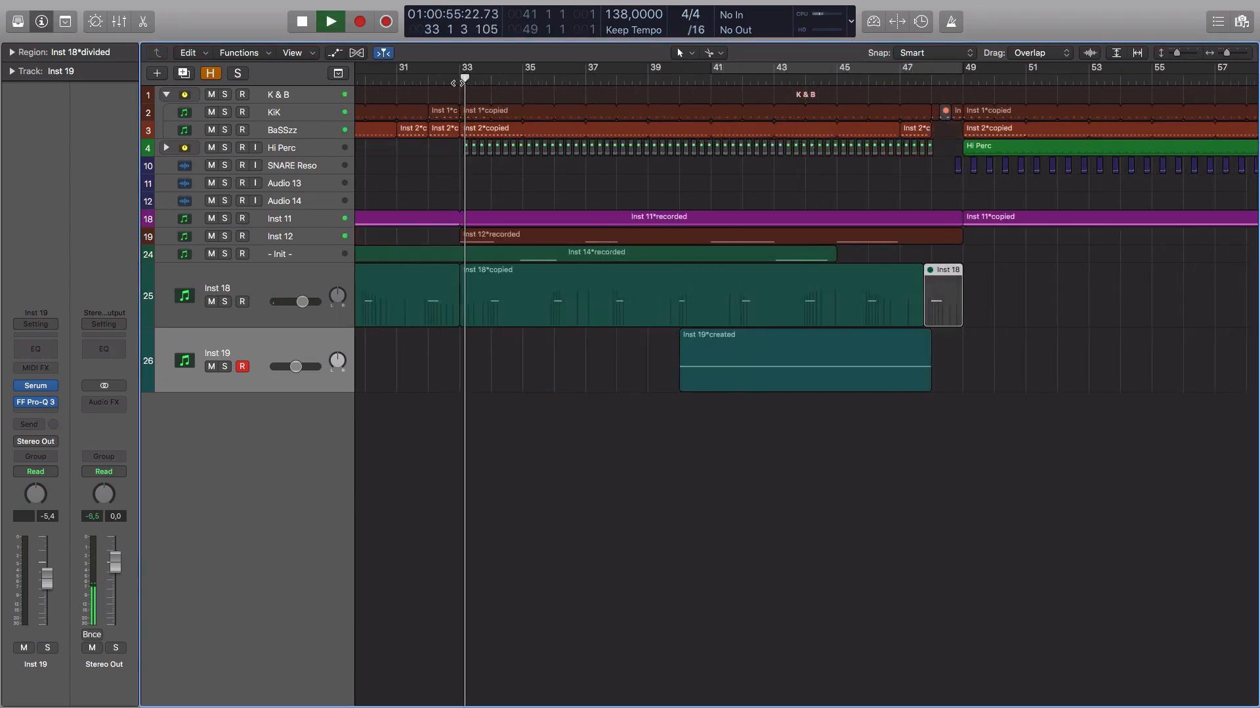
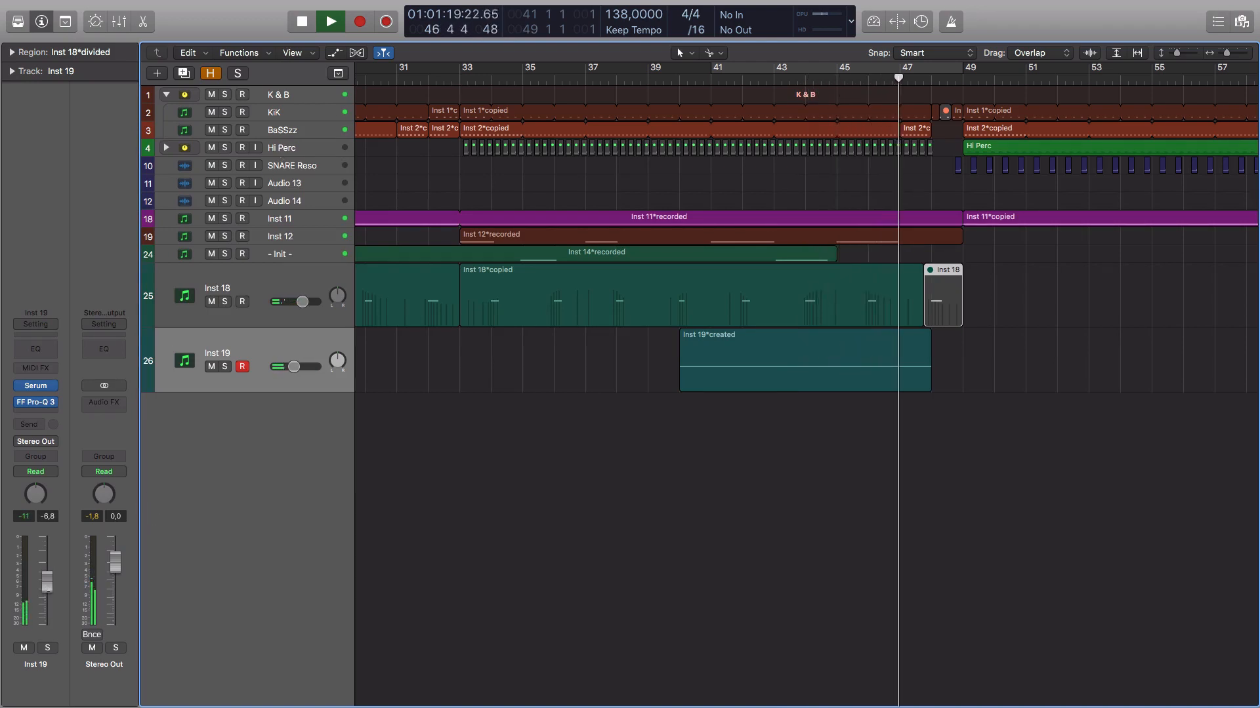
# Step: Lower the Inst 19 channel volume to -7.2 dB and stop playback
pyautogui.moveTo(50, 594); pyautogui.dragTo(50, 597)
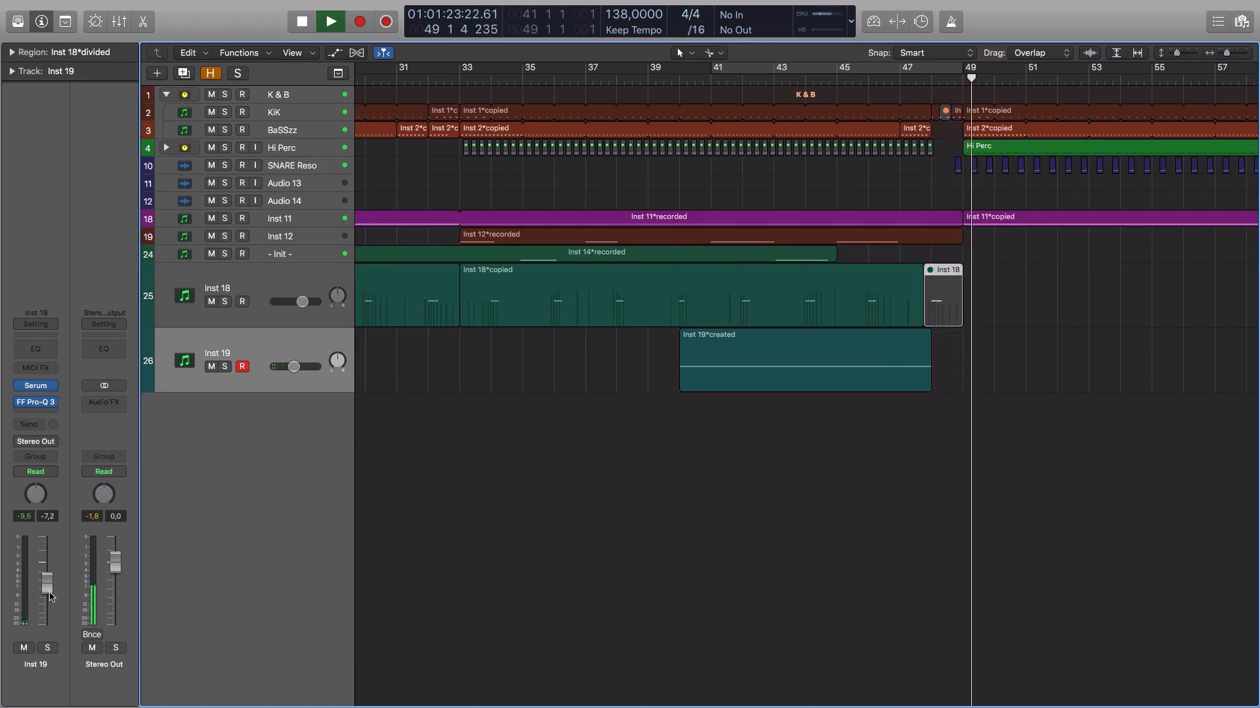
pyautogui.press('space')
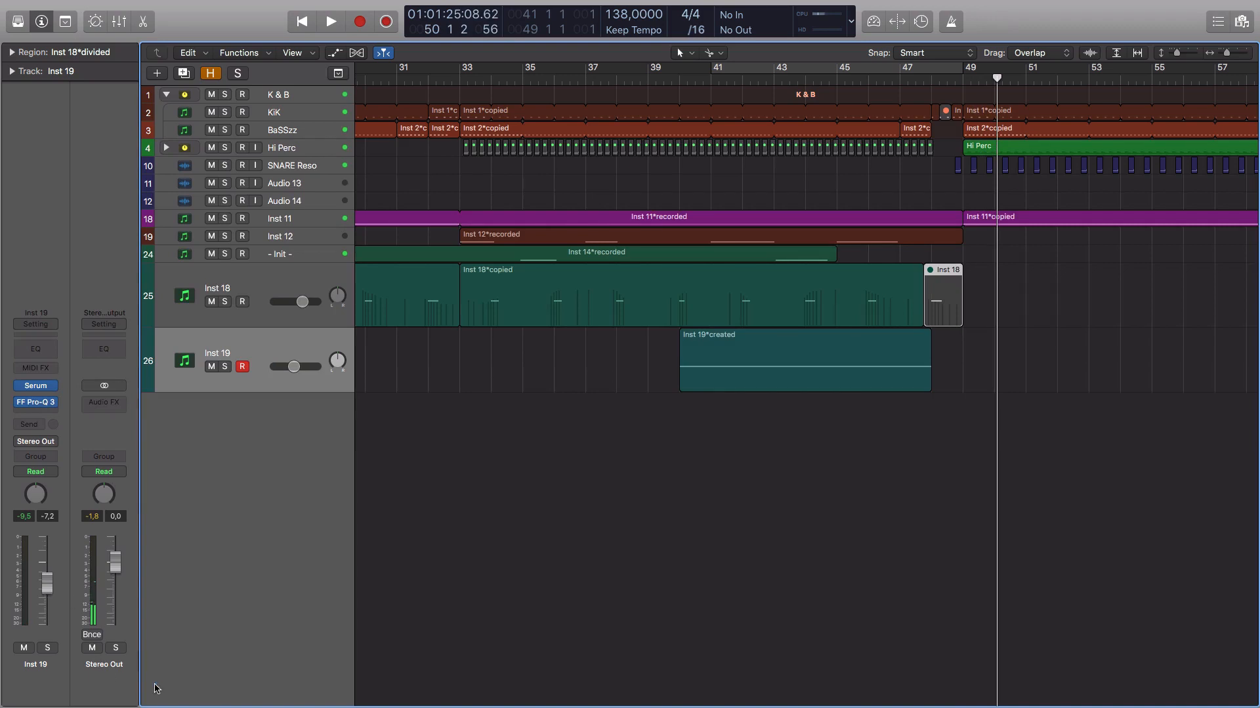
pyautogui.click(36, 387)
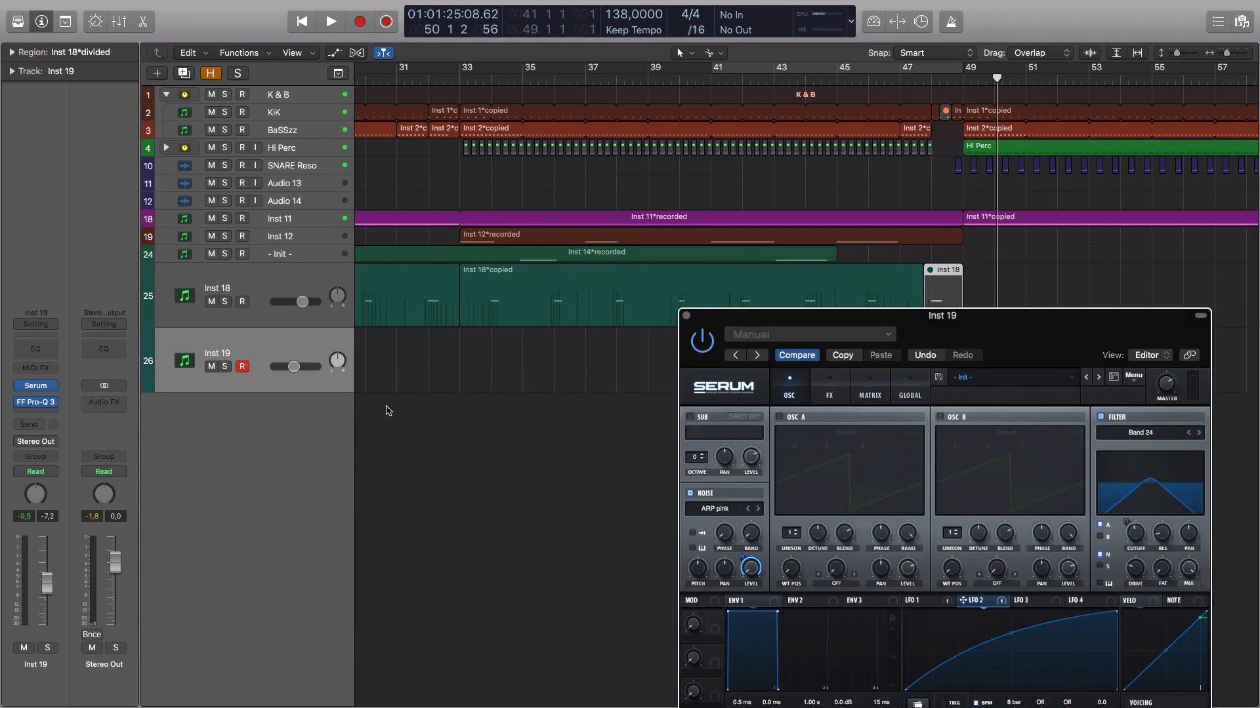
pyautogui.moveTo(1004, 318); pyautogui.dragTo(752, 120)
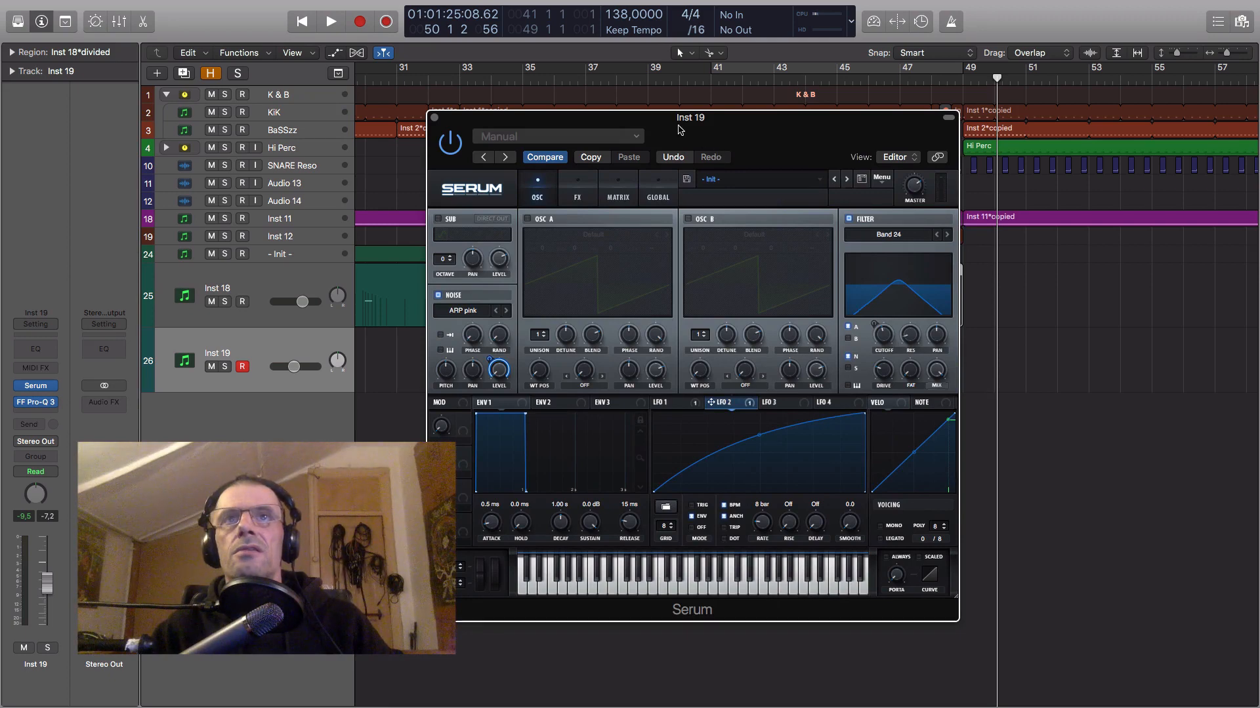
pyautogui.click(434, 118)
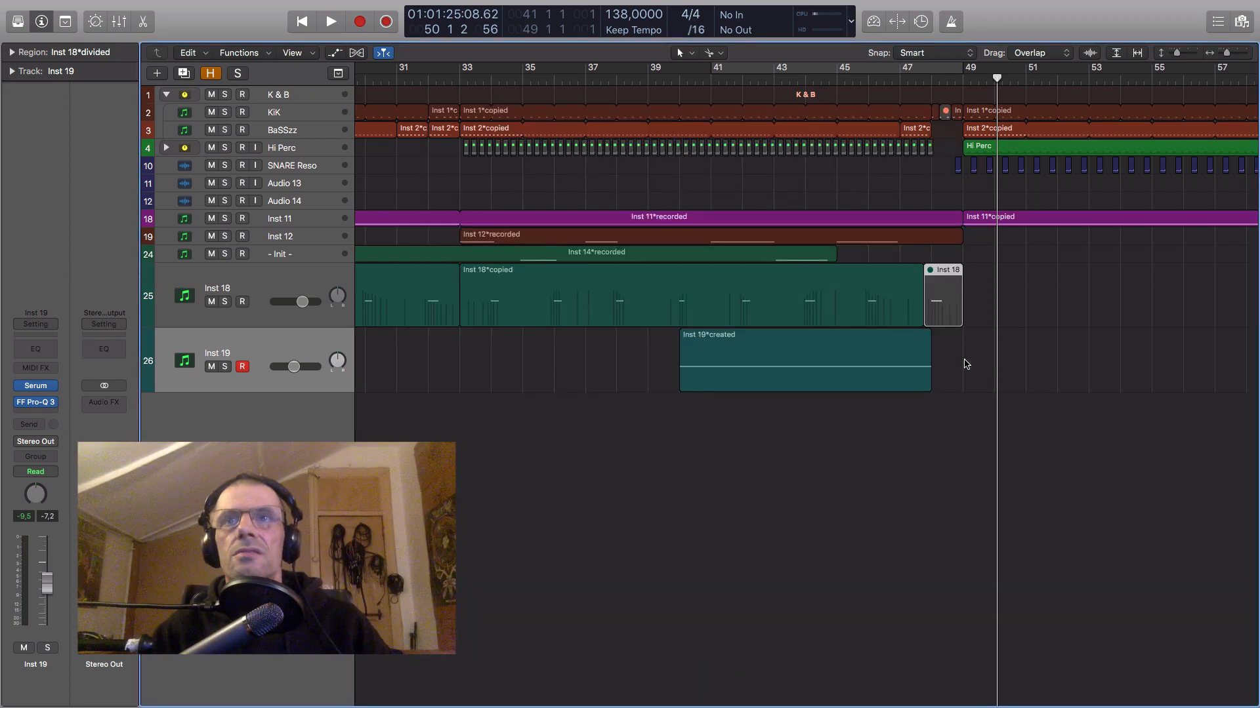
# Step: Examine where the Inst 19 region ends relative to the drum and bass regions around bar 48
pyautogui.press('super+Right')
pyautogui.press('super+Right')
pyautogui.press('super+Right')
pyautogui.press('super+Right')
pyautogui.press('super+Right')
pyautogui.press('super+Right')
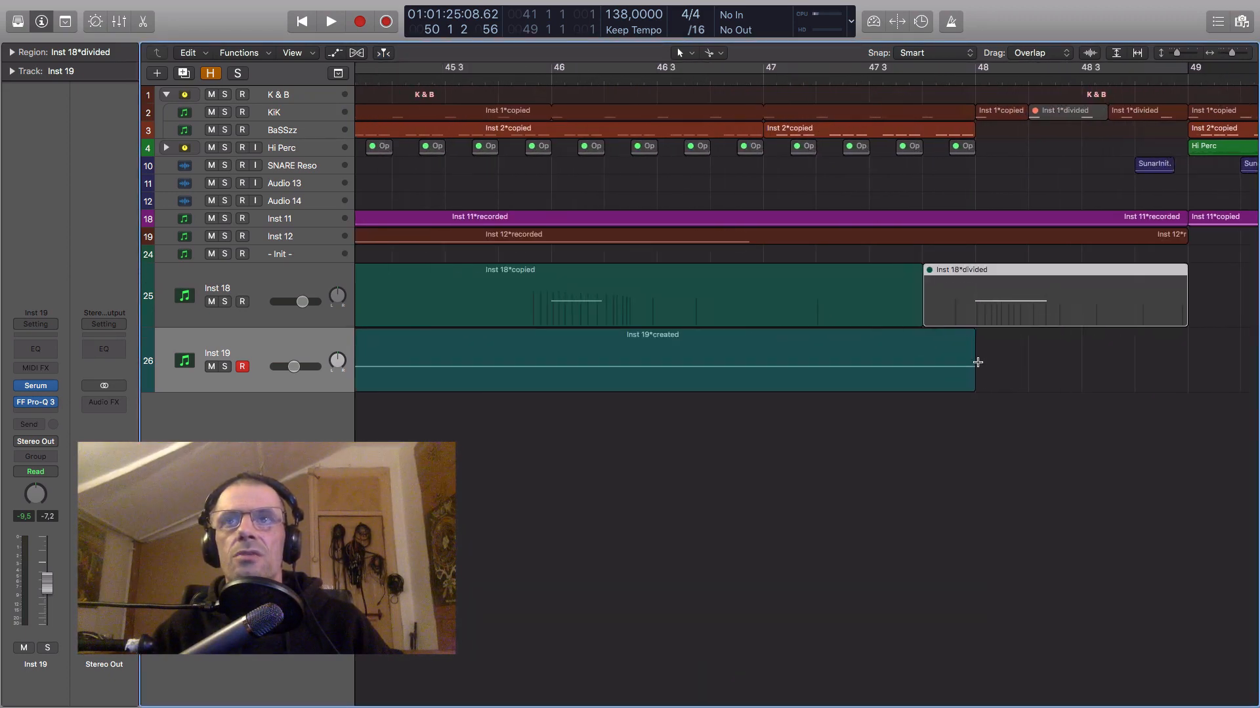
pyautogui.press('super+Left')
pyautogui.press('super+Left')
pyautogui.press('super+Left')
pyautogui.press('super+Left')
pyautogui.press('super+Left')
pyautogui.press('super+Left')
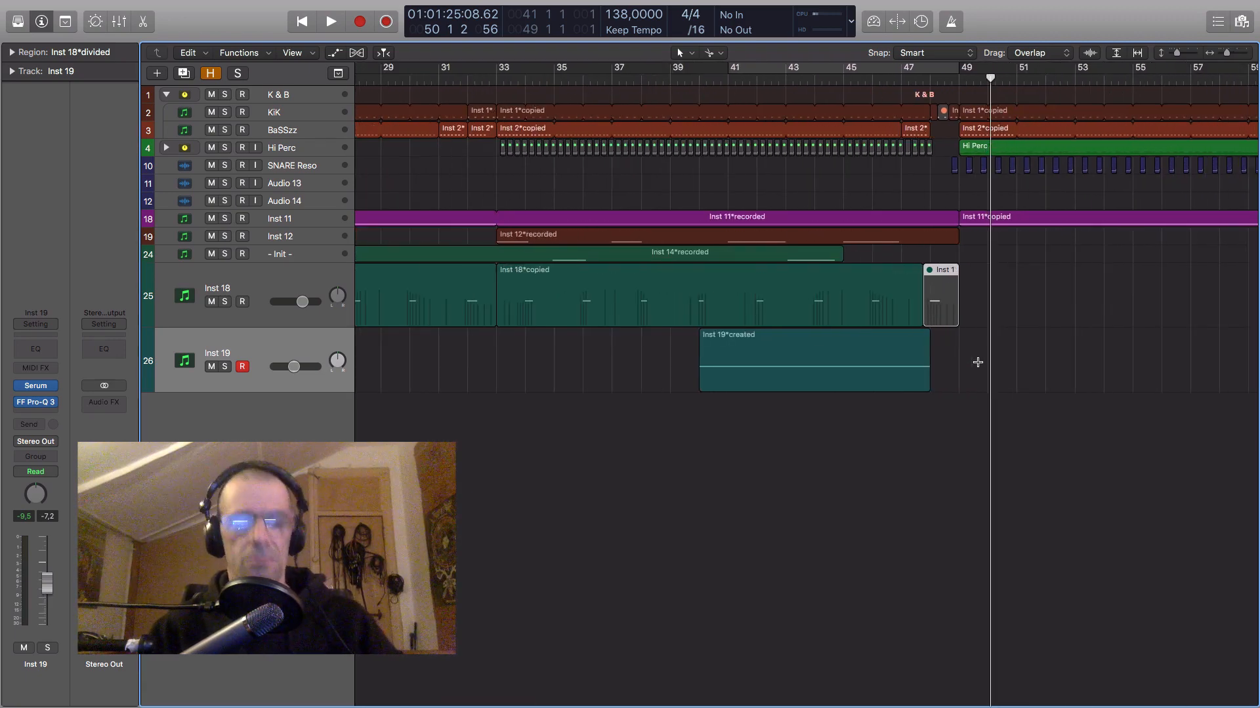
# Step: Bounce the Inst 19 region in place to a new track named Noise Sweep, muting the source and including the audio tail
pyautogui.click(810, 341)
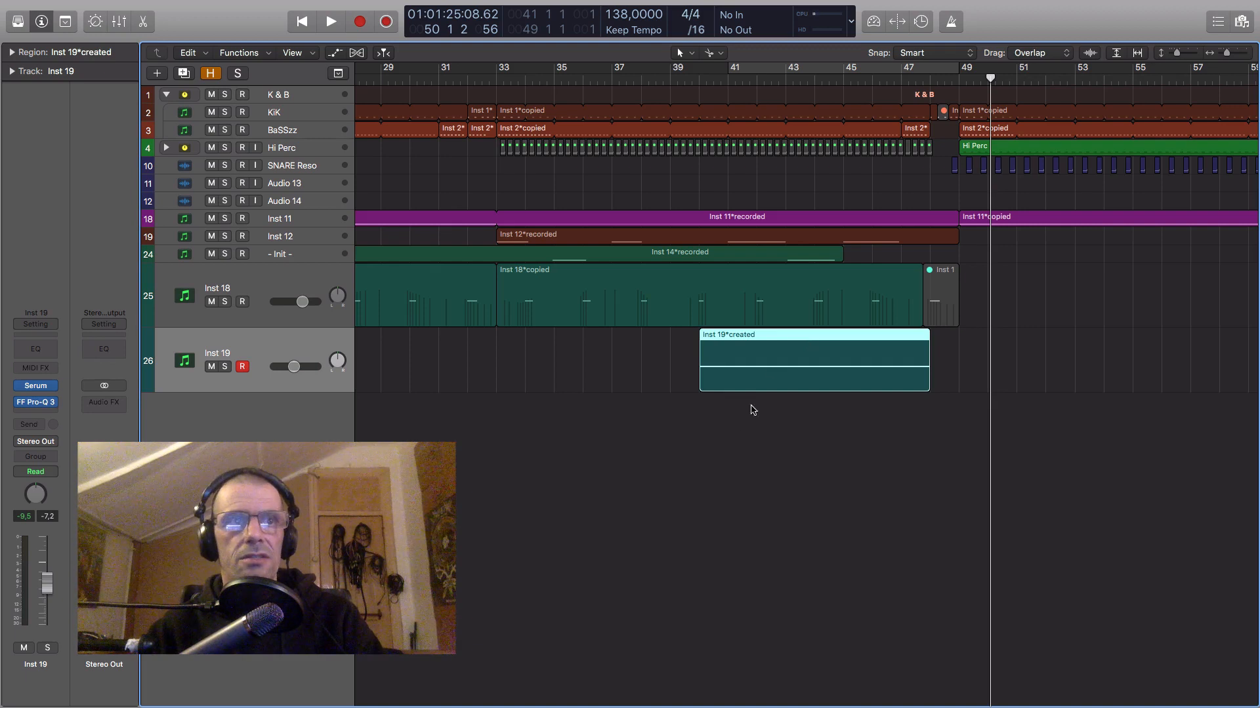
pyautogui.hotkey('ctrl', 'b')
pyautogui.write('Noise')
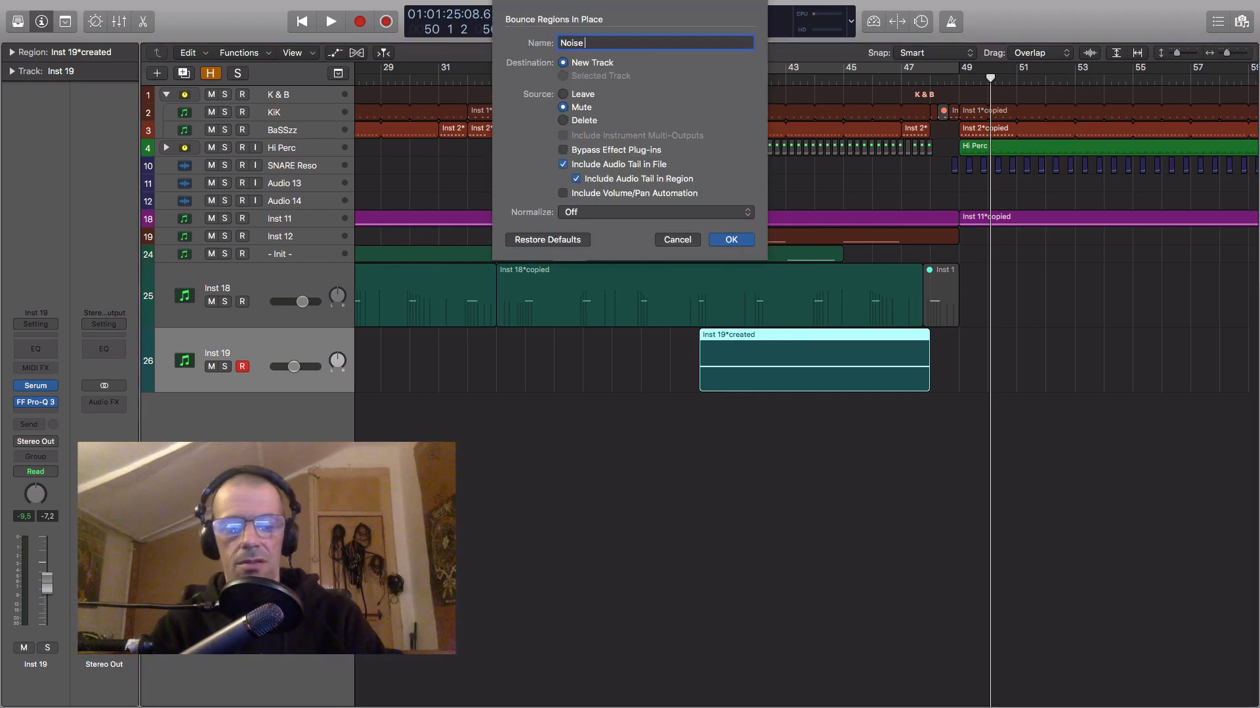
pyautogui.write(' Sweep')
pyautogui.press('Return')
# Step: Rename the Inst 19 track as Noise Sweep Serum and mute it
pyautogui.doubleClick(225, 351)
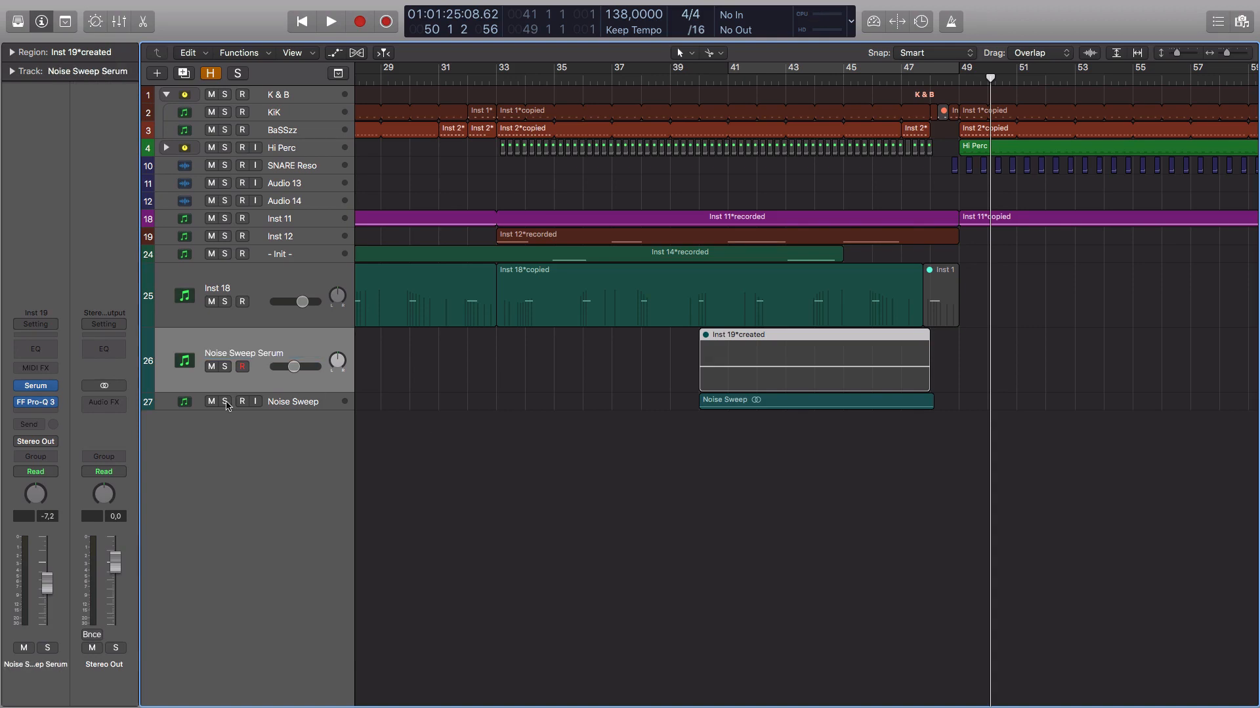
pyautogui.click(211, 366)
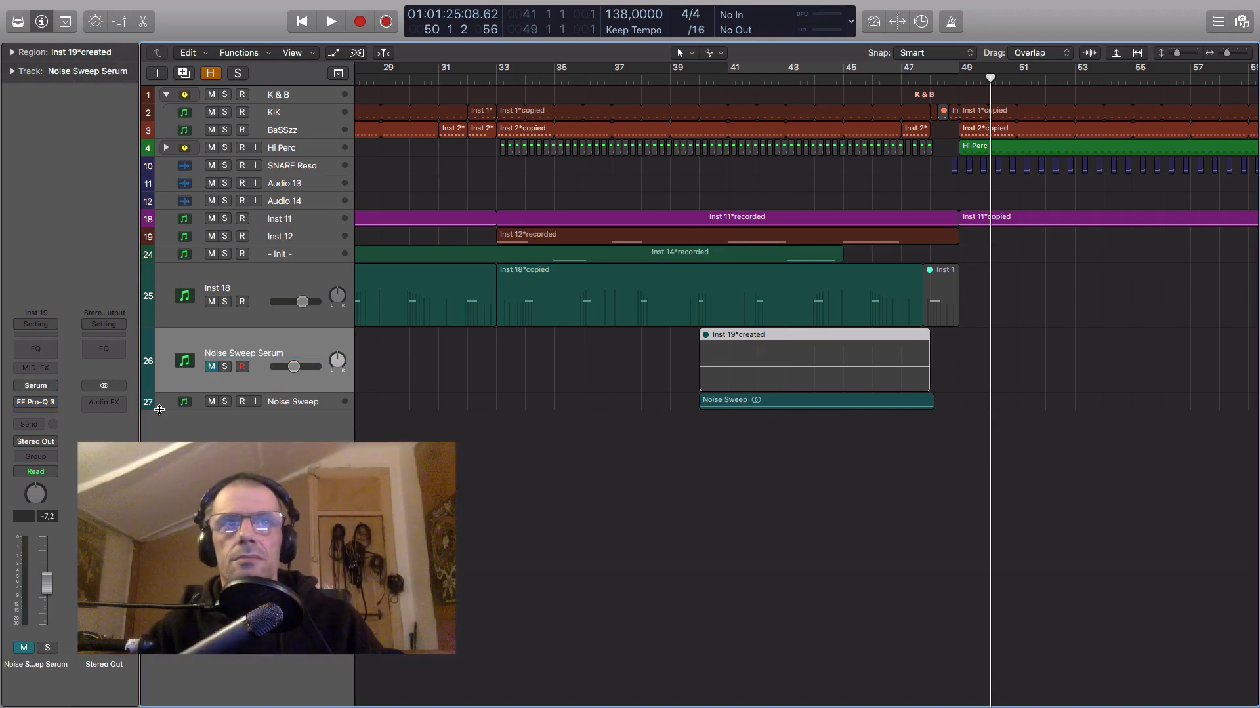
# Step: Increase the Noise Sweep audio track's height and cut off the region's tail after bar 48
pyautogui.moveTo(159, 410); pyautogui.dragTo(159, 467)
pyautogui.scroll(10, 727, 455)
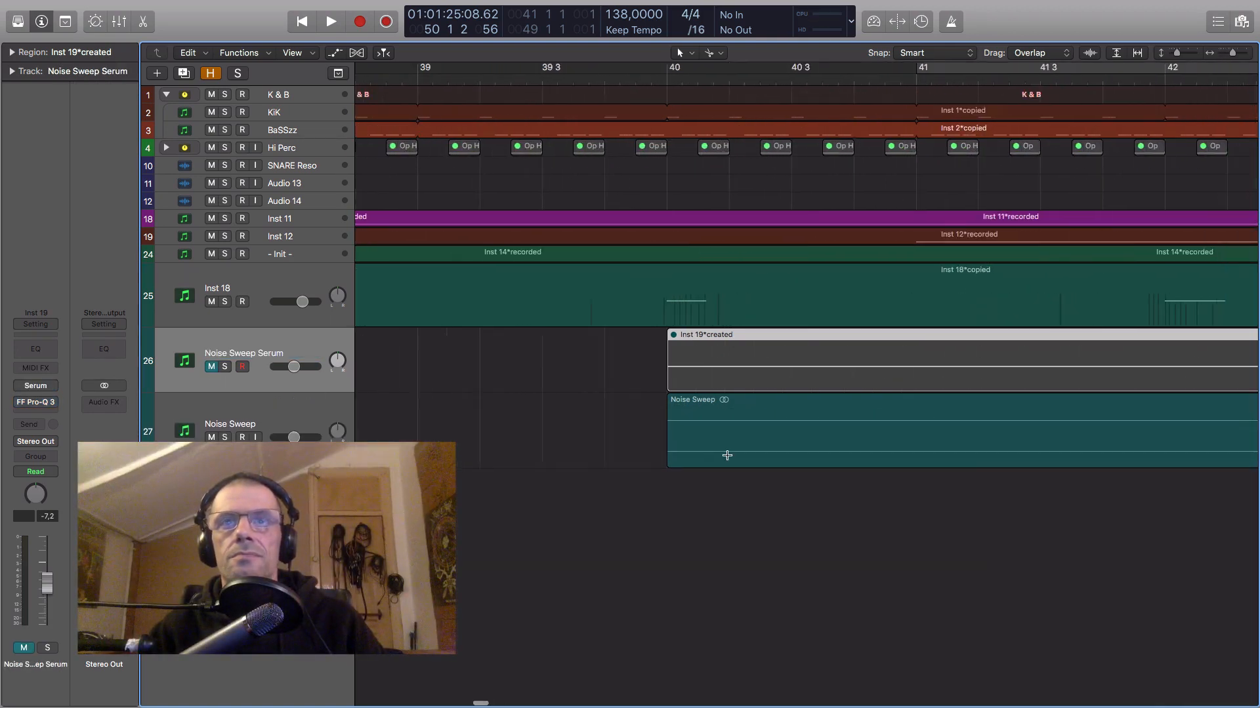
pyautogui.hscroll(5, 727, 455)
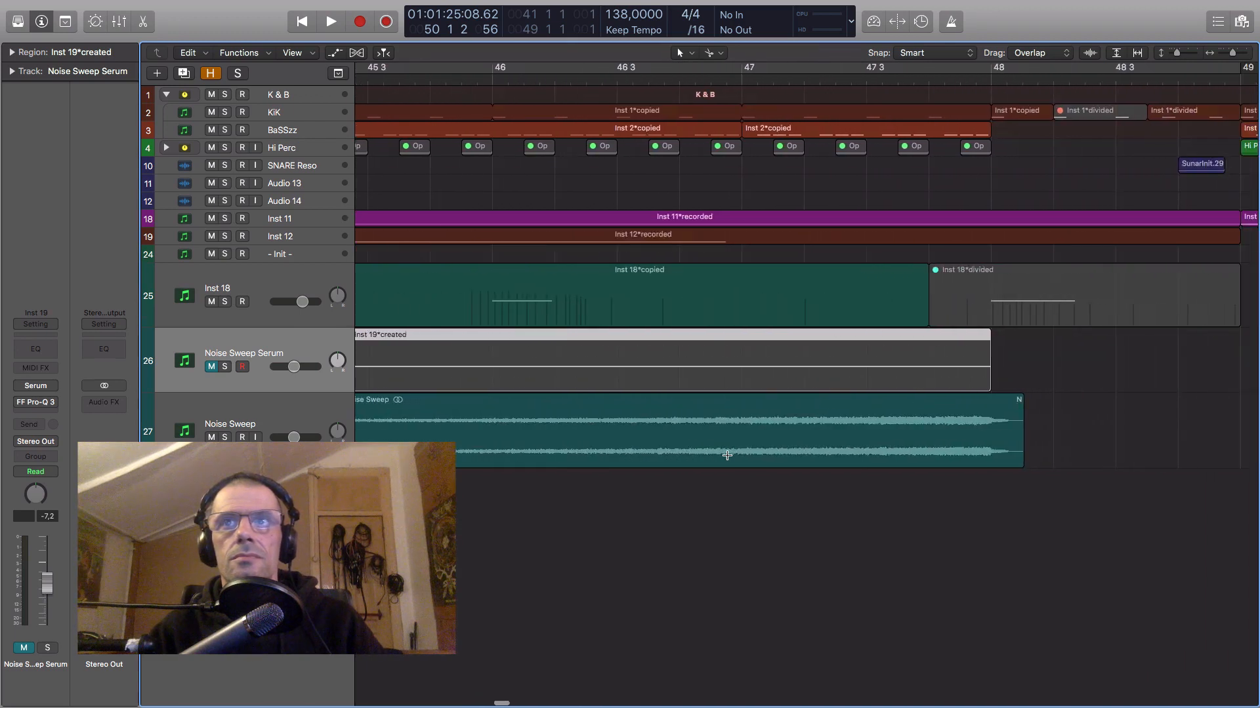
pyautogui.moveTo(1012, 423); pyautogui.dragTo(989, 442)
pyautogui.press('Delete')
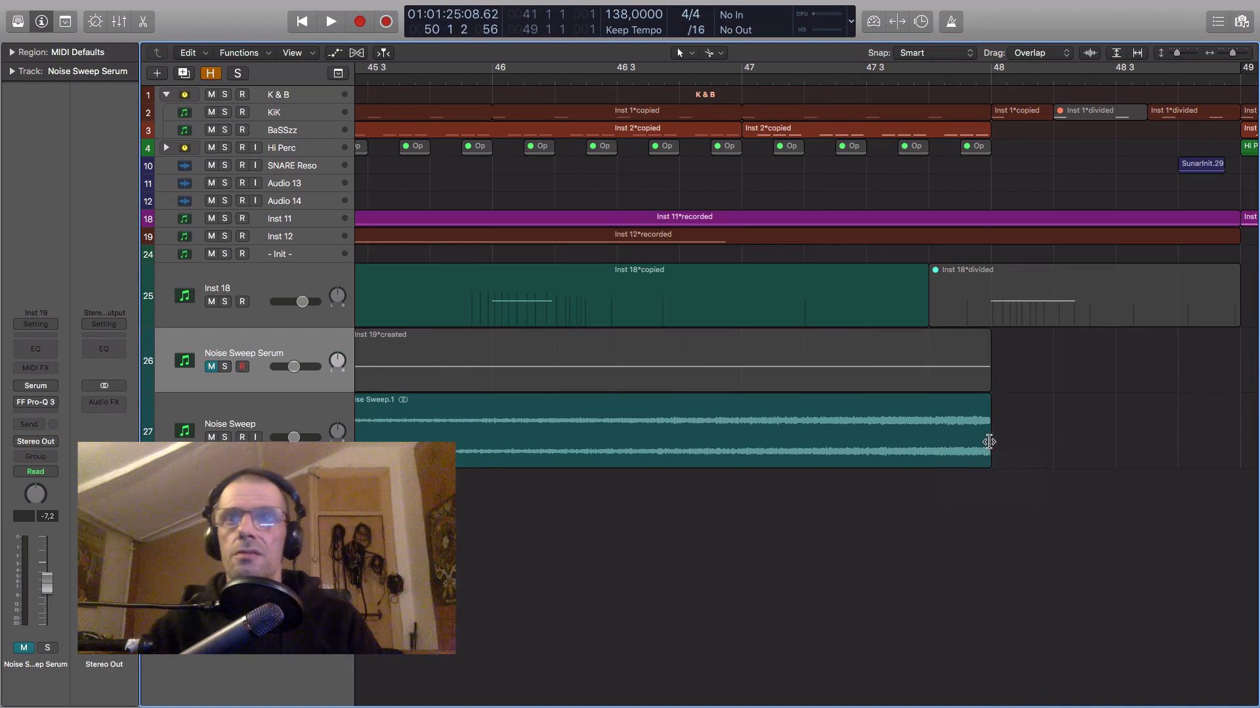
# Step: Show the fade settings of the trimmed Noise Sweep region and inspect its end at bar 48
pyautogui.click(957, 414)
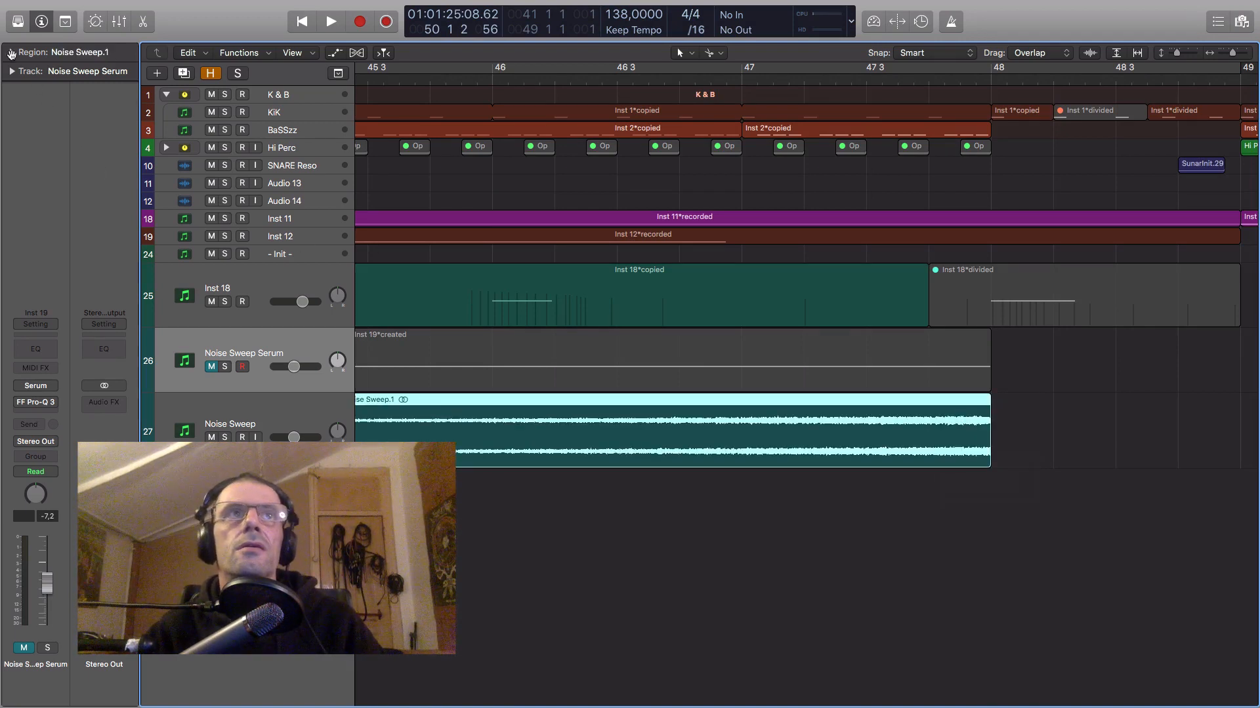
pyautogui.click(10, 53)
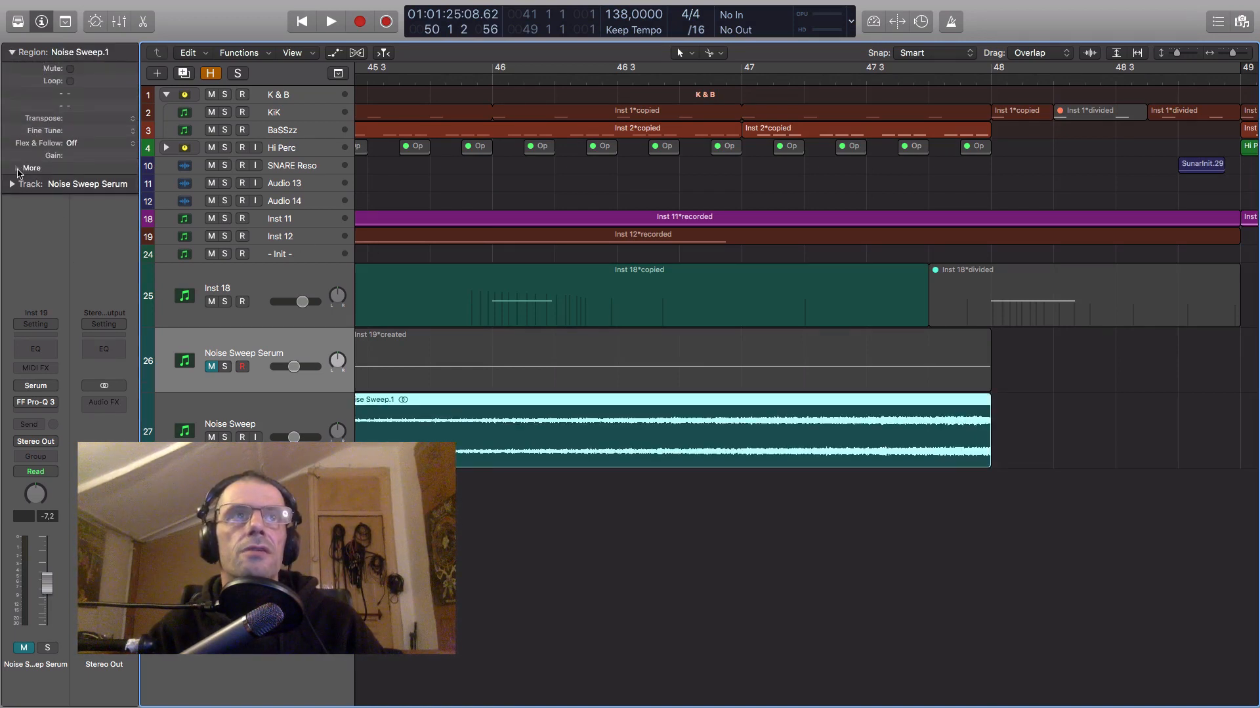
pyautogui.click(17, 168)
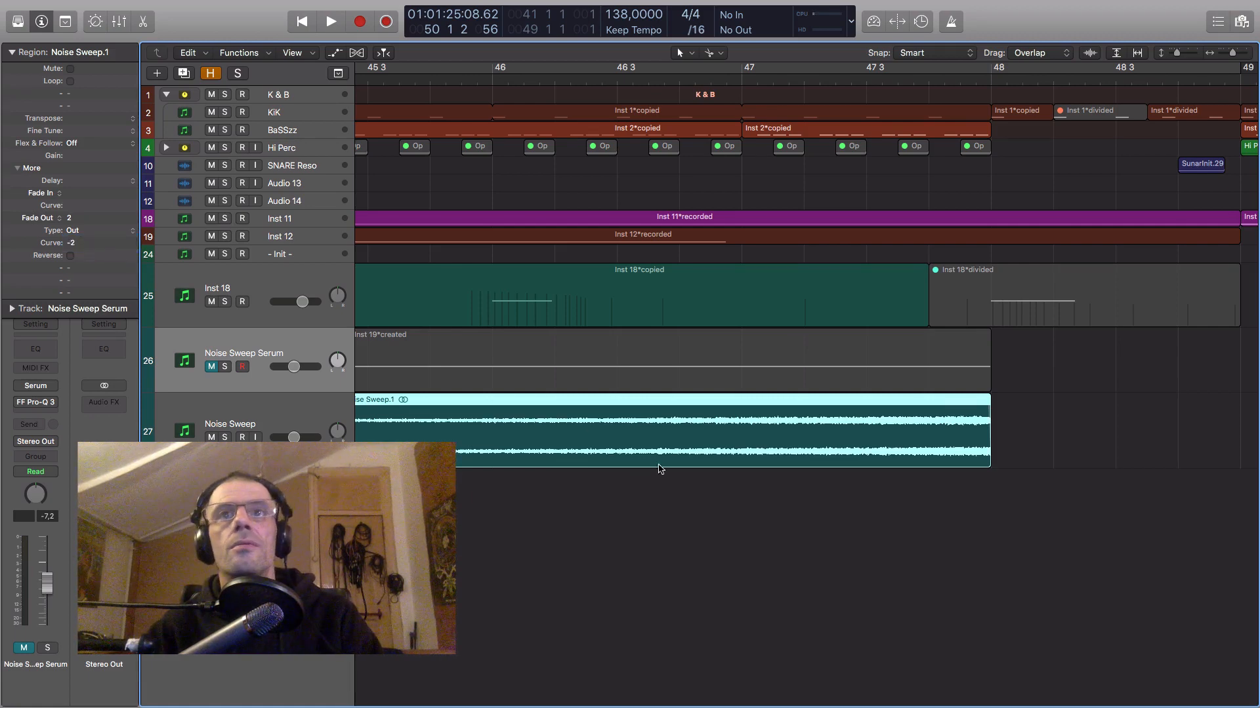
pyautogui.scroll(5, 953, 416)
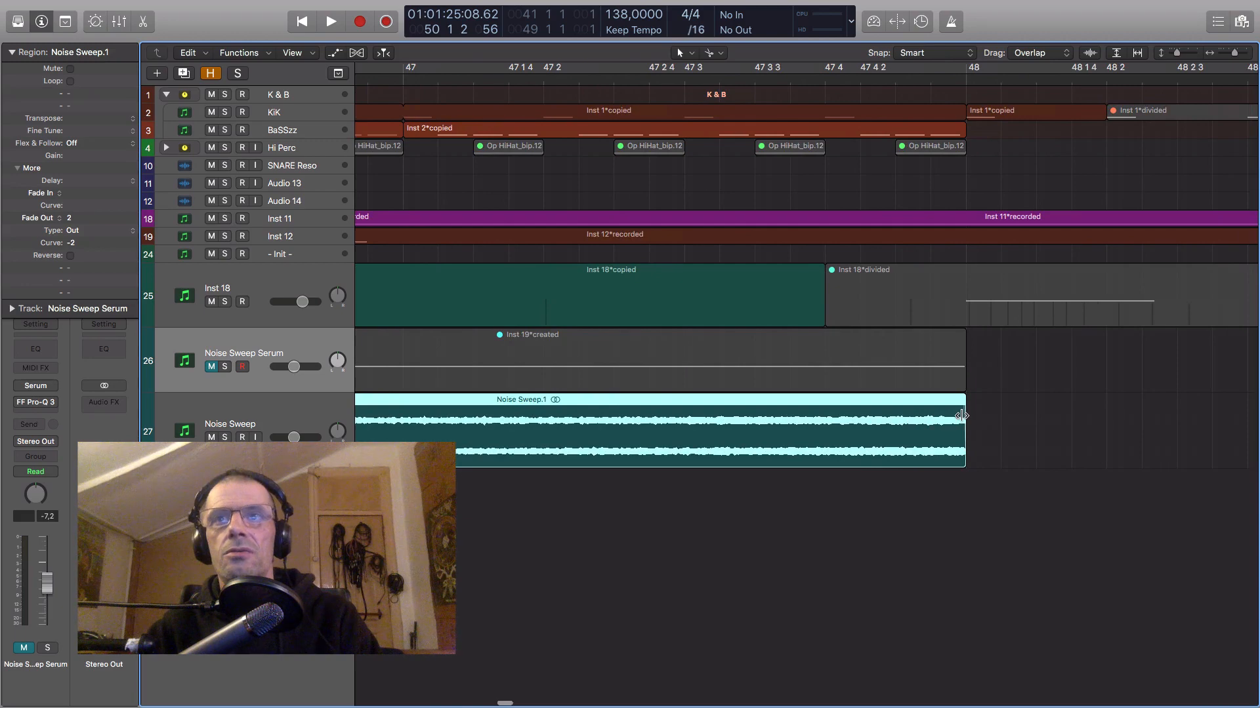
# Step: Play the arrangement from bar 40 and follow the bounced noise sweep up to its end
pyautogui.scroll(-8, 961, 416)
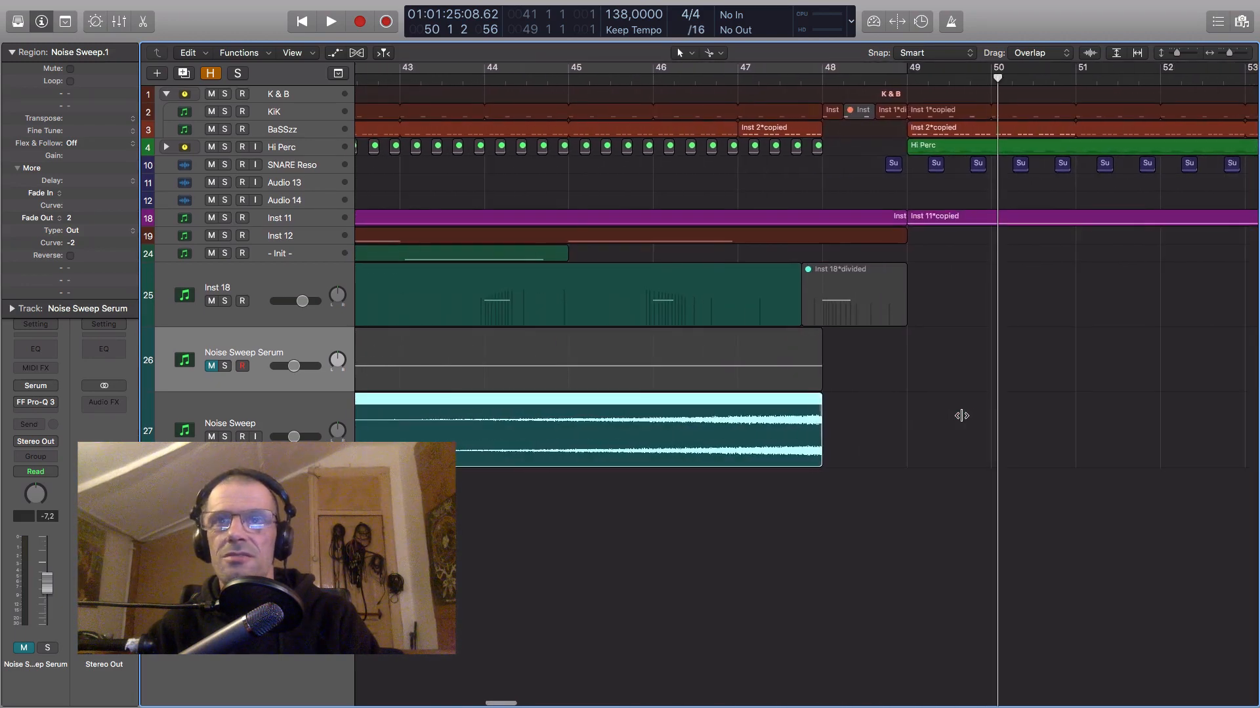
pyautogui.scroll(-5, 961, 416)
pyautogui.hscroll(-4, 961, 416)
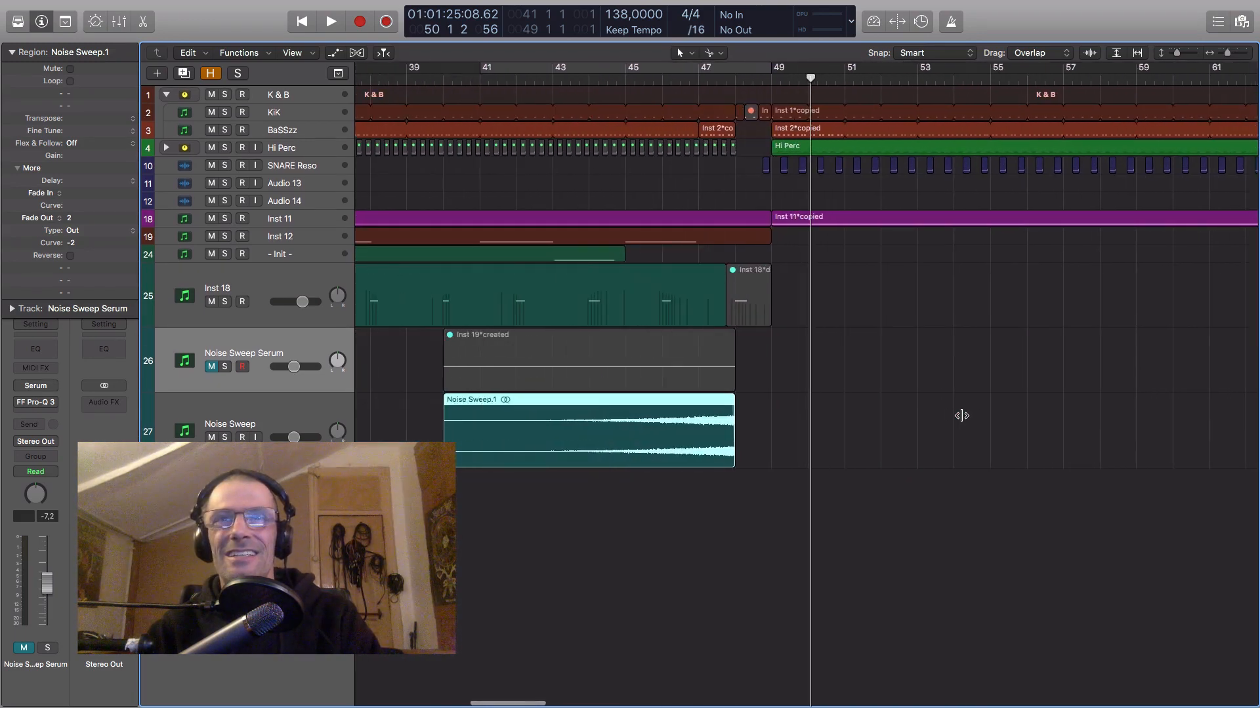
pyautogui.scroll(-3, 961, 416)
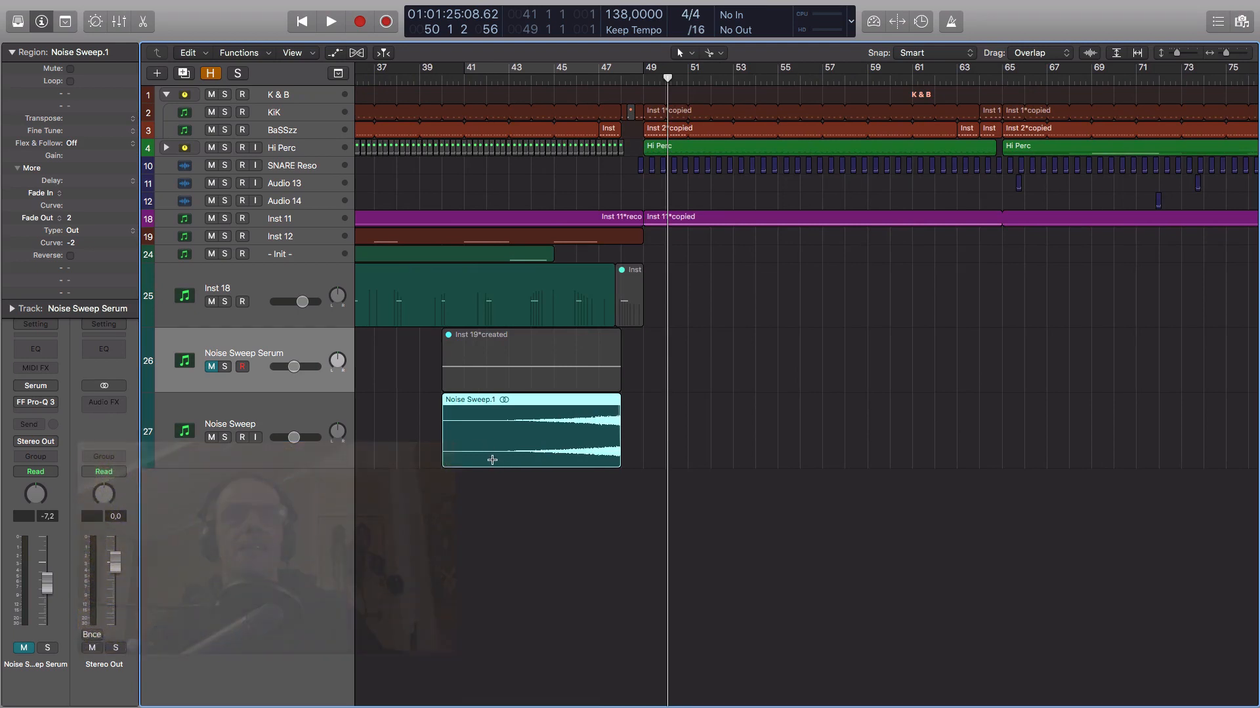
pyautogui.click(445, 76)
pyautogui.press('space')
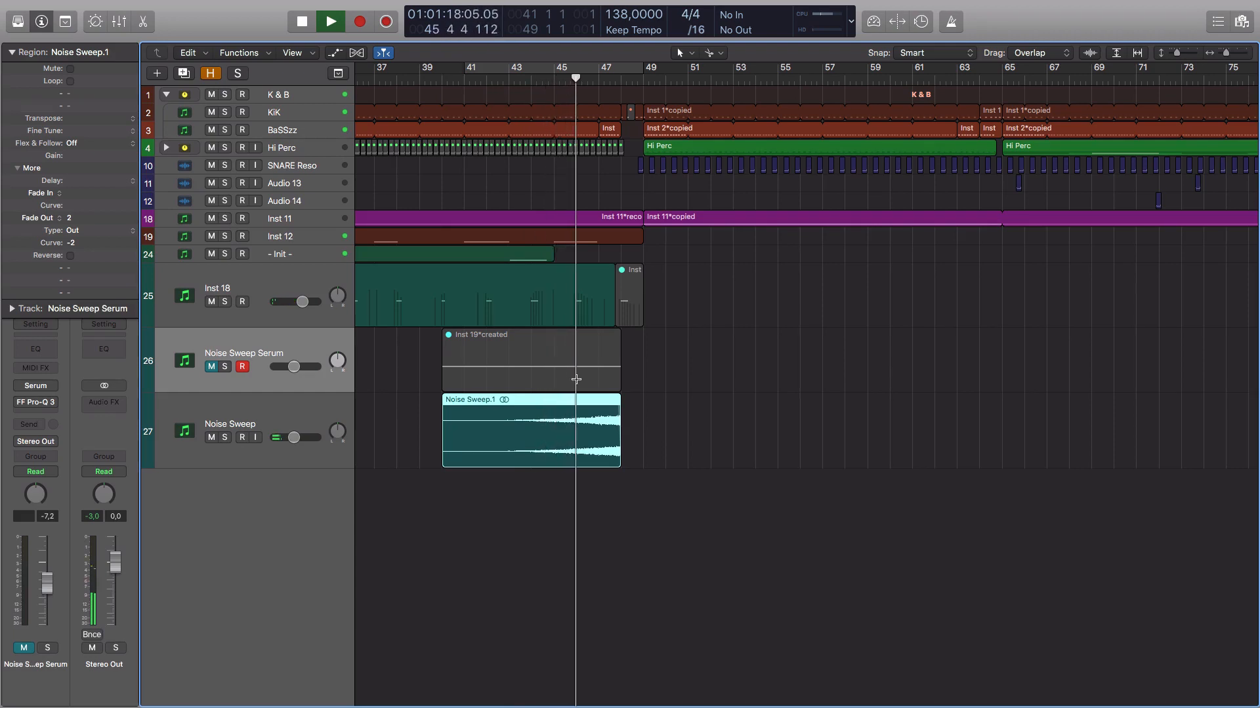
pyautogui.press('super+Right')
pyautogui.press('super+Right')
pyautogui.press('super+Right')
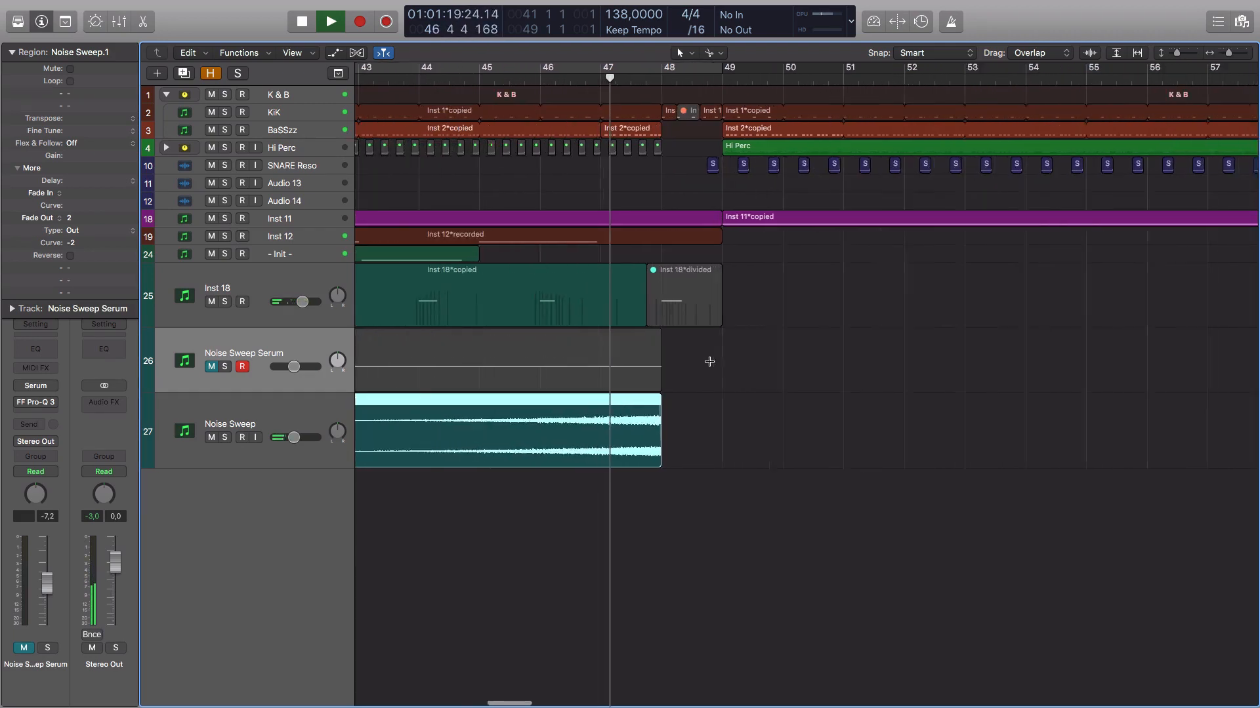